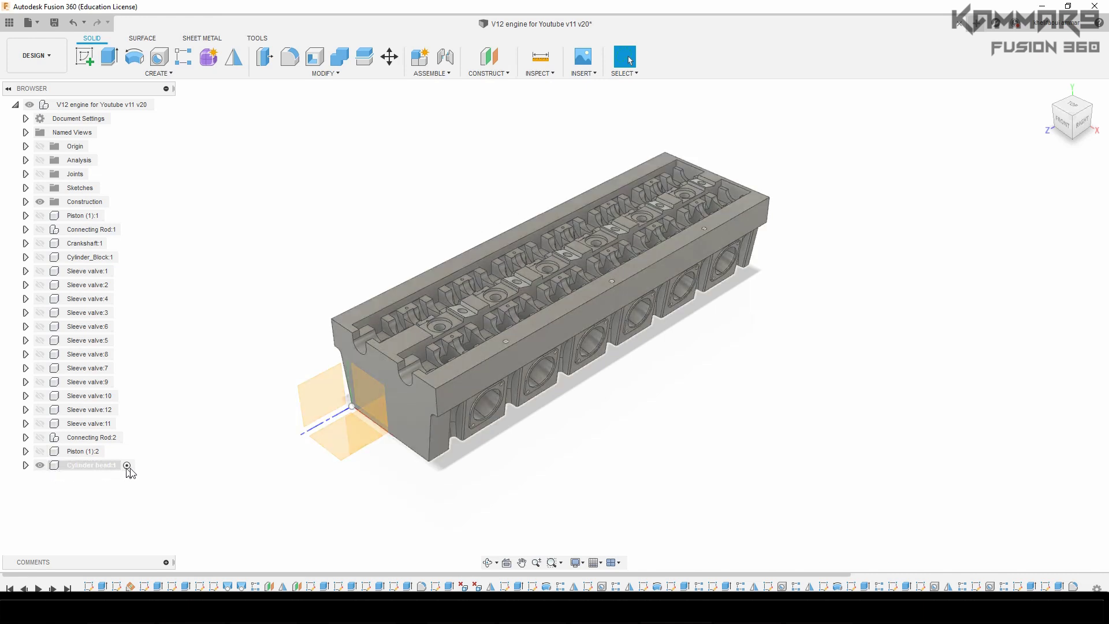
Step: Examine the underside of the cylinder head, including the bottom face around the first combustion chamber and its bolt holes
scroll(778, 586, "down", 5)
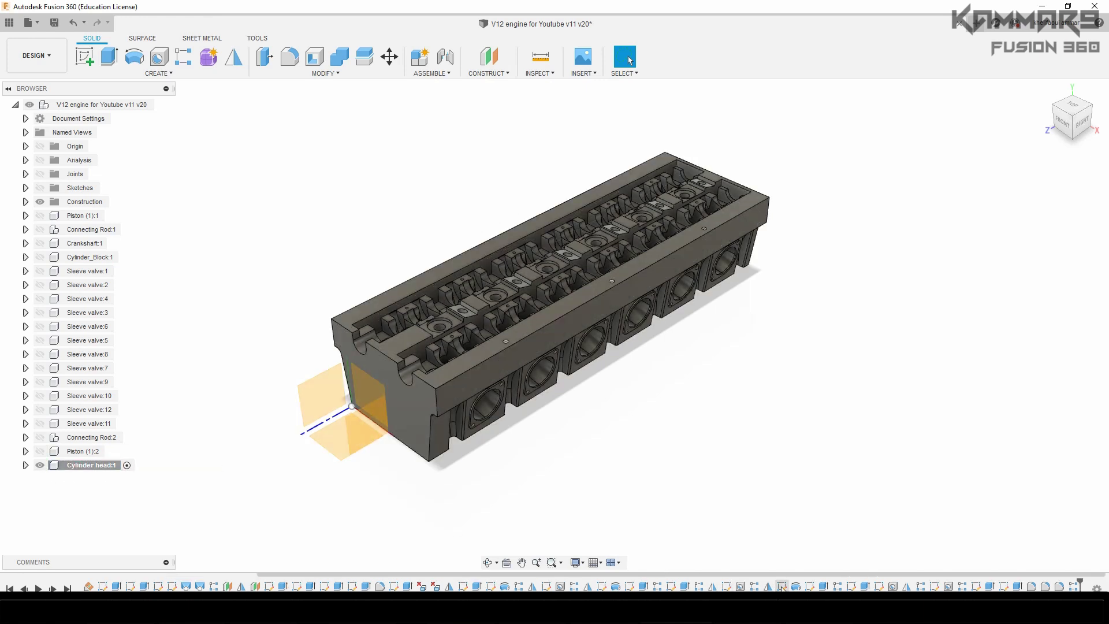
middle_click_drag(503, 461, 440, 411, "shift")
scroll(440, 411, "up", 8)
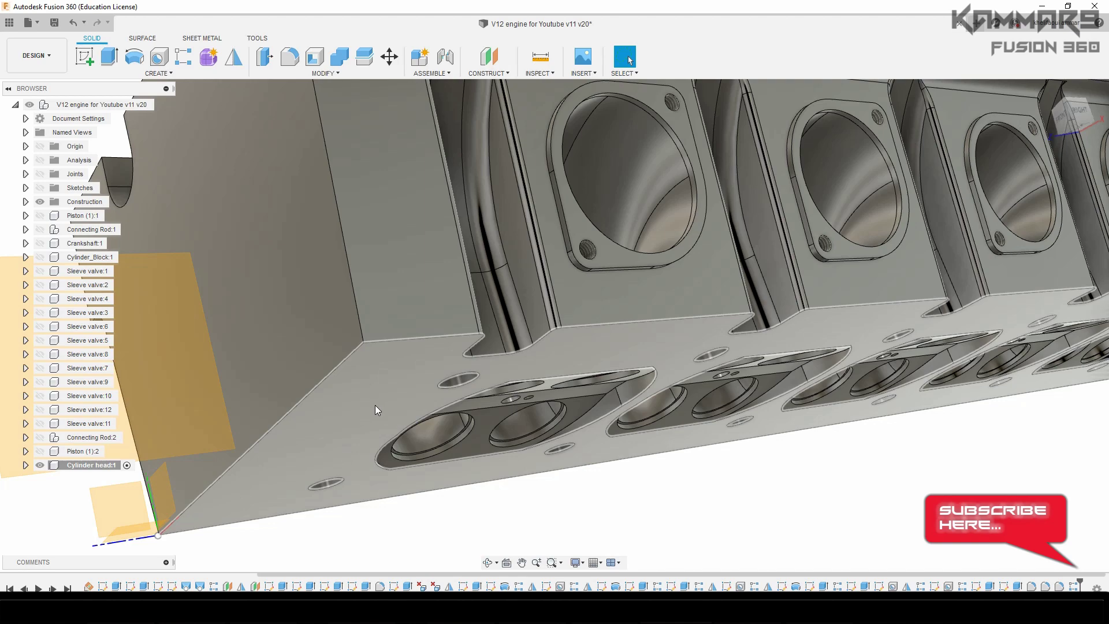
middle_click_drag(492, 394, 647, 303, "shift")
middle_click_drag(535, 297, 639, 292, "shift")
middle_click_drag(589, 235, 659, 512, "shift")
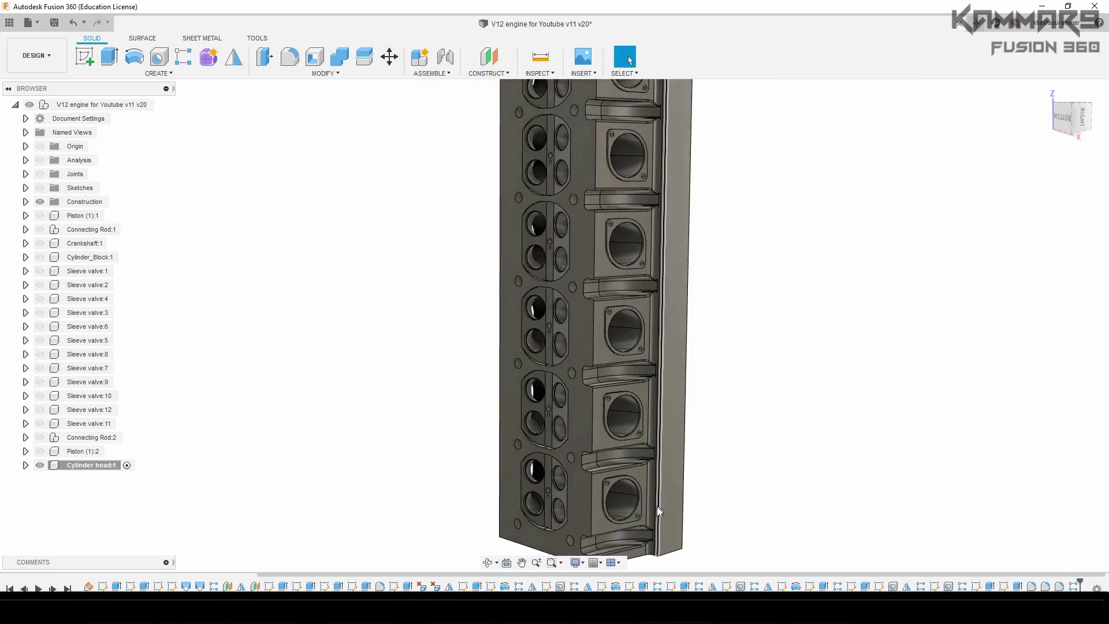
scroll(660, 511, "up", 5)
middle_click_drag(609, 437, 591, 426, "shift")
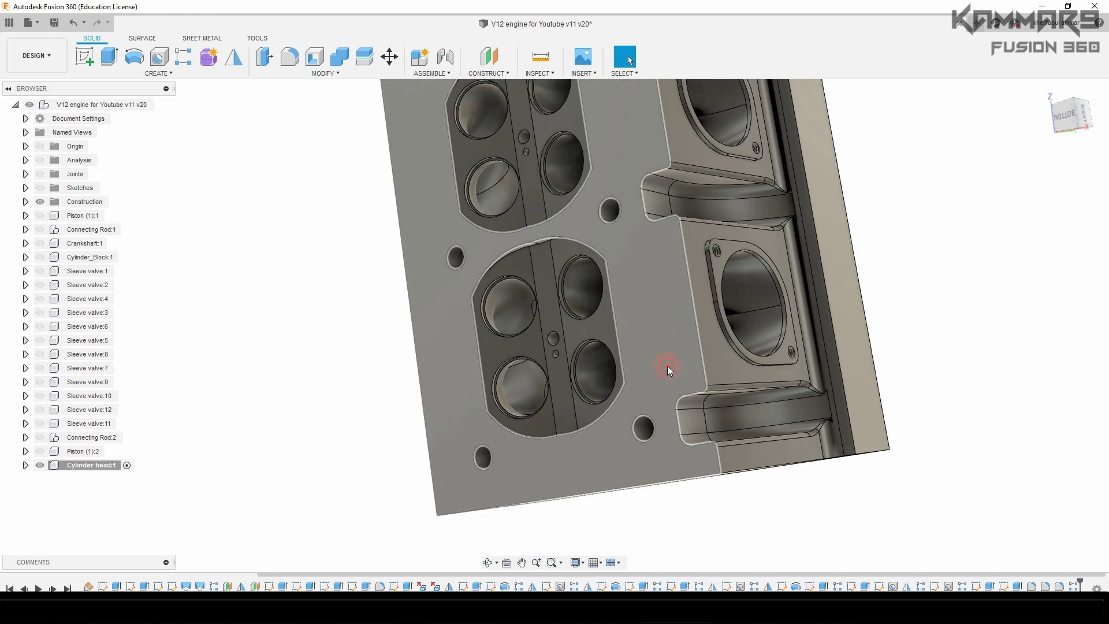
left_click(667, 366)
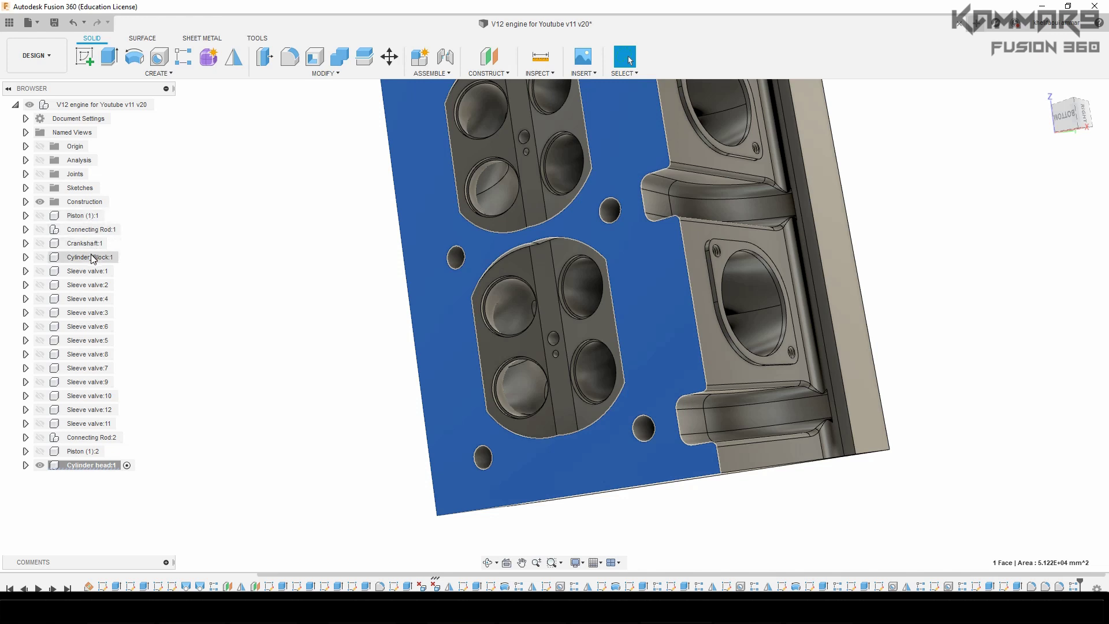
Step: Show the Cylinder_Block component, list its sketches and make it the active component
left_click(40, 258)
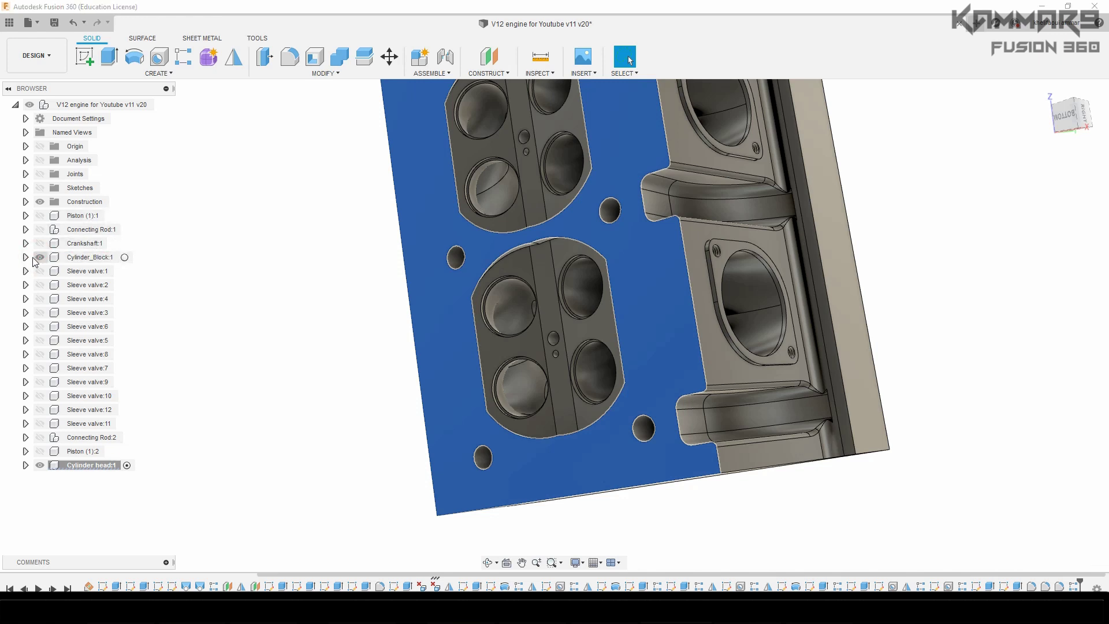
left_click(25, 258)
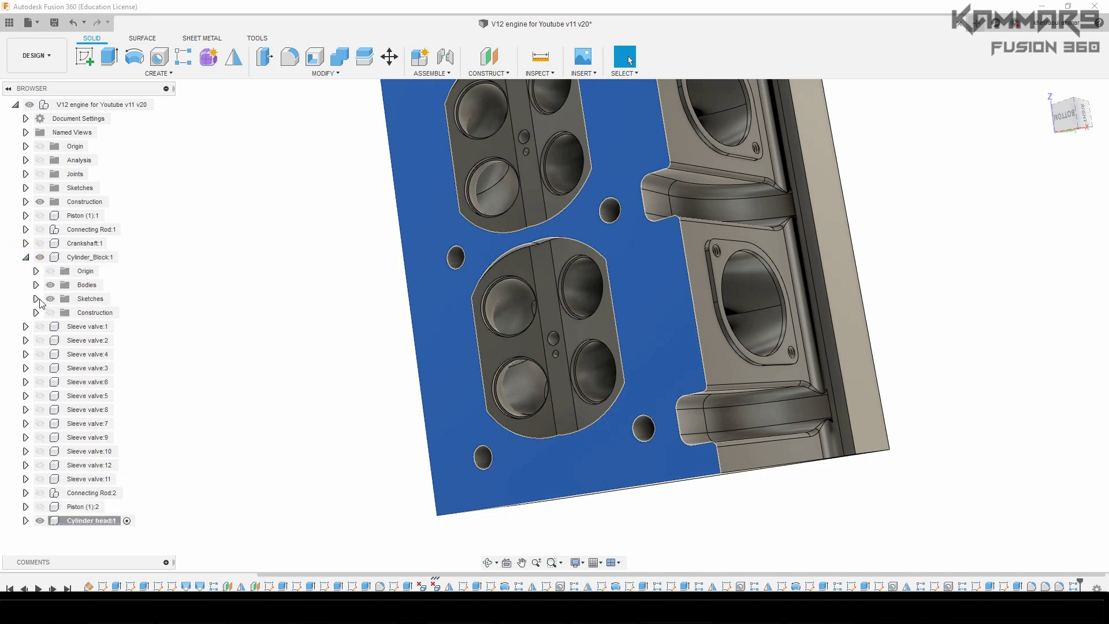
left_click(36, 300)
scroll(96, 384, "up", 4)
scroll(100, 386, "up", 3)
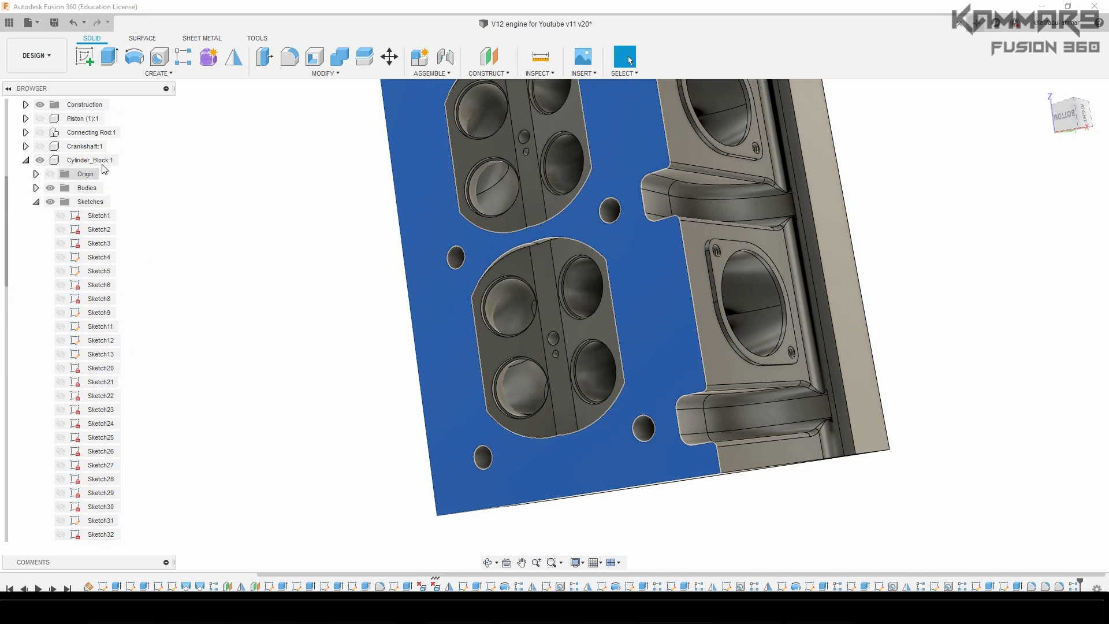
left_click(130, 160)
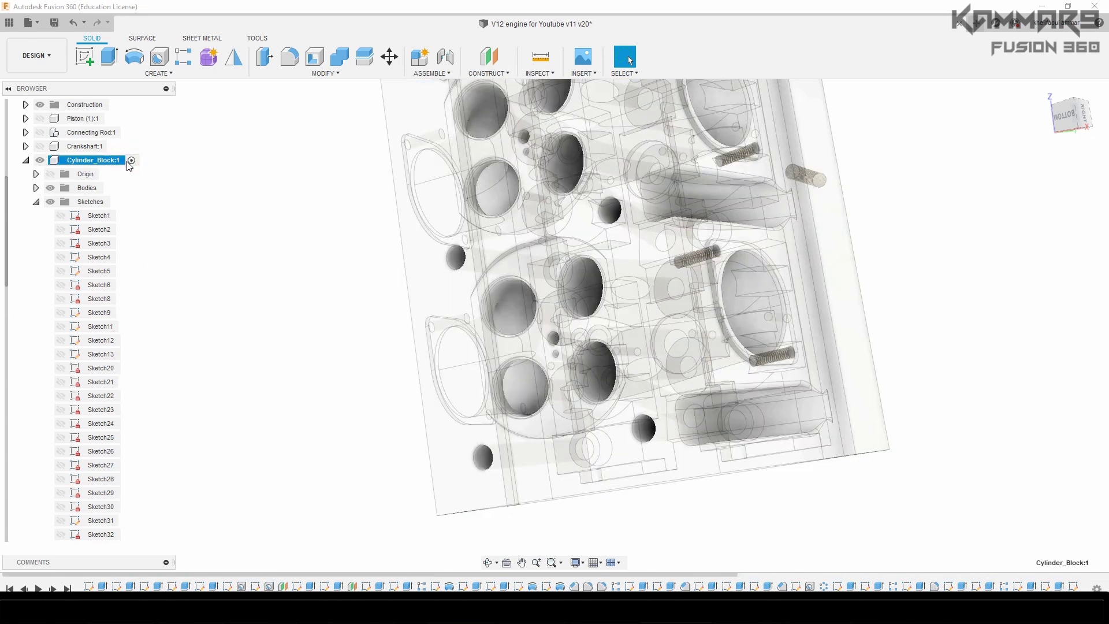
Step: Open Sketch11 on the block deck, copy the bolt circles, curved slots and triangular holes along one side of the first bore, and finish the sketch
scroll(353, 399, "down", 10)
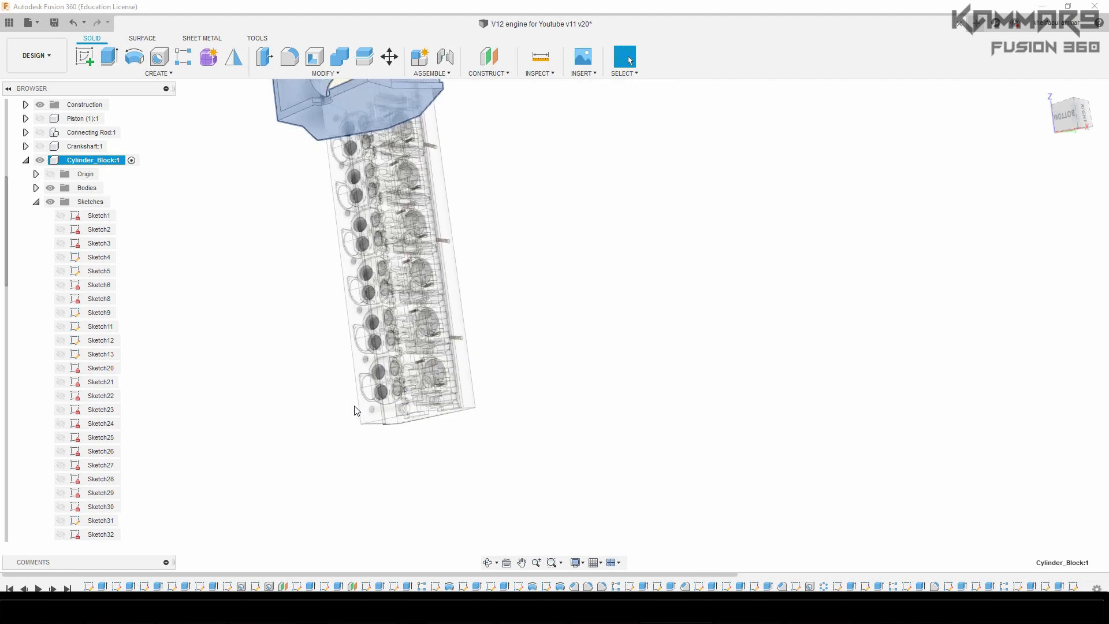
left_click(426, 203)
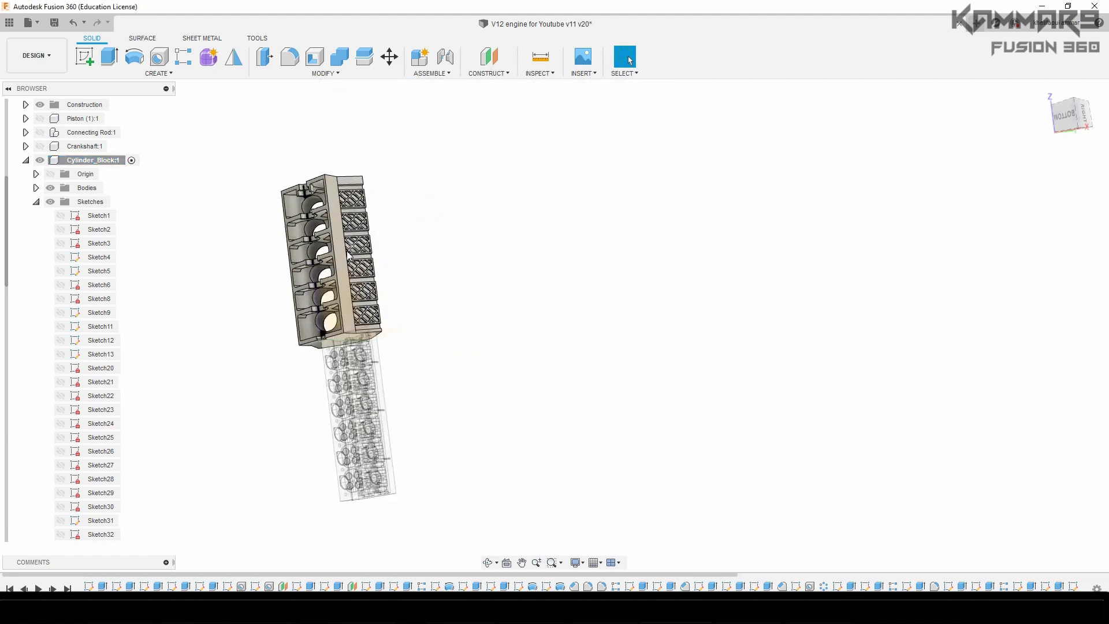
scroll(322, 215, "up", 5)
middle_click_drag(322, 215, 211, 195, "shift")
middle_click_drag(425, 326, 421, 257, "shift")
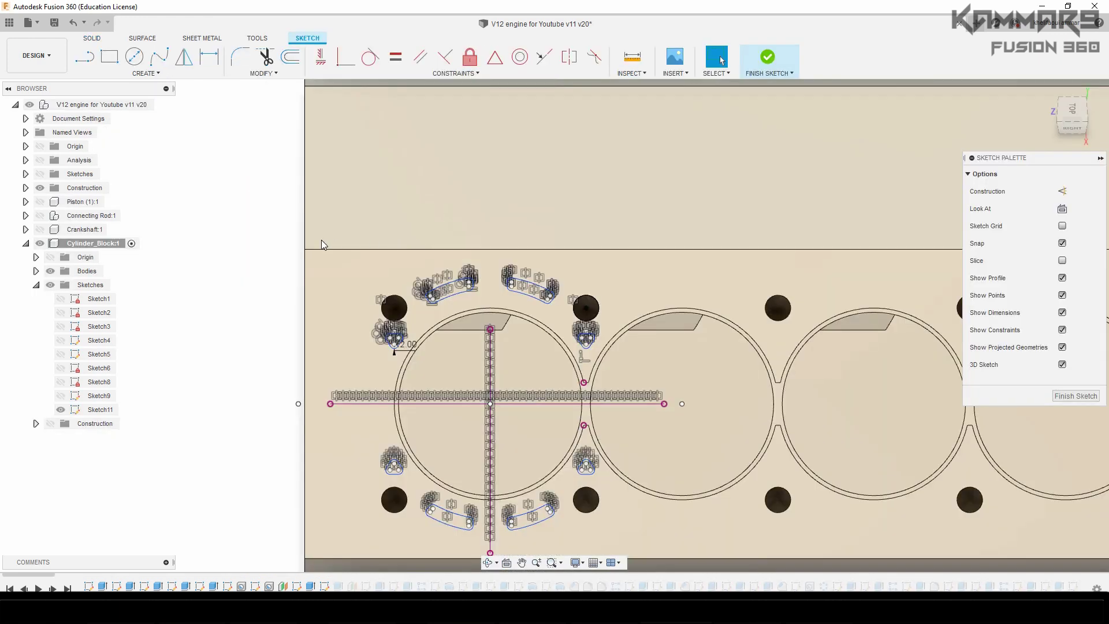
mouse_move(342, 233)
left_mouse_down()
mouse_move(540, 376)
mouse_move(674, 422)
left_mouse_up()
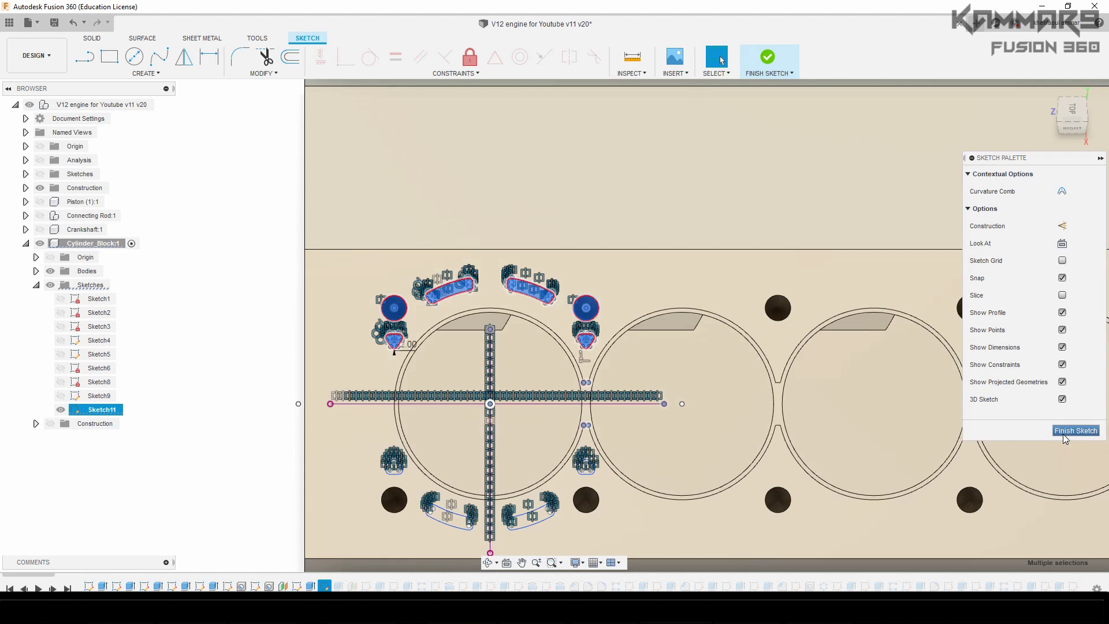
left_click(1064, 434)
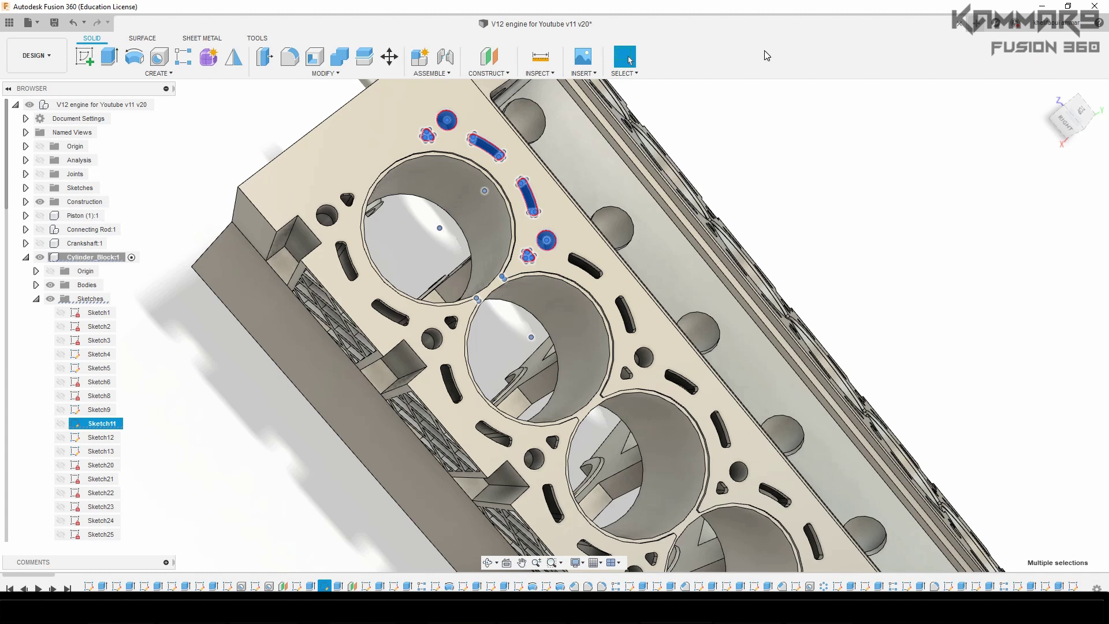
Step: Make the Cylinder head the active component and start a sketch on its bottom face
left_click(36, 299)
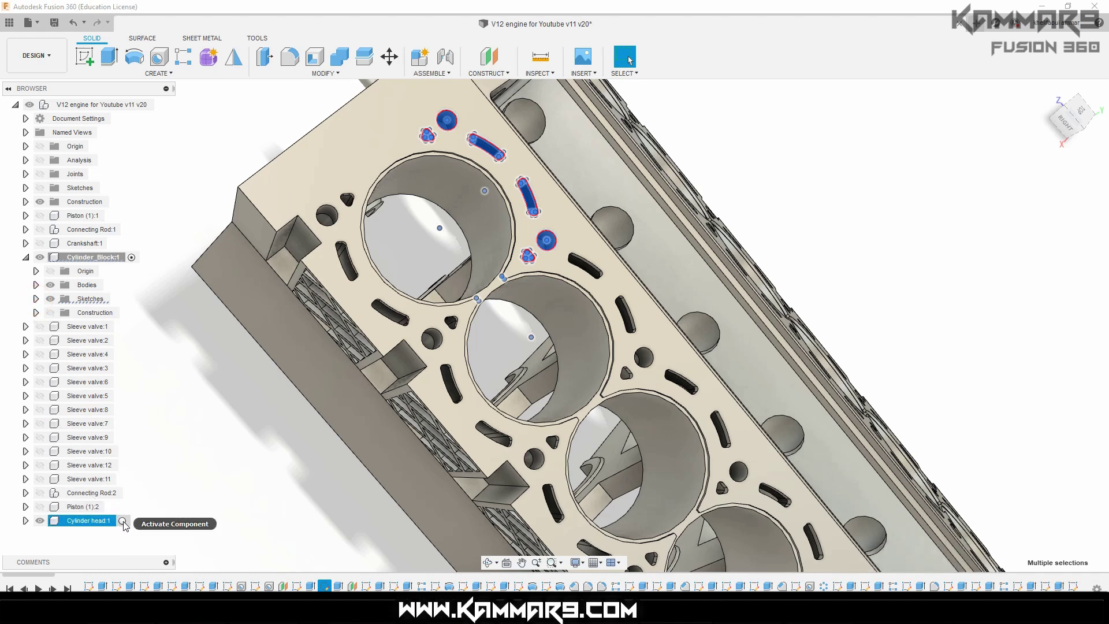
left_click(123, 522)
scroll(503, 308, "down", 8)
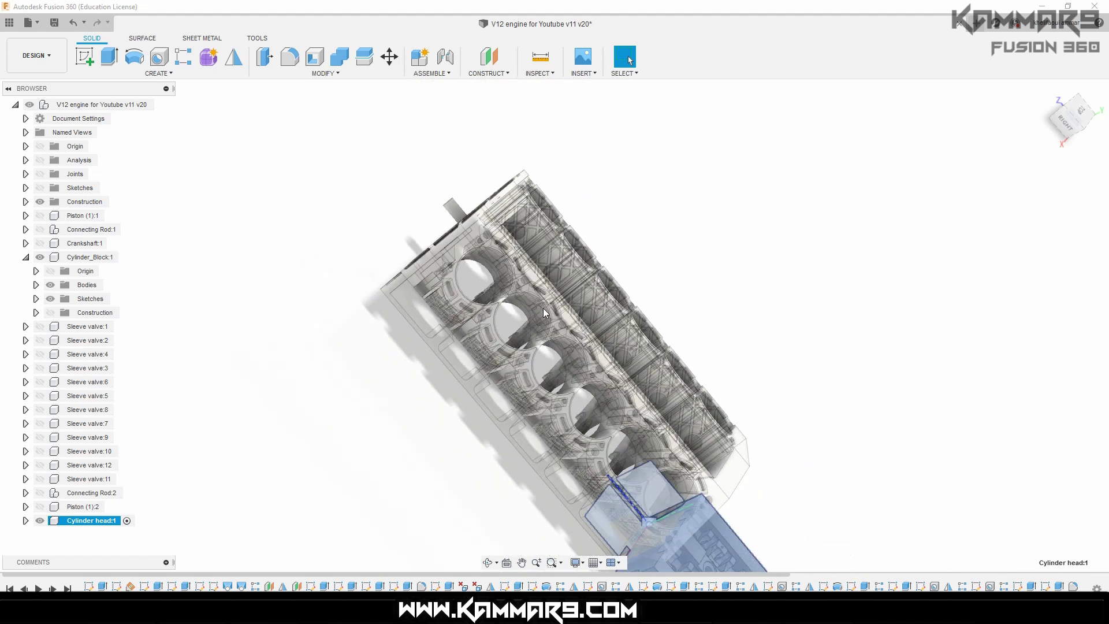
middle_click_drag(613, 326, 595, 200)
middle_click_drag(579, 357, 639, 279, "shift")
scroll(610, 278, "up", 6)
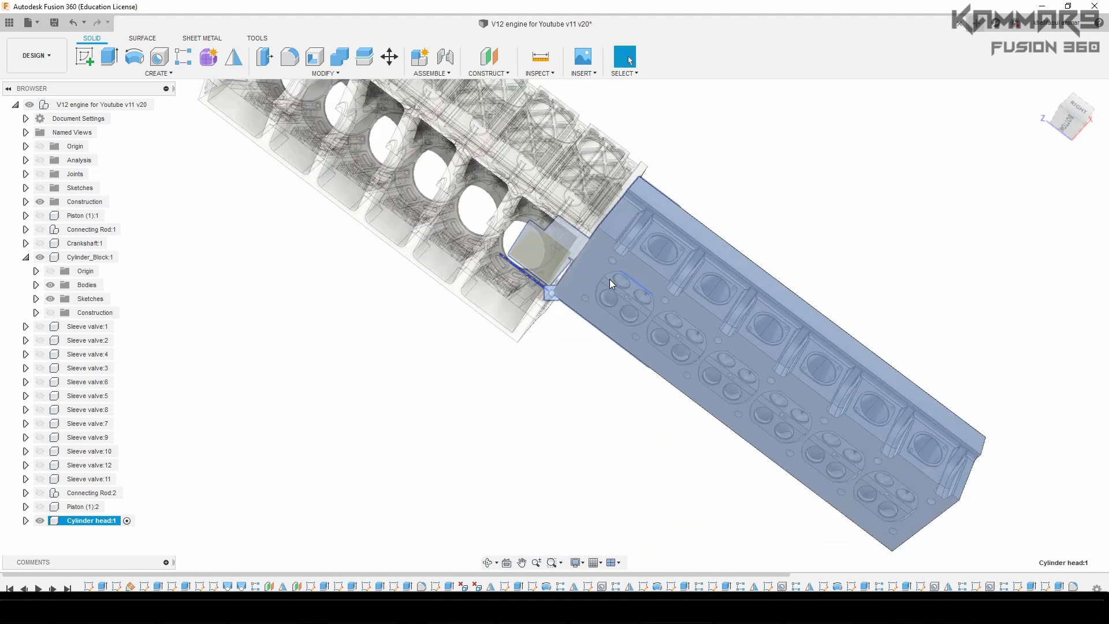
left_click(588, 264)
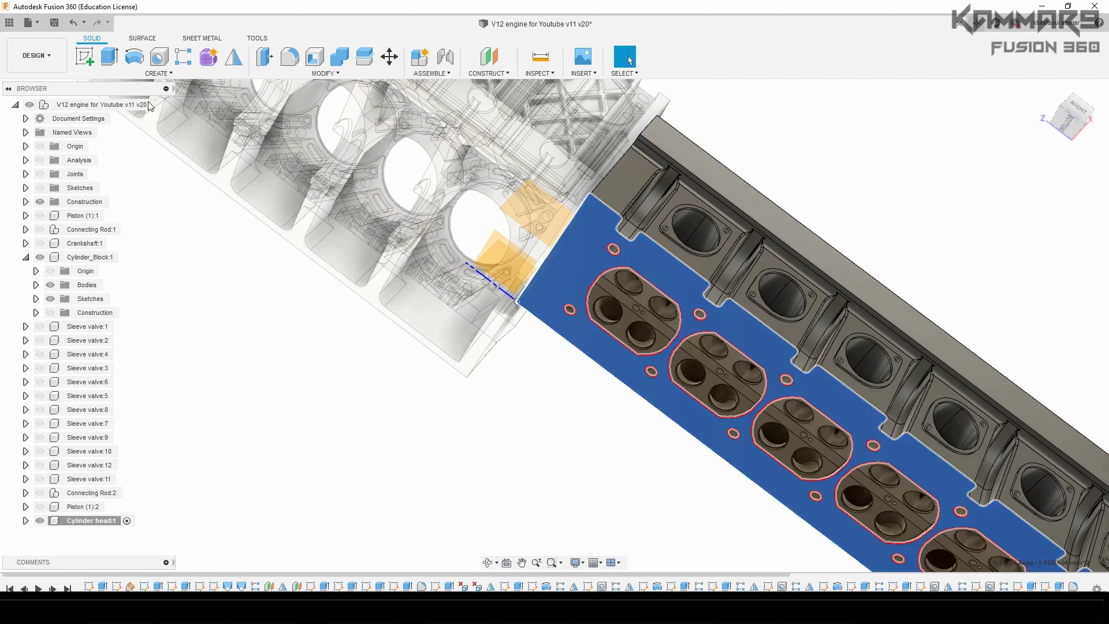
left_click(88, 65)
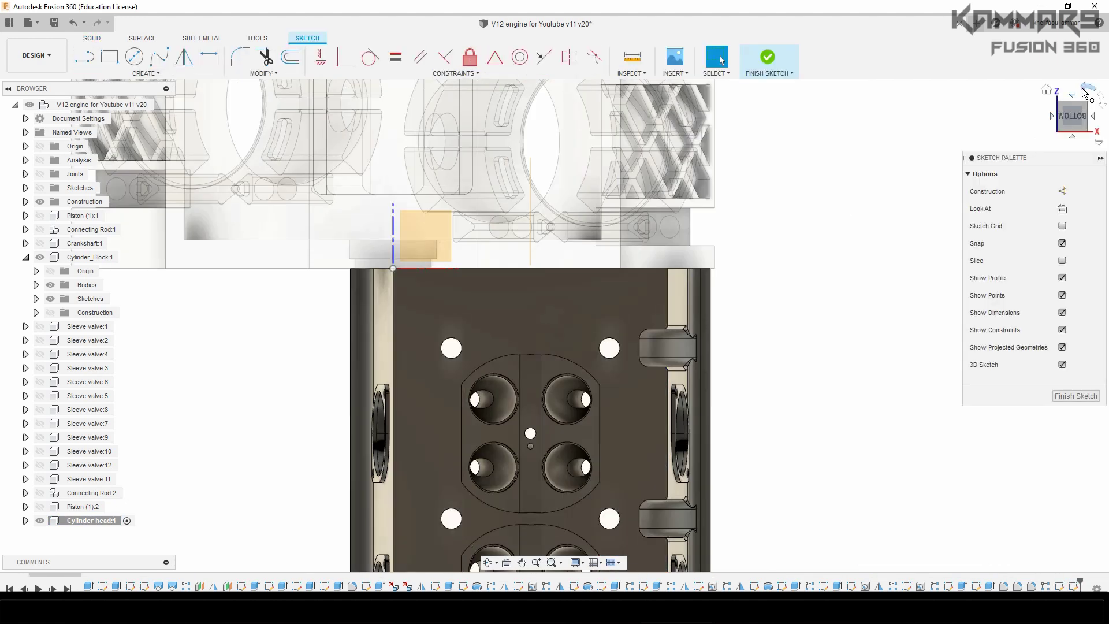
Step: Turn the sketch view so the head lies horizontally and paste the copied hole and slot profiles
left_click(1086, 91)
left_click(553, 318)
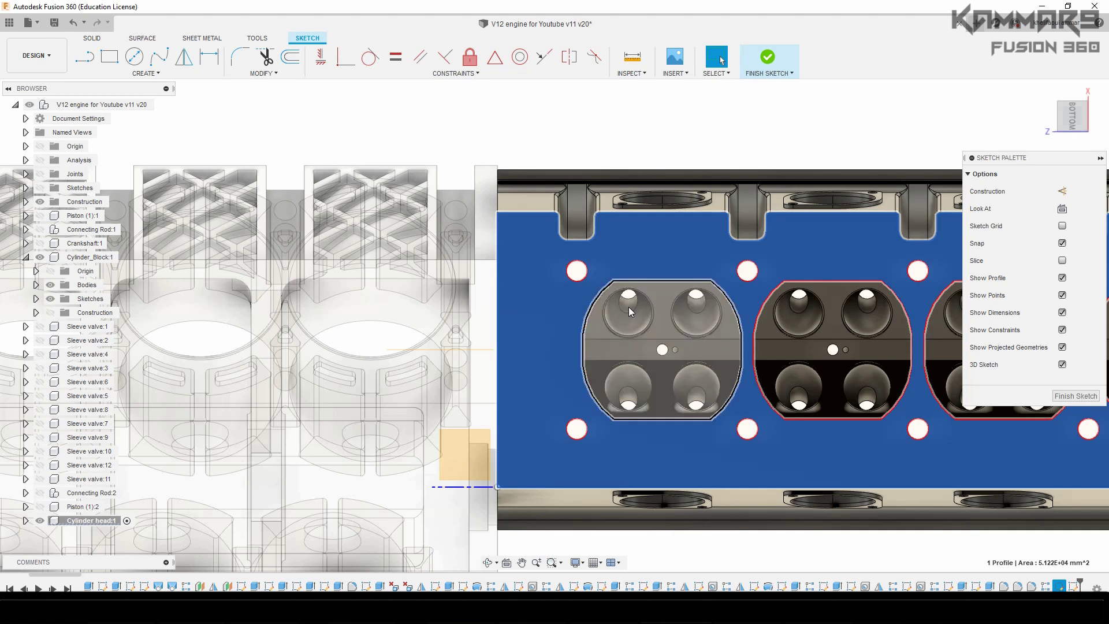
scroll(653, 242, "down", 5)
left_click(696, 386)
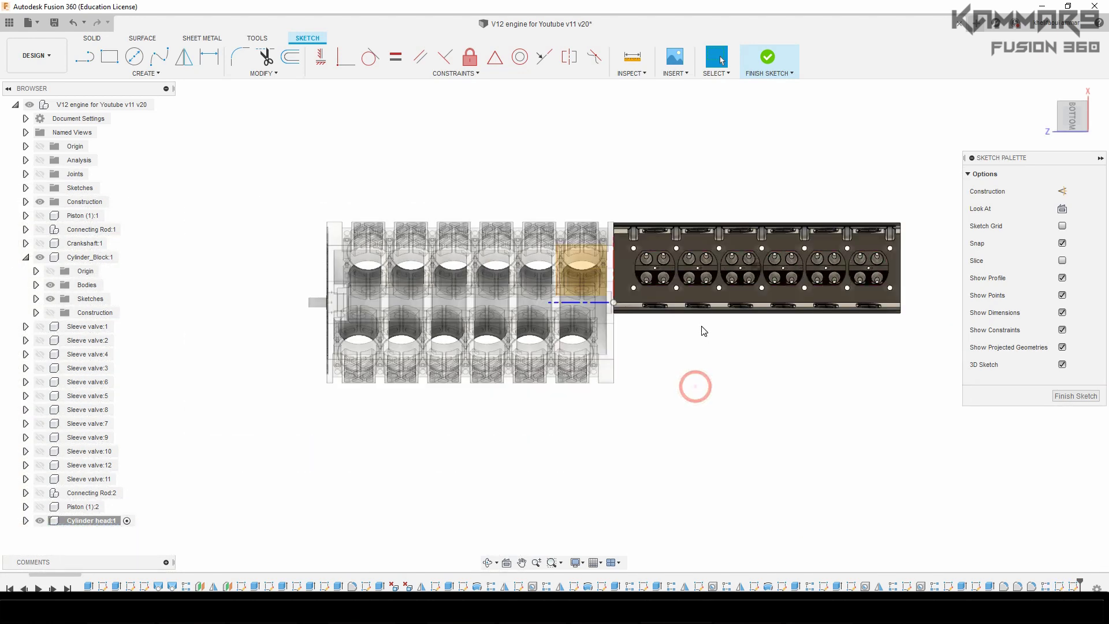
key("ctrl+v")
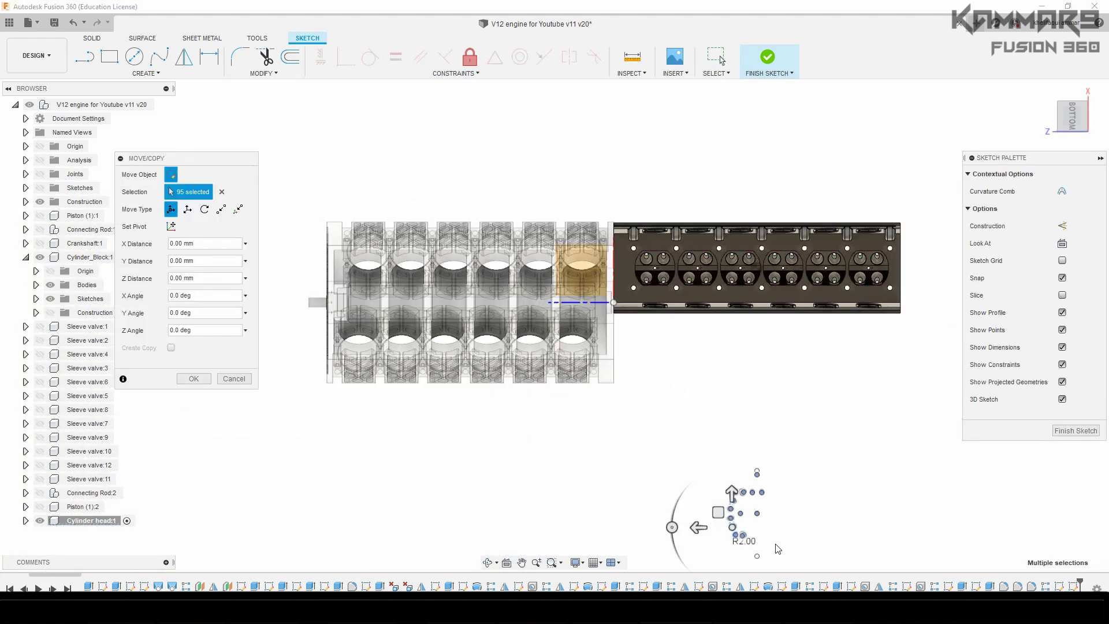
Step: Move the pasted profiles freehand across to the cylinder head, near its lower edge below the first combustion chamber
scroll(775, 550, "up", 3)
scroll(755, 526, "up", 4)
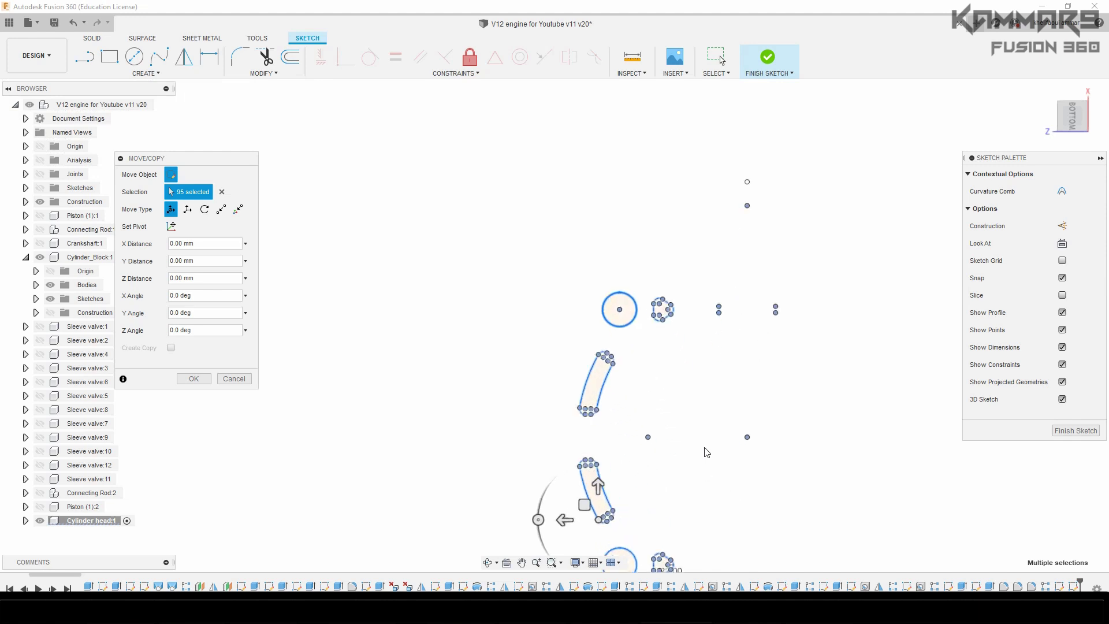
left_click_drag(624, 479, 657, 365)
scroll(659, 365, "down", 5)
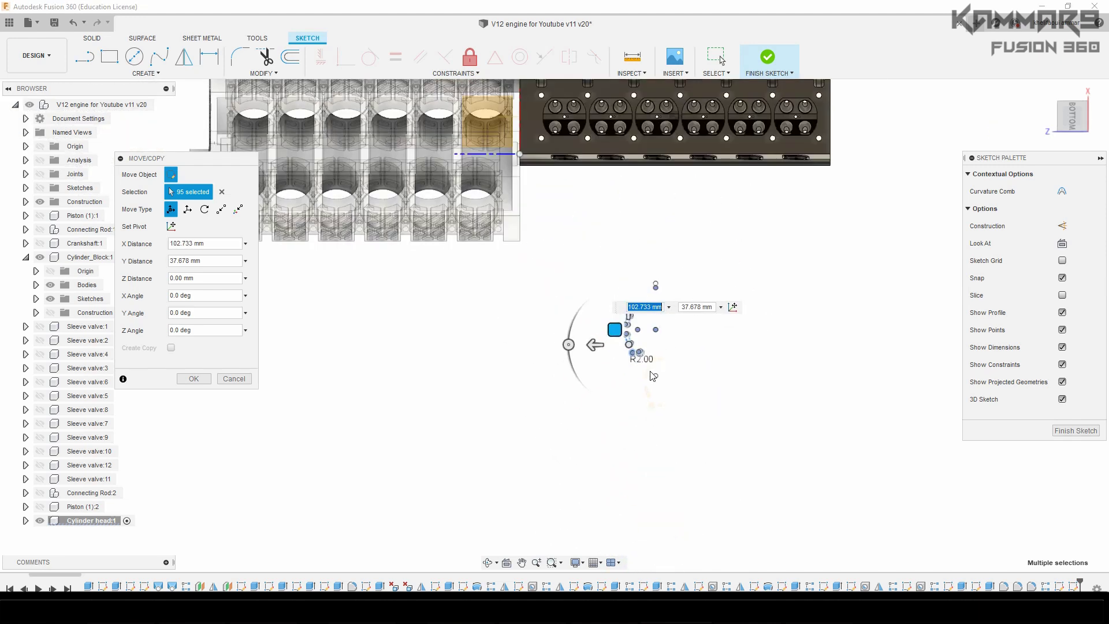
scroll(679, 248, "up", 2)
mouse_move(556, 500)
left_mouse_down()
mouse_move(540, 381)
mouse_move(470, 203)
mouse_move(479, 186)
left_mouse_up()
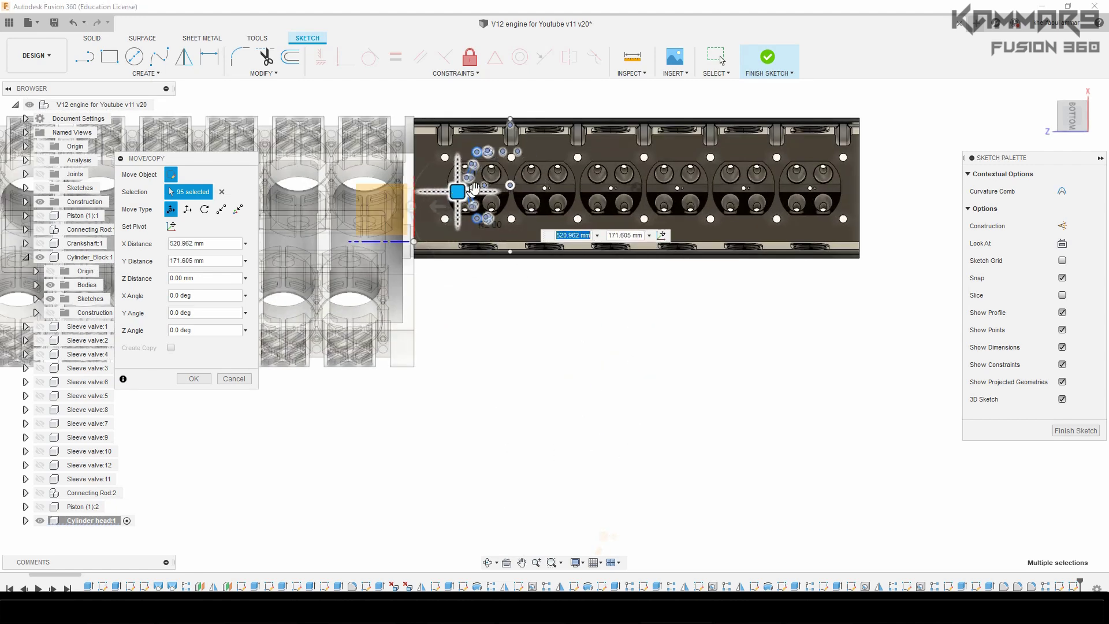
scroll(480, 186, "up", 4)
scroll(479, 186, "up", 1)
mouse_move(442, 247)
left_mouse_down()
mouse_move(415, 353)
mouse_move(437, 491)
mouse_move(425, 469)
mouse_move(443, 433)
left_mouse_up()
scroll(509, 353, "down", 5)
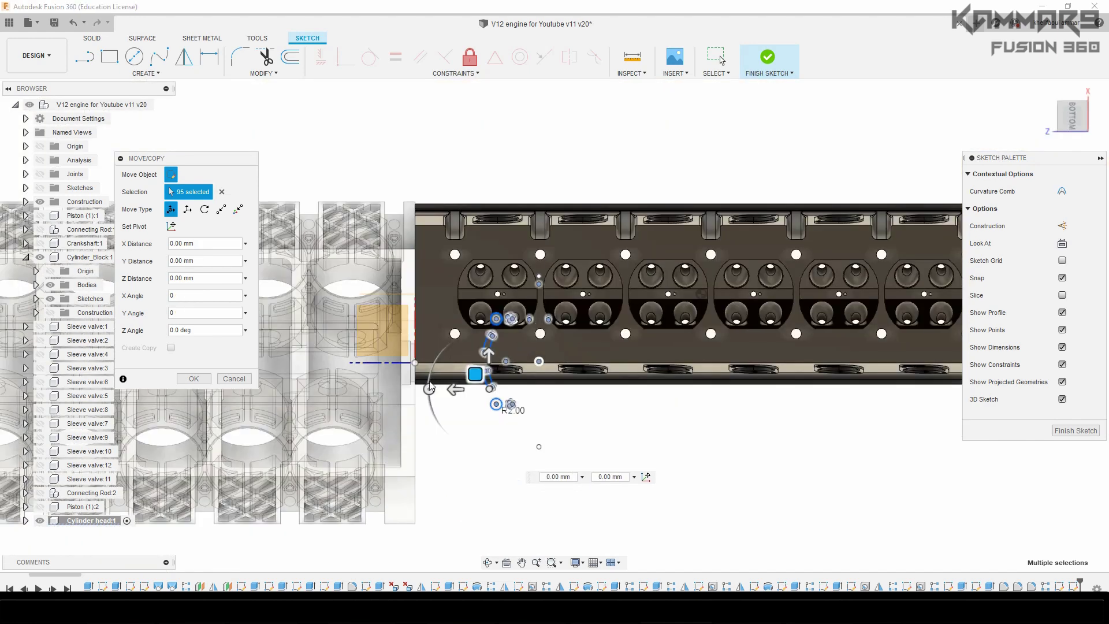
Step: Rotate the pasted profiles by a Z angle of -90 degrees to align them with the row of cylinders
mouse_move(429, 387)
left_mouse_down()
mouse_move(431, 365)
mouse_move(463, 334)
left_mouse_up()
left_click(212, 330)
left_click_drag(147, 331, 148, 335)
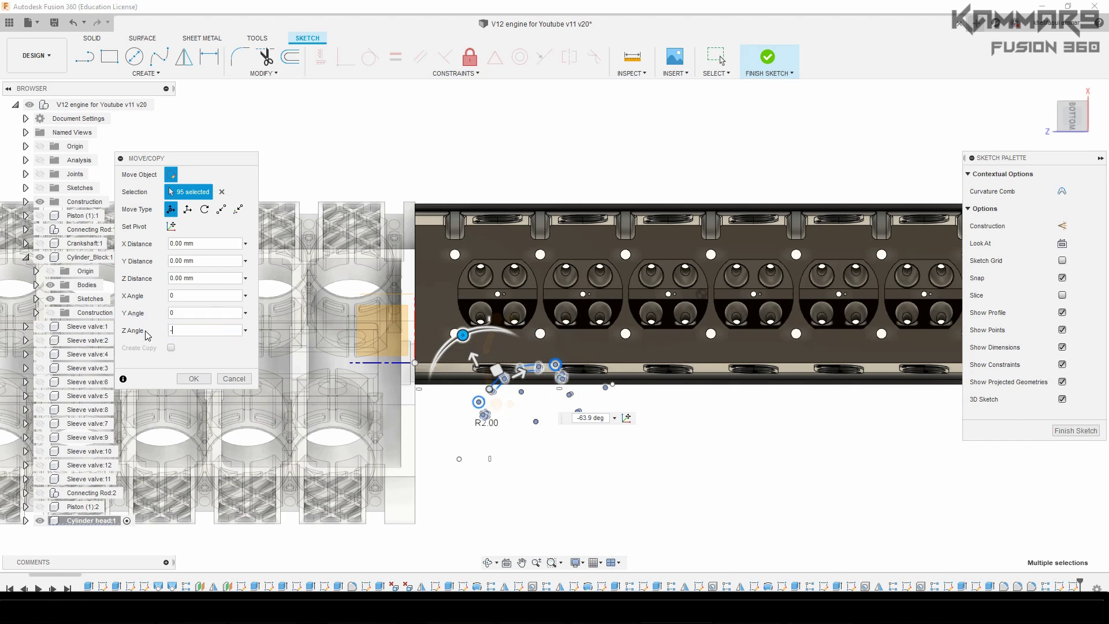
type("-90")
scroll(540, 407, "up", 4)
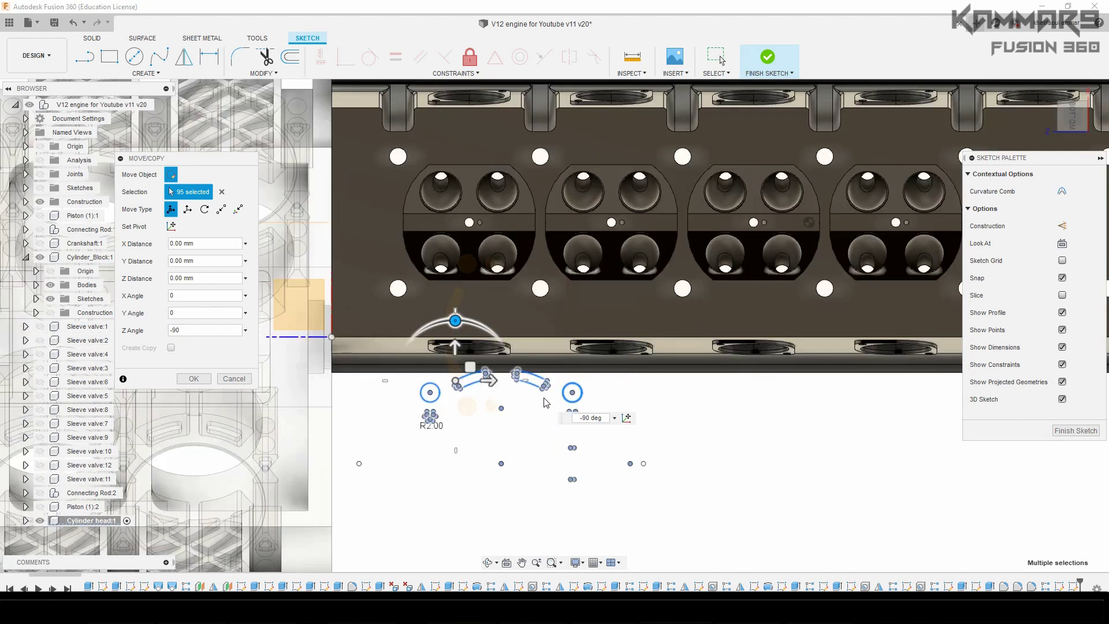
scroll(516, 456, "down", 2)
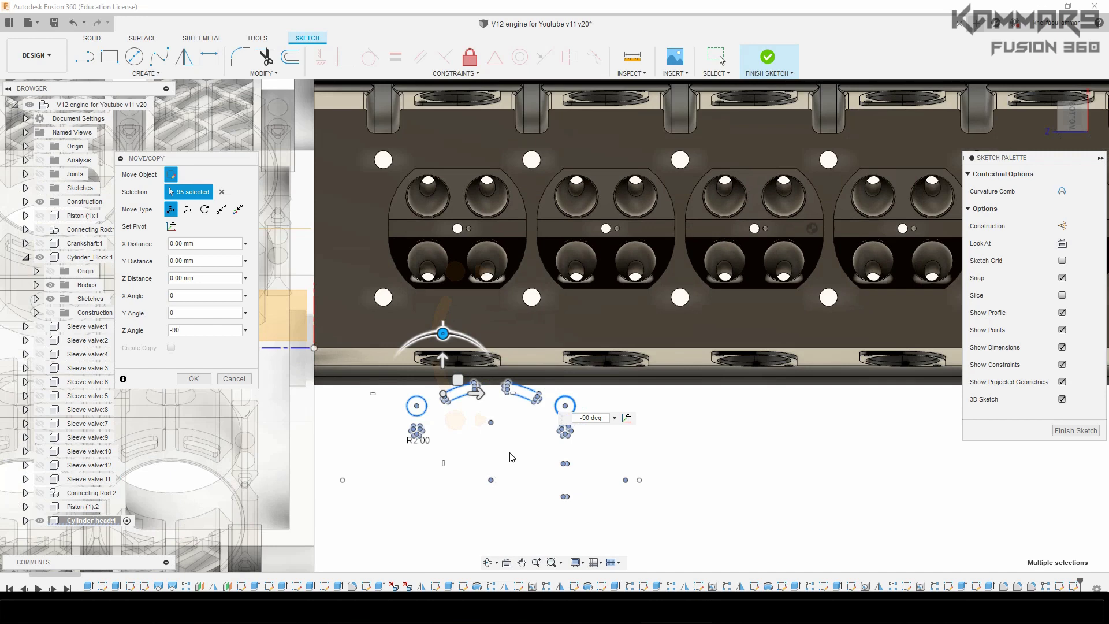
scroll(556, 332, "up", 1)
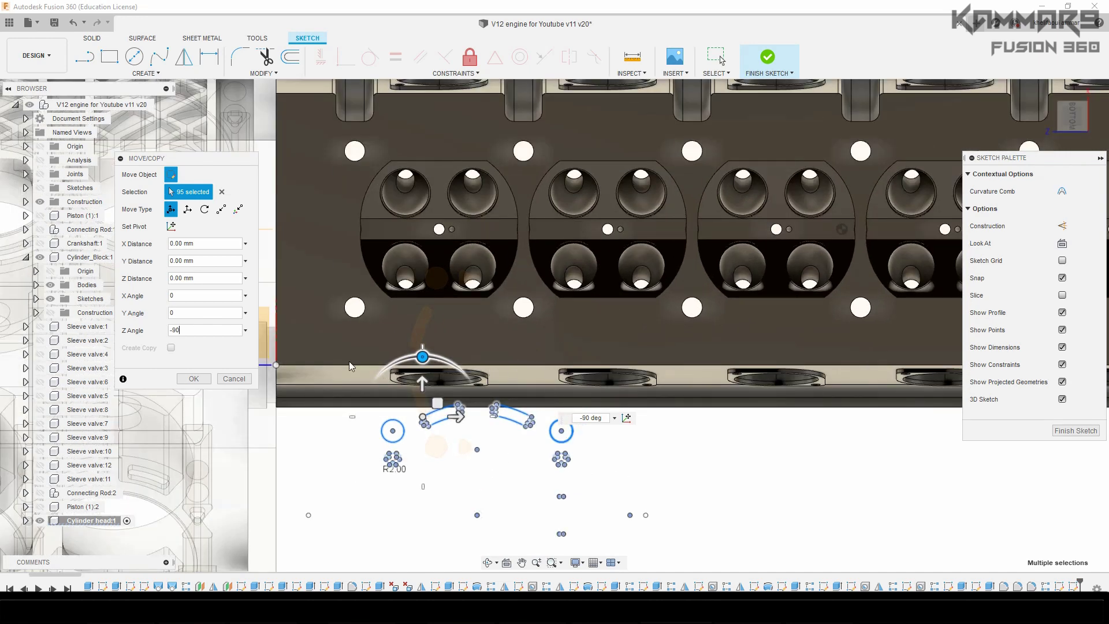
Step: Move the profiles point to point from the first bolt circle's centre to the centre of the head's upper bolt hole beside the first chamber
left_click(222, 209)
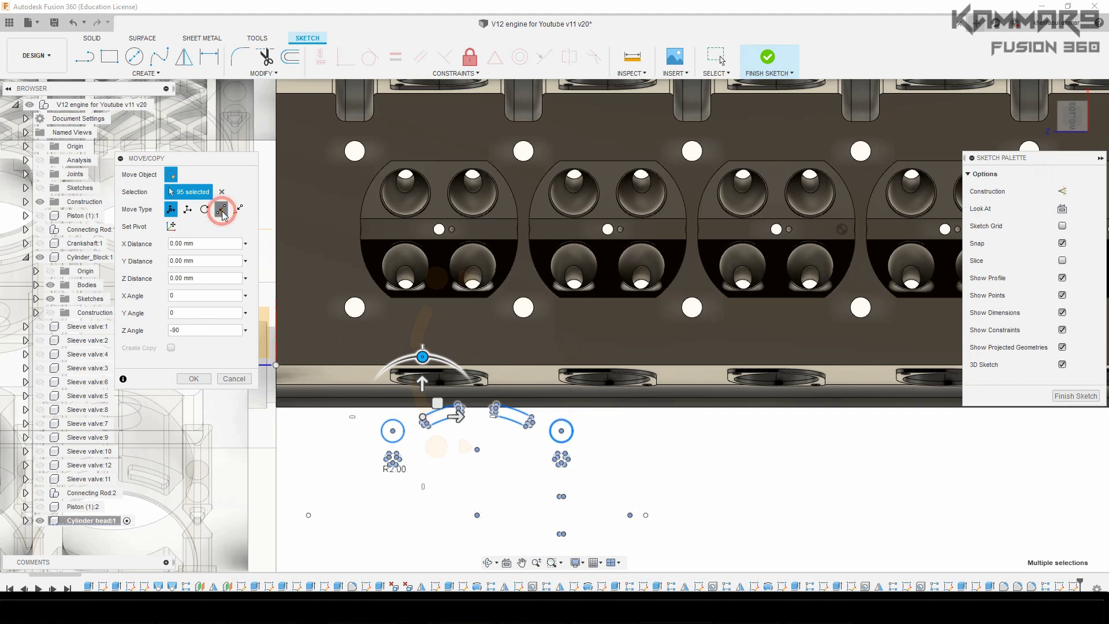
left_click(394, 431)
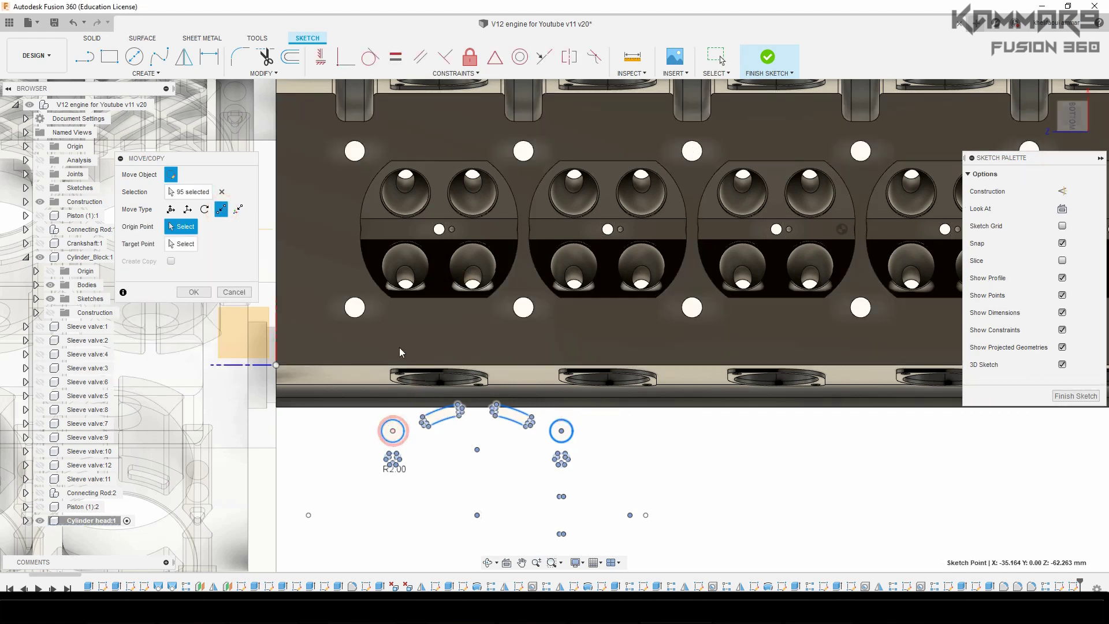
left_click(355, 151)
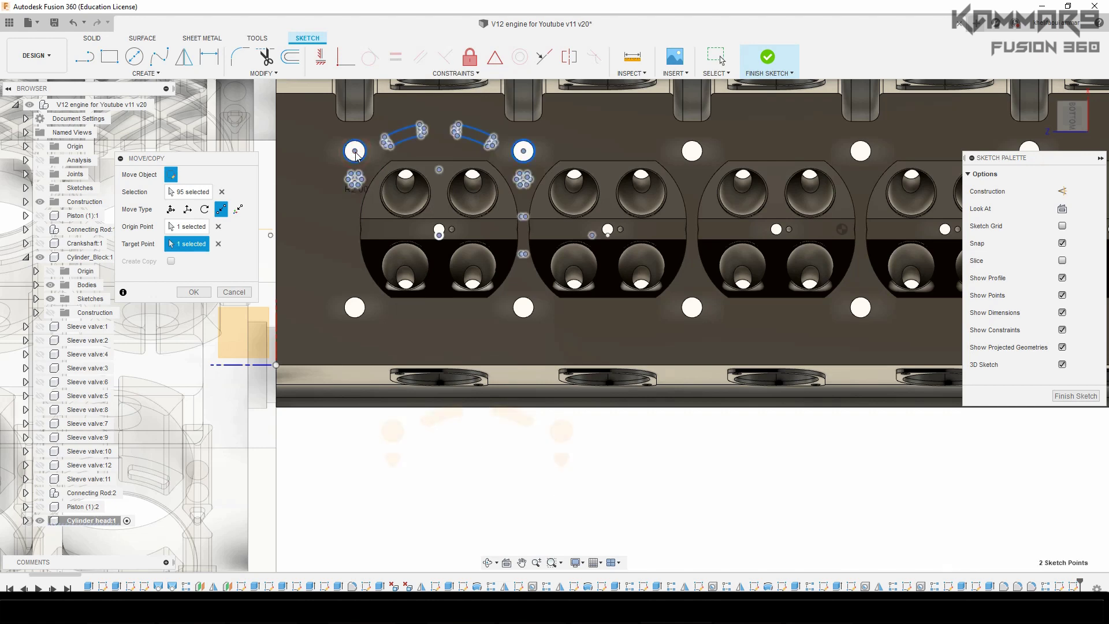
left_click(194, 292)
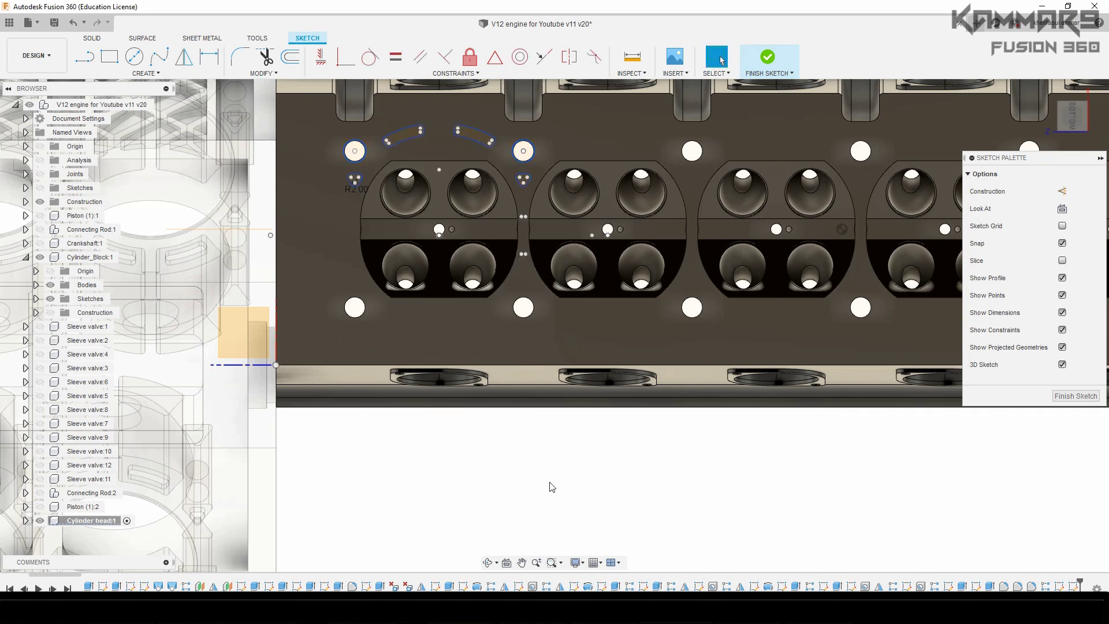
scroll(557, 484, "down", 2)
scroll(449, 230, "up", 6)
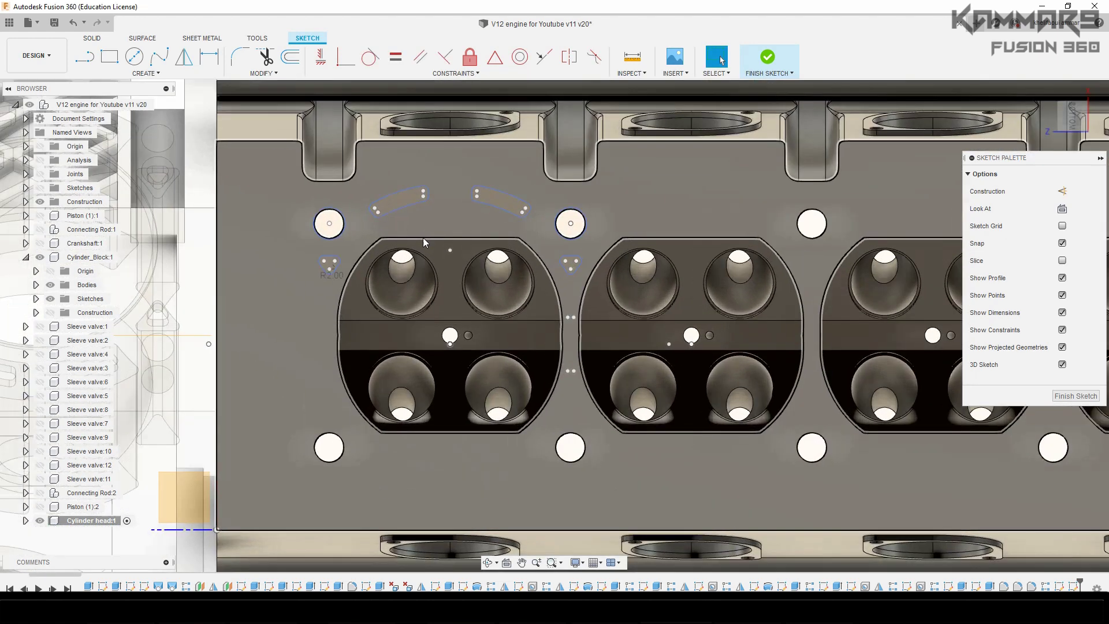
Step: Draw a horizontal line from the centre of the first chamber's central hole toward the second chamber and make it a construction line
scroll(400, 265, "up", 1)
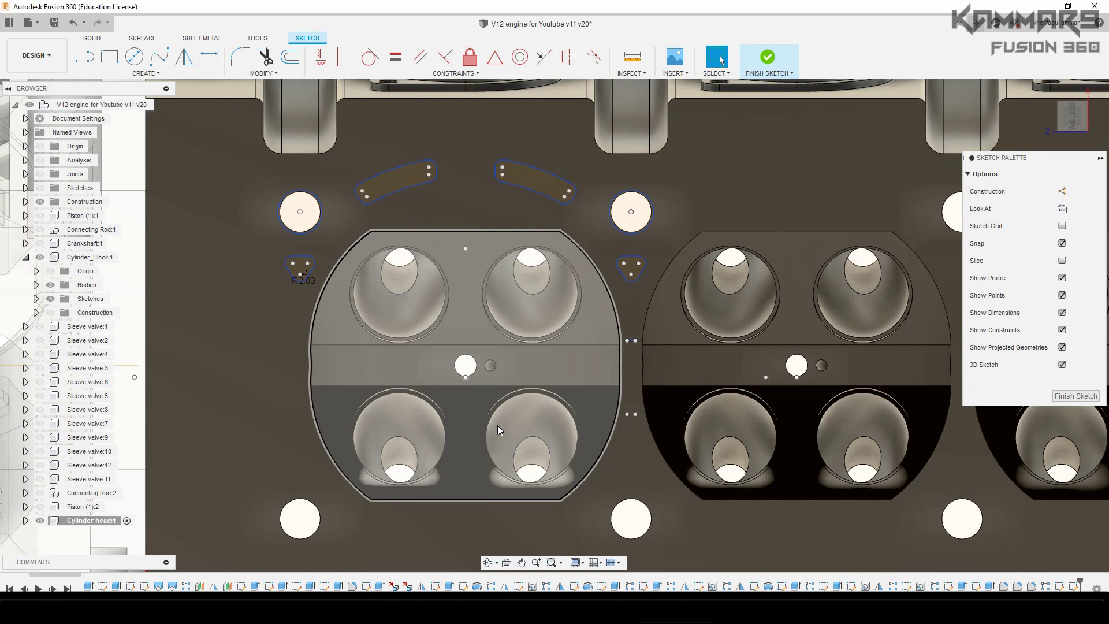
scroll(508, 421, "down", 6)
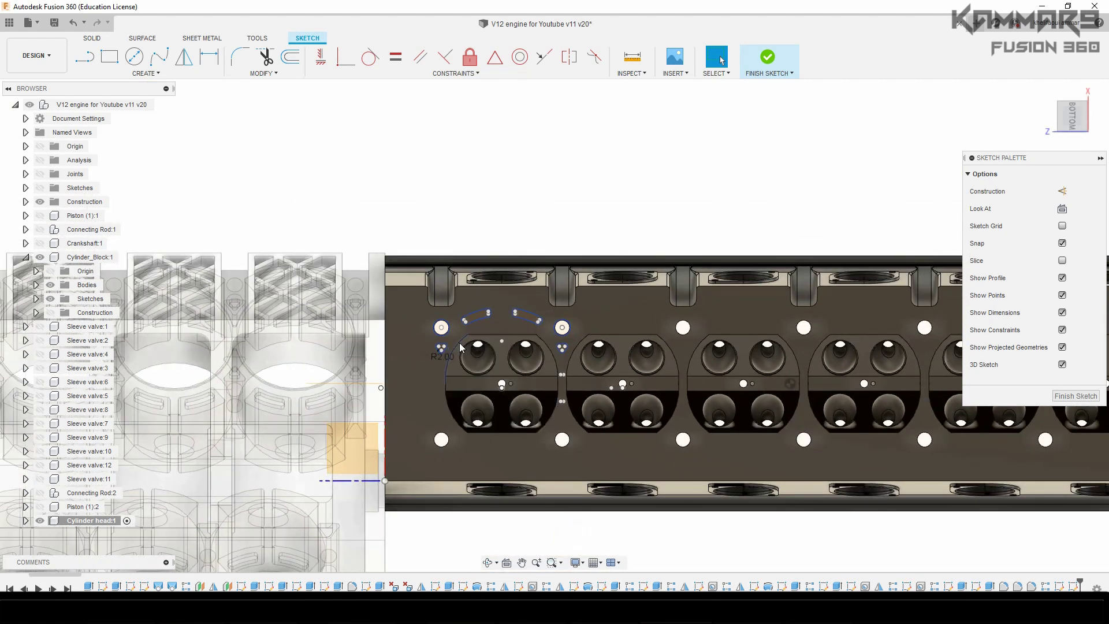
scroll(460, 347, "up", 4)
scroll(515, 405, "up", 2)
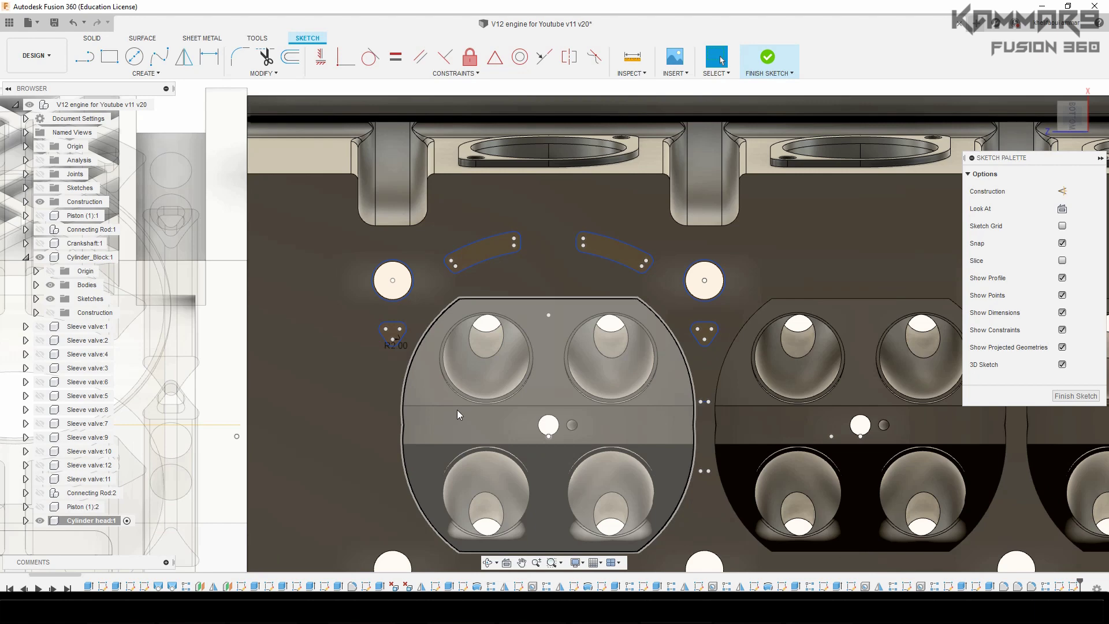
left_click(86, 57)
left_click(549, 425)
left_click(641, 427)
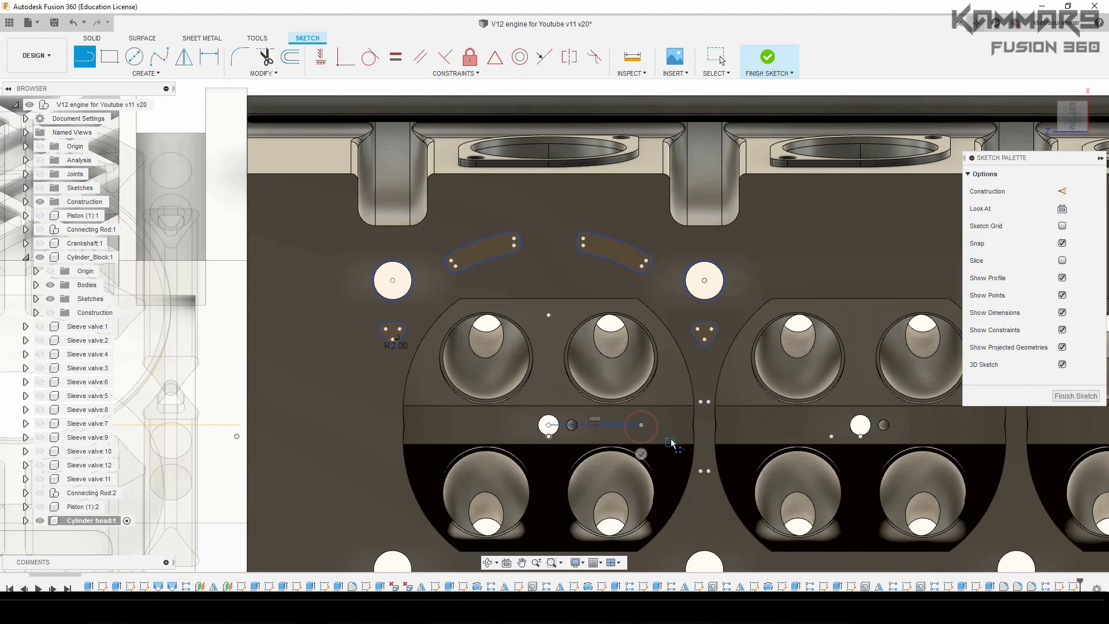
key("Escape")
left_click(617, 424)
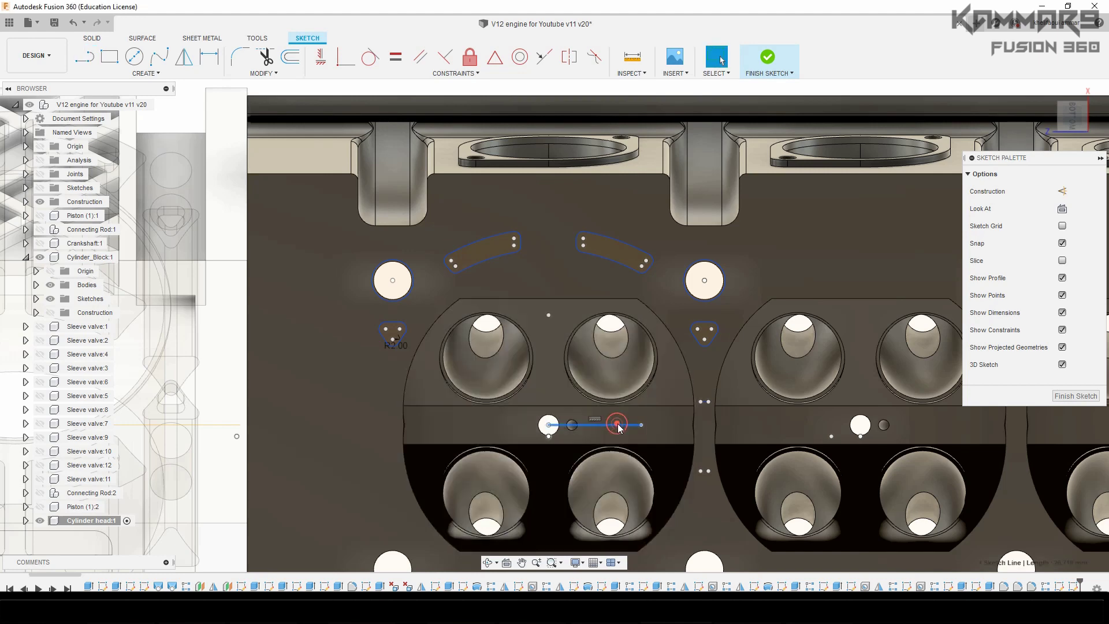
left_click(1063, 191)
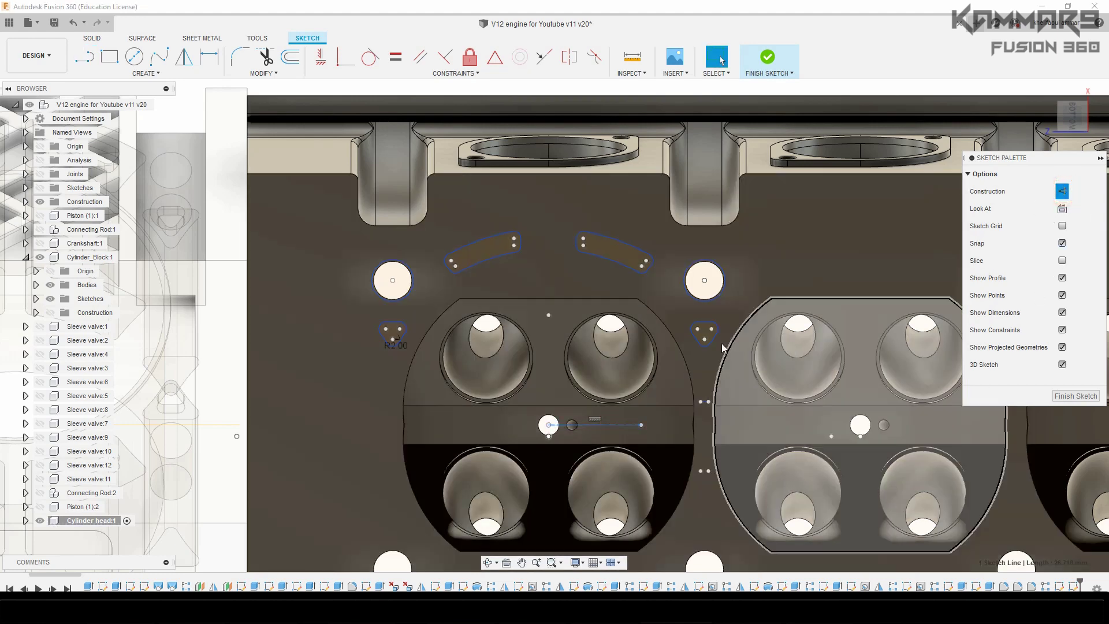
Step: Mirror the slot, triangular and bolt-hole profiles above the first chamber's centre about the horizontal construction line
mouse_move(306, 209)
left_mouse_down()
mouse_move(705, 345)
mouse_move(747, 375)
left_mouse_up()
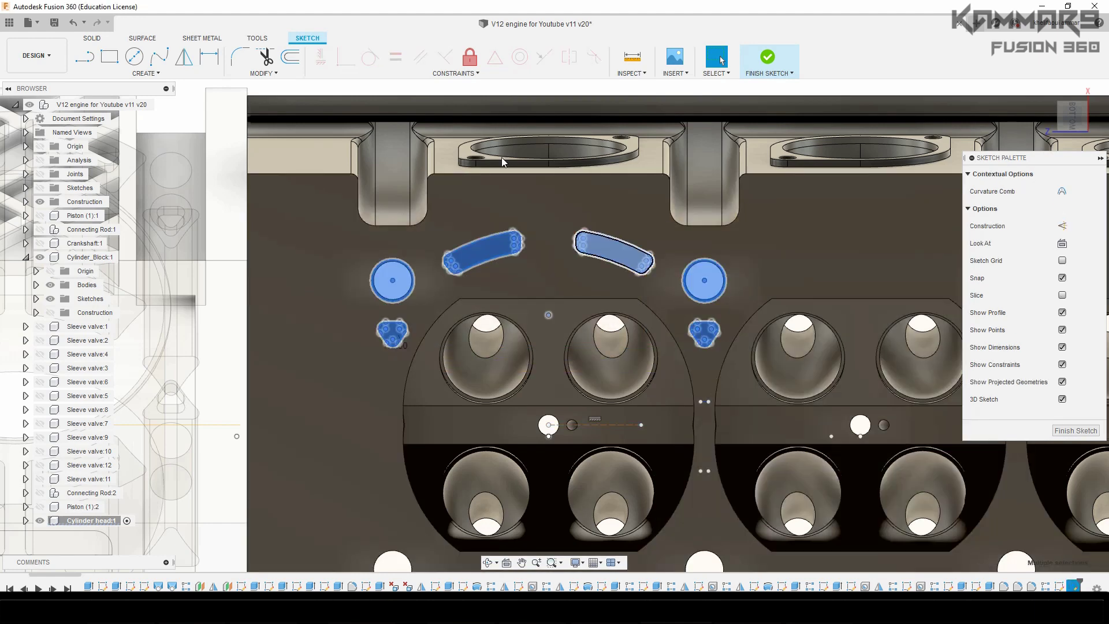
left_click(183, 56)
left_click(188, 195)
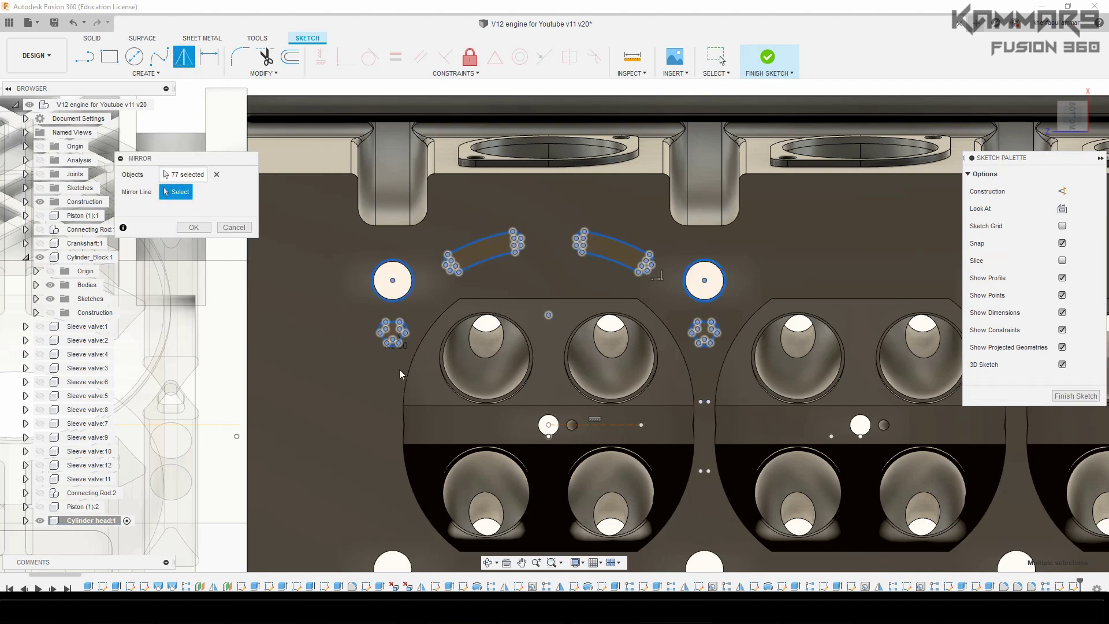
left_click(586, 426)
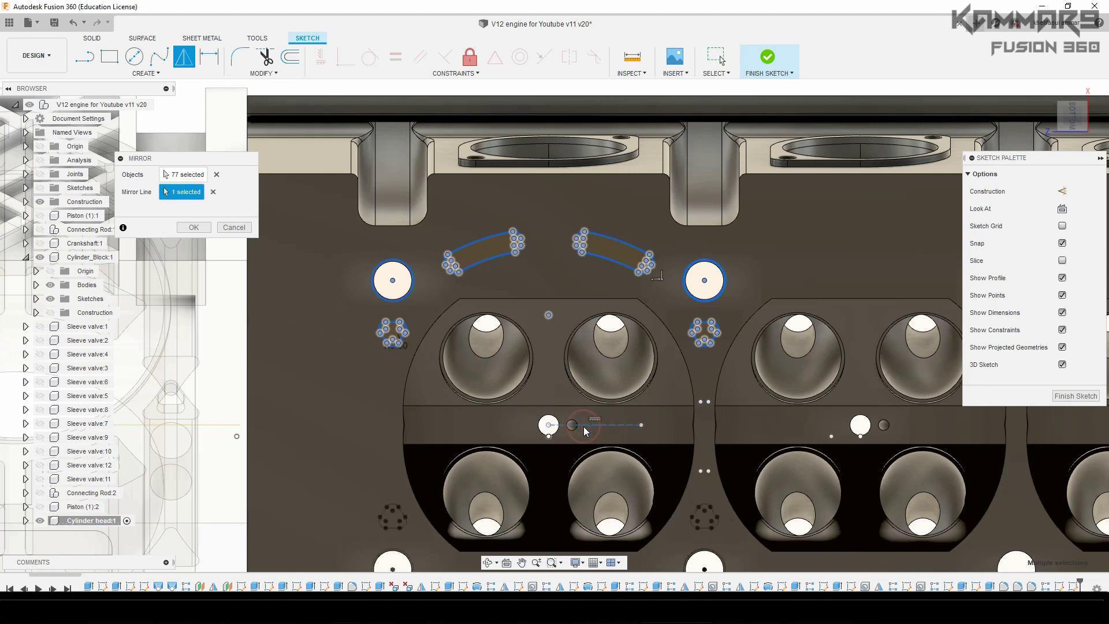
scroll(517, 320, "down", 3)
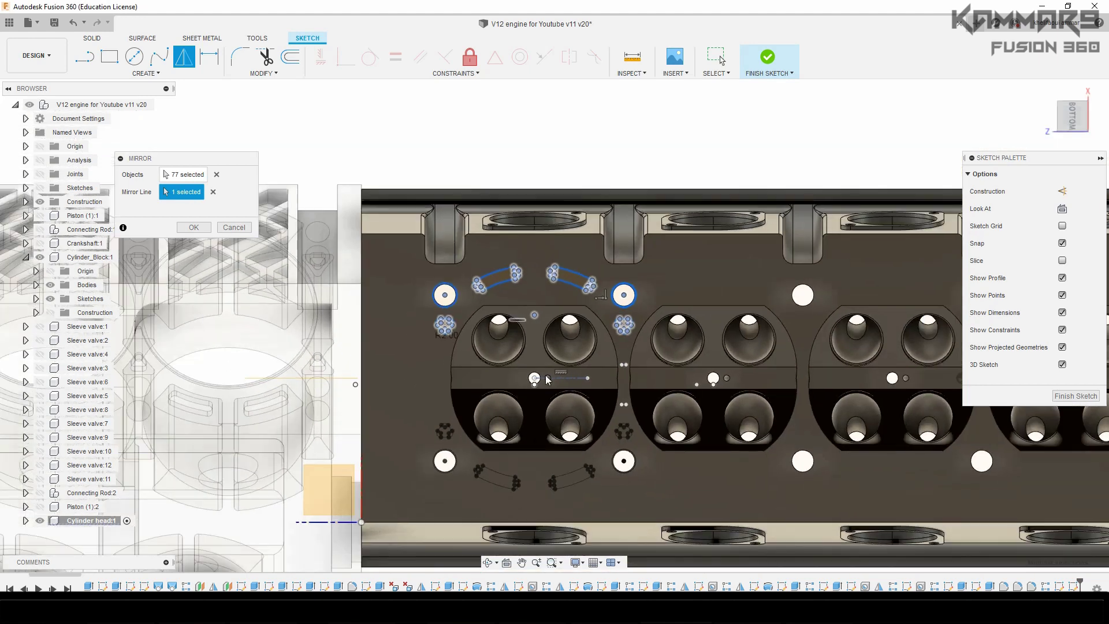
left_click(193, 227)
scroll(535, 341, "down", 2)
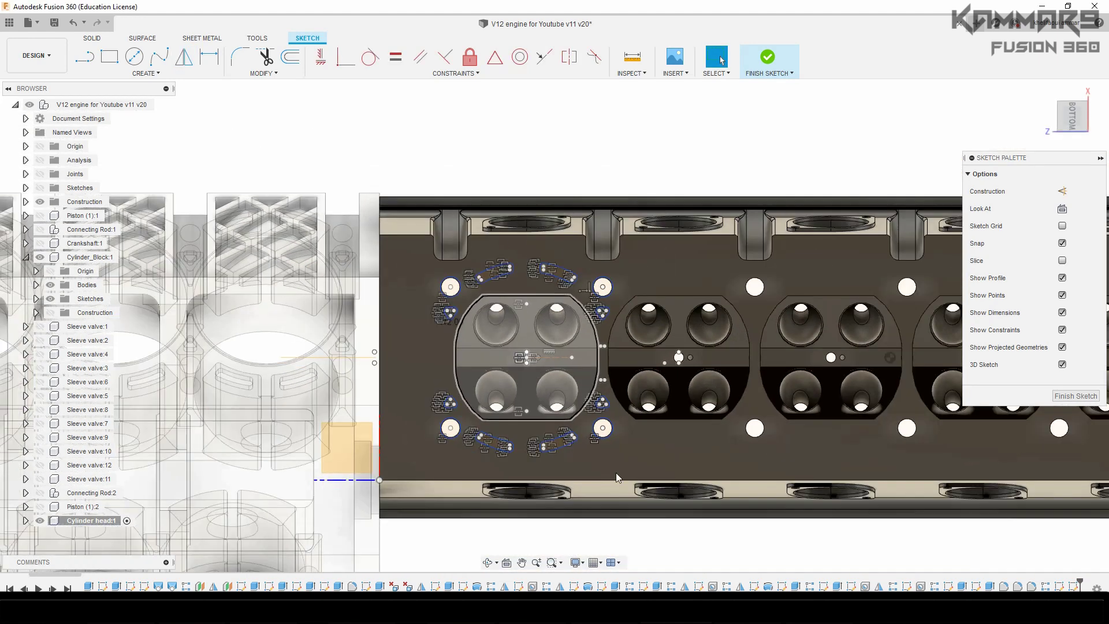
Step: Delete the construction line, both triangular profiles and the lower bolt-hole circle between the first and second chambers
scroll(542, 330, "up", 2)
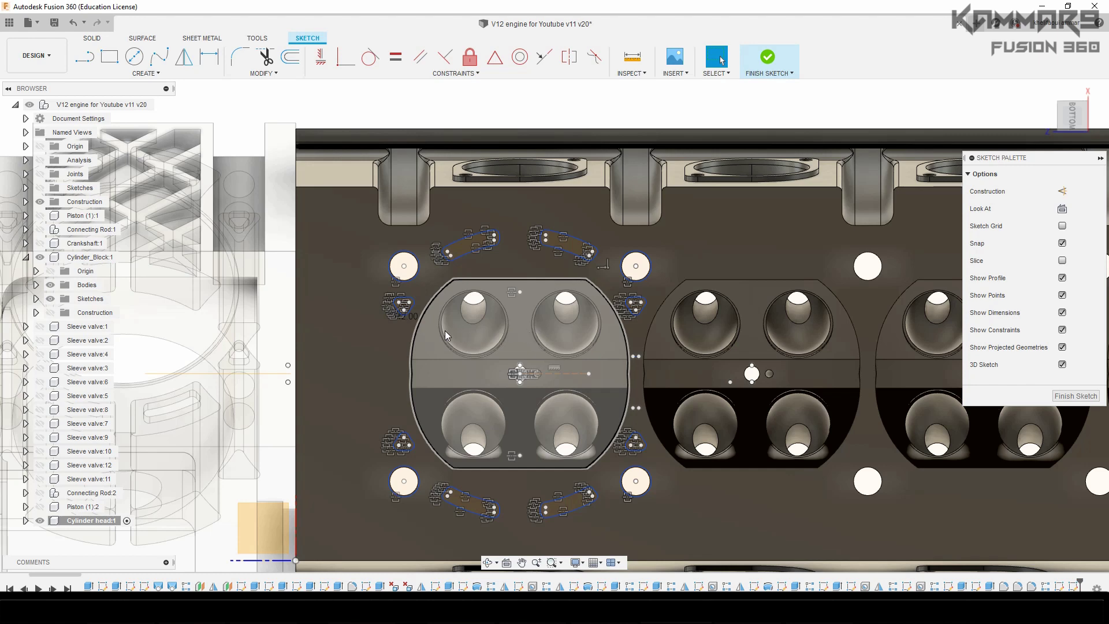
scroll(444, 331, "down", 2)
scroll(497, 465, "up", 2)
left_click_drag(498, 466, 404, 299)
left_click(404, 299)
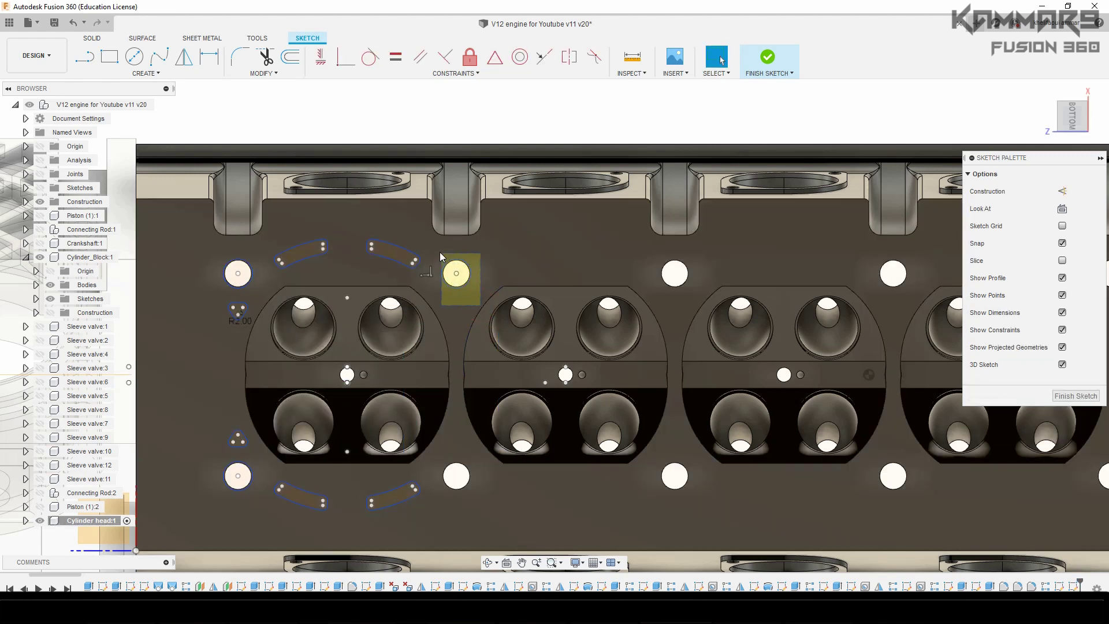
Step: Delete the remaining three bolt-hole circles around the first chamber, keeping only the slot and triangular profiles
left_click_drag(441, 256, 441, 256)
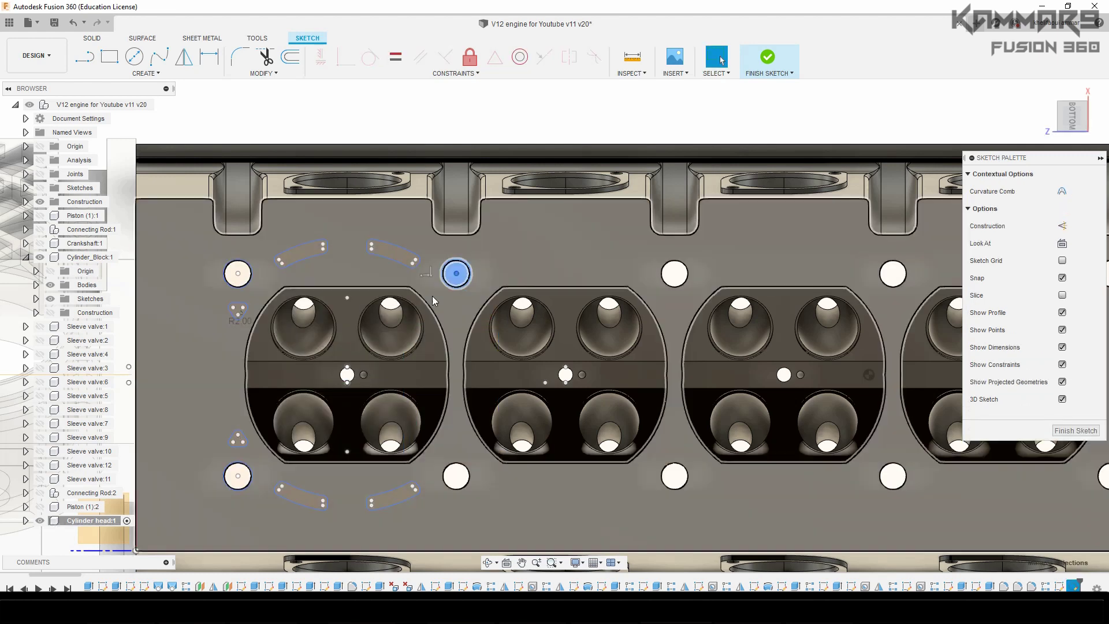
key("Escape")
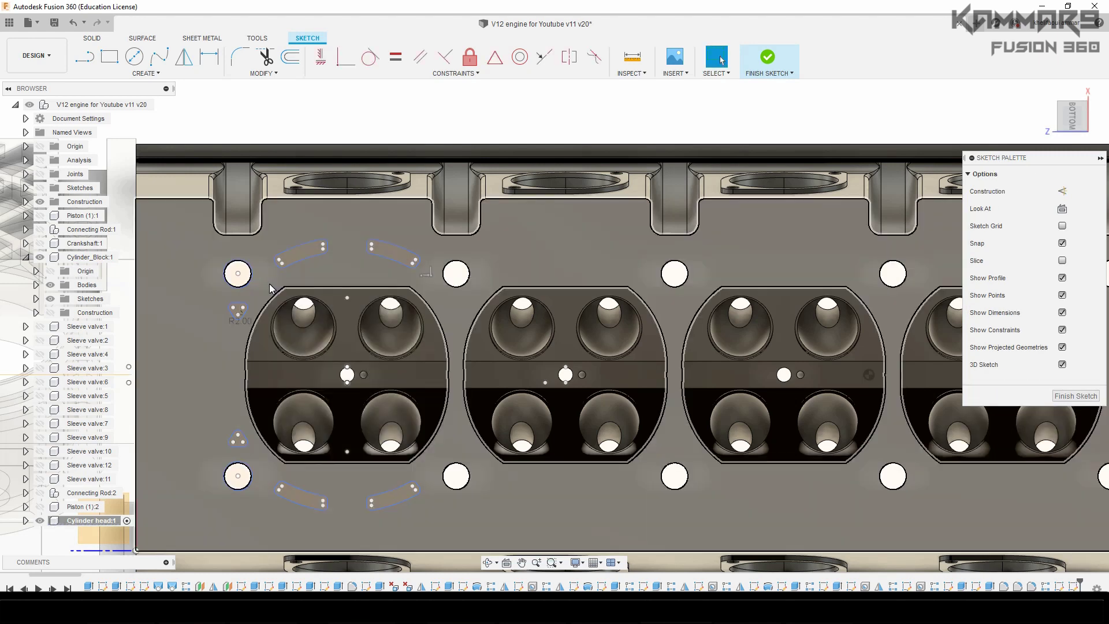
mouse_move(270, 284)
left_mouse_down()
mouse_move(187, 258)
mouse_move(184, 278)
left_mouse_up()
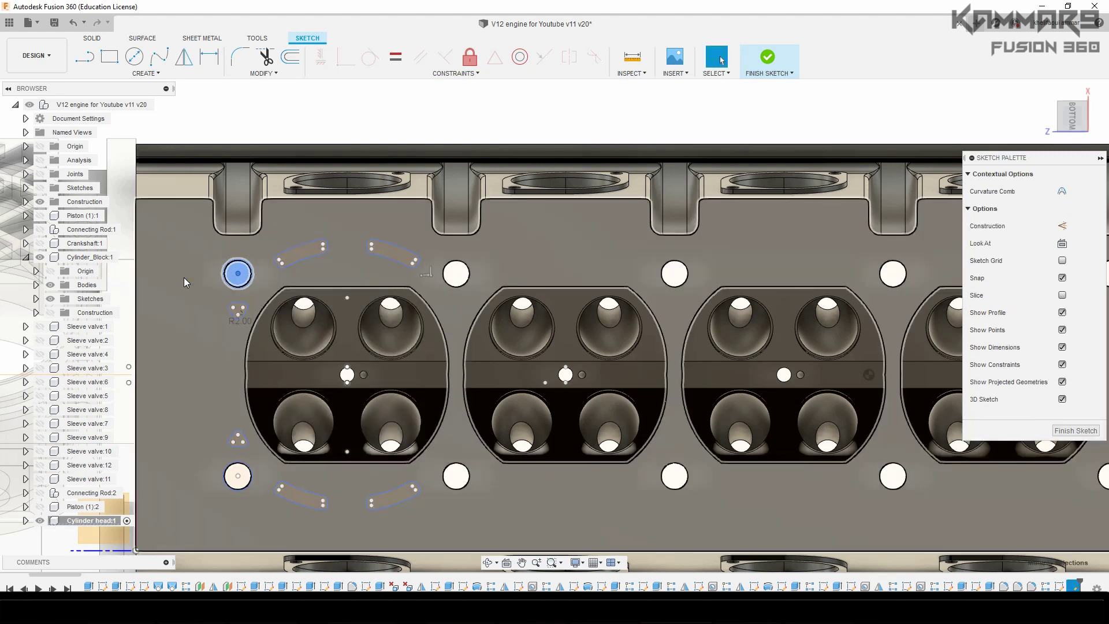
key("Escape")
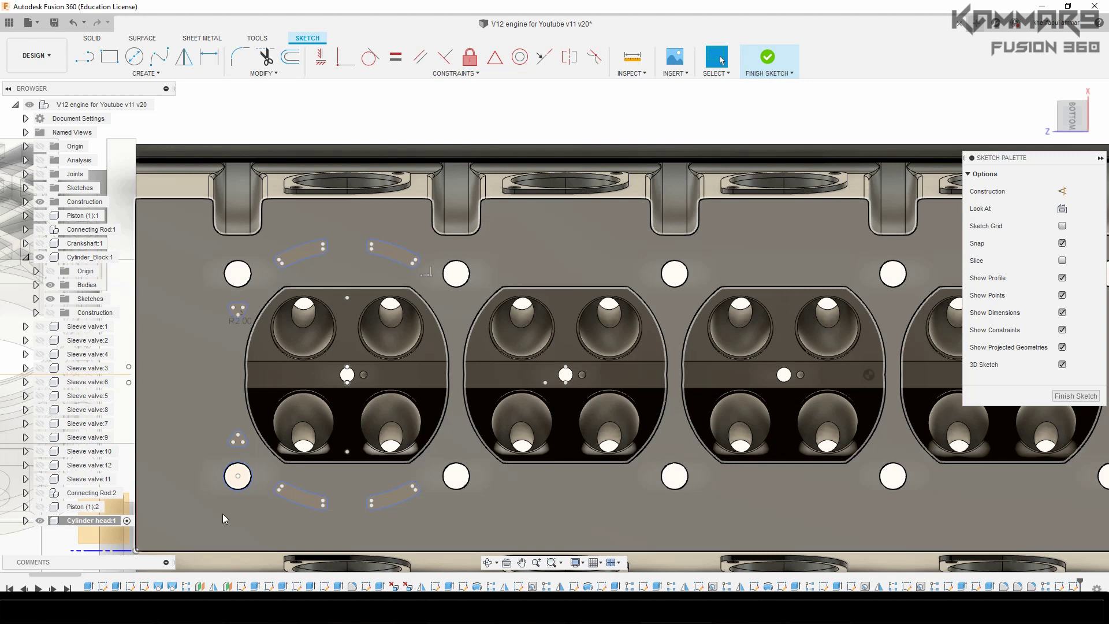
left_click_drag(217, 470, 209, 506)
key("Escape")
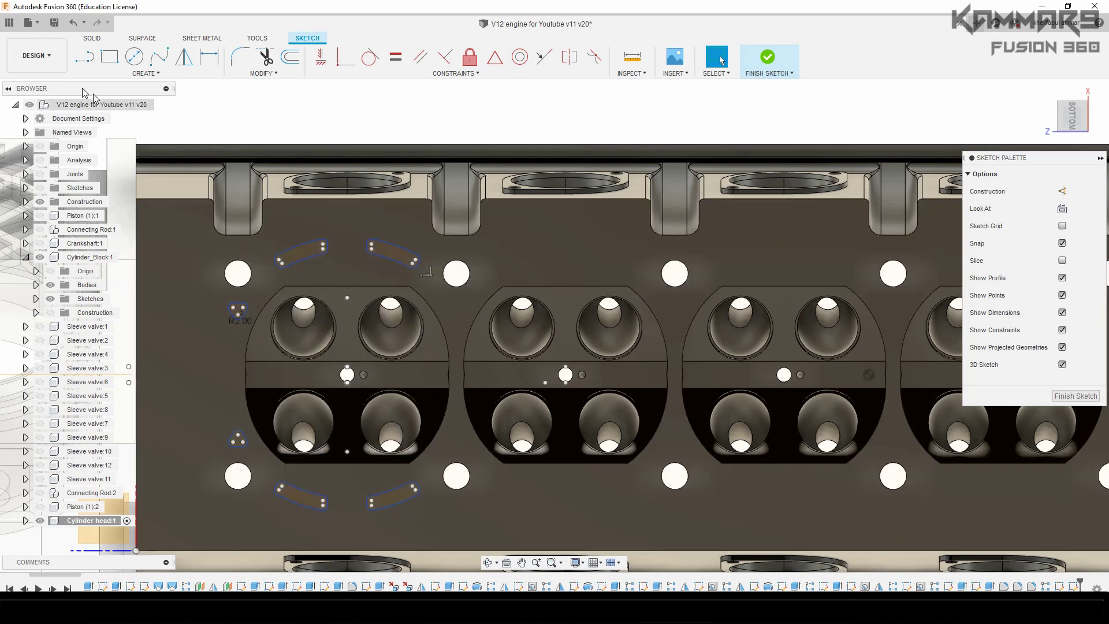
Step: Start an Extrude, try to select the two slot profiles above the first chamber, and clear the wrong profile selections
left_click(92, 39)
left_click(109, 56)
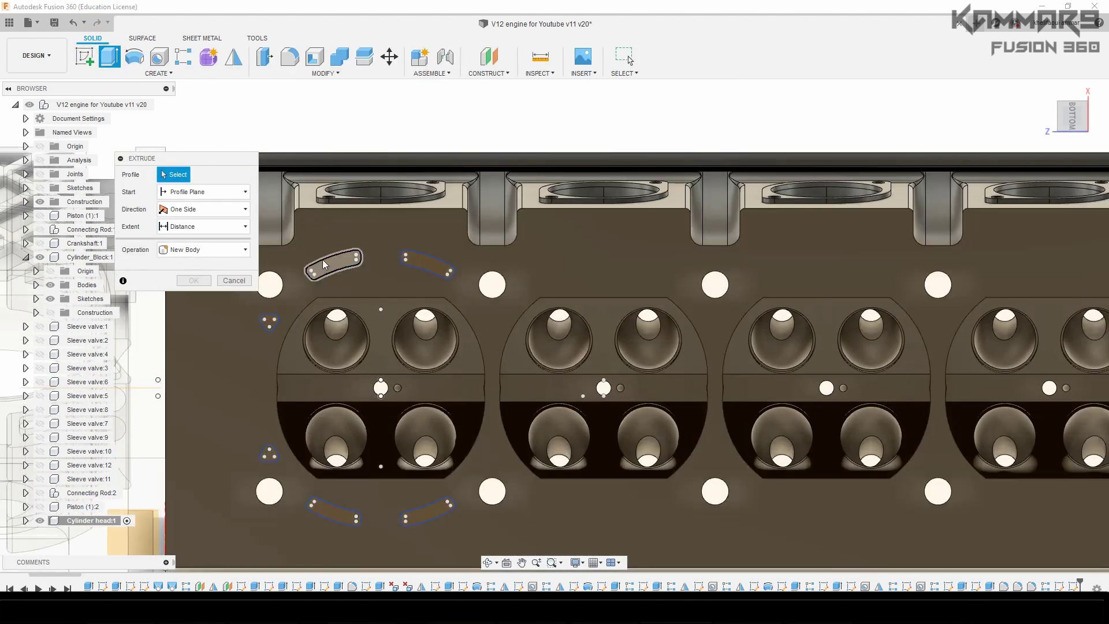
left_click(335, 268)
left_click(273, 326)
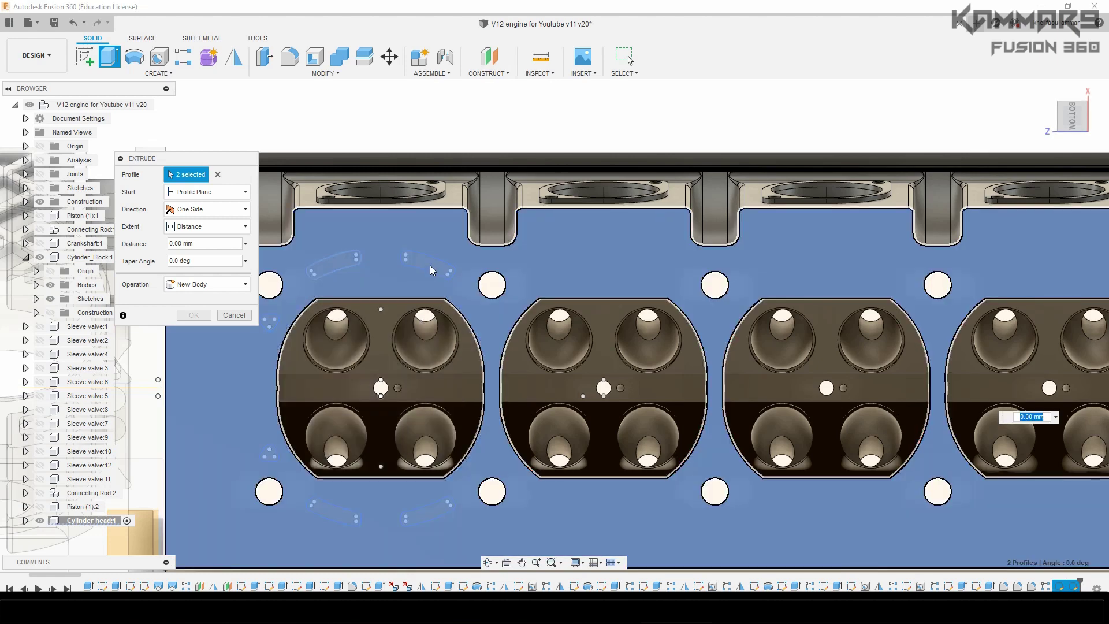
left_click(218, 174)
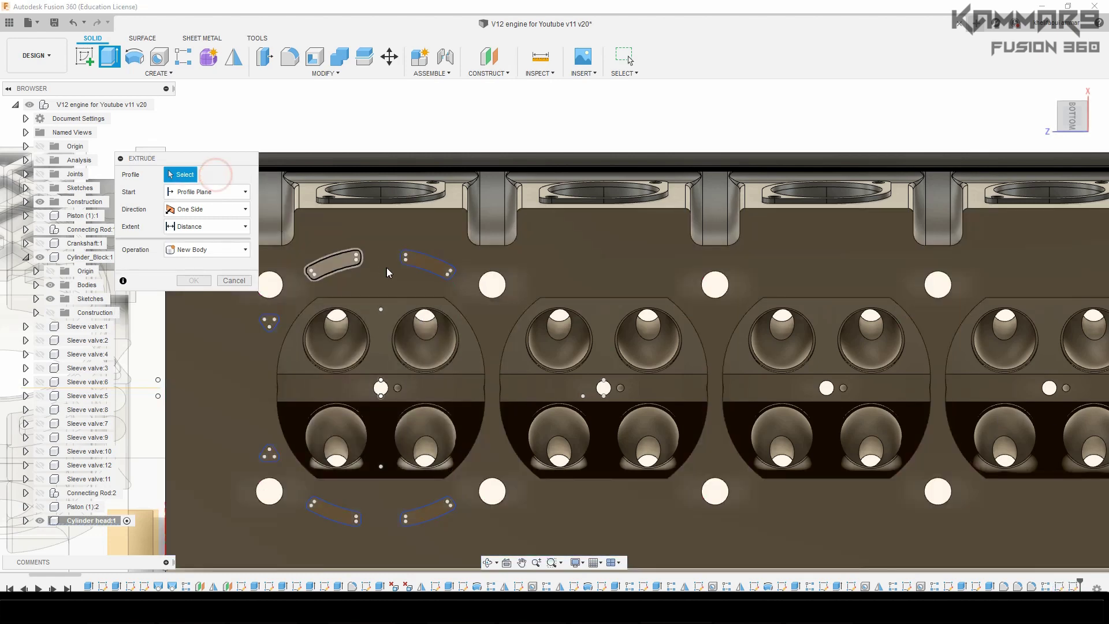
left_click(421, 266)
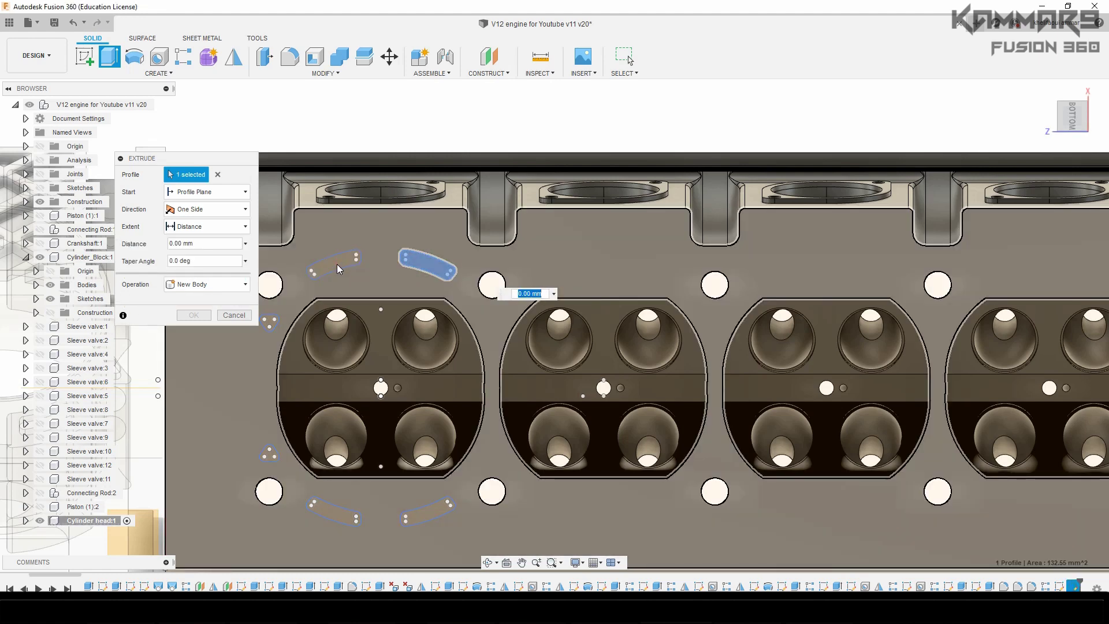
left_click(338, 269)
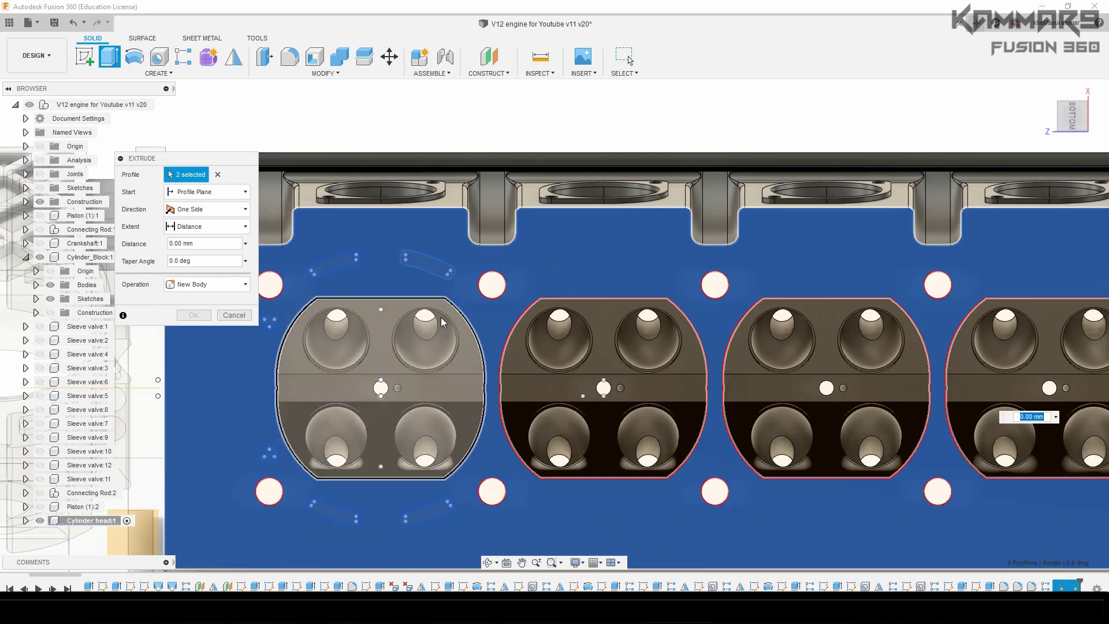
middle_click_drag(428, 325, 477, 386, "shift")
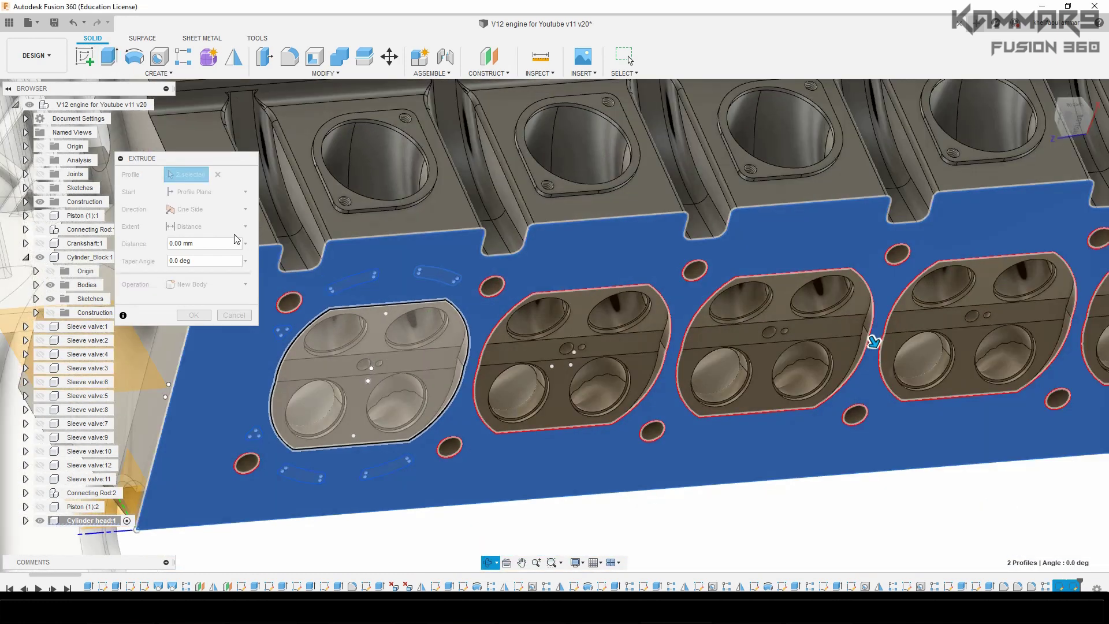
left_click(216, 174)
Step: Extrude the four slot profiles and two triangular profiles around the first chamber by -10 mm as a cut
left_click(440, 277)
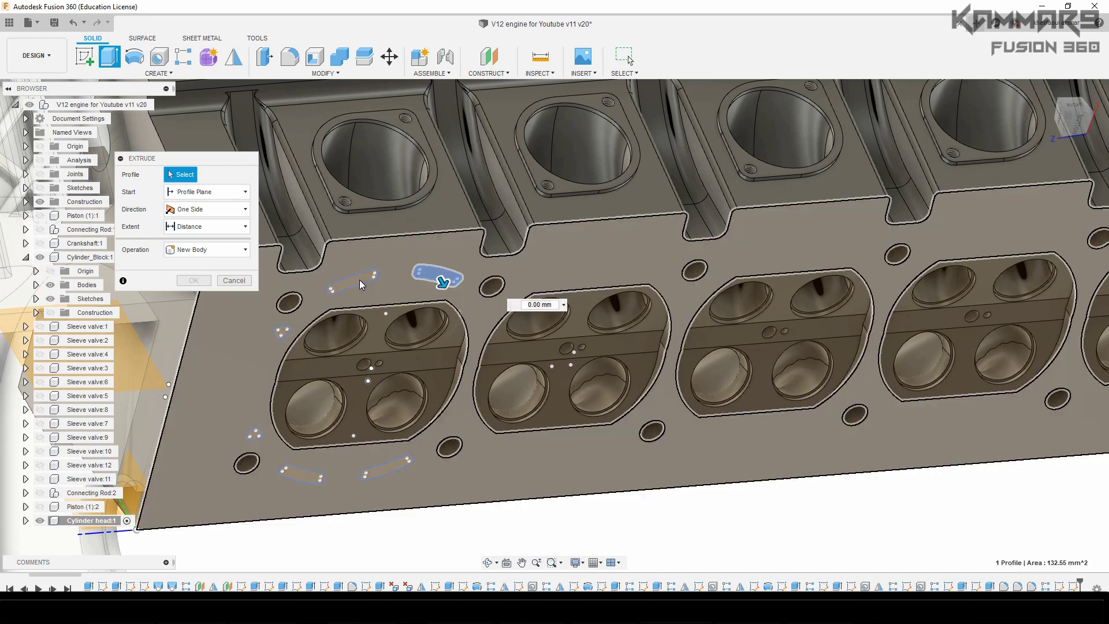
left_click(362, 278)
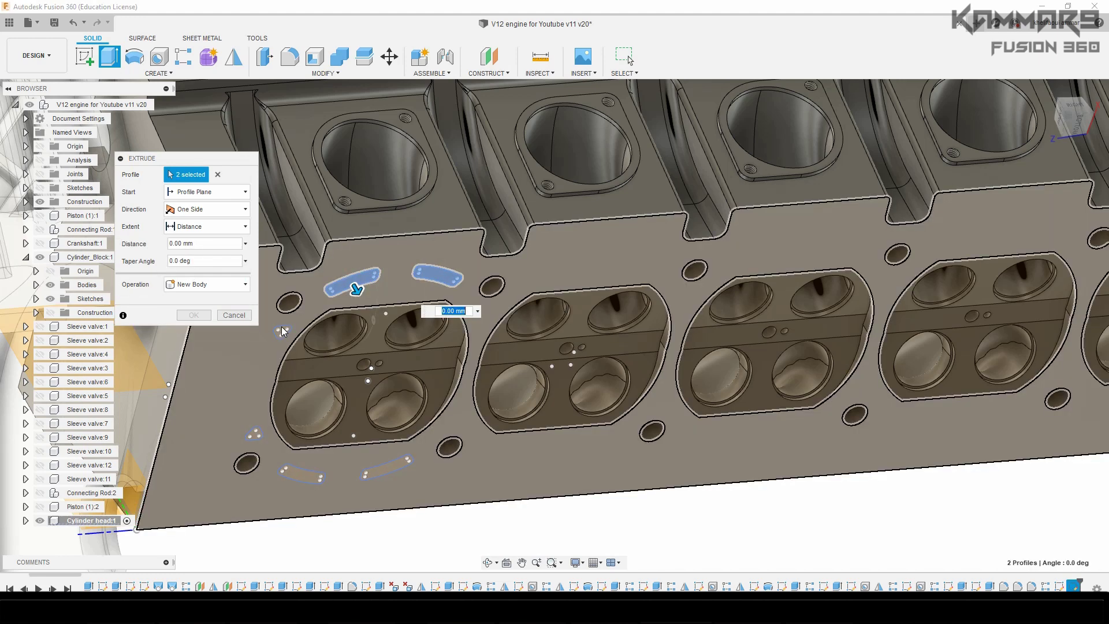
left_click(283, 331)
left_click(255, 435)
left_click(294, 480)
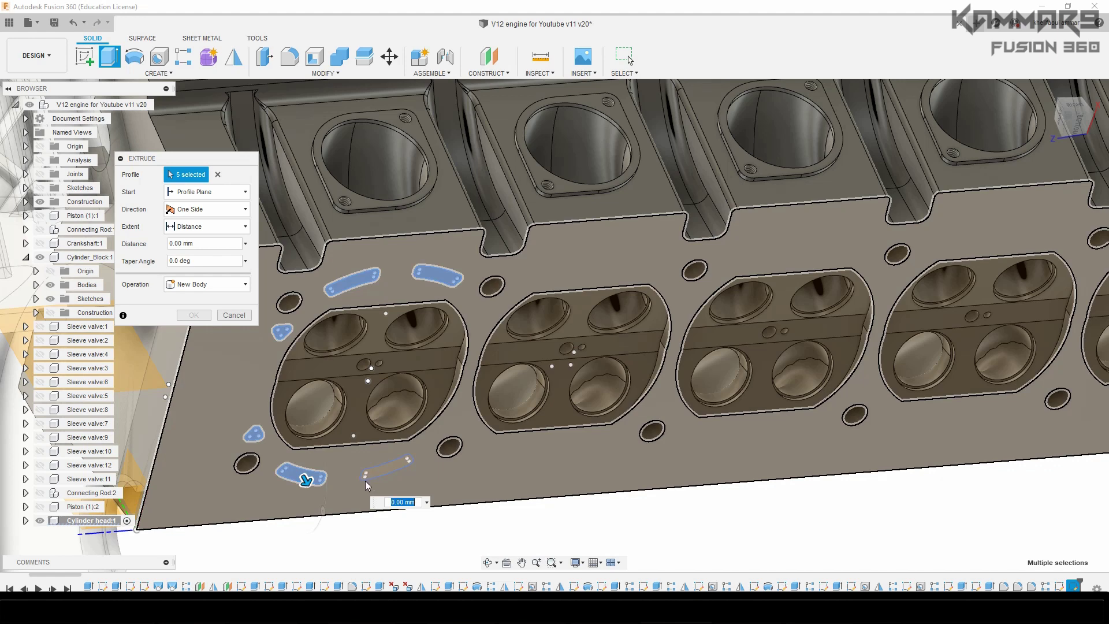
scroll(372, 484, "up", 5)
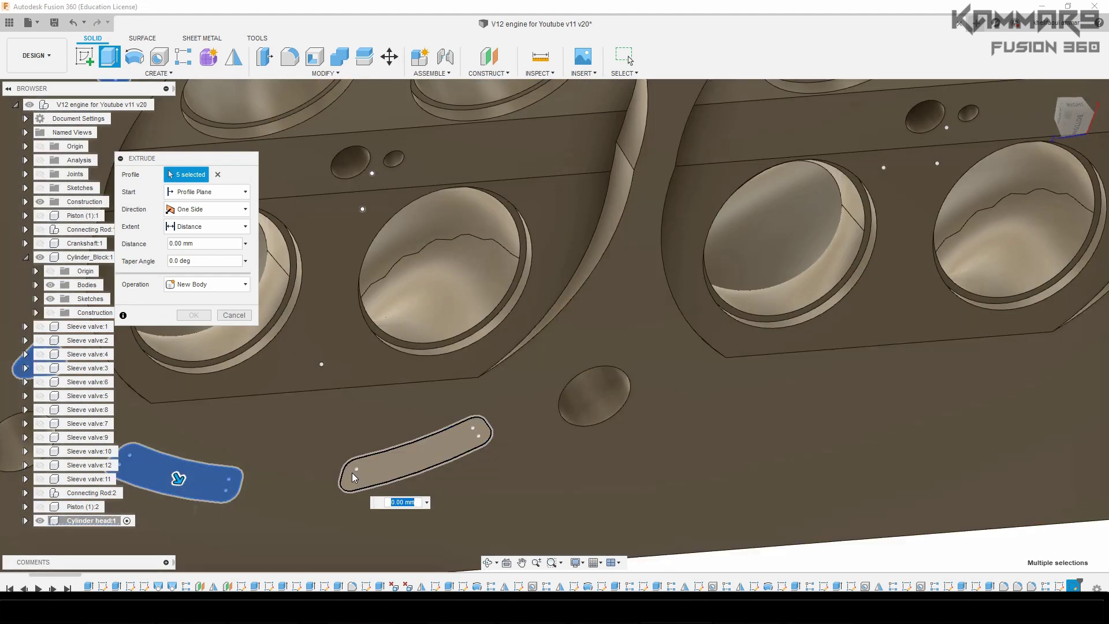
left_click(444, 425)
scroll(444, 426, "down", 3)
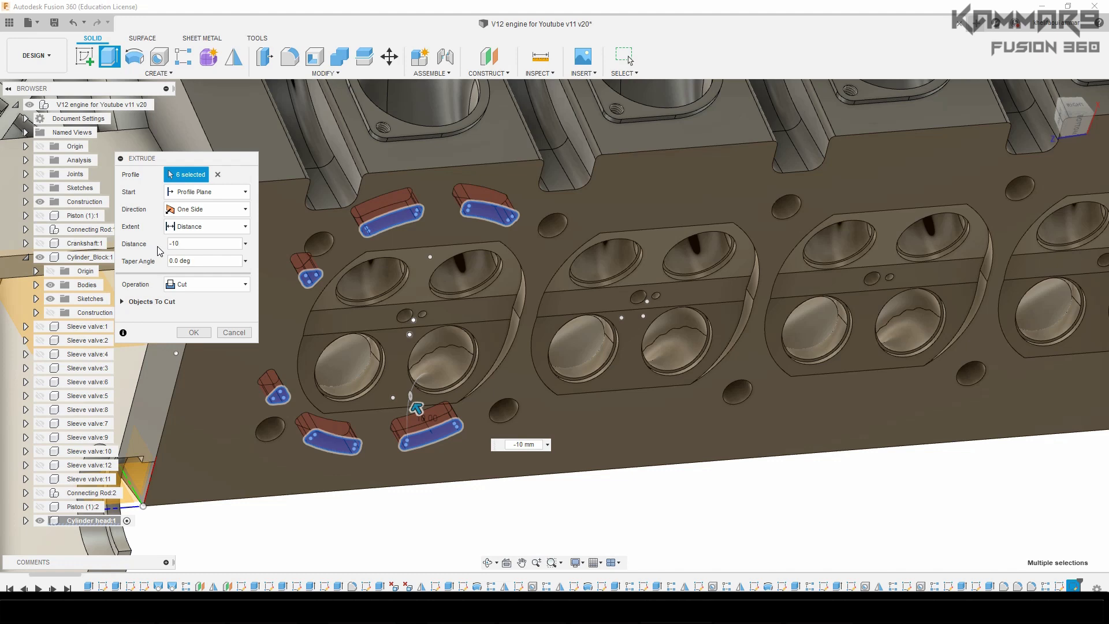
left_click(194, 332)
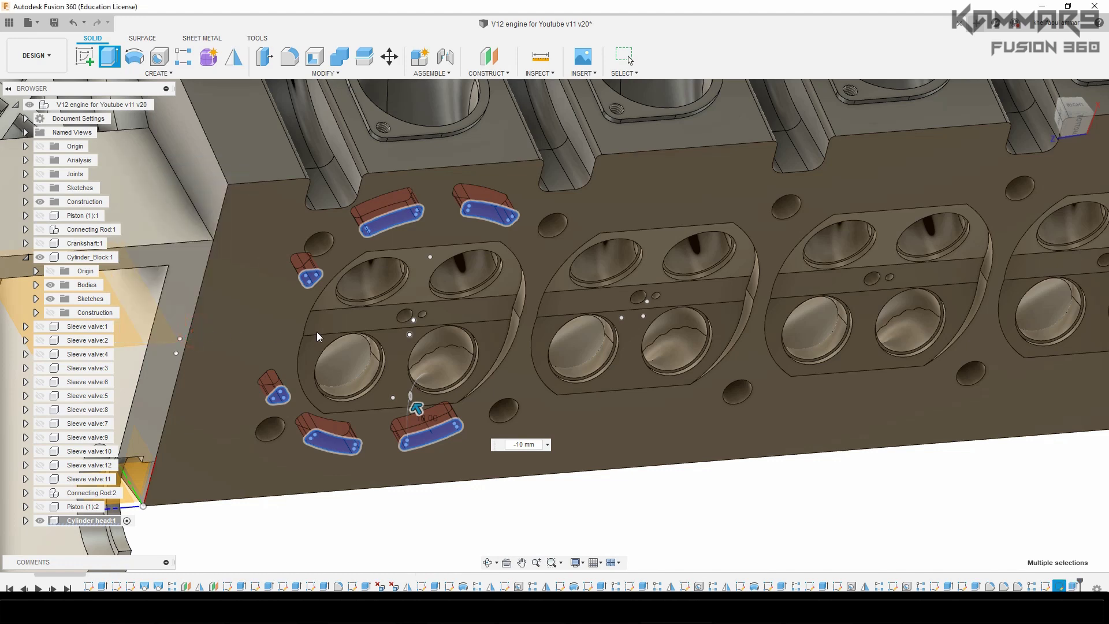
left_click(629, 60)
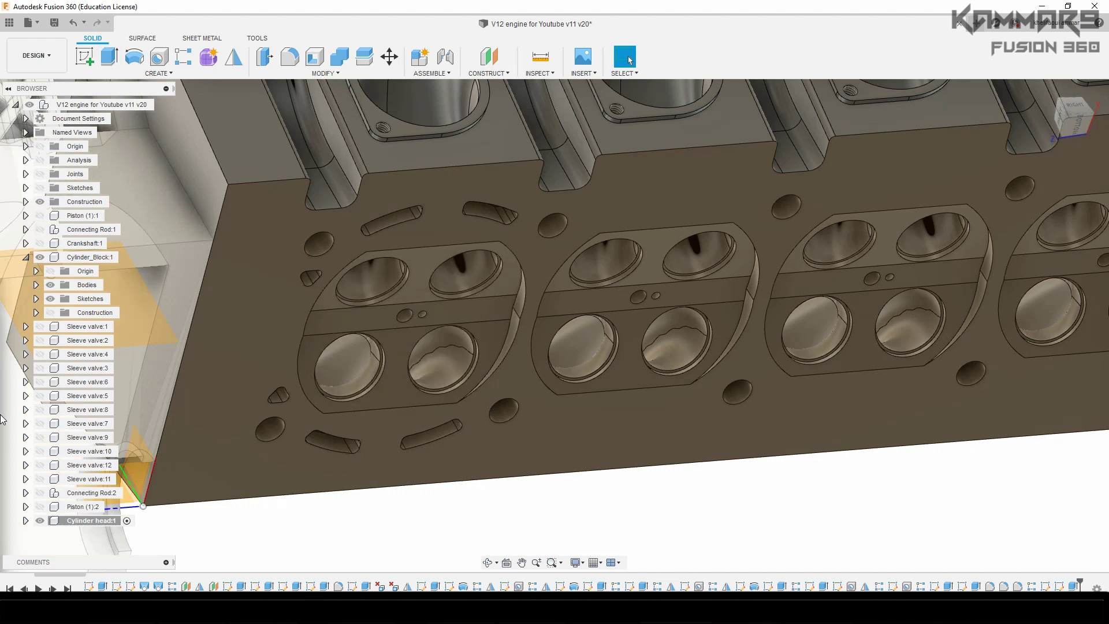
Step: Hide the Cylinder_Block component so only the cylinder head is shown
scroll(469, 449, "down", 4)
middle_click_drag(432, 456, 502, 447)
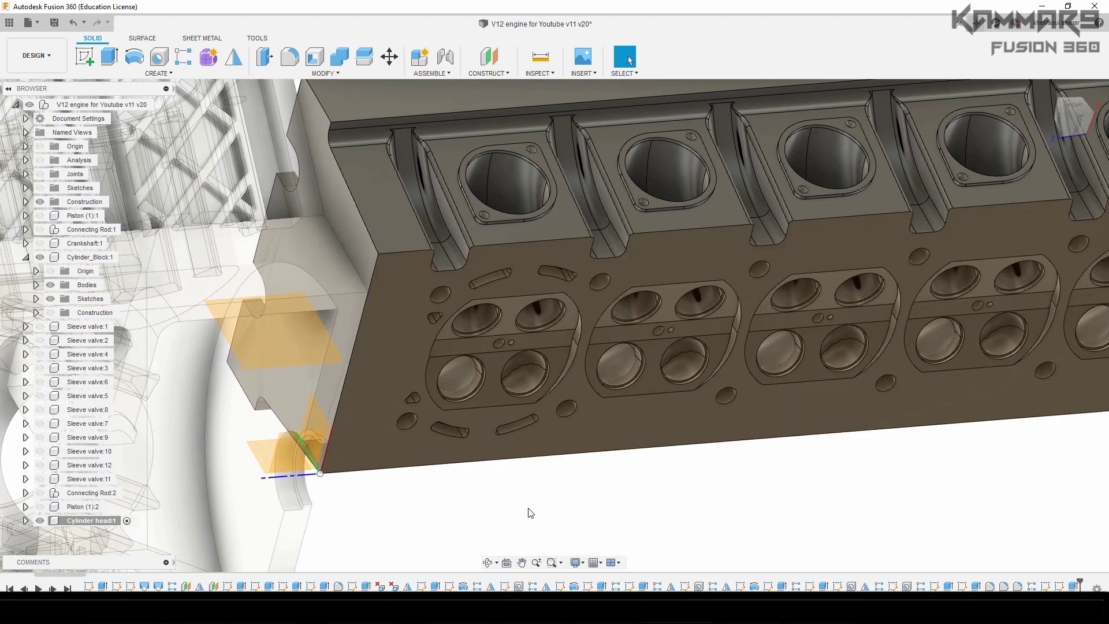
scroll(530, 513, "down", 3)
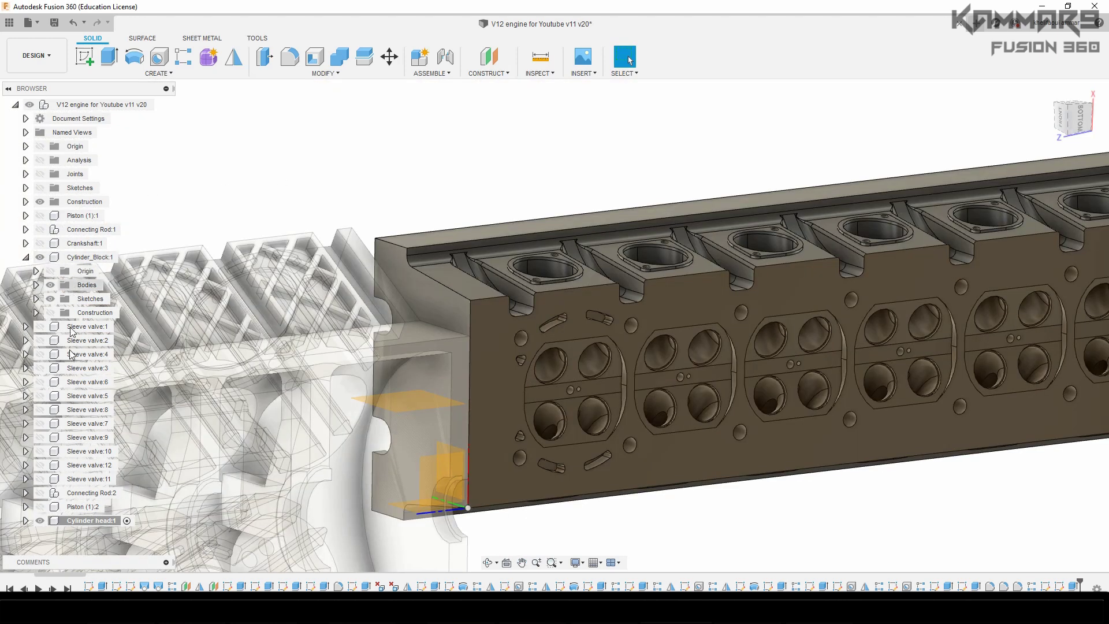
left_click(40, 257)
left_click(466, 165)
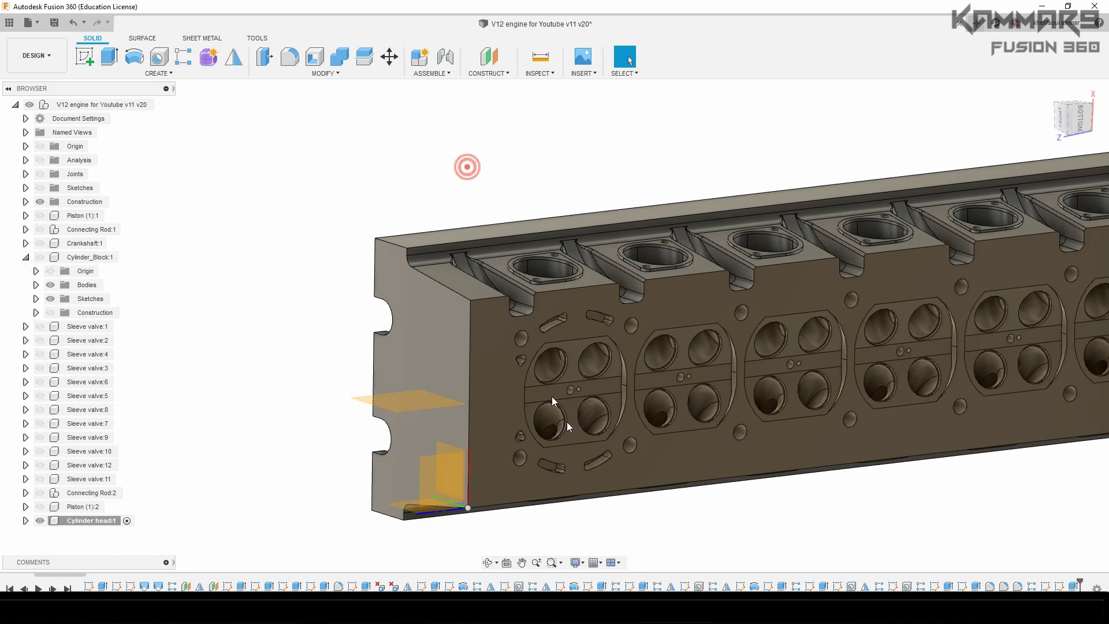
scroll(549, 347, "up", 2)
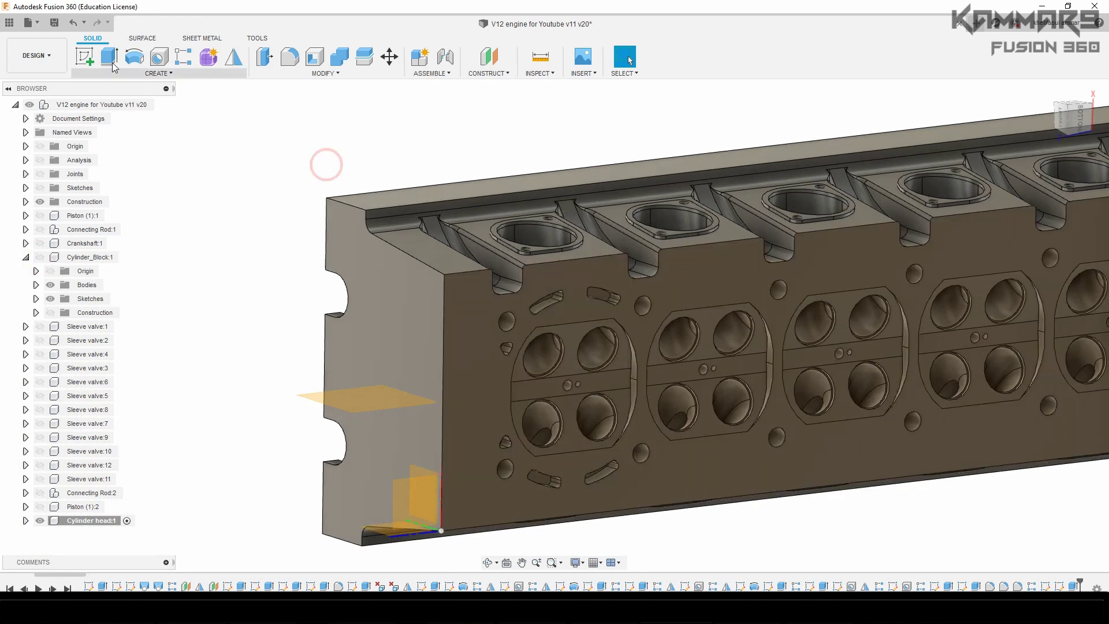
Step: Start a new sketch on the cylinder head's bottom face
left_click(88, 58)
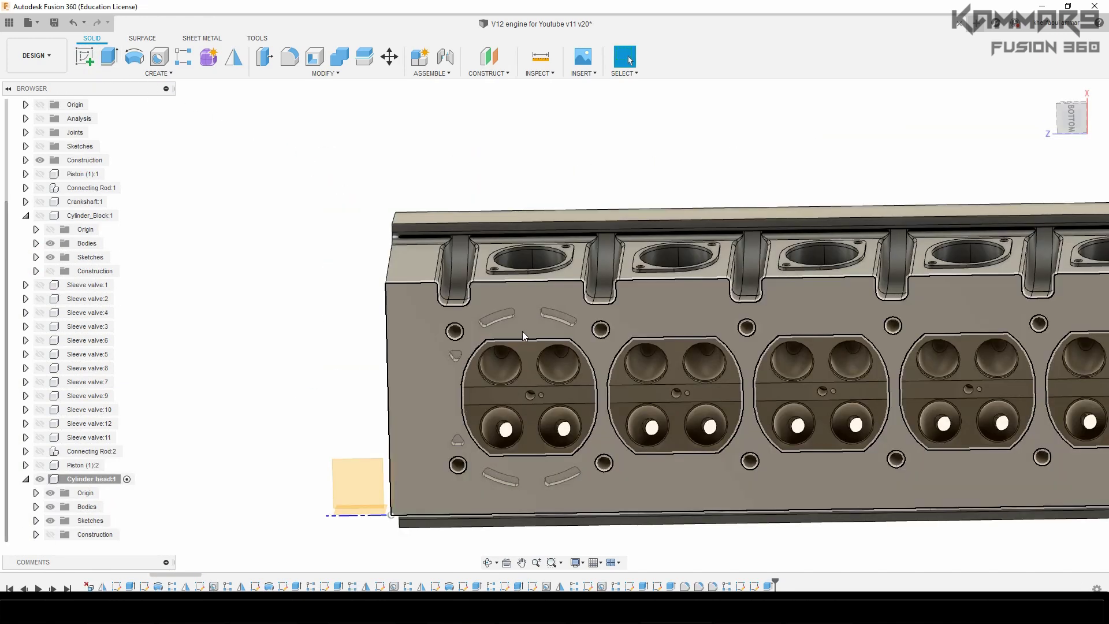
left_click(522, 334)
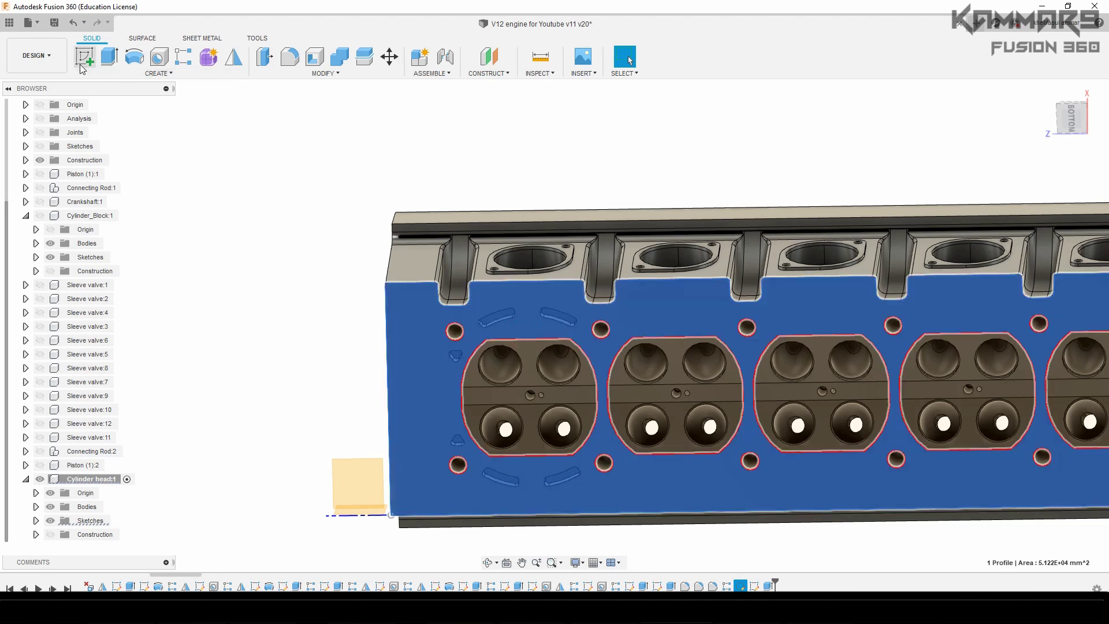
left_click(81, 62)
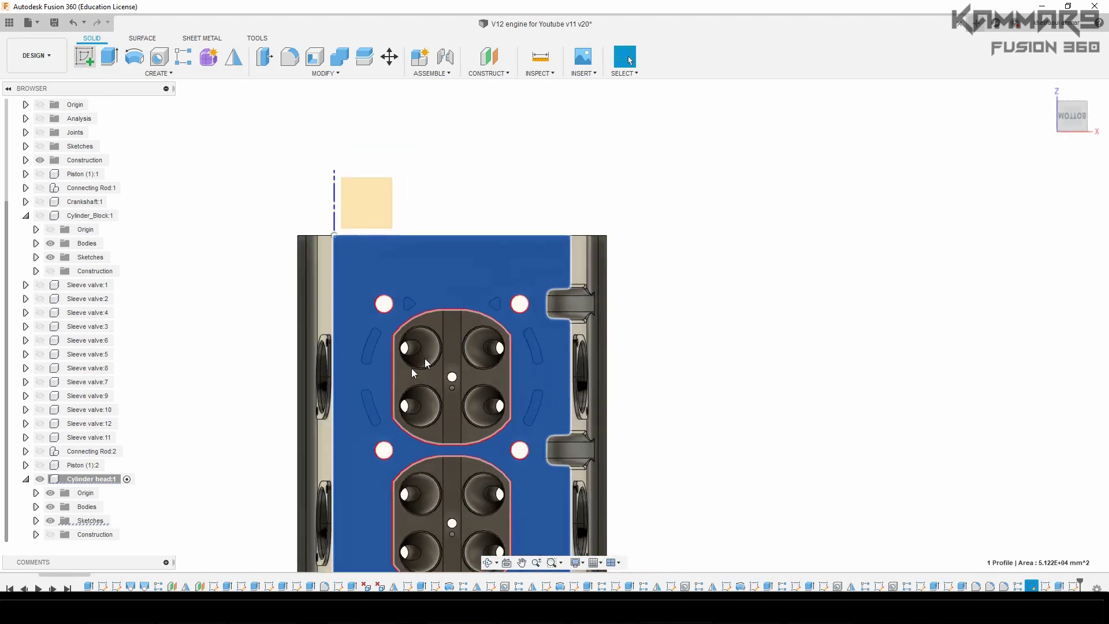
left_click(426, 363)
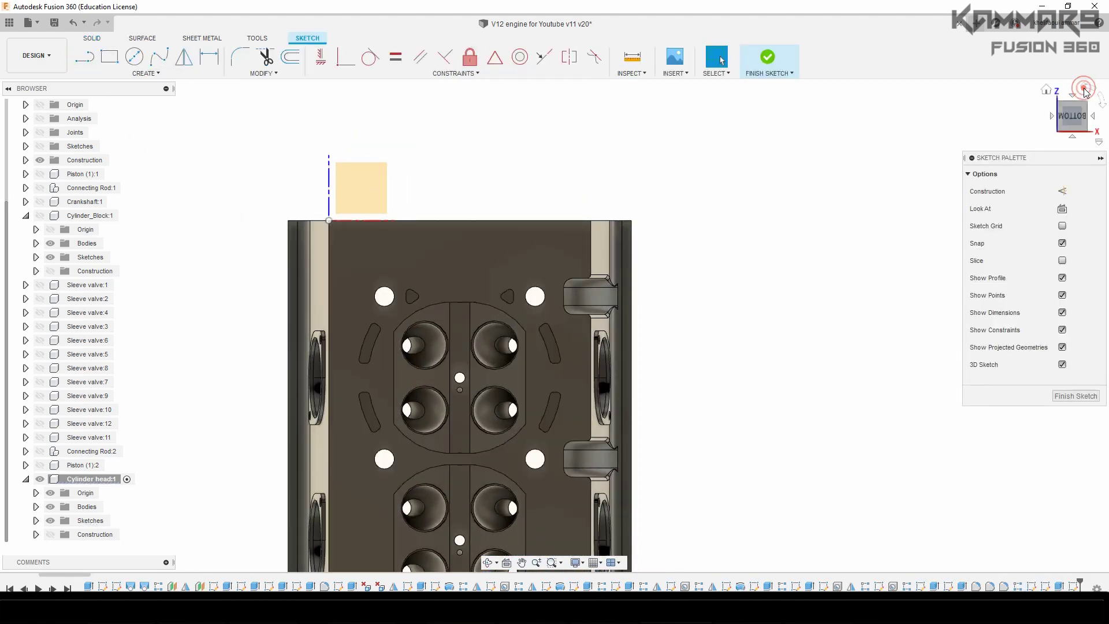
left_click(1085, 89)
Step: Project the floor faces of the four slots and two triangular pockets around the first combustion chamber into the sketch
scroll(609, 429, "up", 3)
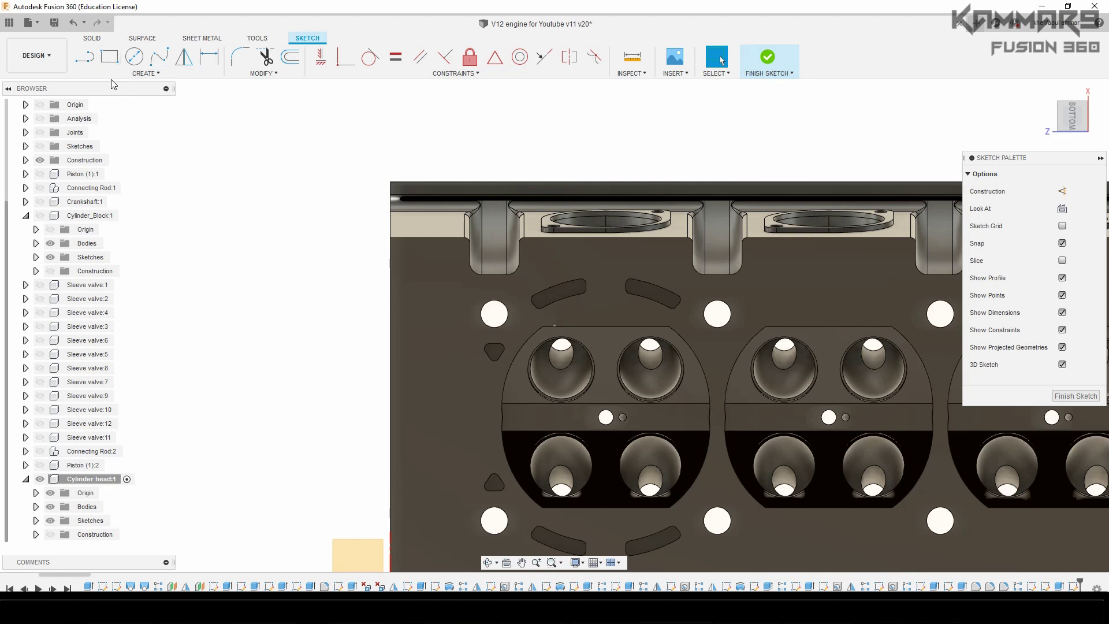
scroll(551, 310, "up", 3)
key("p")
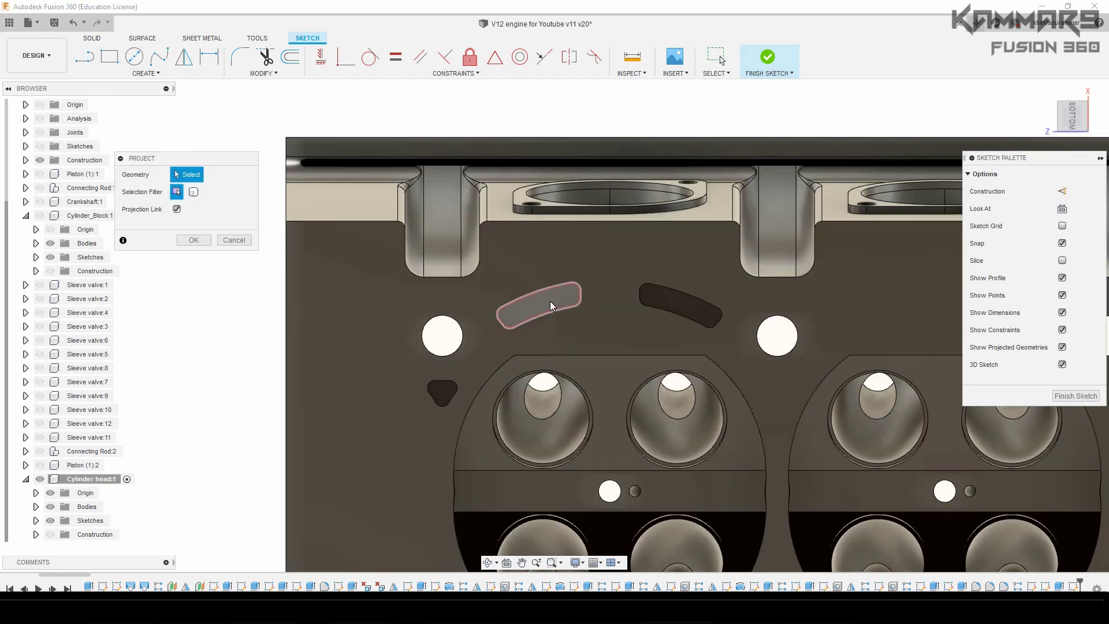
left_click(550, 300)
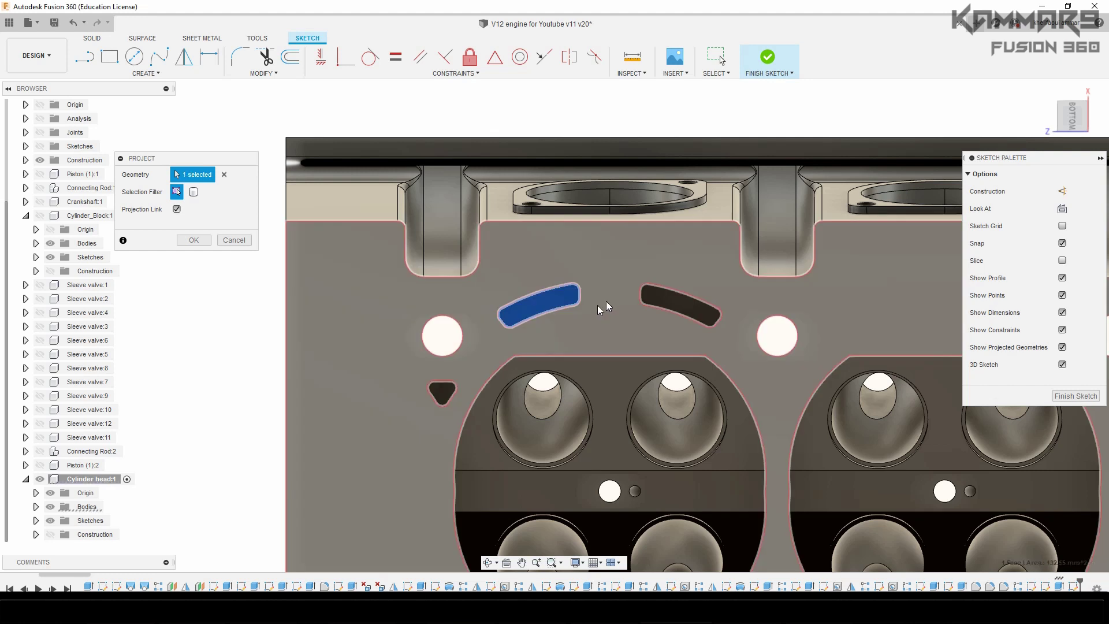
left_click(677, 312)
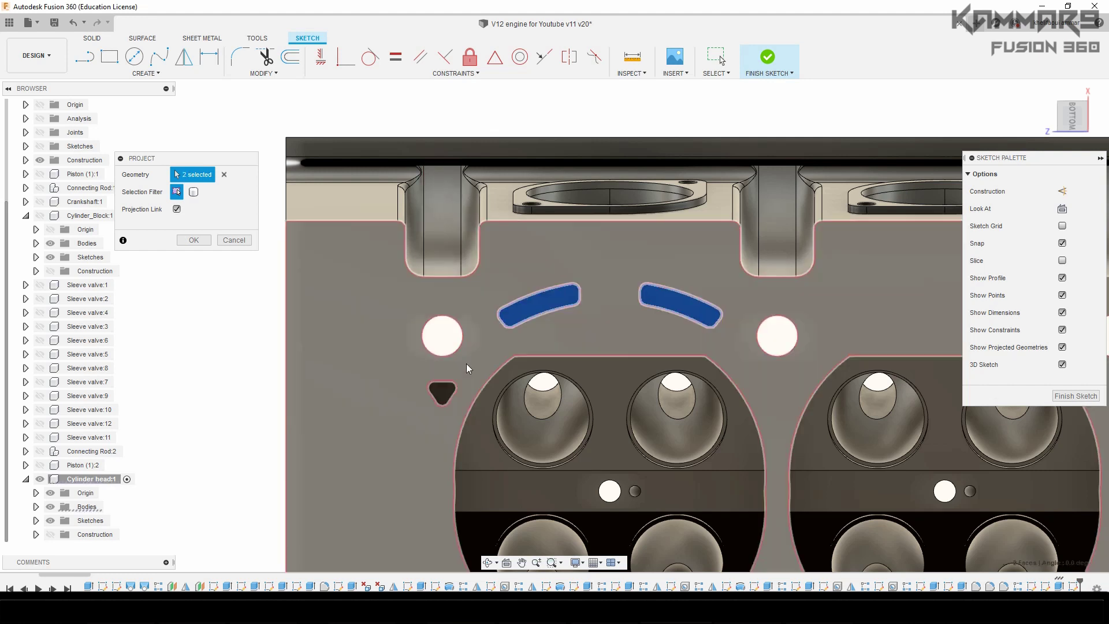
left_click(443, 396)
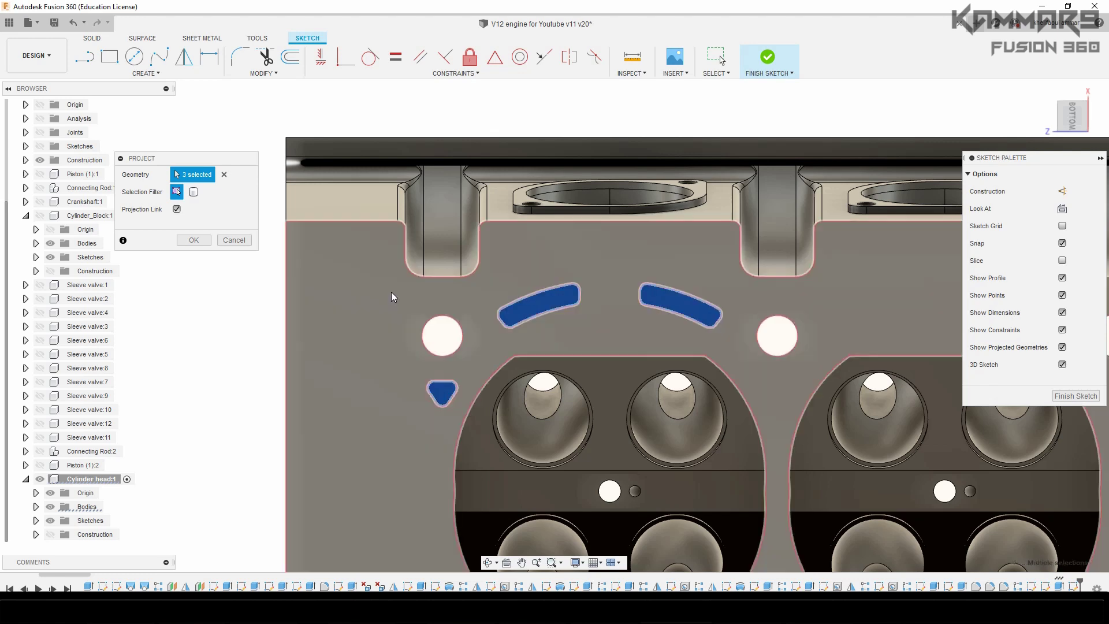
scroll(391, 297, "down", 2)
scroll(461, 454, "up", 2)
left_click(372, 456)
left_click(469, 534)
left_click(599, 547)
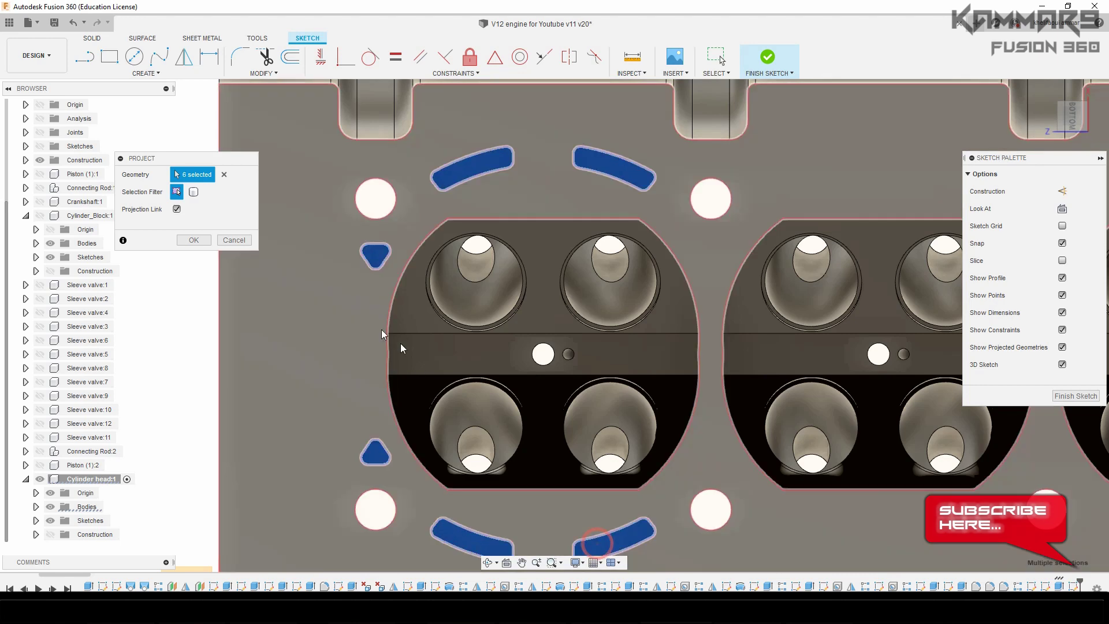
left_click(195, 241)
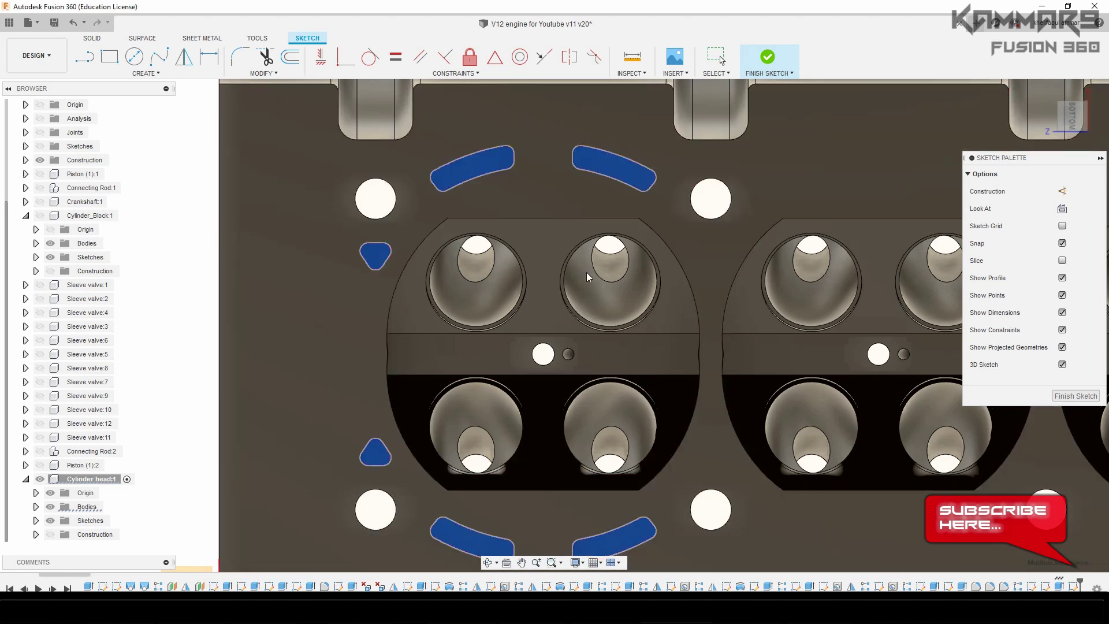
Step: Offset the projected outline of the upper-left slot above the first chamber outward by 5 mm
scroll(578, 283, "down", 2)
scroll(509, 294, "up", 2)
scroll(482, 292, "up", 2)
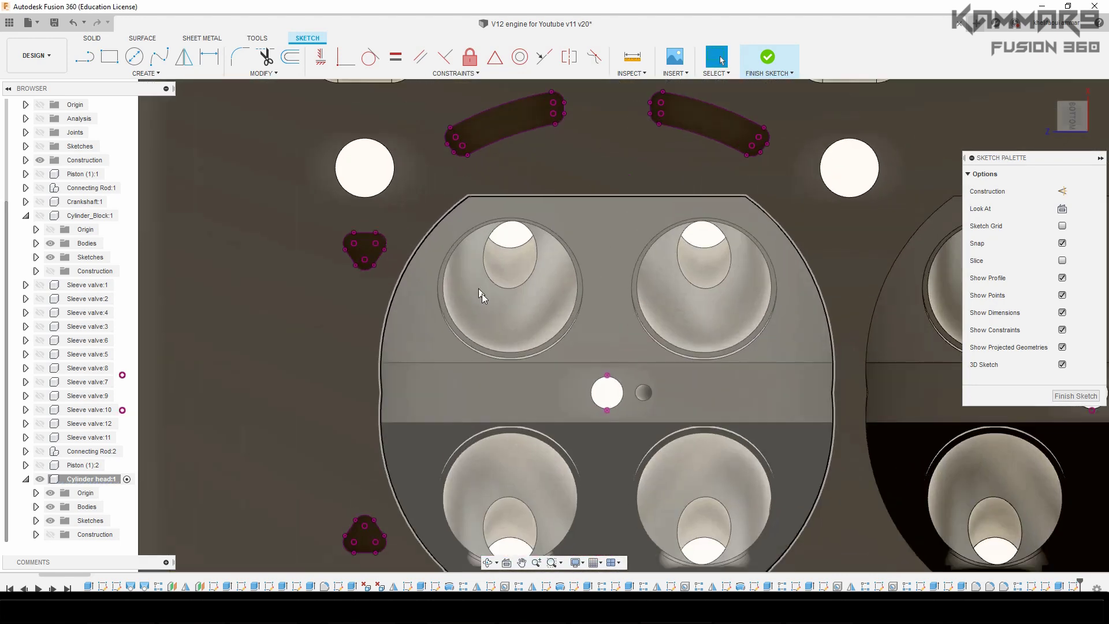
scroll(509, 198, "down", 2)
scroll(509, 199, "up", 3)
key("o")
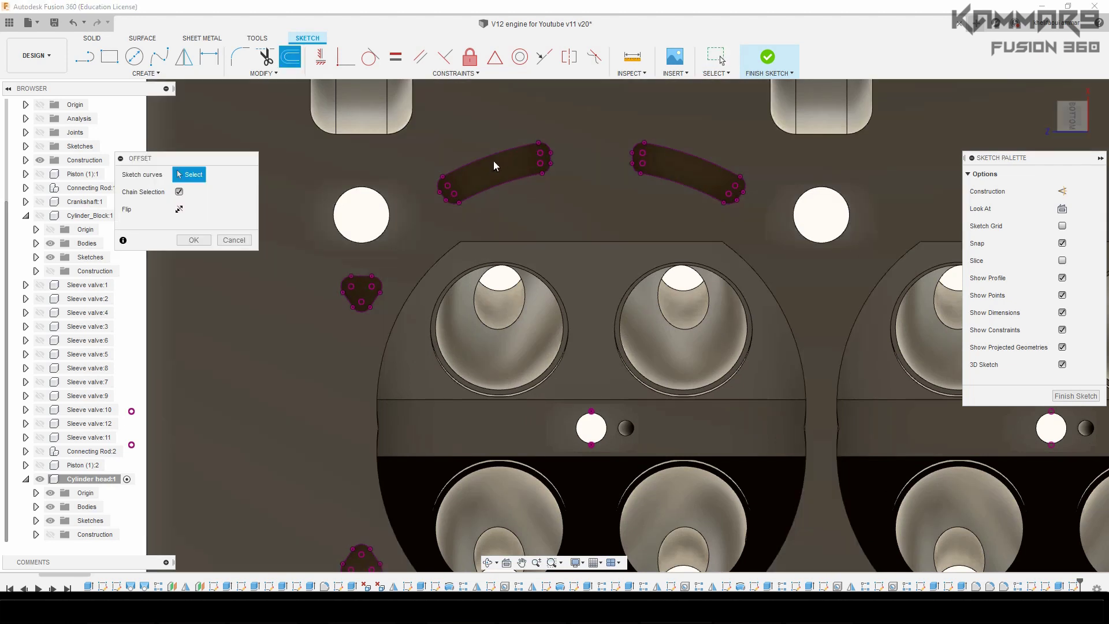
left_click(491, 153)
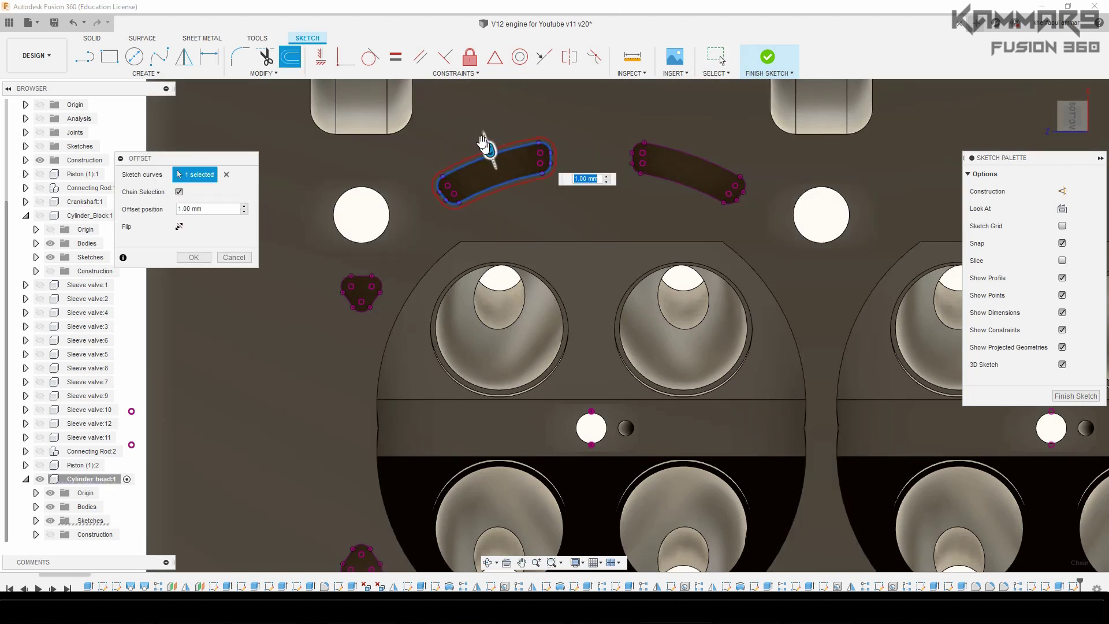
type("5")
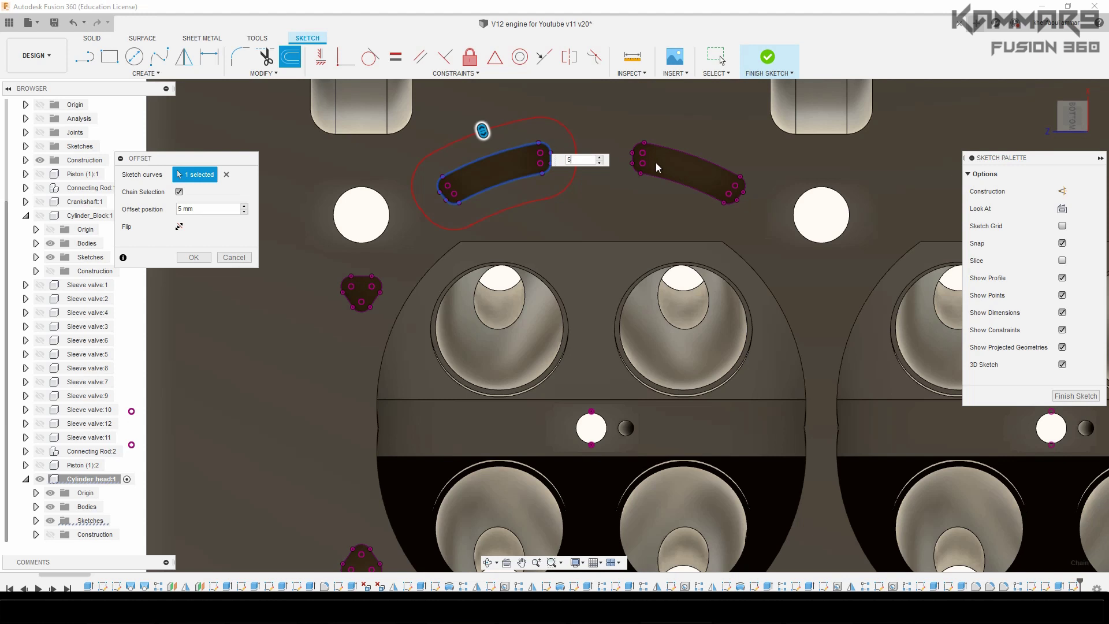
key("Return")
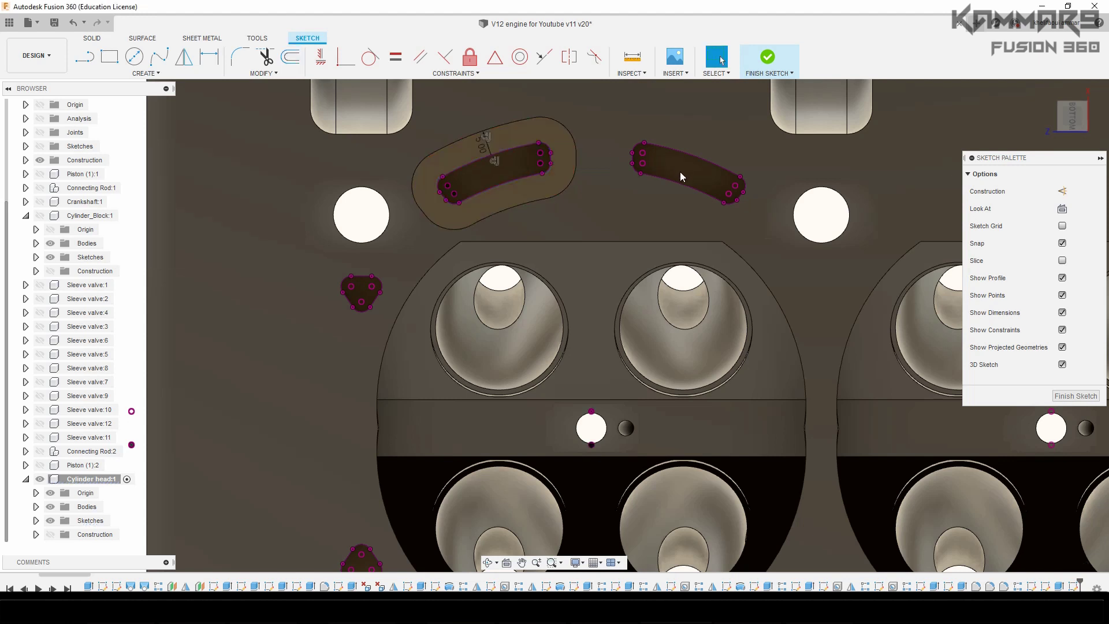
left_click(681, 171)
key("o")
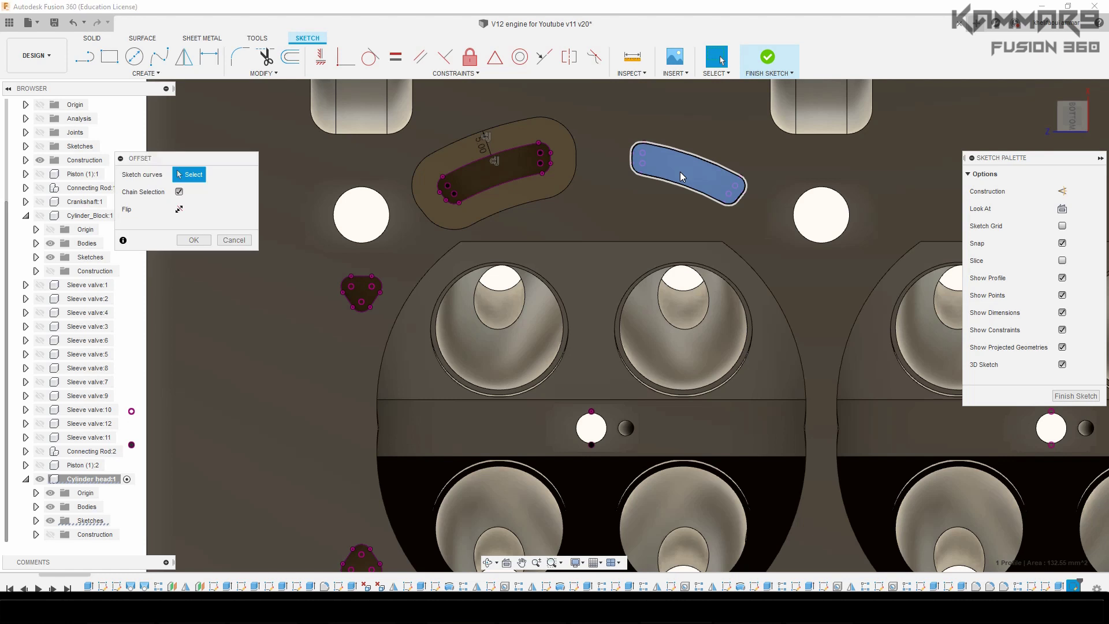
left_click(689, 186)
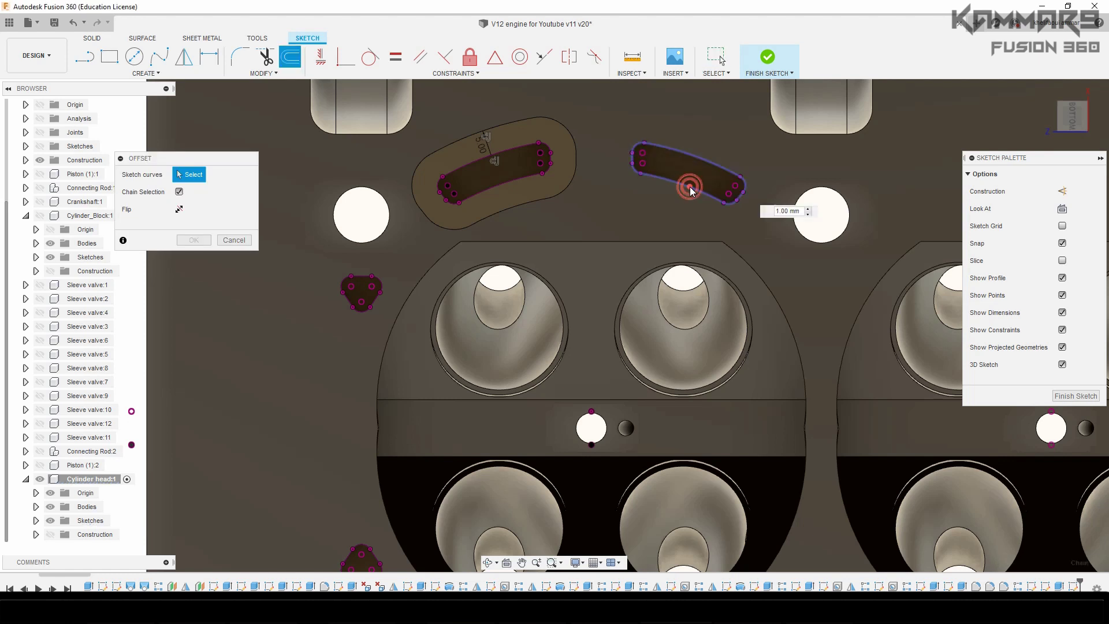
type("5")
mouse_move(698, 160)
left_mouse_down()
mouse_move(702, 150)
mouse_move(699, 160)
left_mouse_up()
left_click(669, 182)
left_click(671, 183)
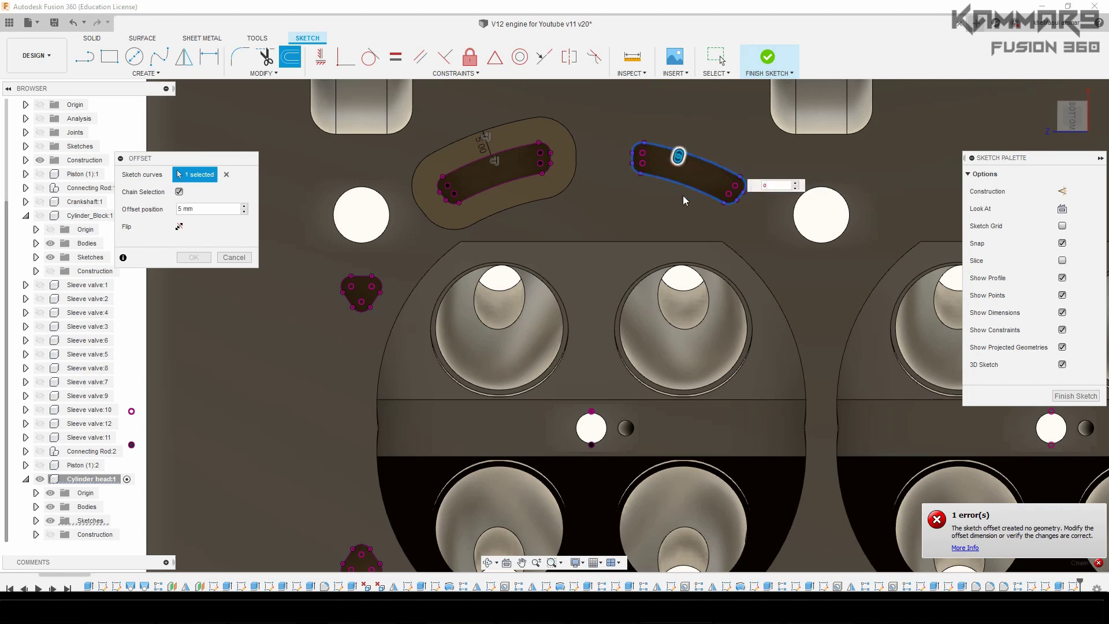
left_click(234, 258)
Step: Offset the projected outline of the upper-right slot above the first chamber outward by 5 mm
key("o")
left_click(680, 183)
type("5")
key("Return")
Step: Offset the outlines of both triangular pockets beside the first chamber outward by 3 mm
key("o")
left_click(363, 311)
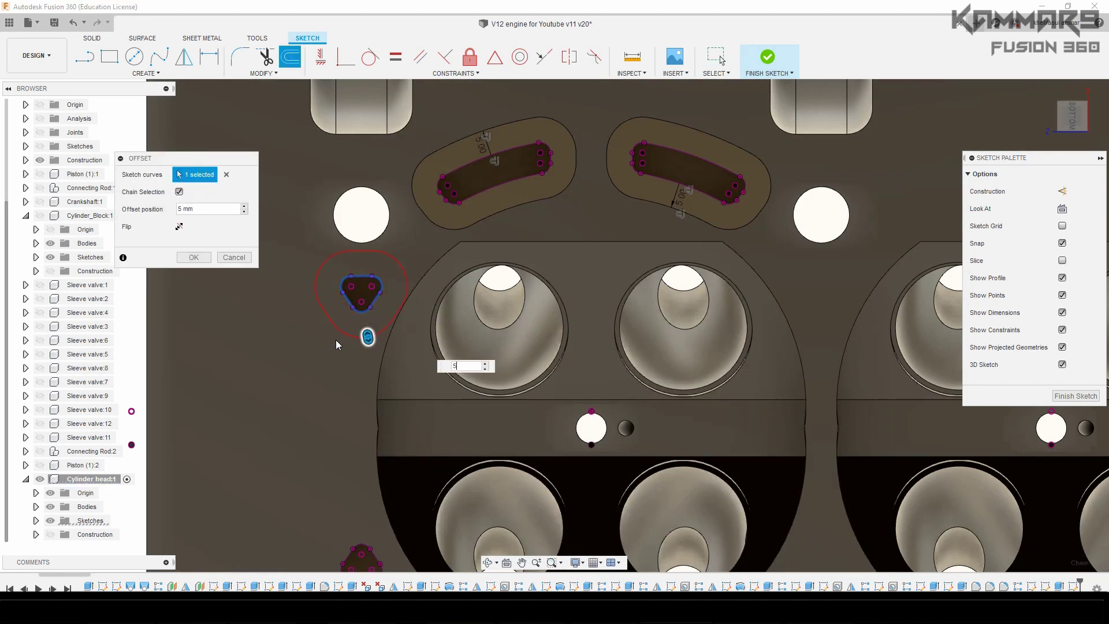
type("3")
key("Return")
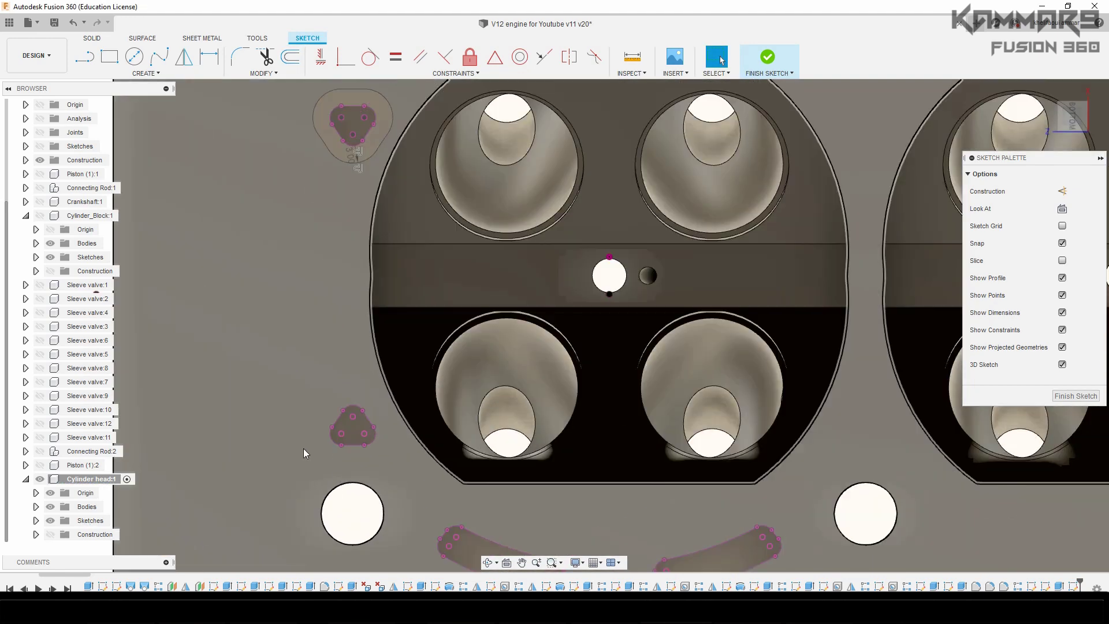
key("o")
left_click(344, 437)
type("3")
key("Return")
Step: Offset the outlines of the two slots below the first chamber outward by 5 mm each
scroll(333, 439, "down", 3)
scroll(448, 525, "up", 2)
key("o")
left_click(466, 529)
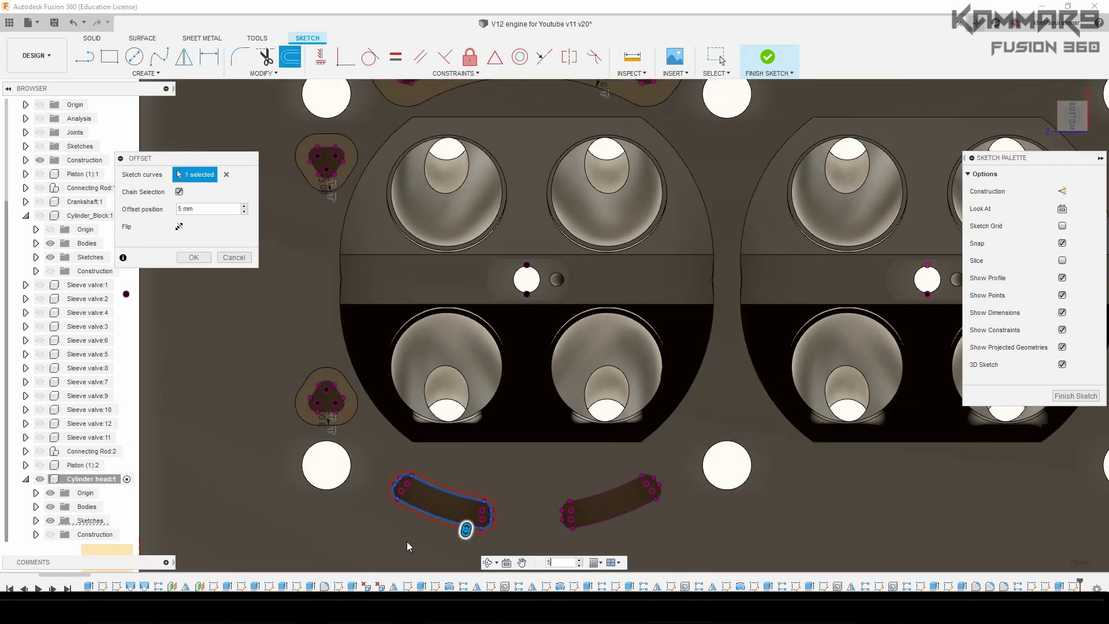
type("5")
key("Return")
key("o")
left_click(620, 516)
type("5")
key("Return")
Step: Delete the two end arcs of the lower-left slot's offset outline on the side facing the neighbouring slot
scroll(611, 469, "down", 2)
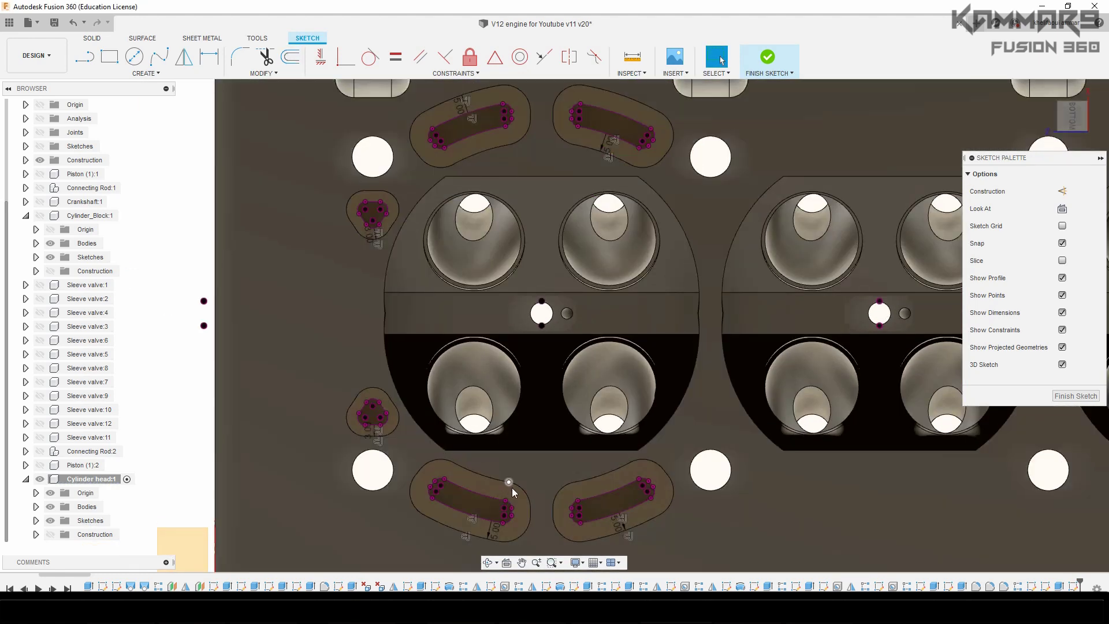
left_click(519, 488)
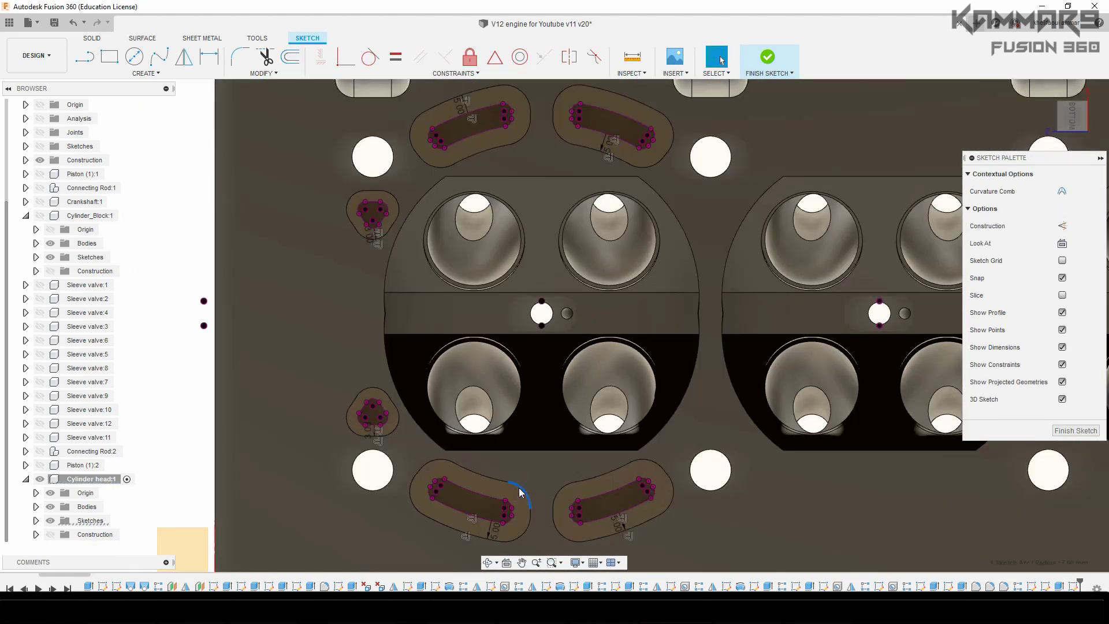
left_click(528, 524, "shift")
scroll(528, 523, "up", 2)
scroll(531, 497, "up", 2)
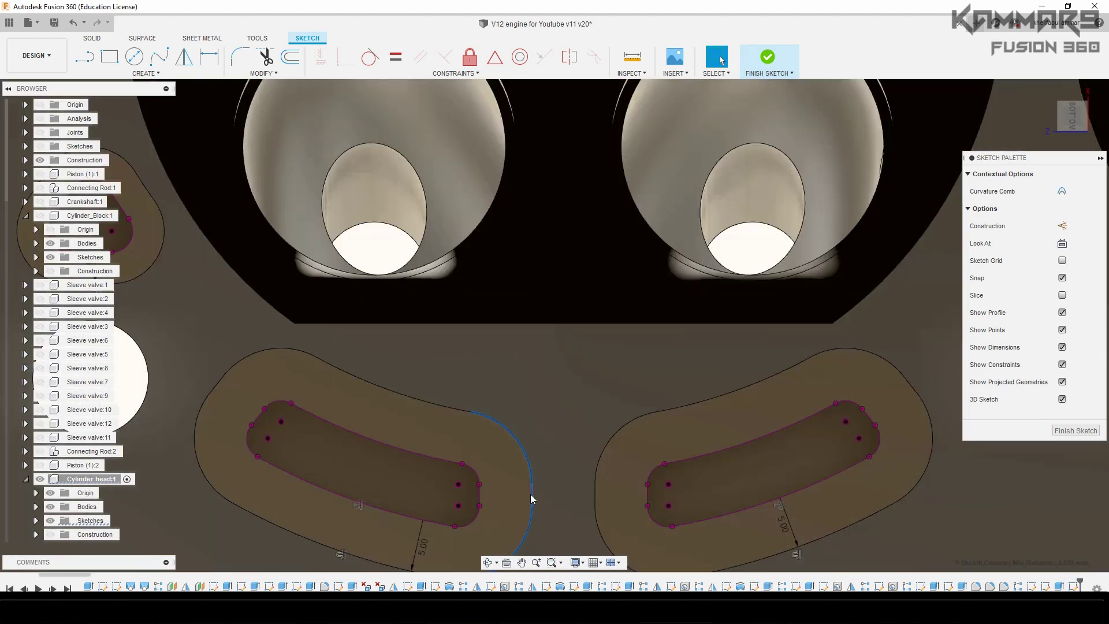
left_click(532, 496)
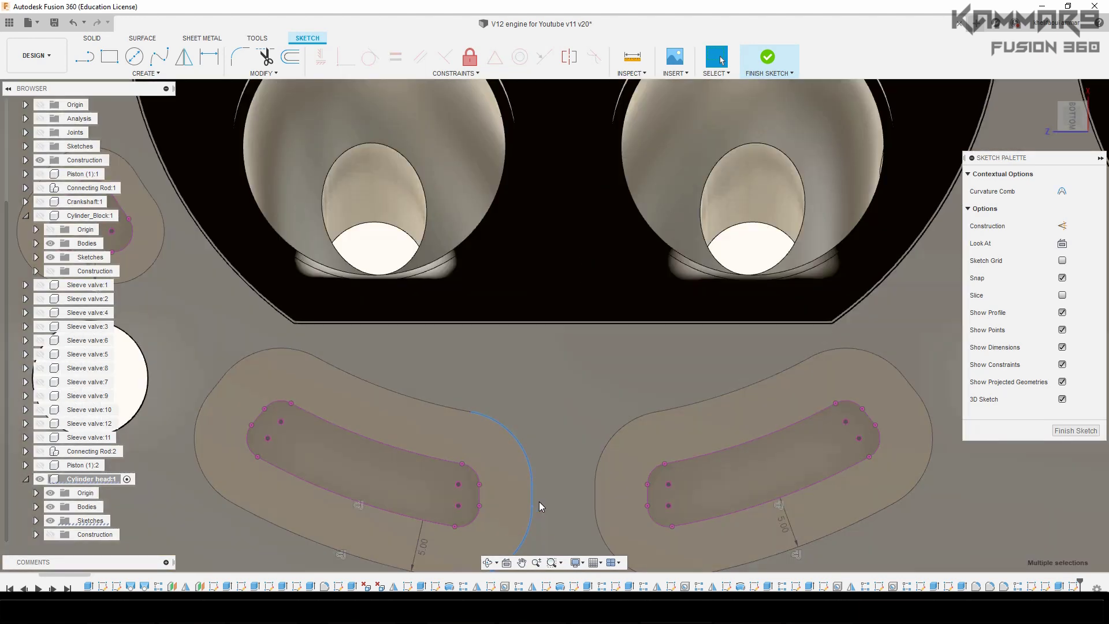
key("Delete")
Step: Delete the two end arcs of the lower-right slot's offset outline that face the lower-left slot
scroll(533, 428, "down", 4)
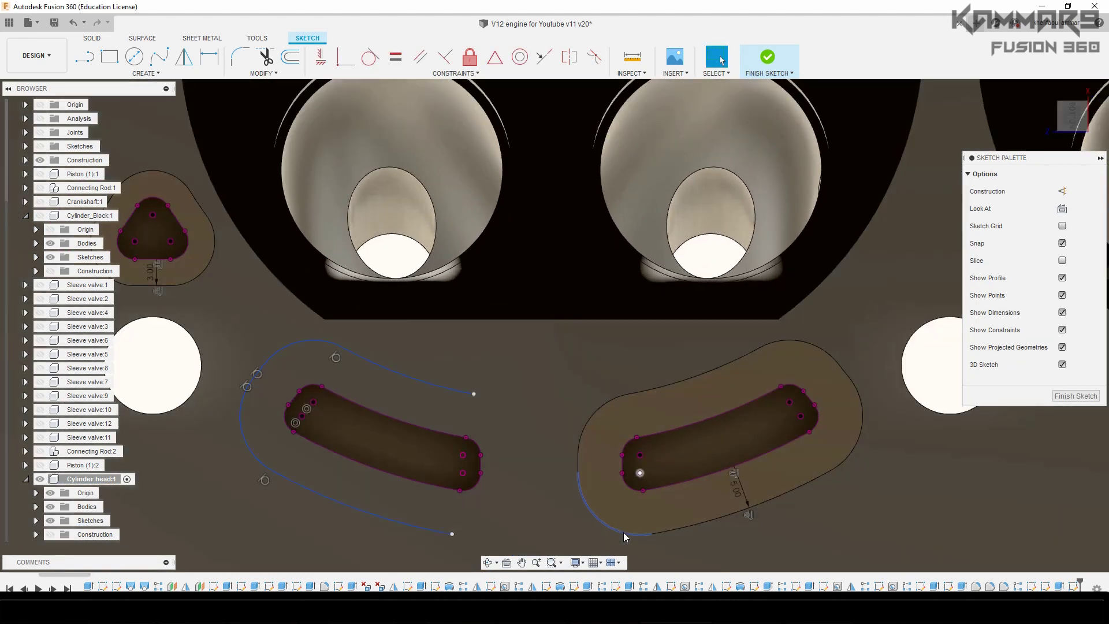
left_click(624, 528)
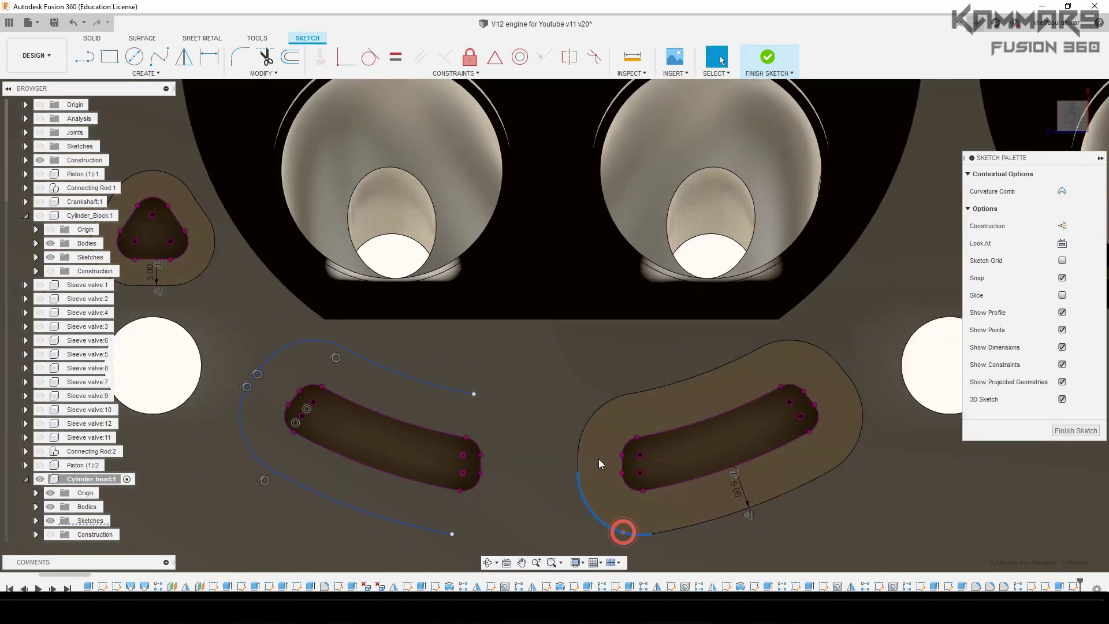
left_click(579, 456, "shift")
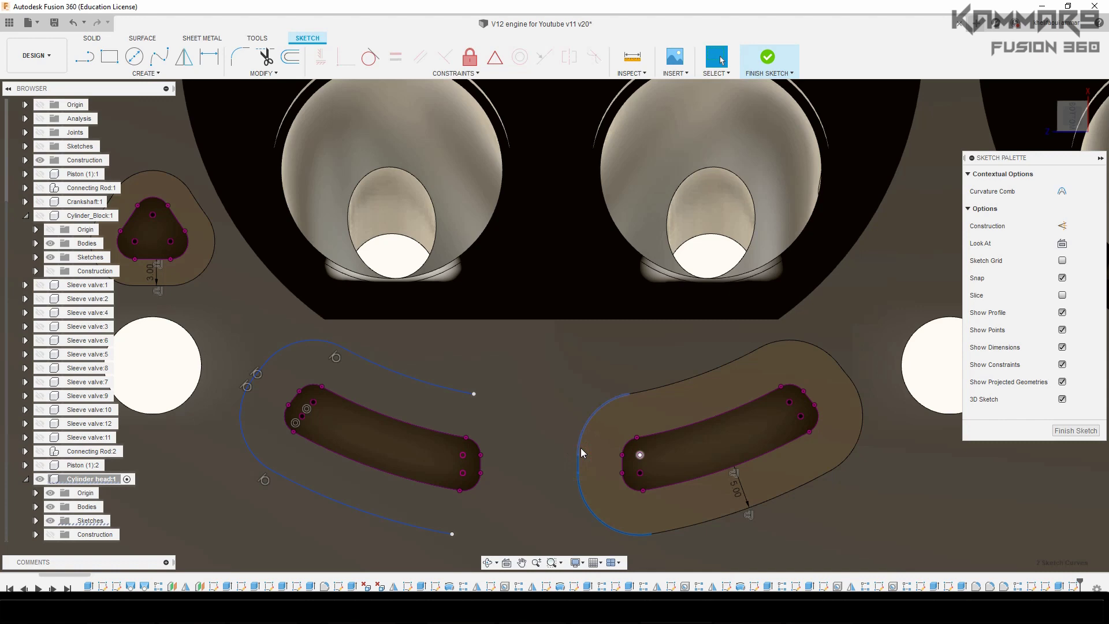
key("Delete")
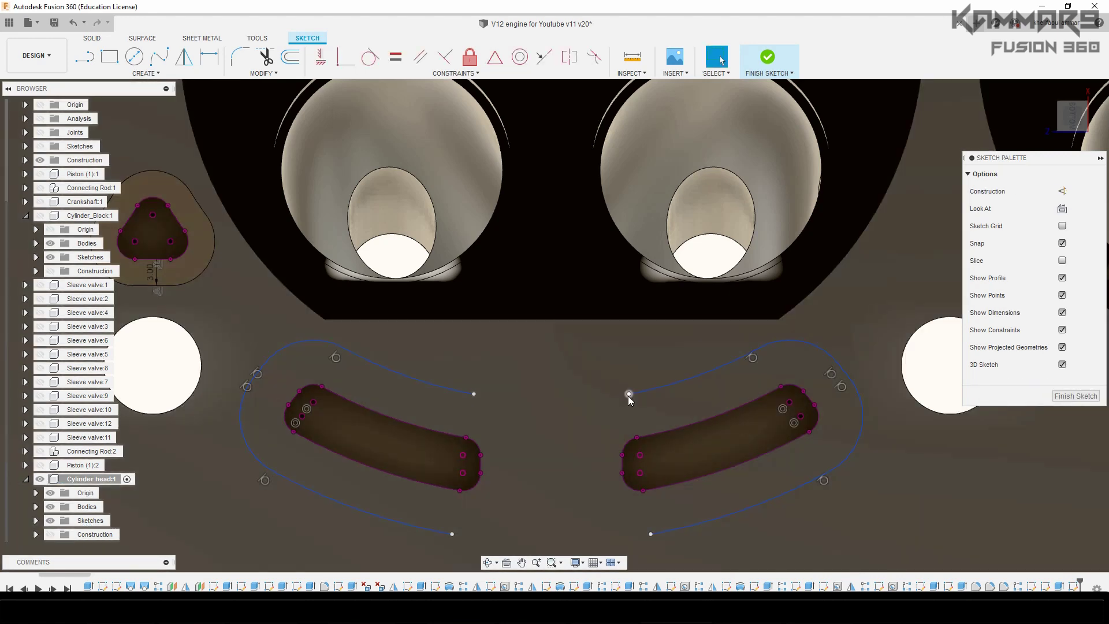
Step: Join the open upper and lower ends of the two lower offset outlines with Coincident constraints, forming one closed profile
left_click(628, 394)
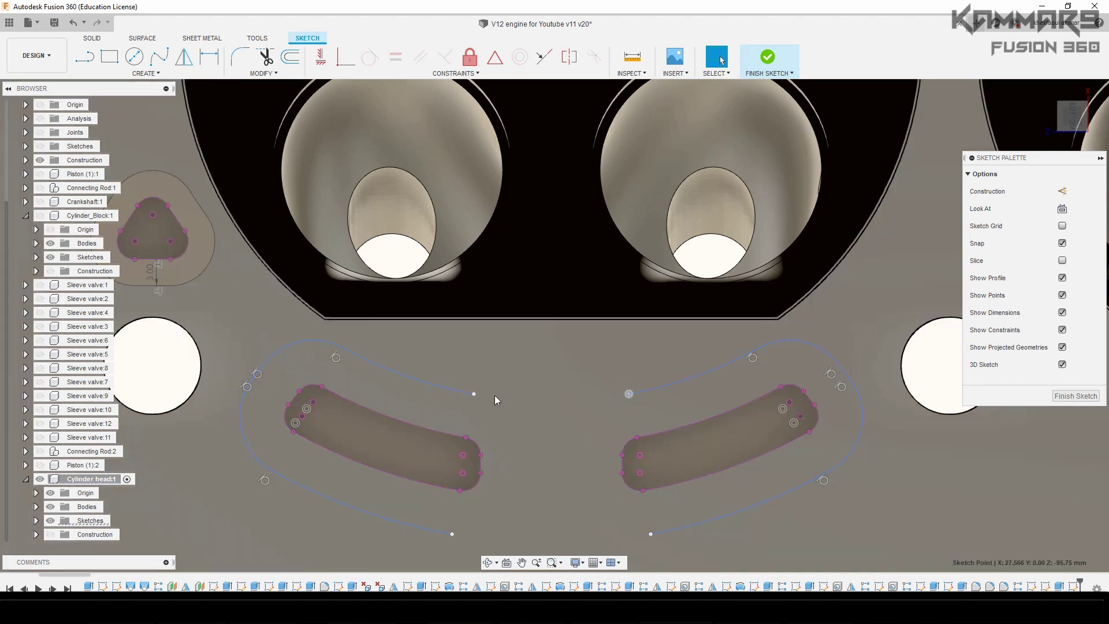
left_click(473, 394, "shift")
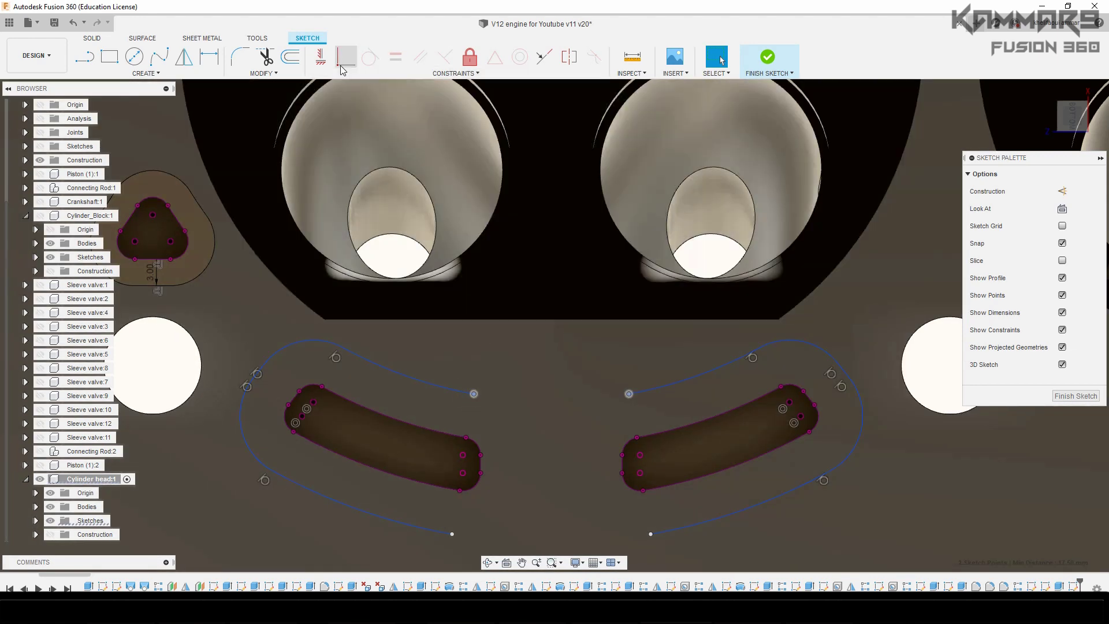
left_click(346, 56)
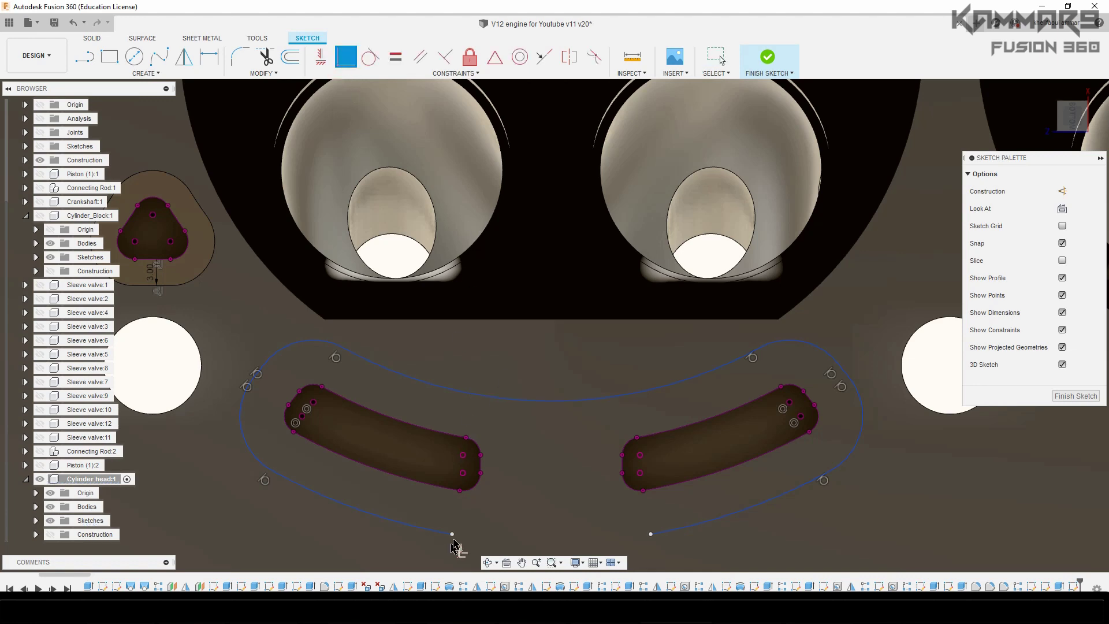
left_click(453, 535)
left_click(650, 534)
scroll(548, 490, "down", 5)
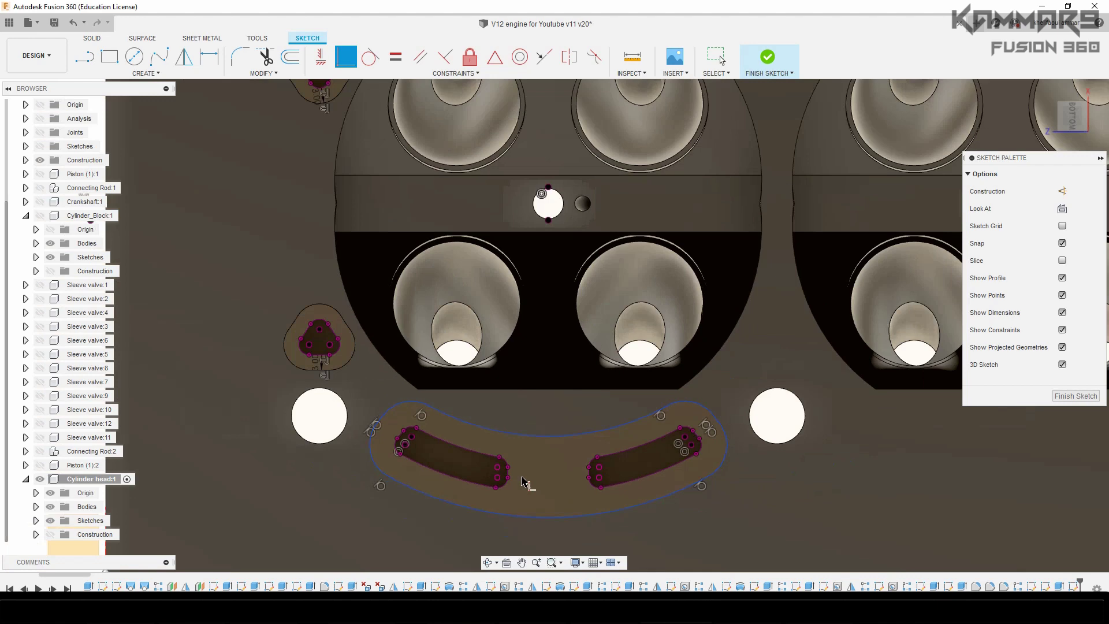
scroll(543, 214, "up", 5)
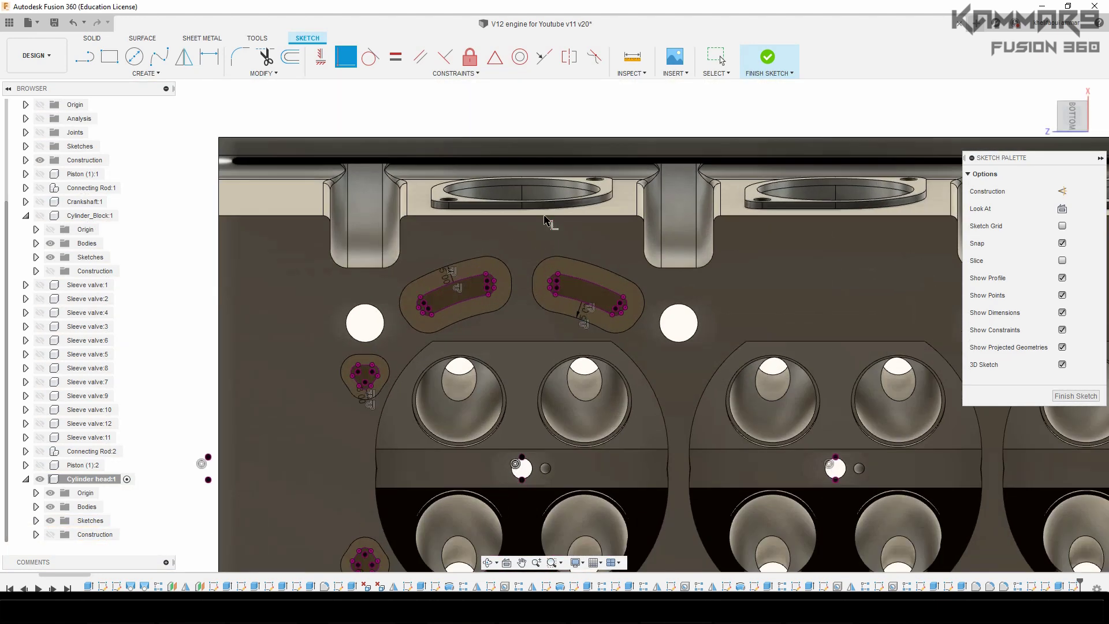
Step: Delete the end arcs and connecting segment of the upper-right slot's offset outline on the side facing the upper-left slot
key("Escape")
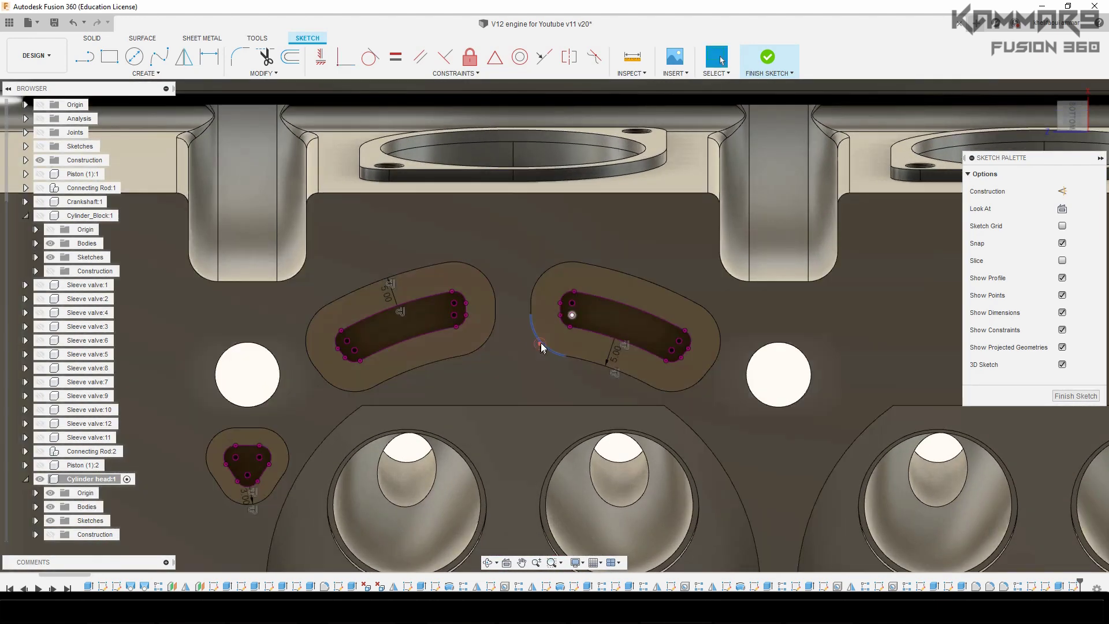
left_click(532, 307)
left_click(529, 310)
scroll(534, 300, "up", 3)
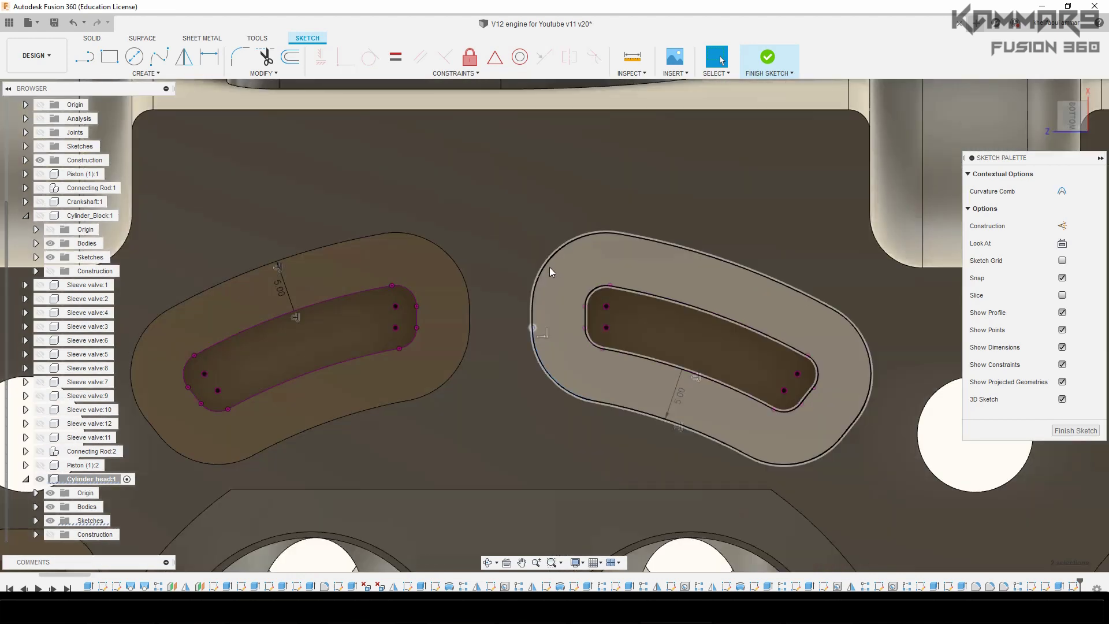
left_click(548, 263)
left_click(533, 340, "ctrl")
key("Delete")
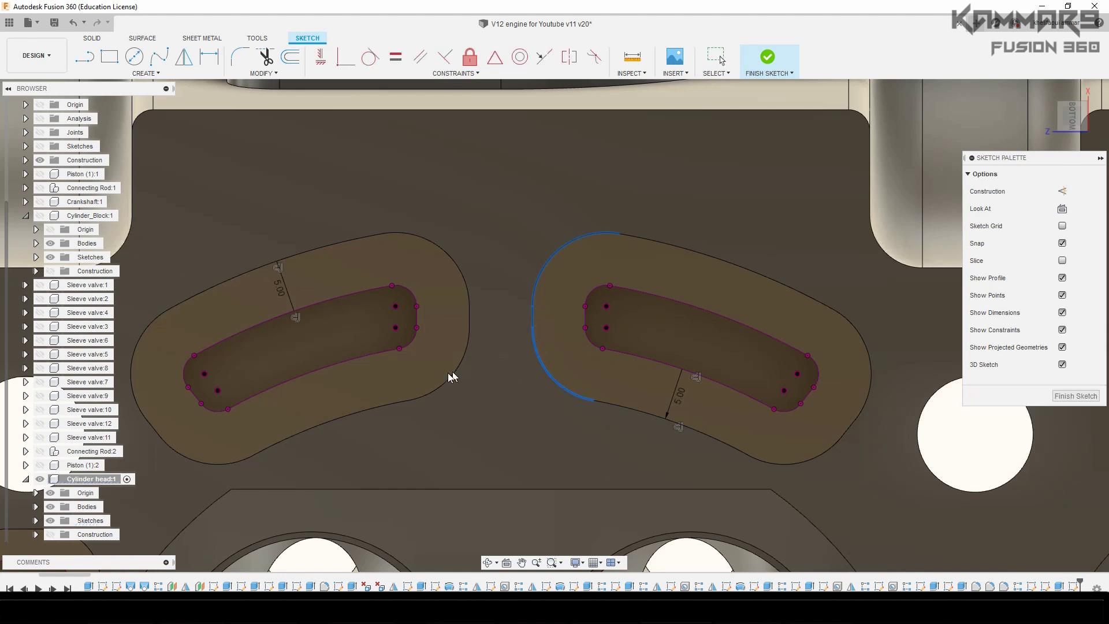
Step: Delete the end segments of the upper-left slot's offset outline that face the upper-right slot
left_click(448, 379)
left_click(470, 295, "ctrl")
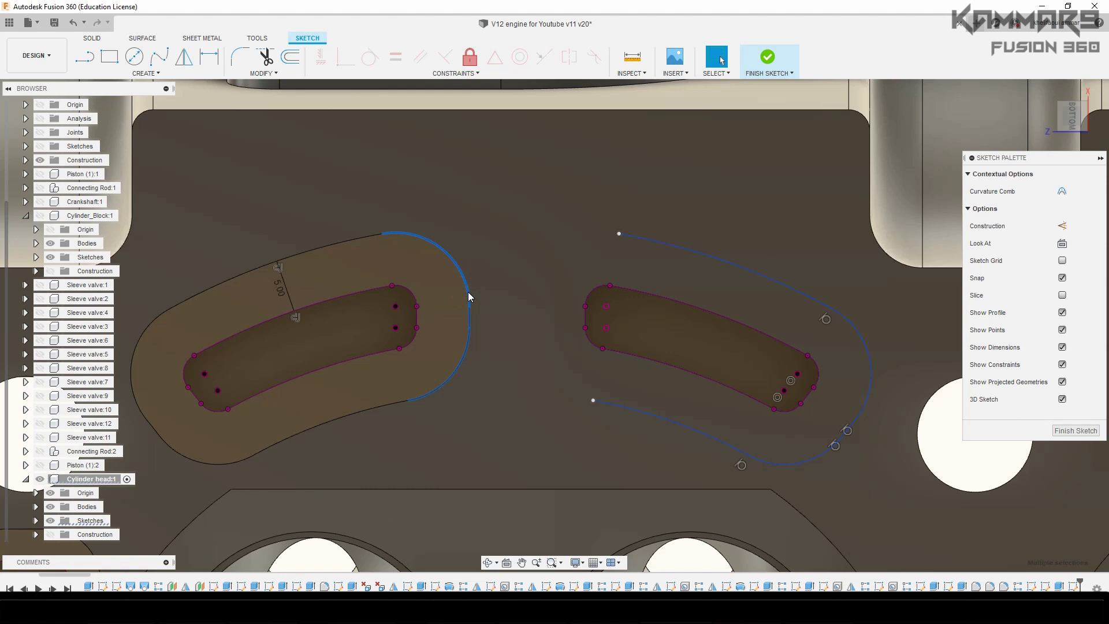
key("ctrl+z")
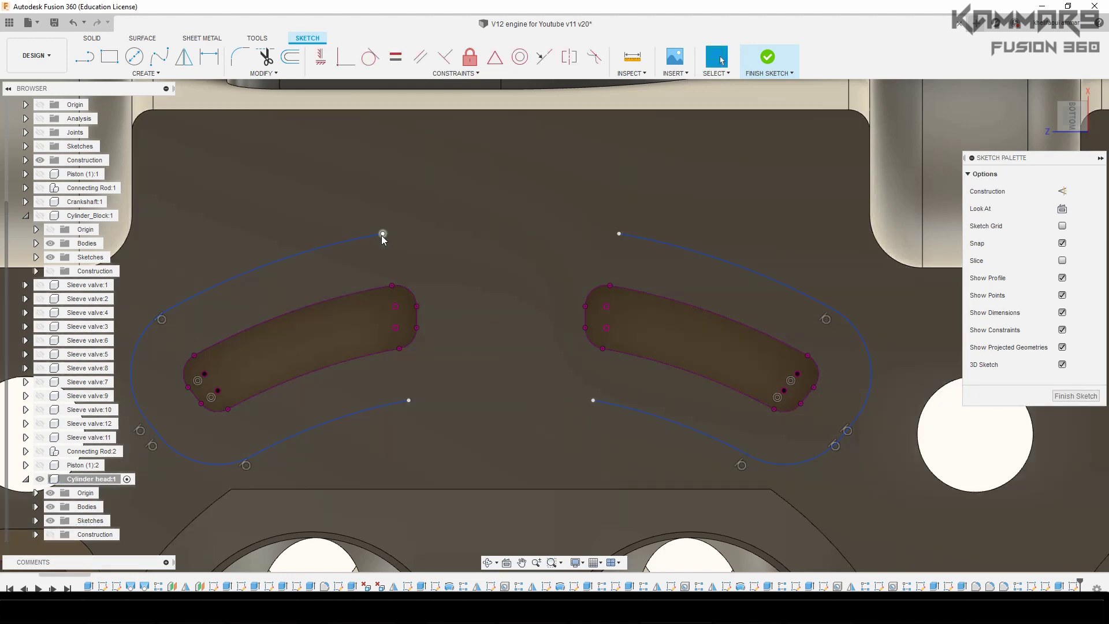
Step: Join the open upper and lower ends of the two upper offset outlines with Coincident constraints, forming one closed profile
left_click(382, 233)
left_click(619, 234, "shift")
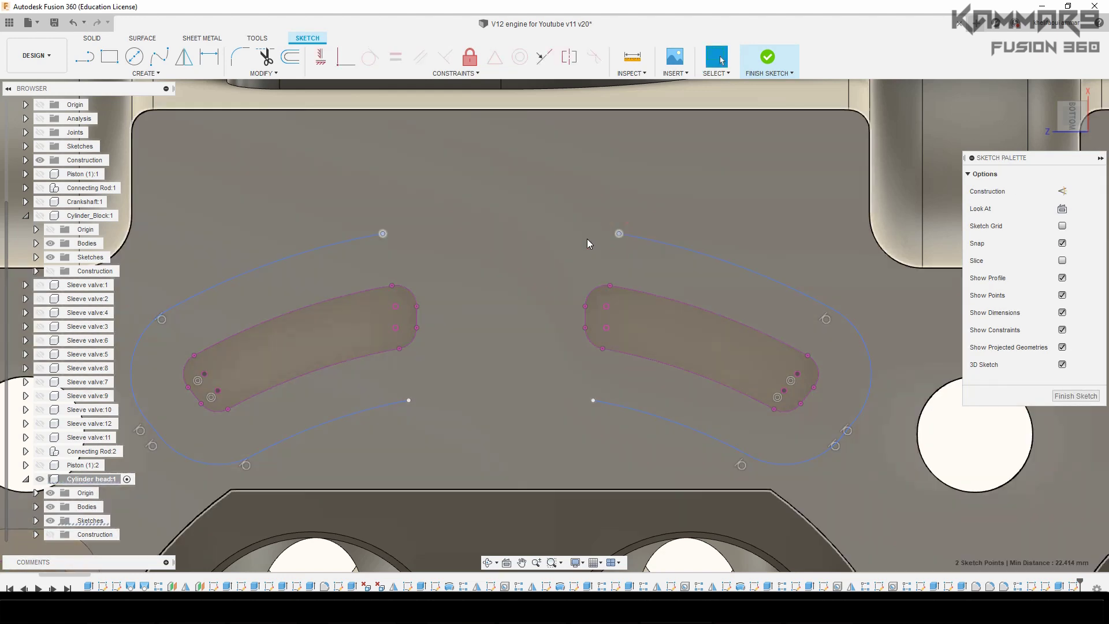
left_click(339, 68)
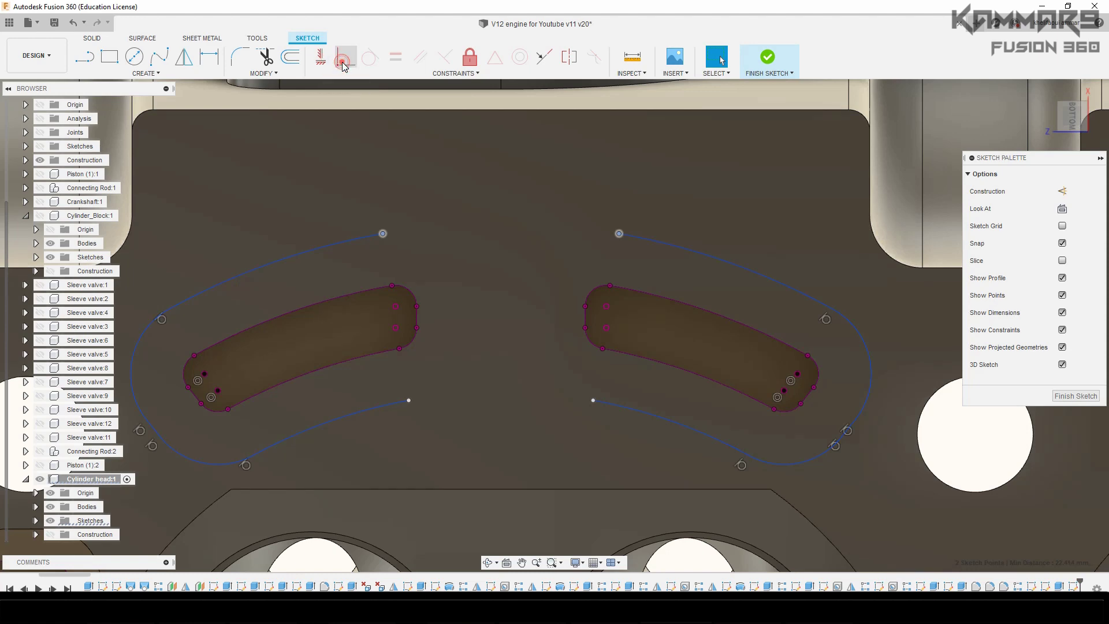
left_click(409, 401)
left_click(594, 401)
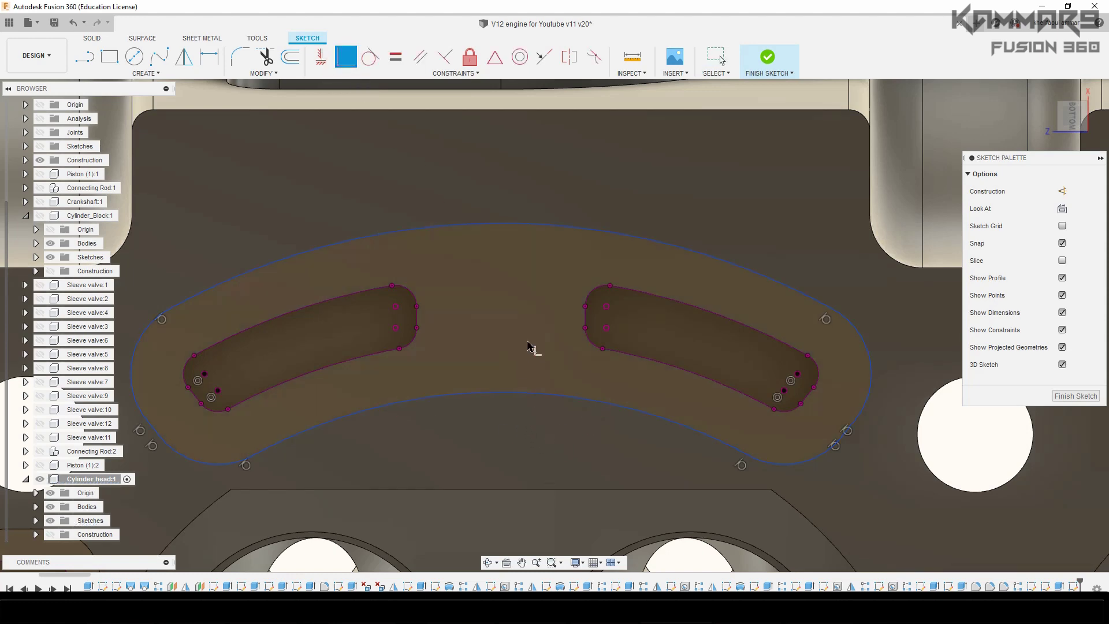
scroll(532, 354, "down", 5)
scroll(537, 317, "down", 3)
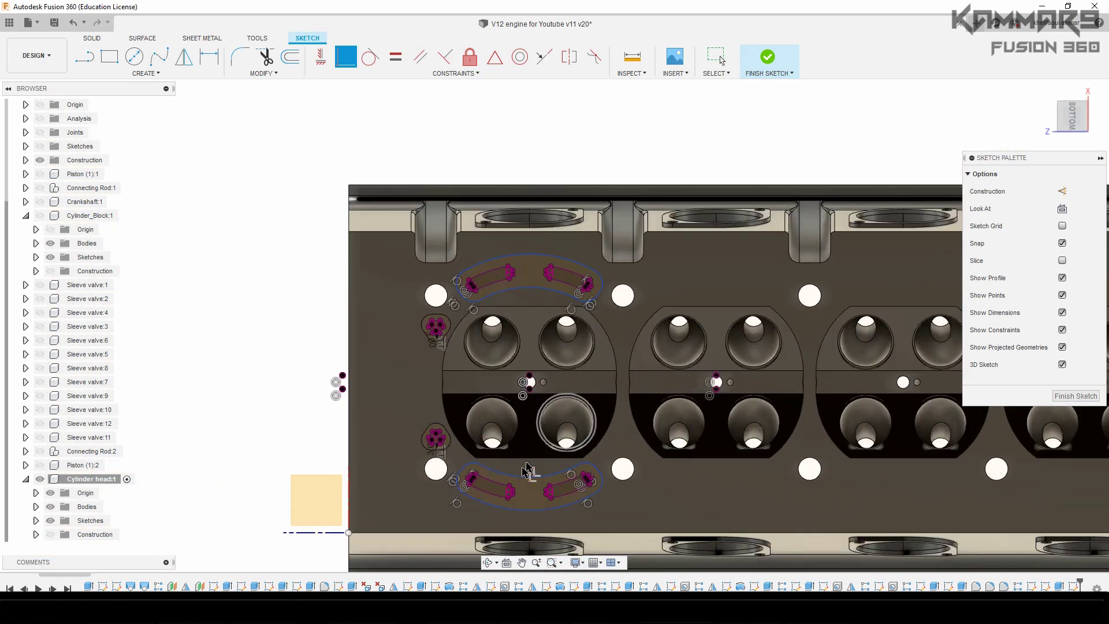
scroll(548, 450, "up", 4)
key("Escape")
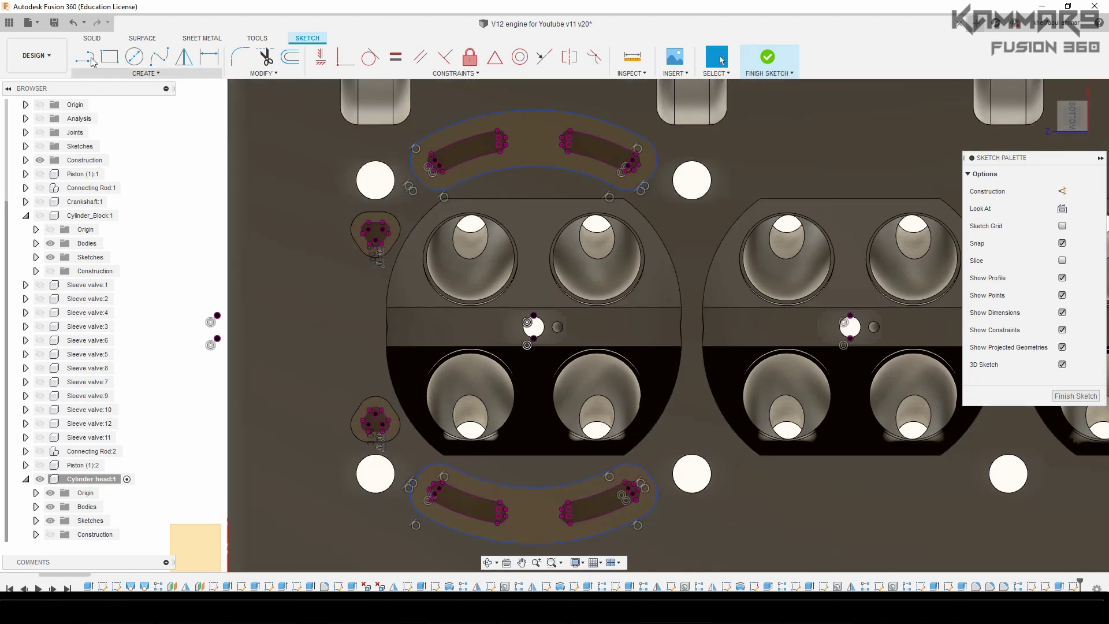
Step: Start an Extrude with both merged slot profiles plus the lower triangular pocket's inner profile and surrounding offset ring
left_click(92, 38)
left_click(109, 56)
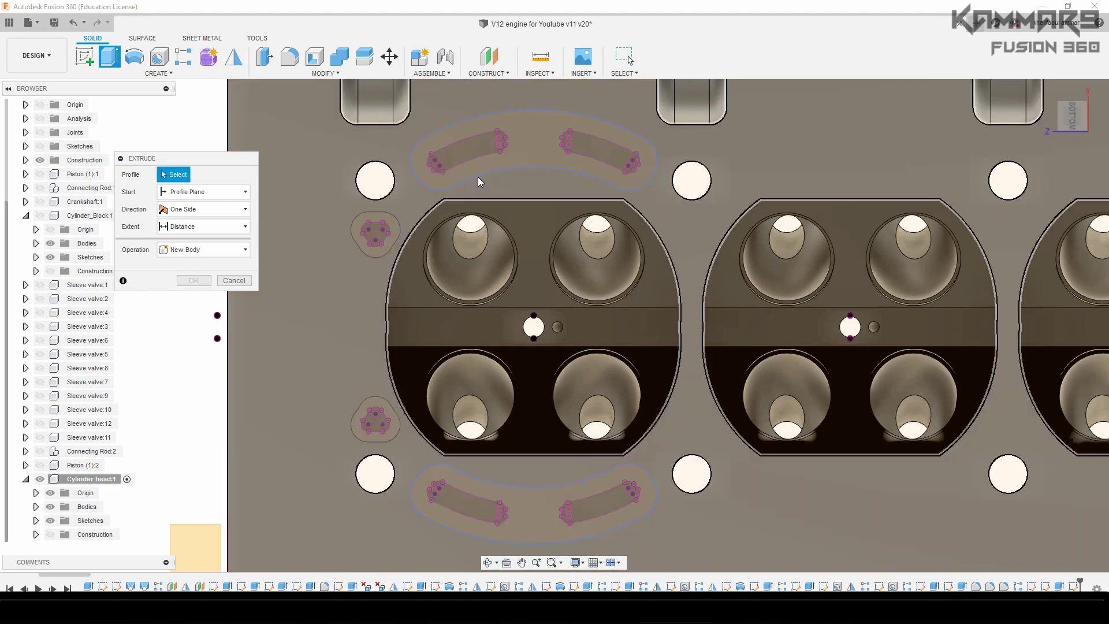
middle_click_drag(479, 176, 511, 175, "shift")
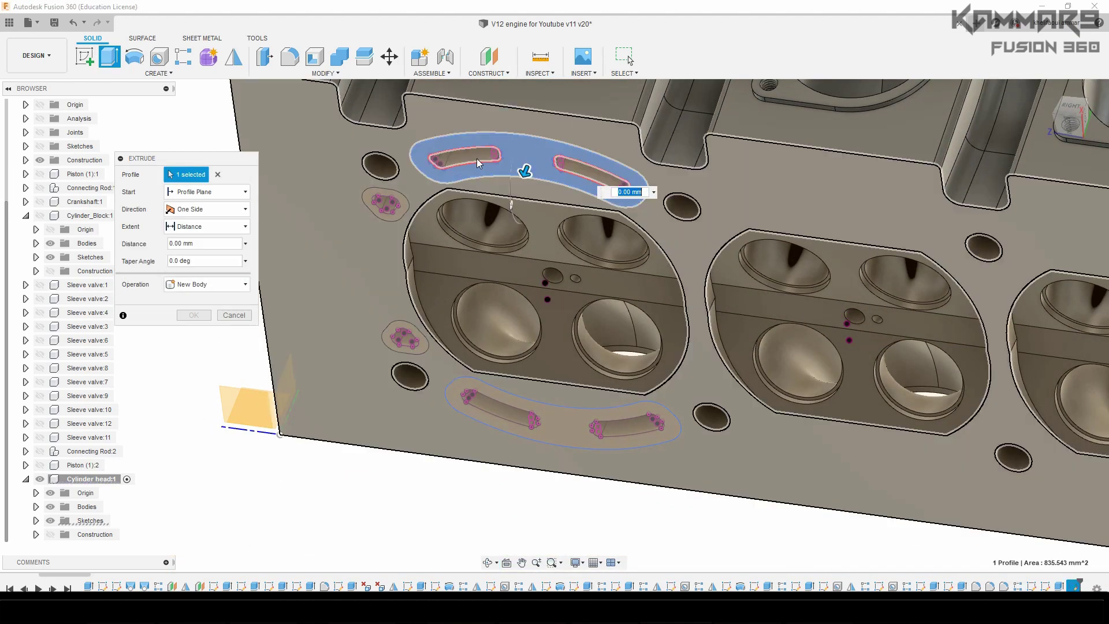
left_click(503, 169)
left_click(560, 409)
scroll(418, 341, "up", 6)
left_click(431, 357)
left_click(399, 338)
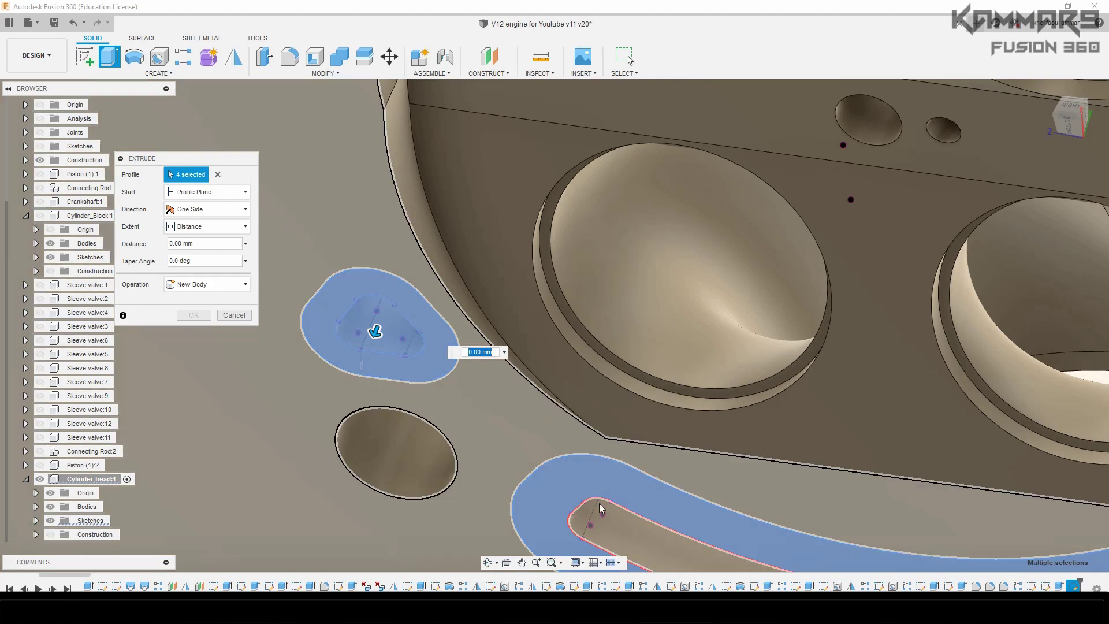
Step: Add the four inner slot profiles inside the two merged outlines to the extrusion
scroll(599, 504, "down", 4)
scroll(663, 486, "up", 5)
left_click(588, 504)
scroll(740, 494, "down", 5)
left_click(698, 280)
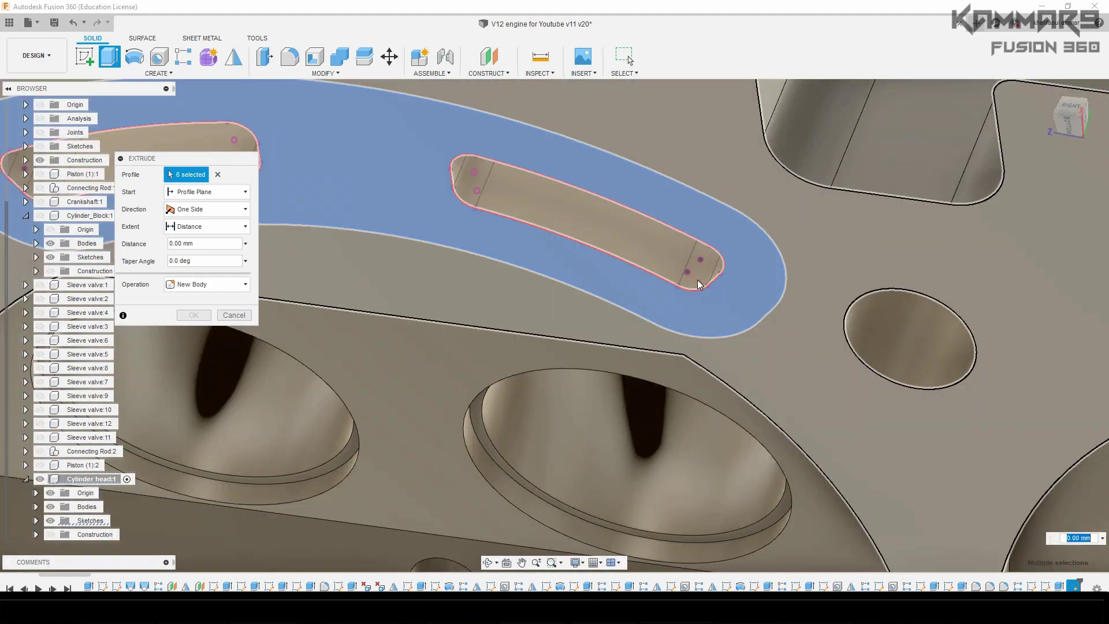
scroll(784, 379, "down", 2)
scroll(407, 224, "up", 5)
left_click(407, 224)
scroll(482, 296, "down", 6)
scroll(760, 292, "up", 6)
left_click(761, 293)
scroll(751, 295, "down", 7)
scroll(557, 414, "up", 5)
scroll(560, 416, "down", 7)
left_click(587, 352)
scroll(587, 330, "up", 2)
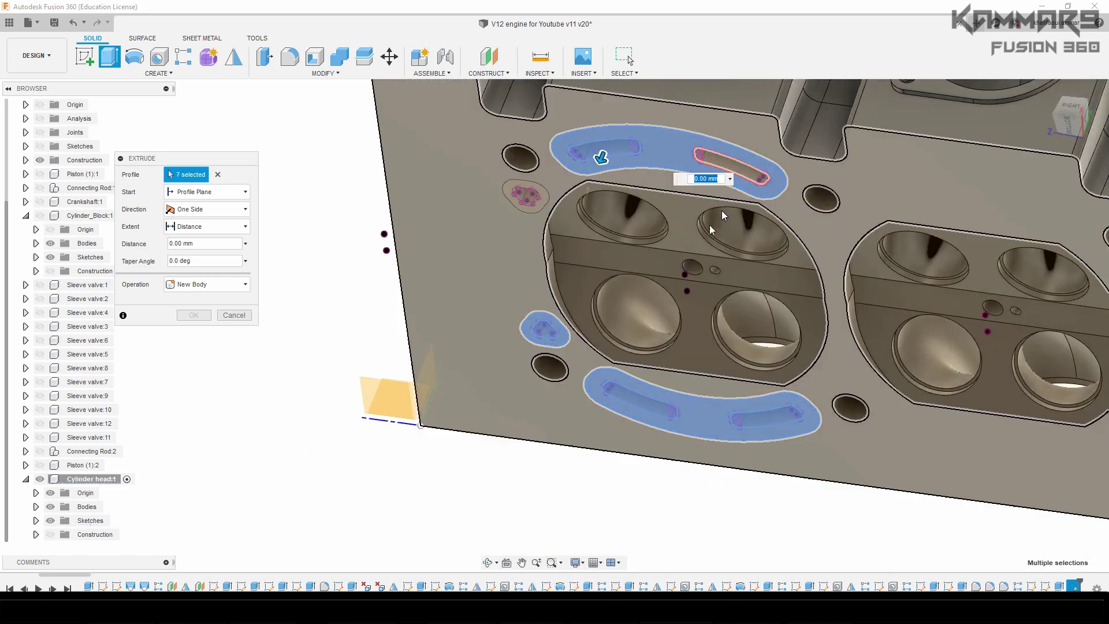
scroll(717, 194, "up", 4)
left_click(725, 127)
Step: Add the upper triangular pocket's inner profile and surrounding offset ring to the extrusion
scroll(749, 306, "down", 5)
scroll(382, 338, "up", 6)
left_click(382, 266)
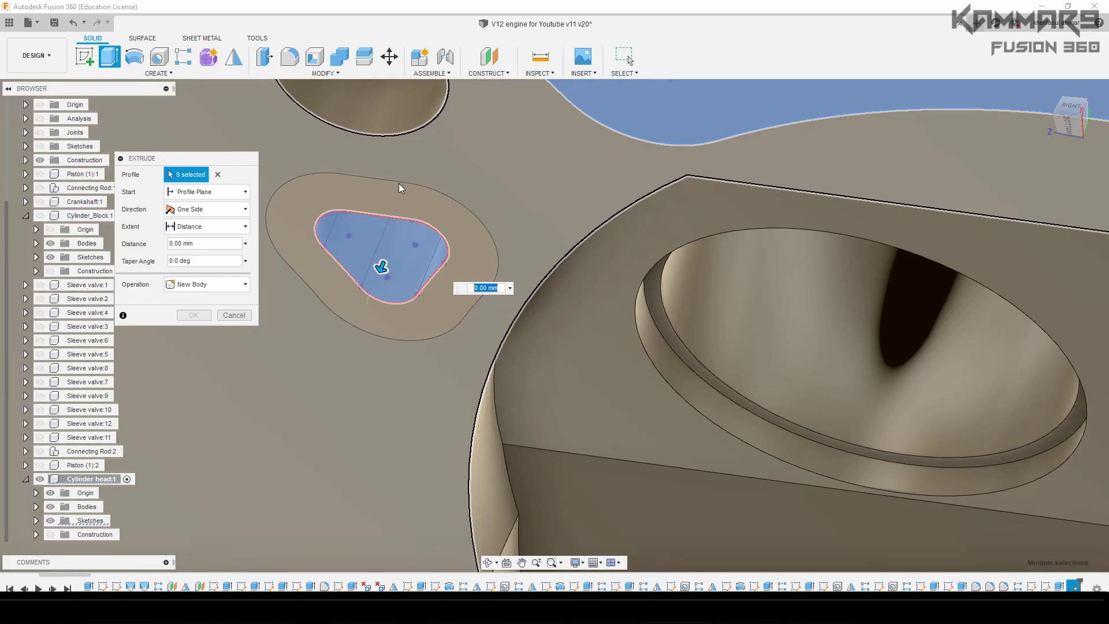
scroll(358, 168, "up", 4)
left_click(624, 73)
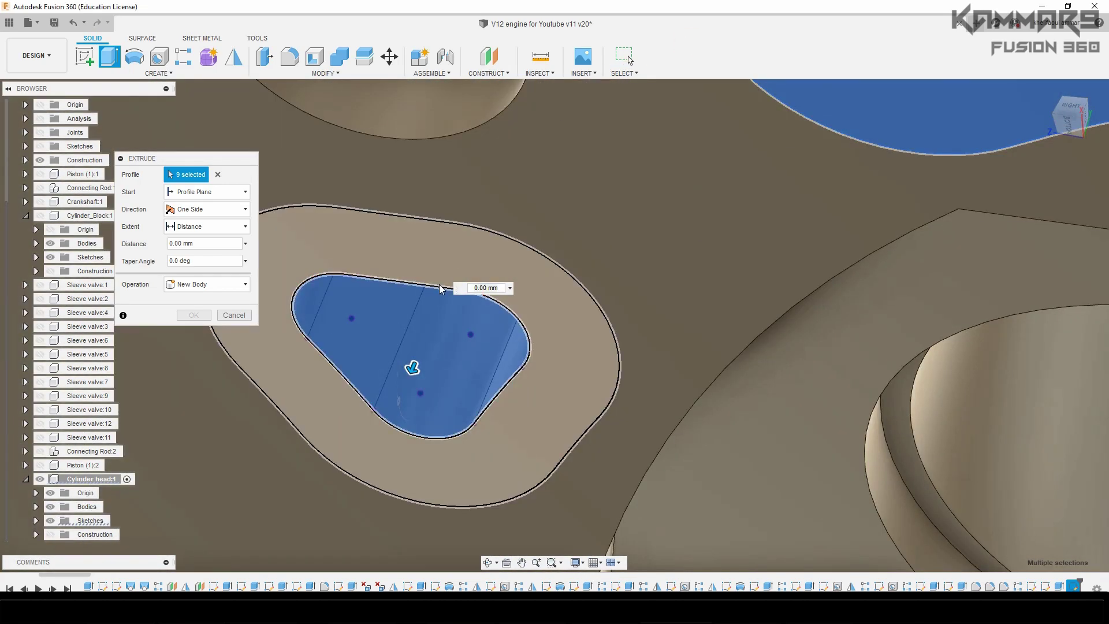
left_click(440, 281)
scroll(481, 311, "down", 6)
Step: Set the extrusion's start to Offset Plane
left_click(211, 193)
left_click(196, 222)
scroll(497, 263, "up", 5)
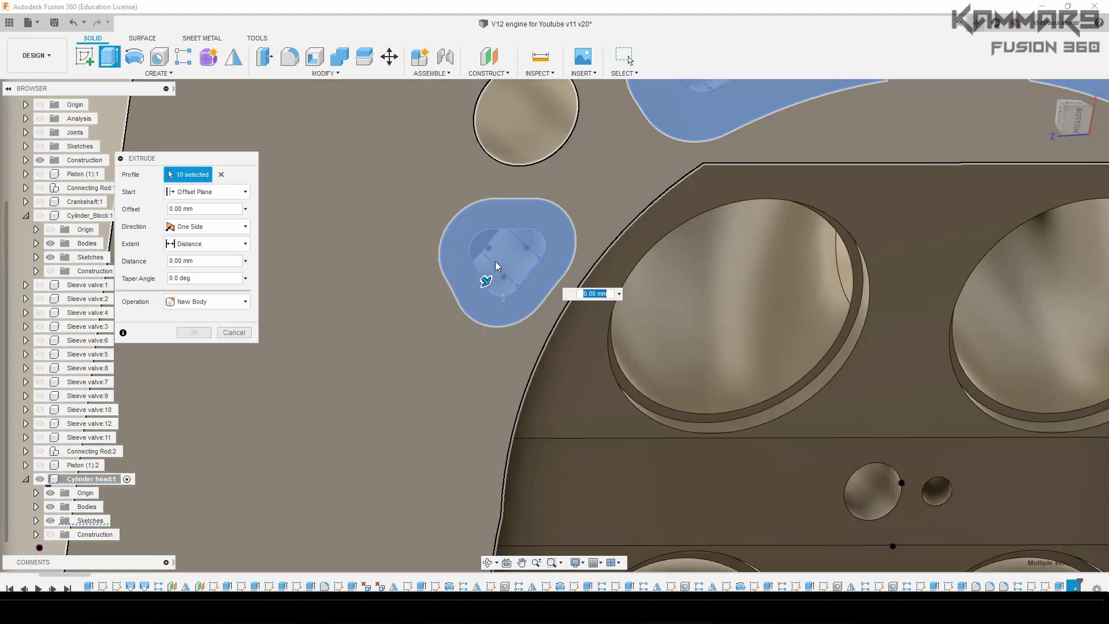
scroll(495, 261, "down", 5)
middle_click_drag(462, 345, 486, 359)
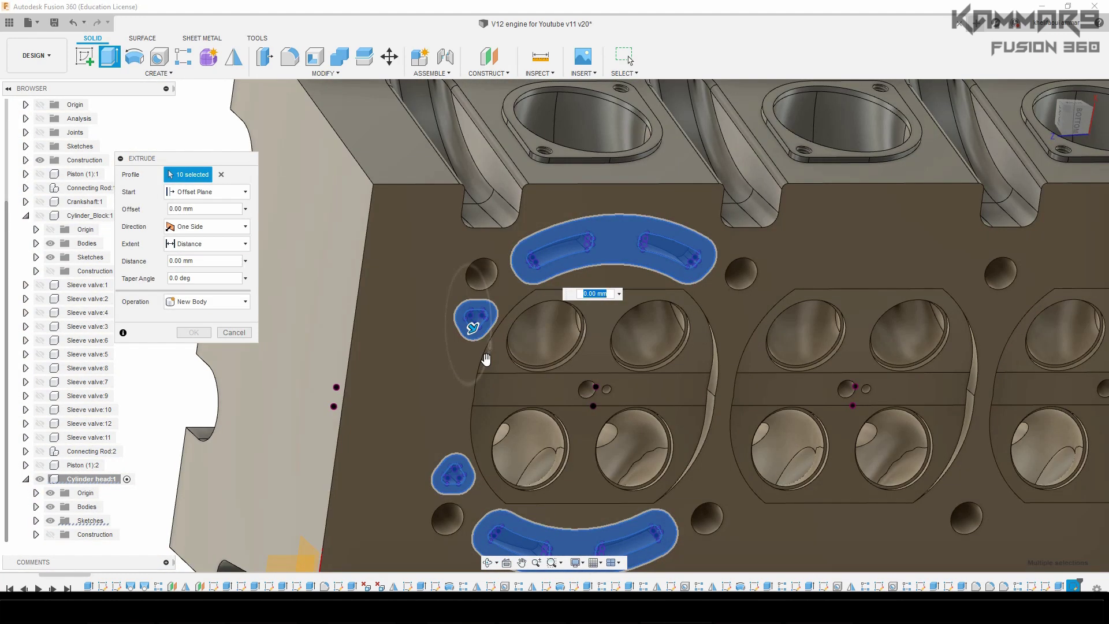
Step: Change the model's visual style to Wireframe
scroll(487, 359, "down", 3)
left_click(576, 562)
mouse_move(595, 455)
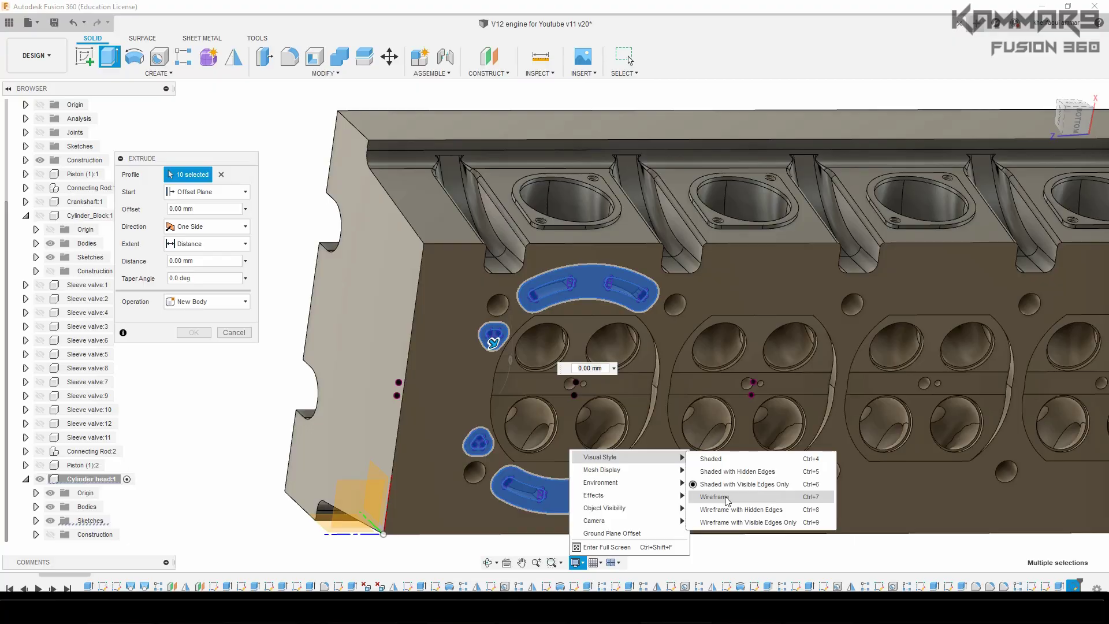
left_click(725, 494)
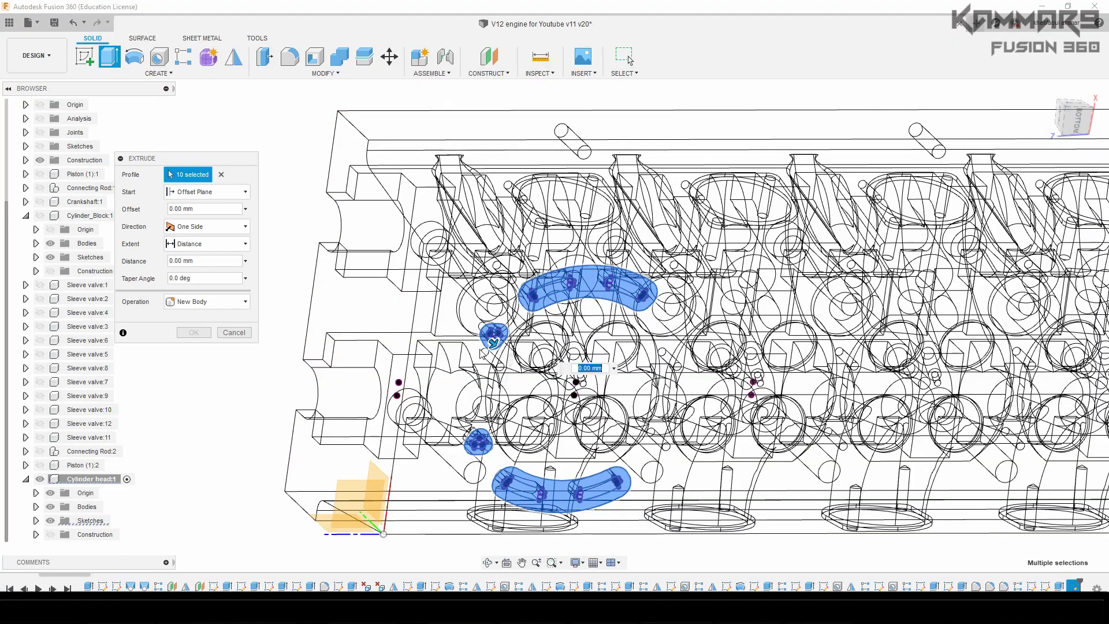
Step: Set the extrusion to start From Object, using the inner end face of the upper triangular pocket as the reference
middle_click_drag(479, 348, 606, 335, "shift")
scroll(503, 341, "up", 5)
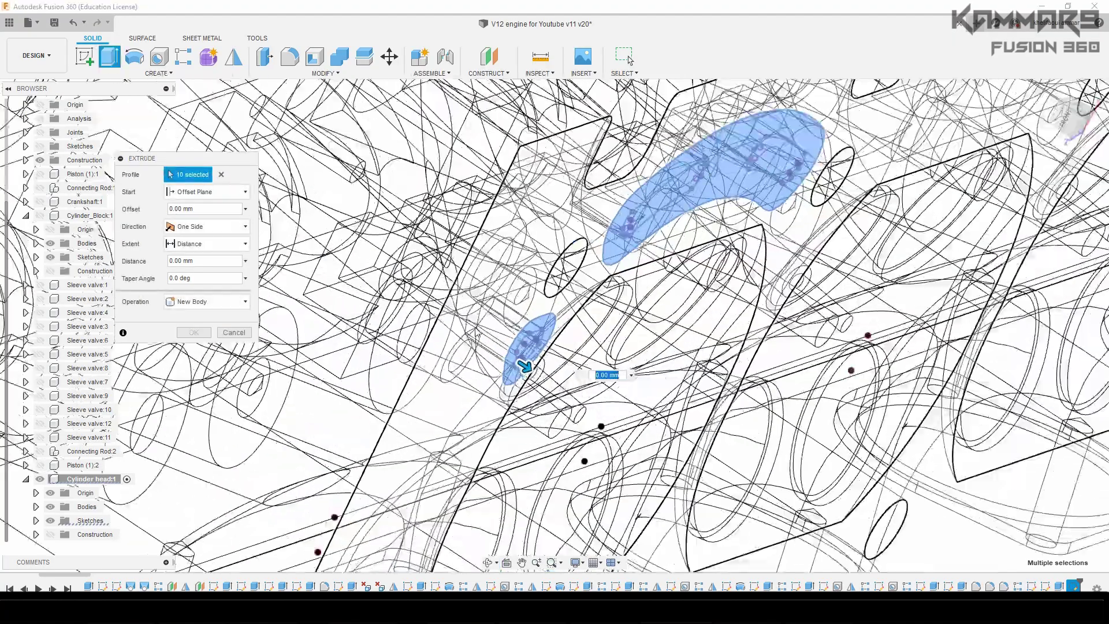
scroll(472, 318, "up", 2)
middle_click_drag(471, 312, 569, 373, "shift")
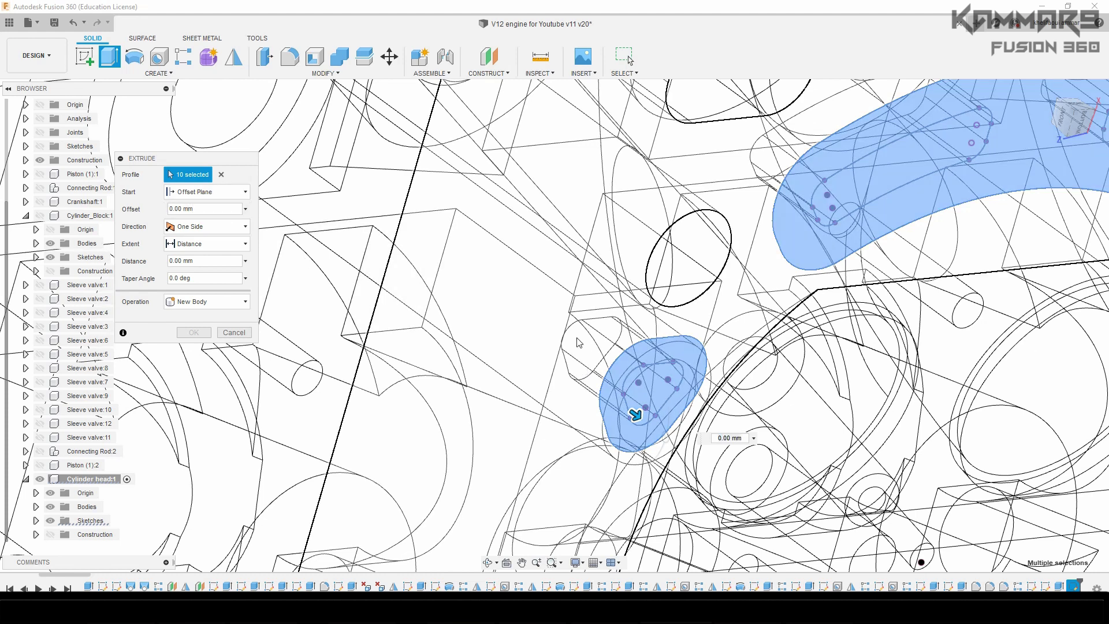
left_click(221, 193)
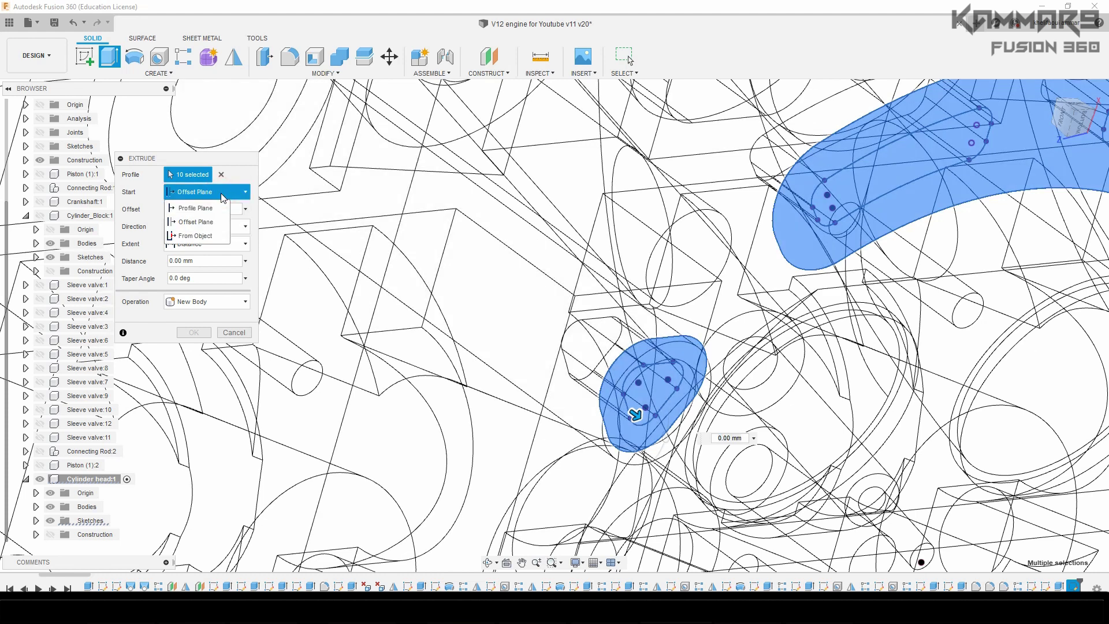
left_click(202, 235)
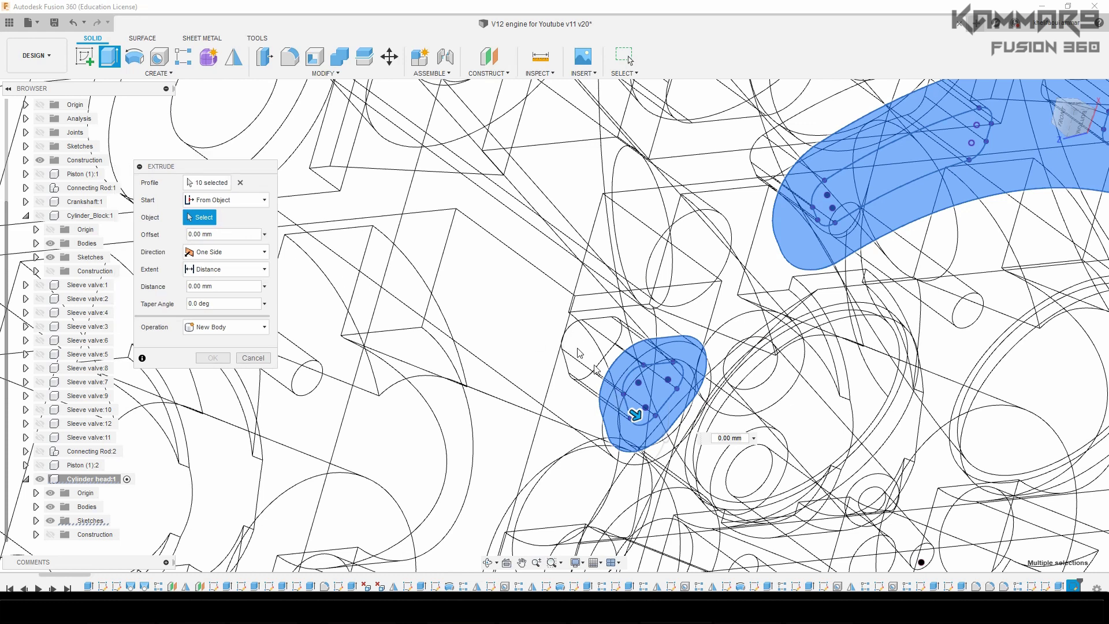
middle_click_drag(587, 416, 566, 413, "shift")
left_click(647, 369)
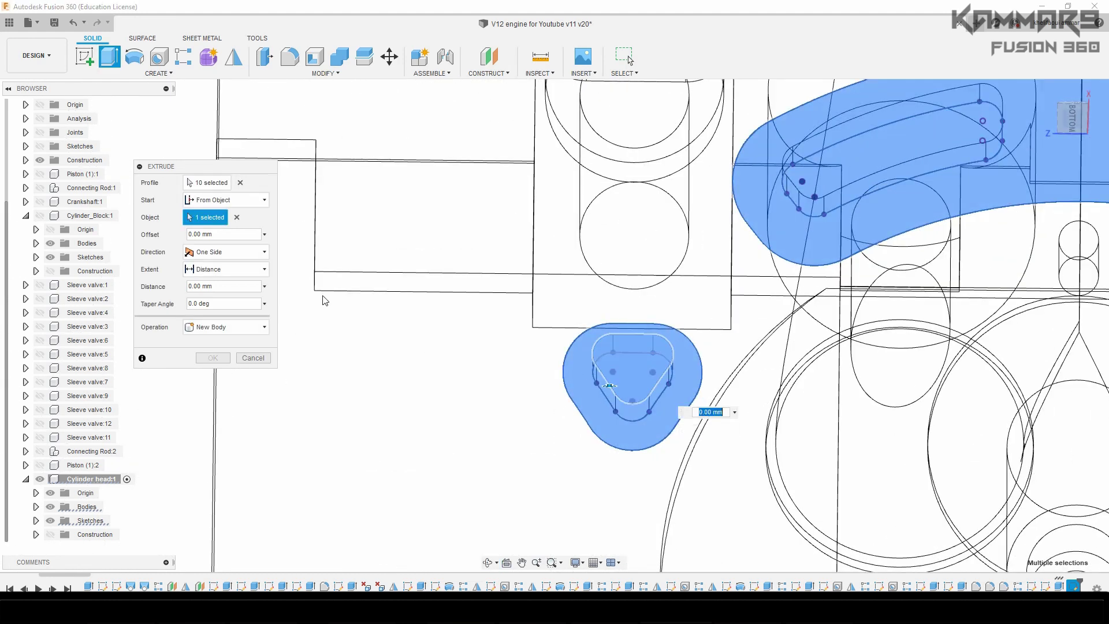
Step: Cut the selected profiles with an extrusion distance of -5 mm from the pocket's end face
middle_click_drag(448, 379, 505, 327, "shift")
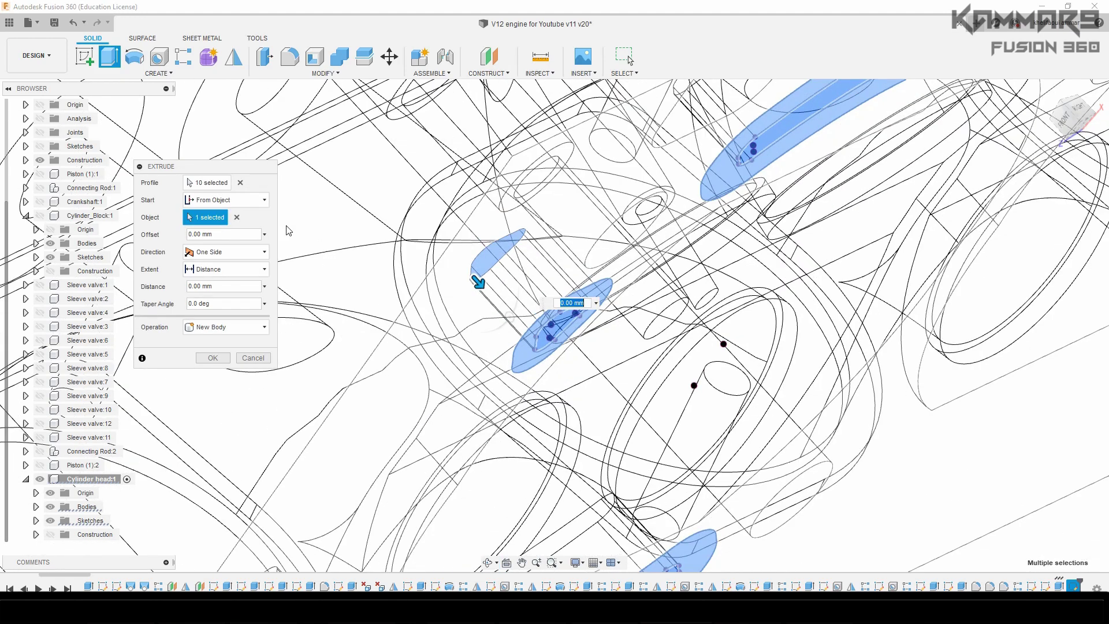
left_click(219, 285)
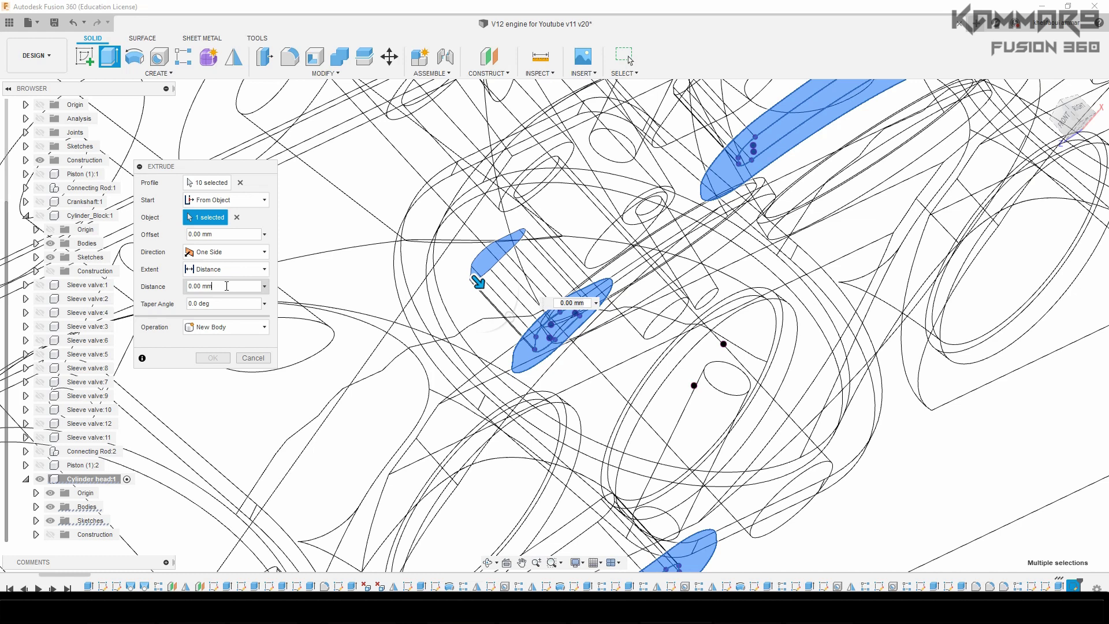
double_click(225, 286)
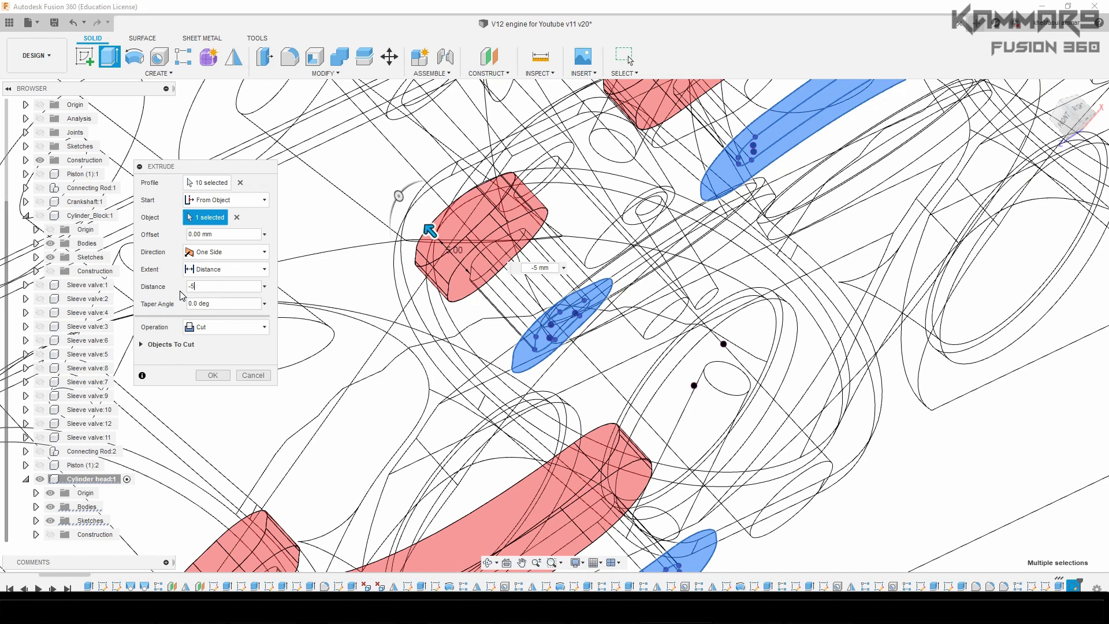
scroll(534, 370, "down", 5)
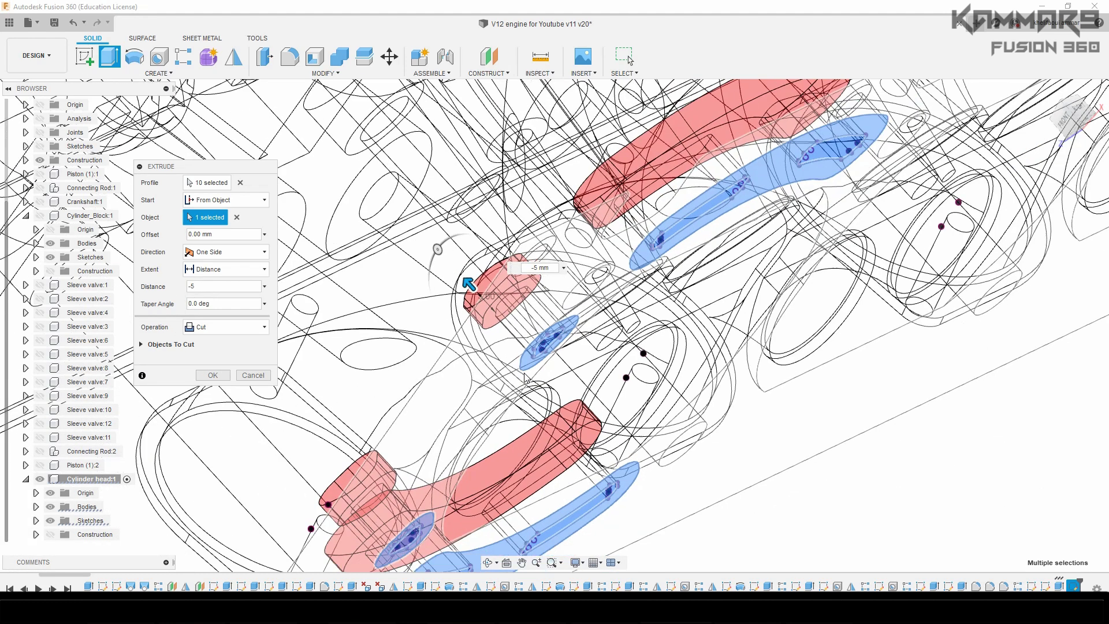
middle_click_drag(492, 386, 550, 428, "shift")
scroll(816, 478, "down", 5)
scroll(723, 449, "up", 4)
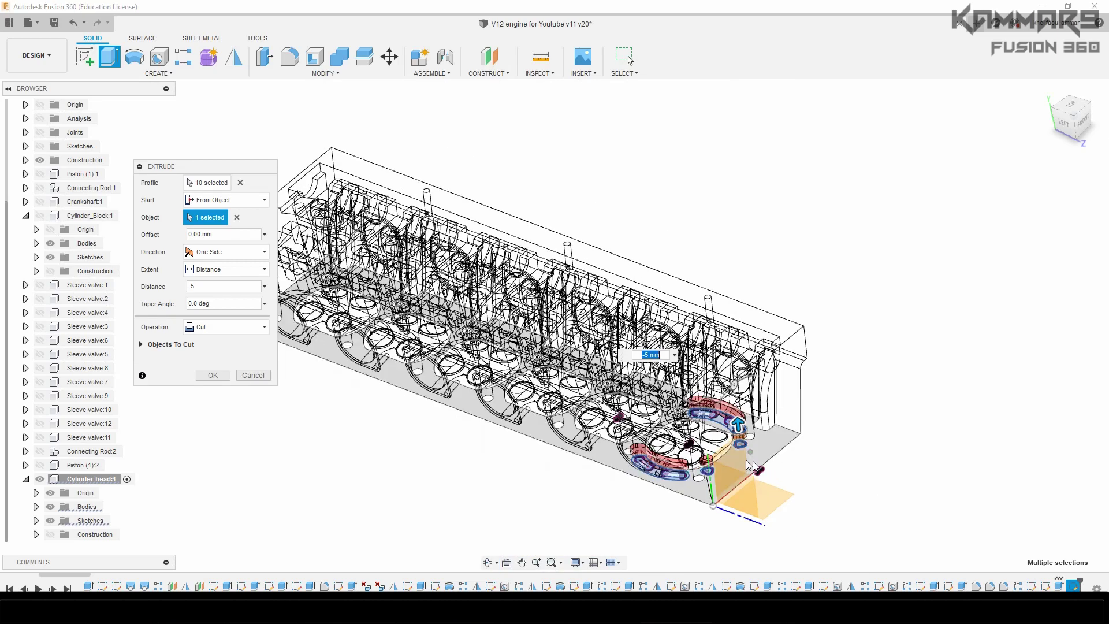
scroll(725, 452, "up", 3)
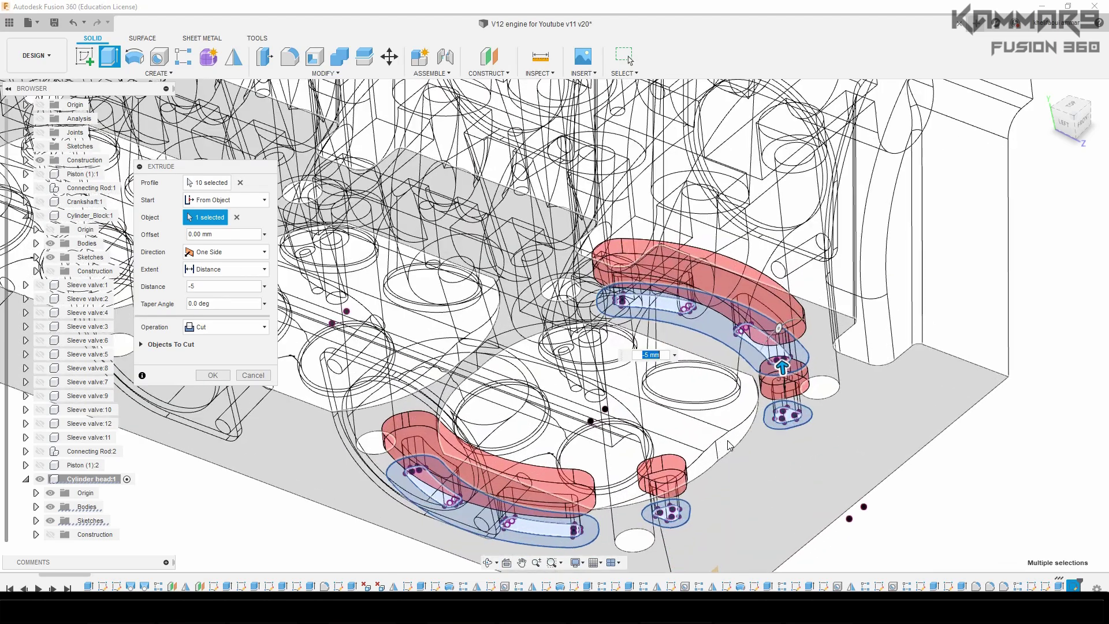
scroll(728, 446, "up", 1)
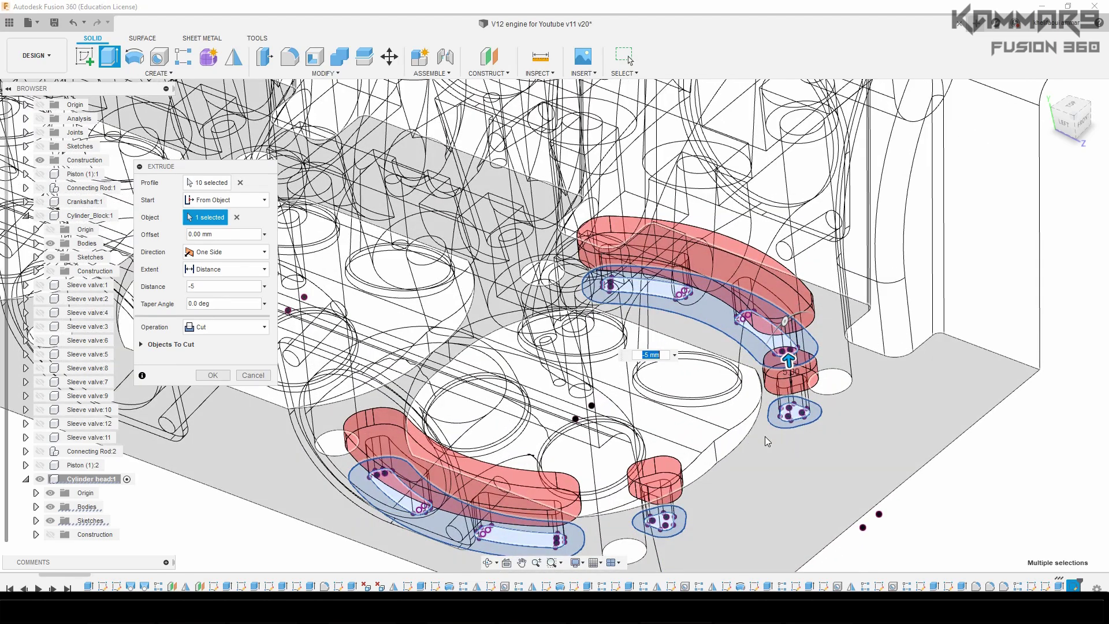
left_click(211, 376)
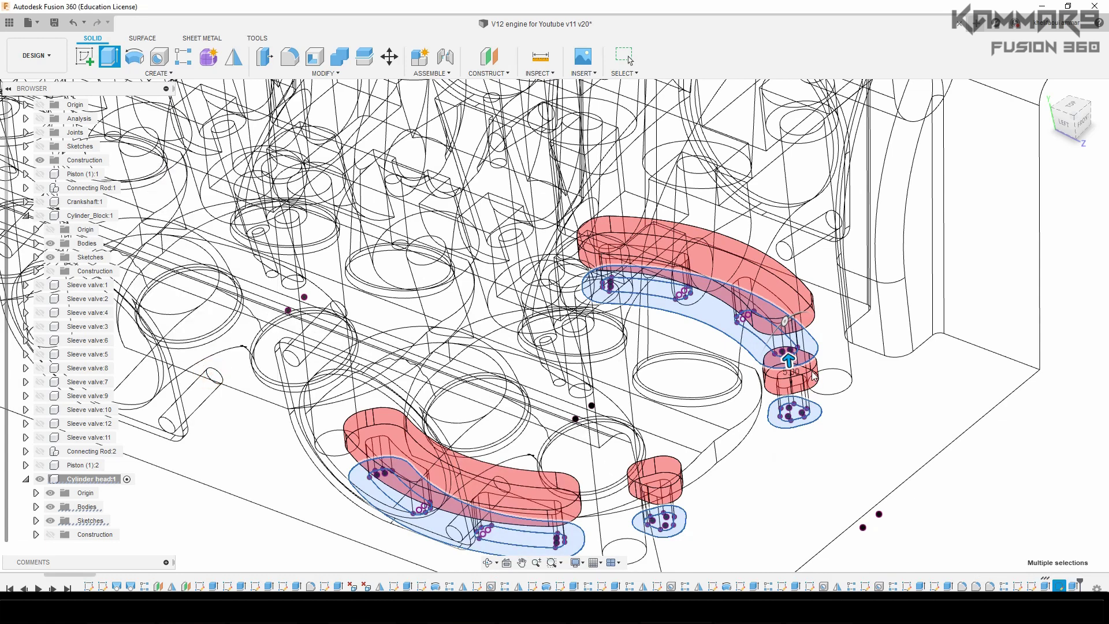
scroll(802, 421, "down", 4)
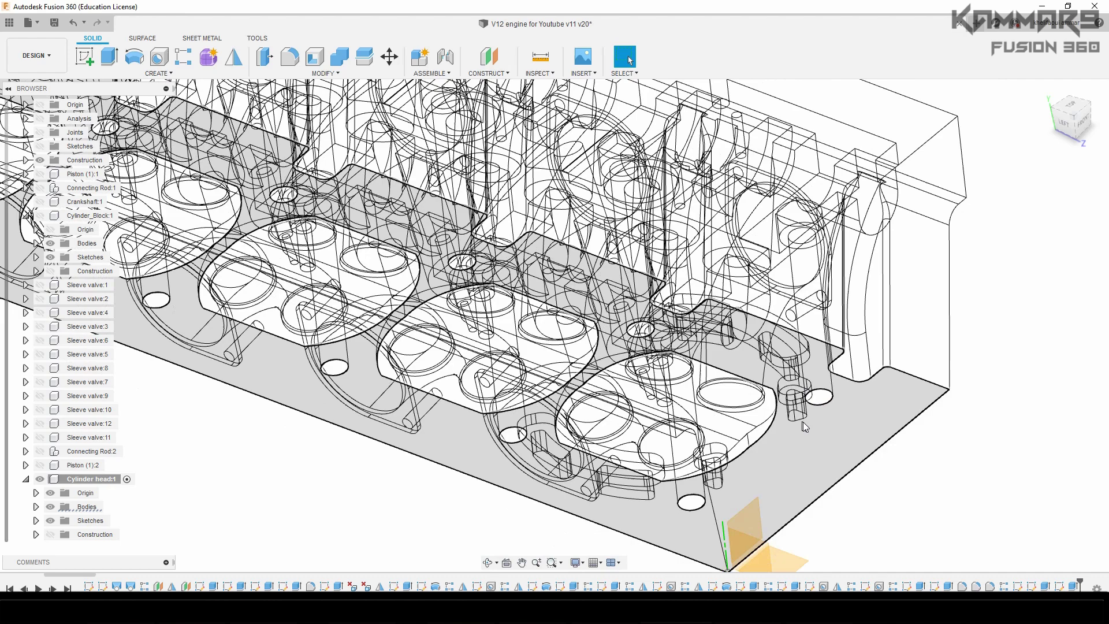
Step: Switch the model's visual style from Wireframe to Shaded with Visible Edges Only
middle_click_drag(797, 436, 664, 503, "shift")
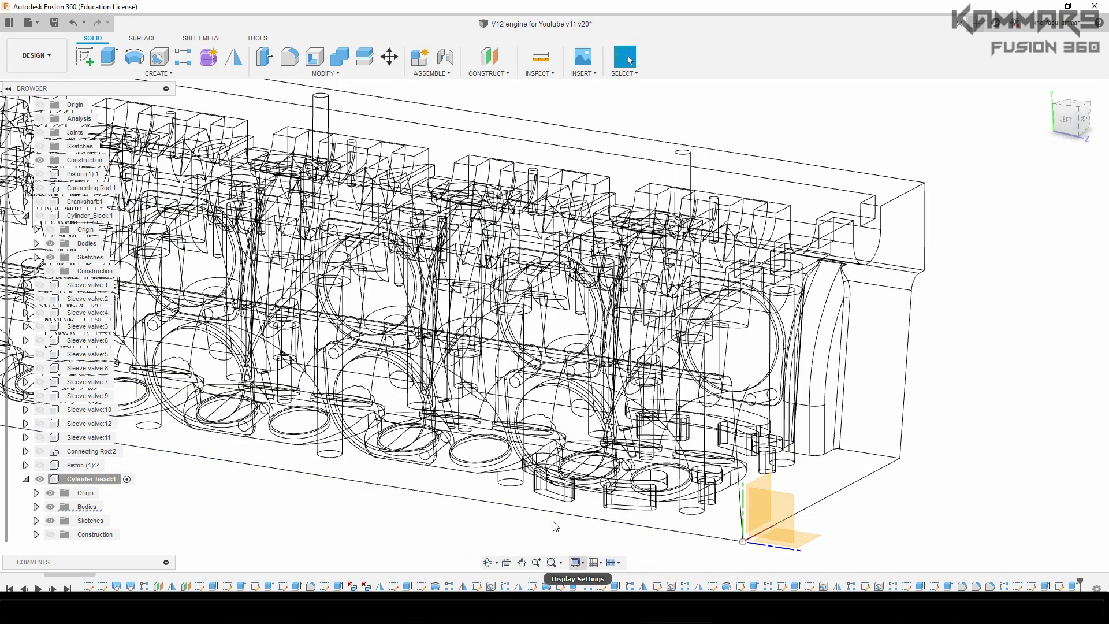
left_click(484, 528)
key("ctrl+6")
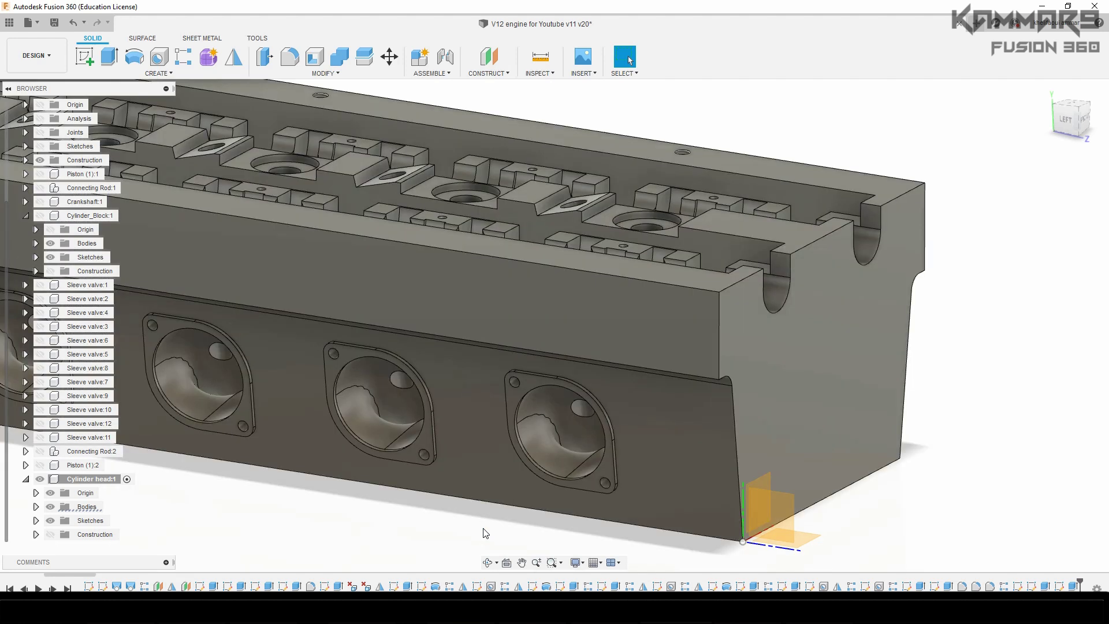
Step: Examine the shaded cylinder head from several angles, including its underside openings, side ports and flat back end face
scroll(609, 500, "down", 3)
middle_click_drag(609, 500, 692, 461, "shift")
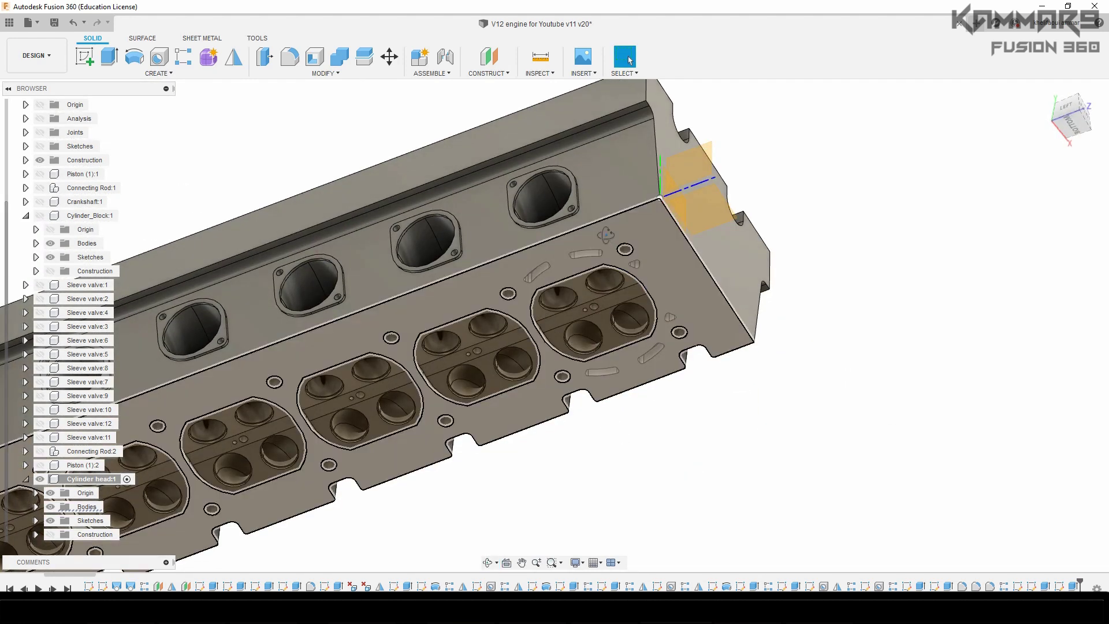
middle_click_drag(610, 487, 611, 499, "shift")
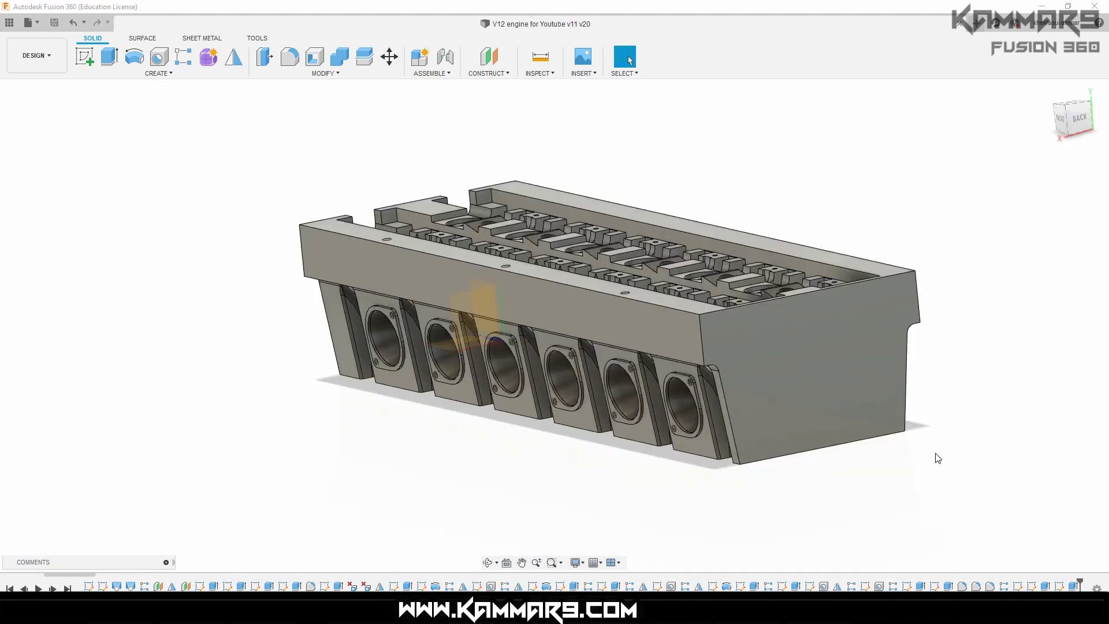
scroll(647, 464, "down", 3)
scroll(804, 463, "up", 3)
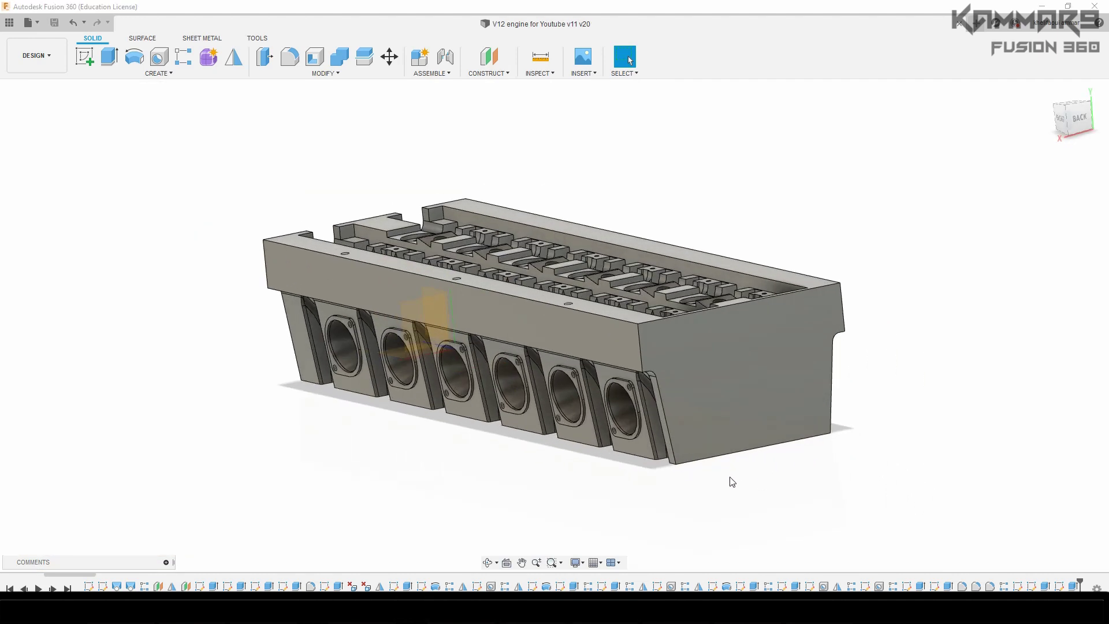
scroll(731, 480, "up", 2)
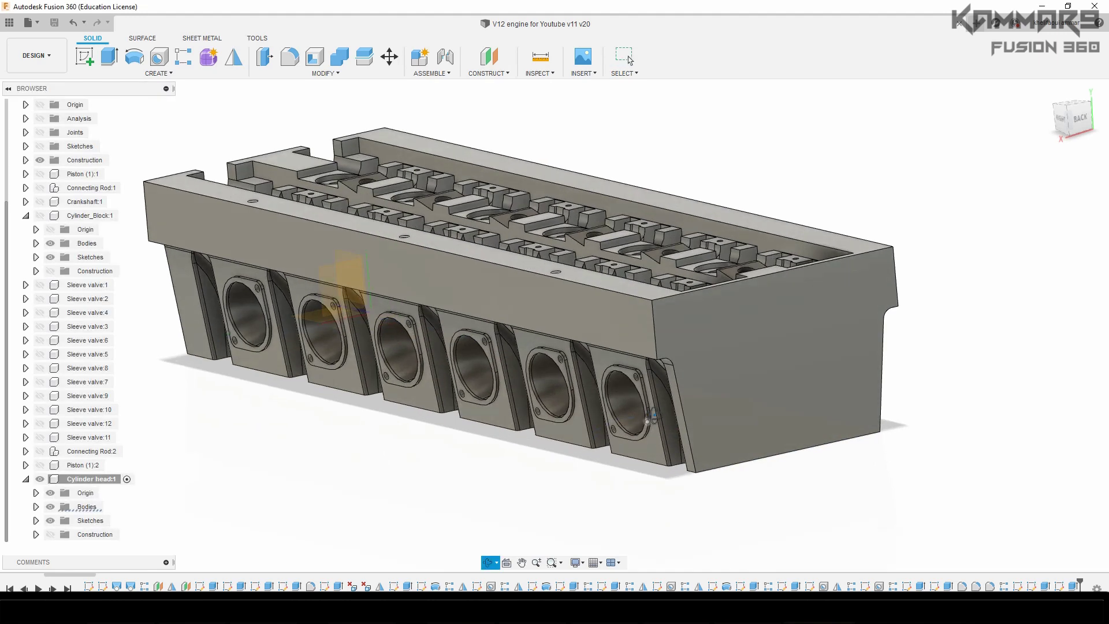
middle_click_drag(631, 412, 656, 403, "shift")
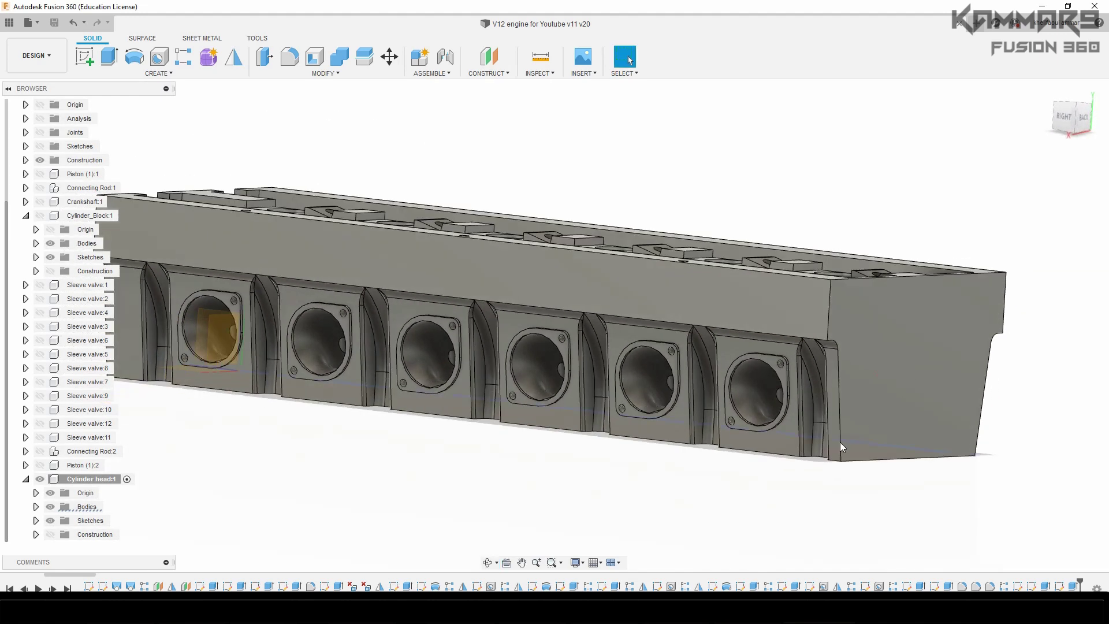
scroll(841, 444, "down", 2)
mouse_move(774, 390)
middle_mouse_down("shift")
mouse_move(759, 387)
mouse_move(766, 369)
middle_mouse_up("shift")
Step: Allow body faces in the selection filters and start a sketch on the cylinder head's flat back end face
left_click(634, 75)
mouse_move(657, 173)
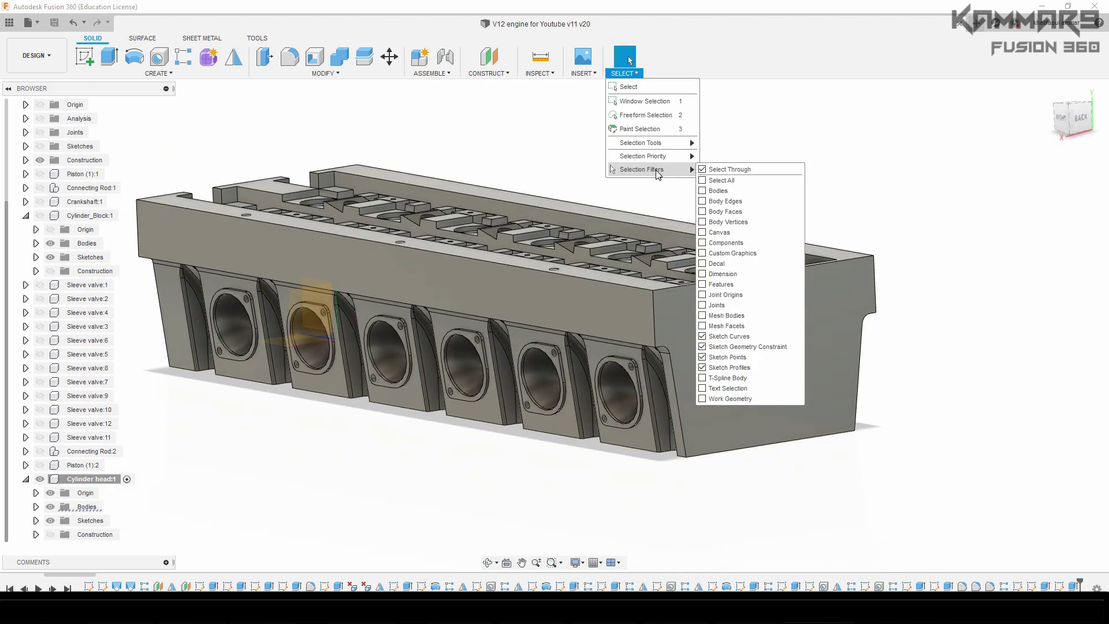
left_click(751, 134)
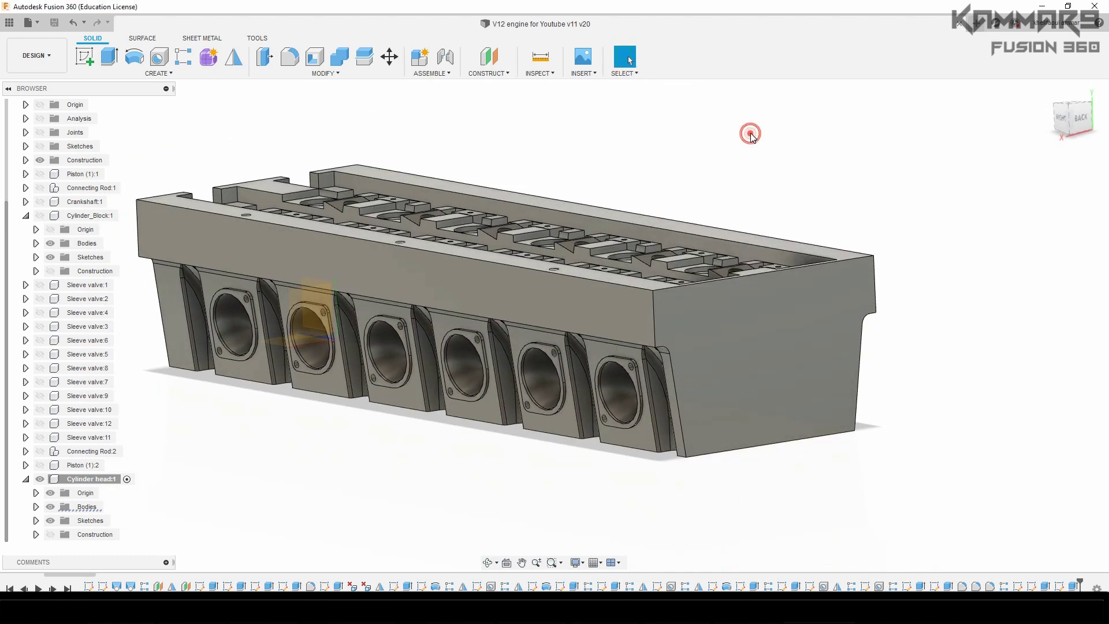
left_click(739, 376)
left_click(84, 56)
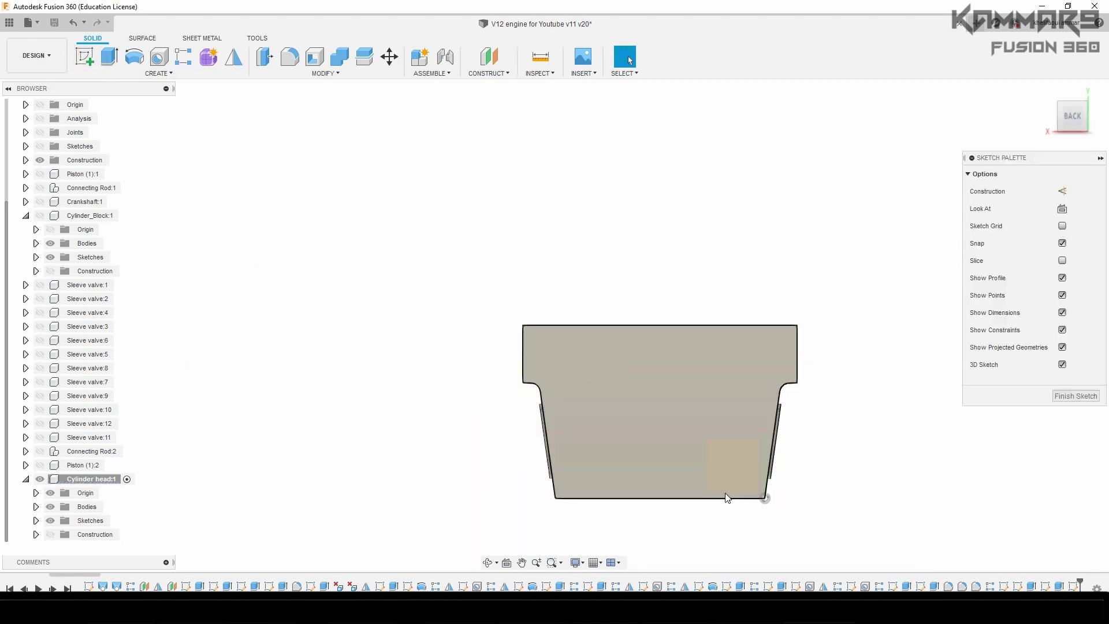
Step: Sketch a 30 mm diameter circle near the middle of the back end face
scroll(702, 490, "up", 5)
key("c")
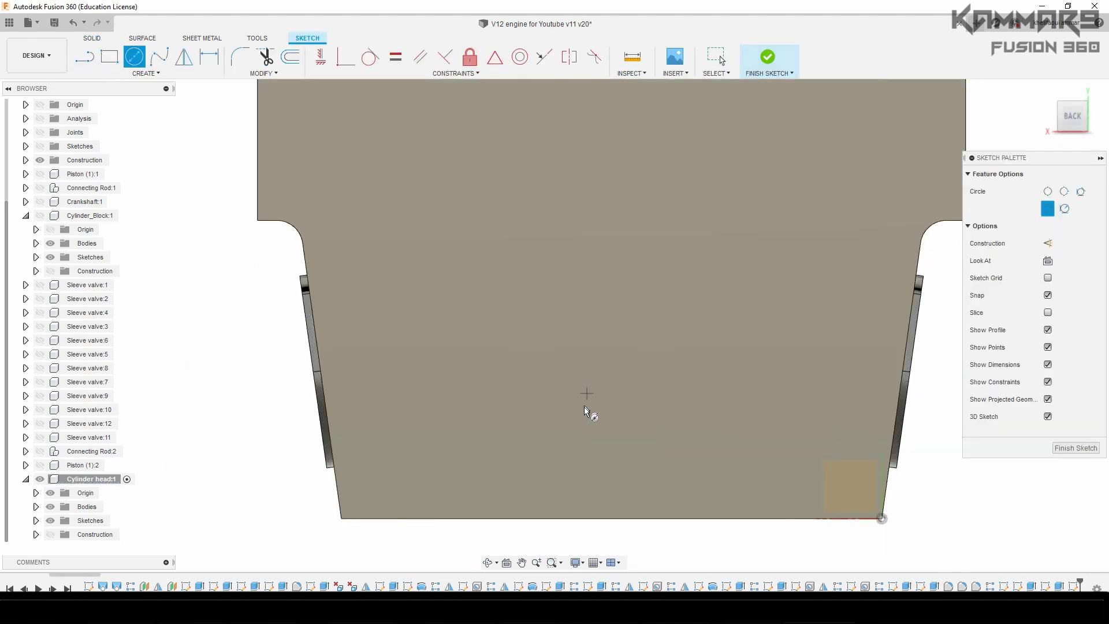
left_click(597, 281)
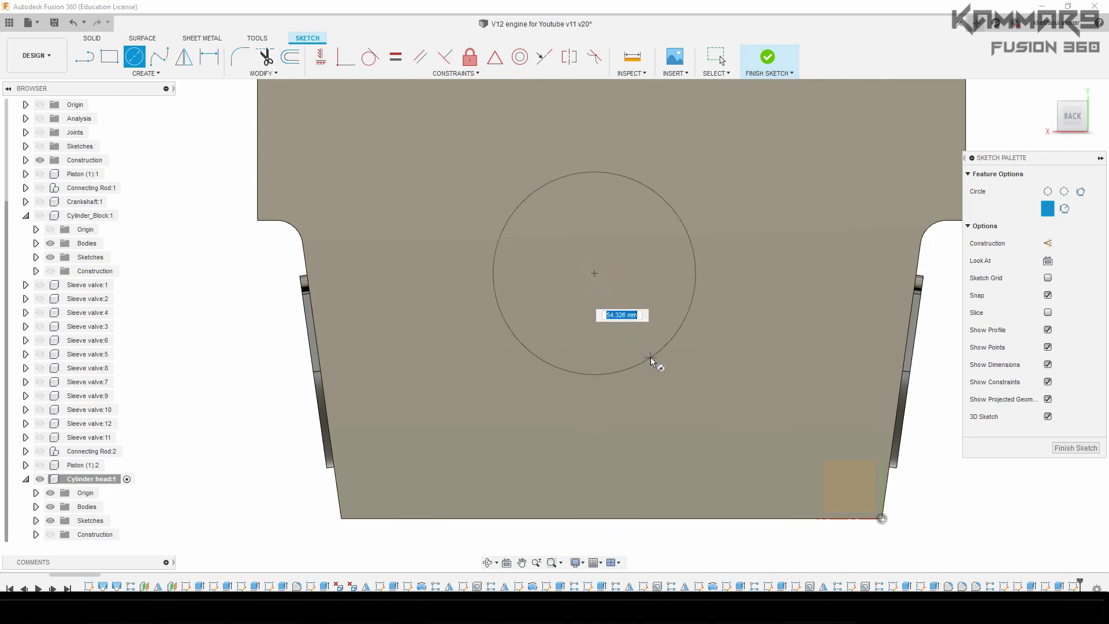
type("30")
key("Return")
key("Escape")
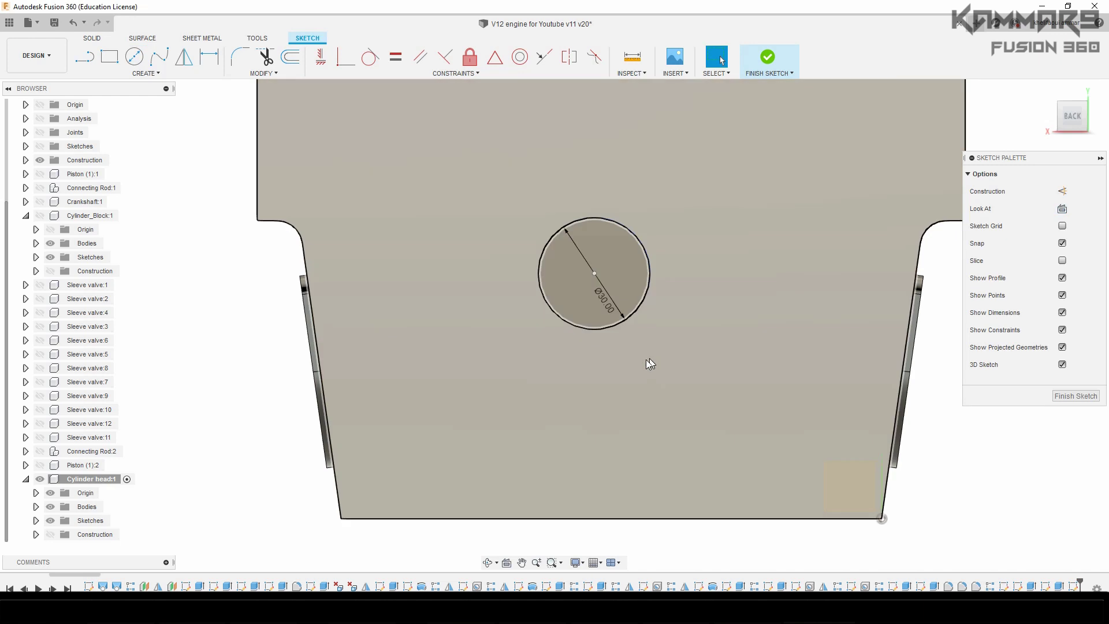
Step: Dimension the circle's centre 50 mm above the end face's bottom edge
key("d")
left_click(598, 330)
left_click(533, 518)
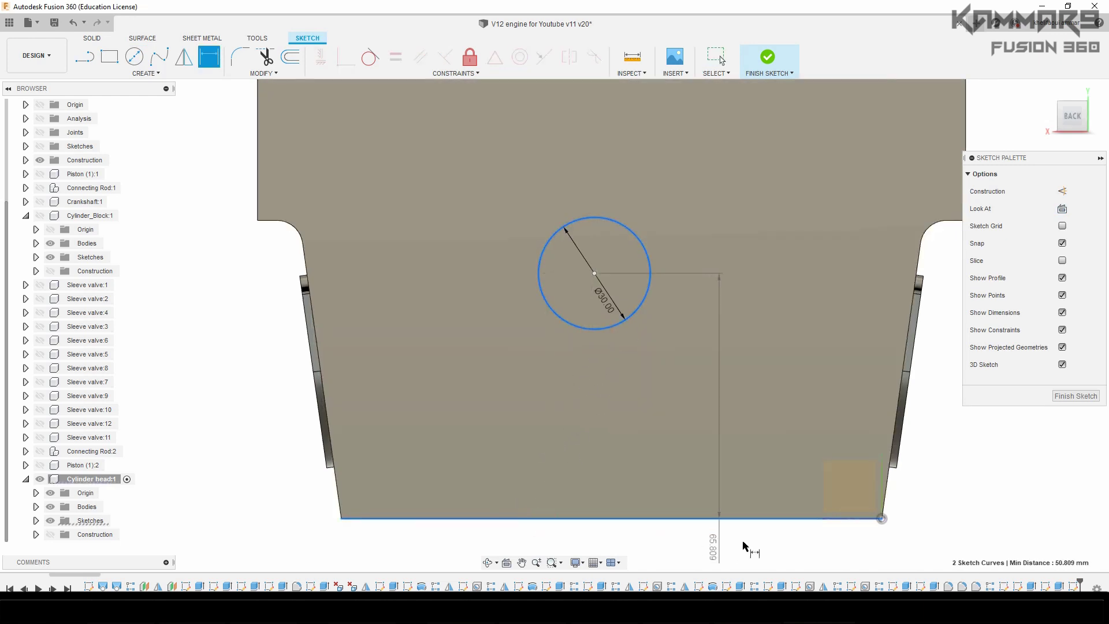
left_click(743, 543)
type("50")
key("Return")
Step: Dimension the circle's centre 72.5 mm horizontally from the end face's lower-left corner
left_click(599, 388)
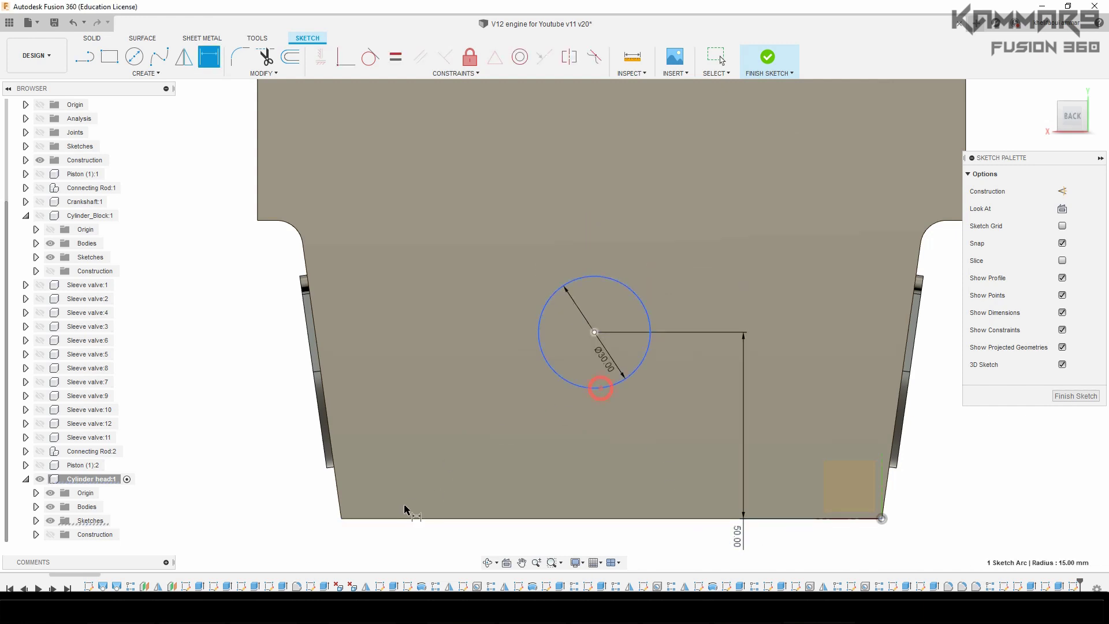
left_click(341, 518)
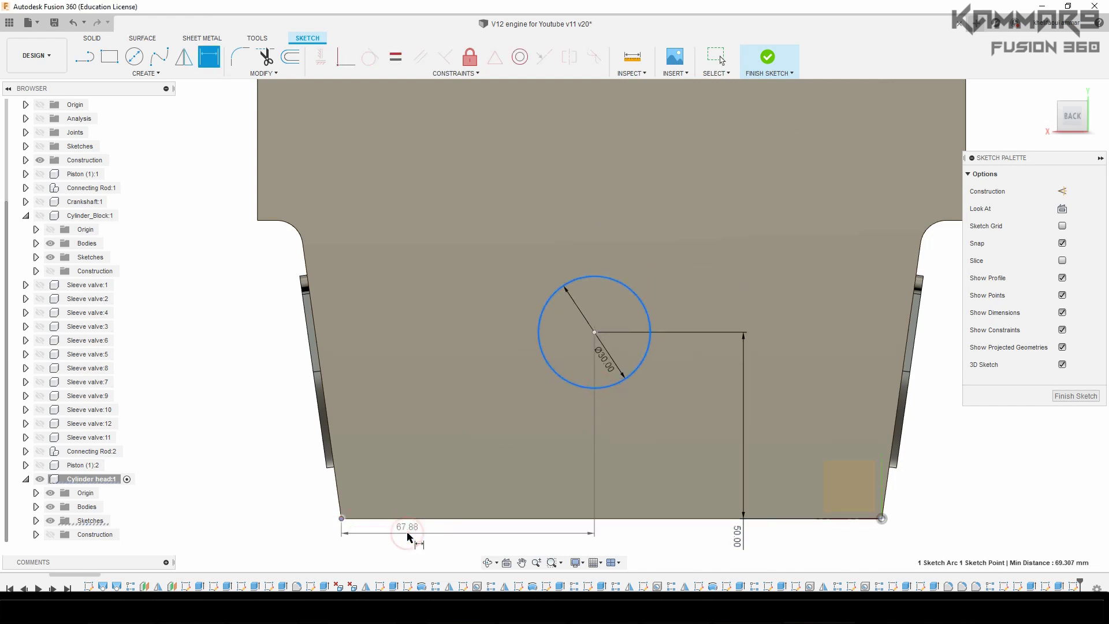
left_click(407, 537)
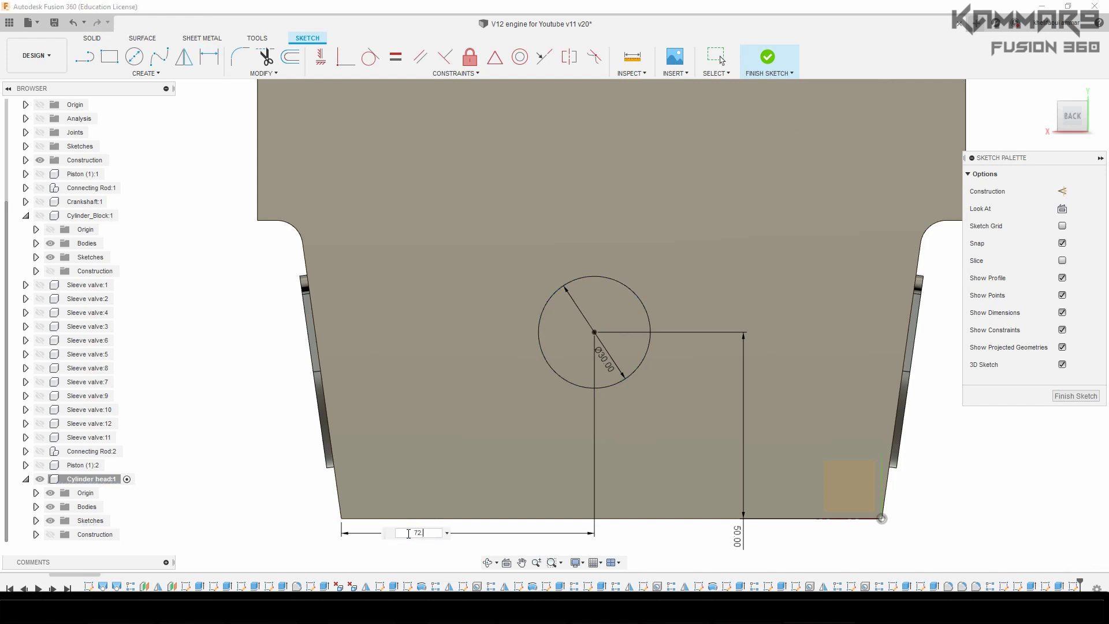
key("Return")
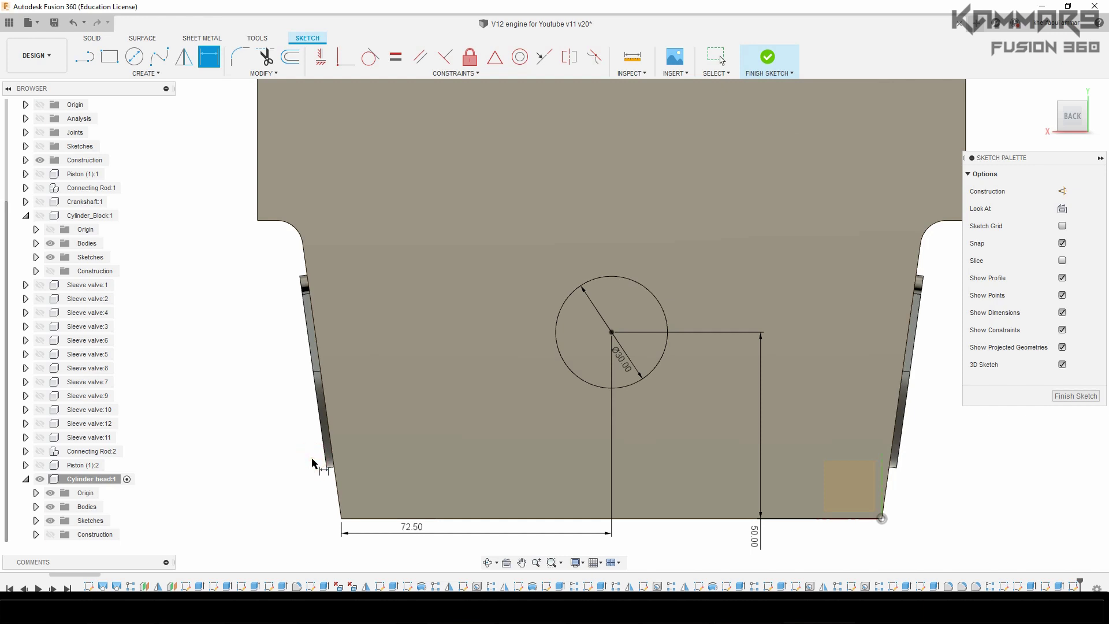
Step: Extrude the 30 mm circle profile as a cut with a distance of -15 mm into the cylinder head's back end
scroll(677, 491, "down", 2)
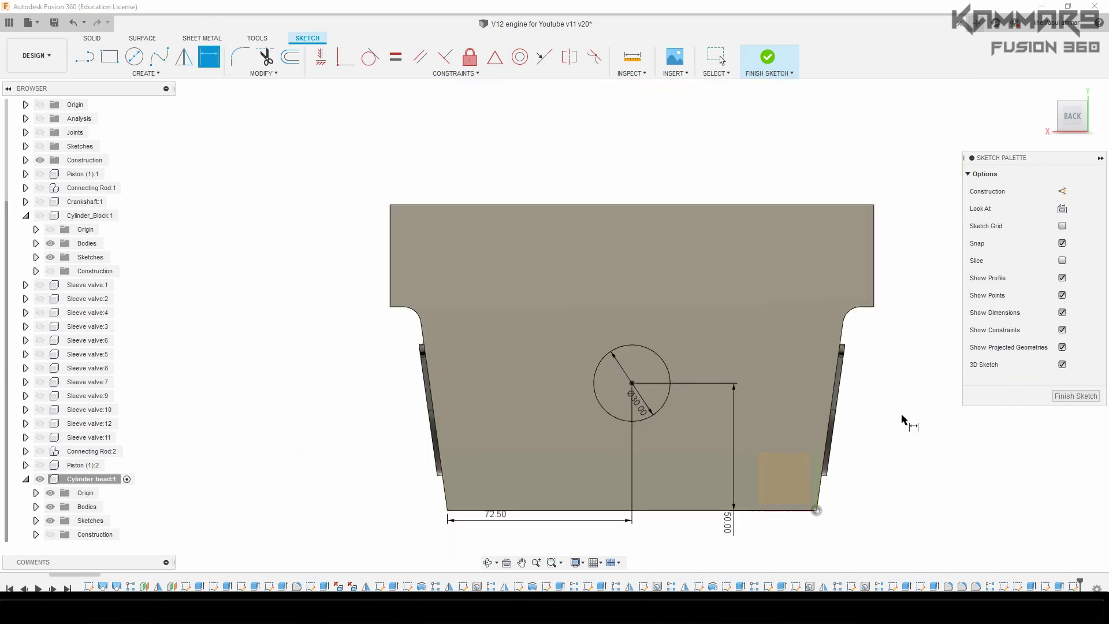
scroll(868, 445, "down", 2)
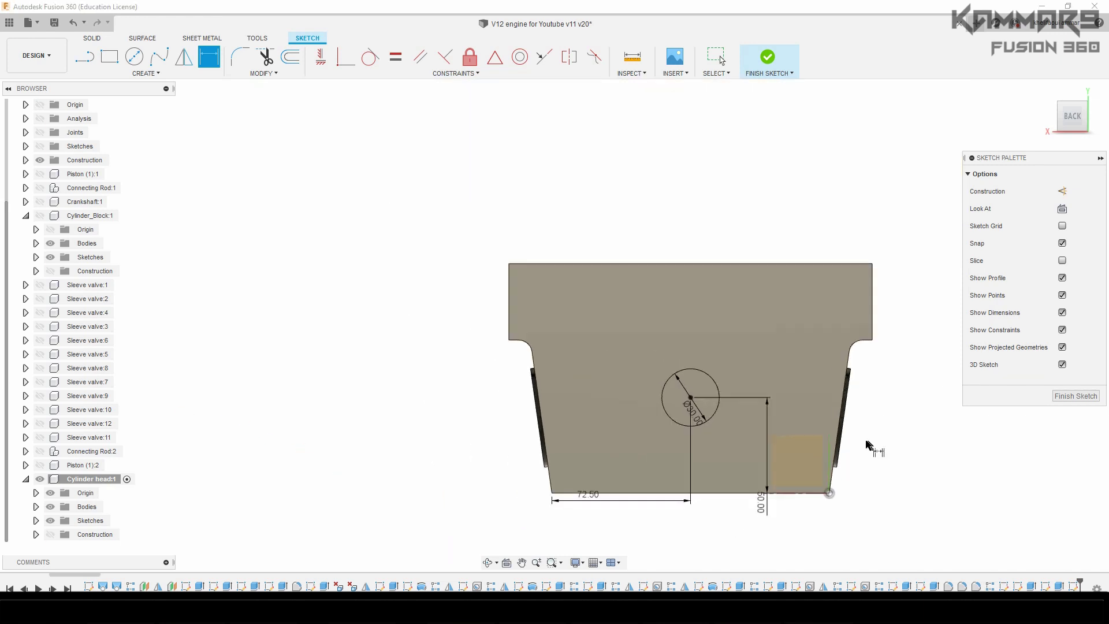
middle_click_drag(764, 417, 835, 461, "shift")
key("d")
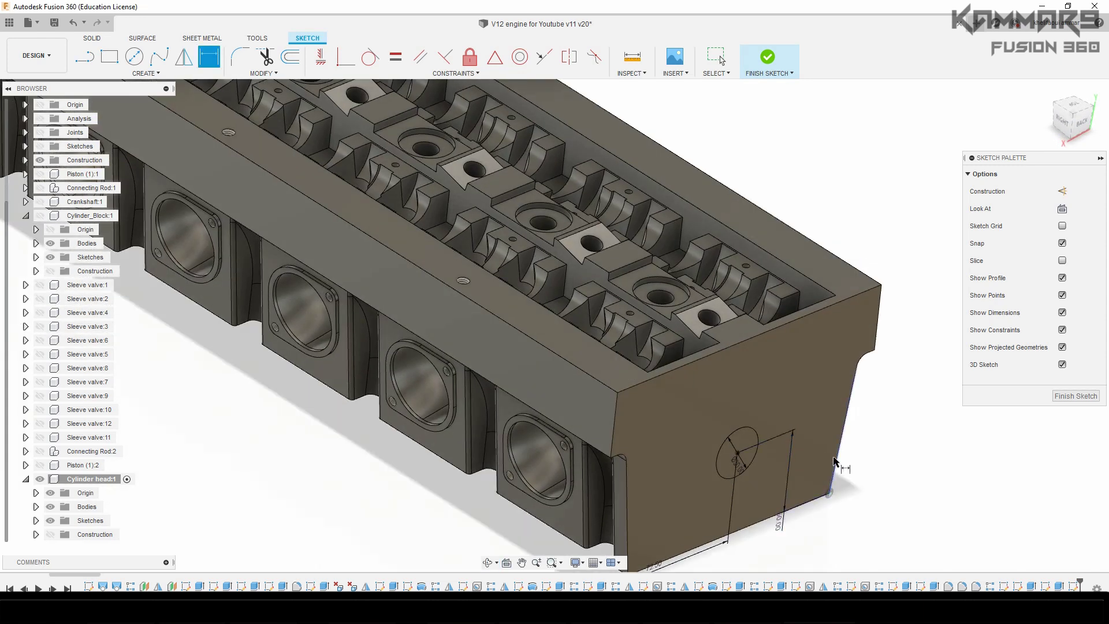
key("Escape")
key("q")
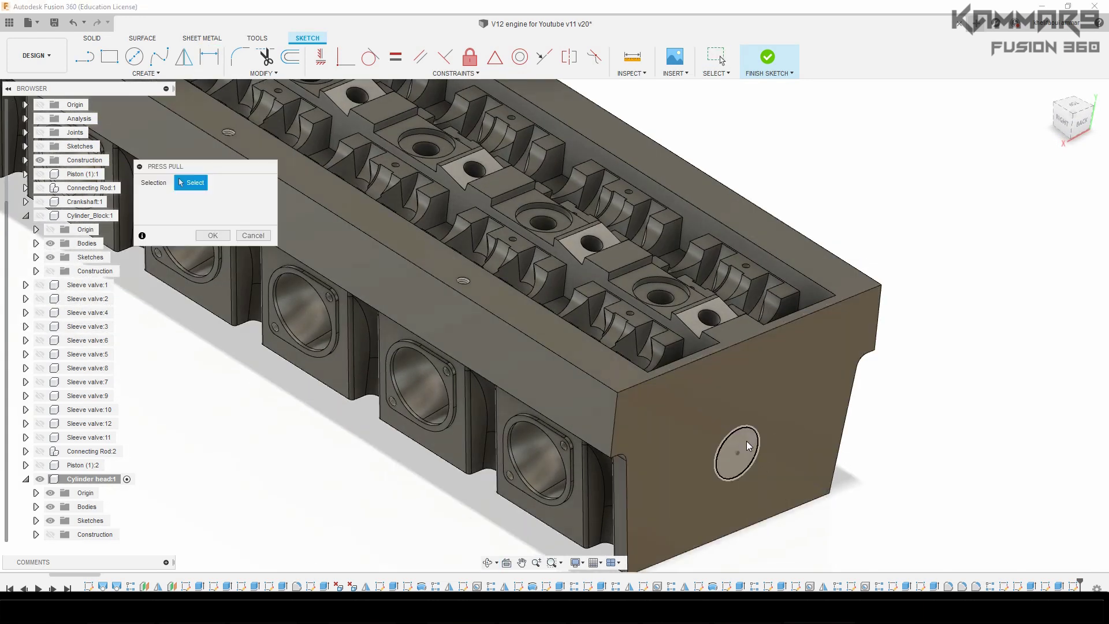
left_click(746, 447)
key("e")
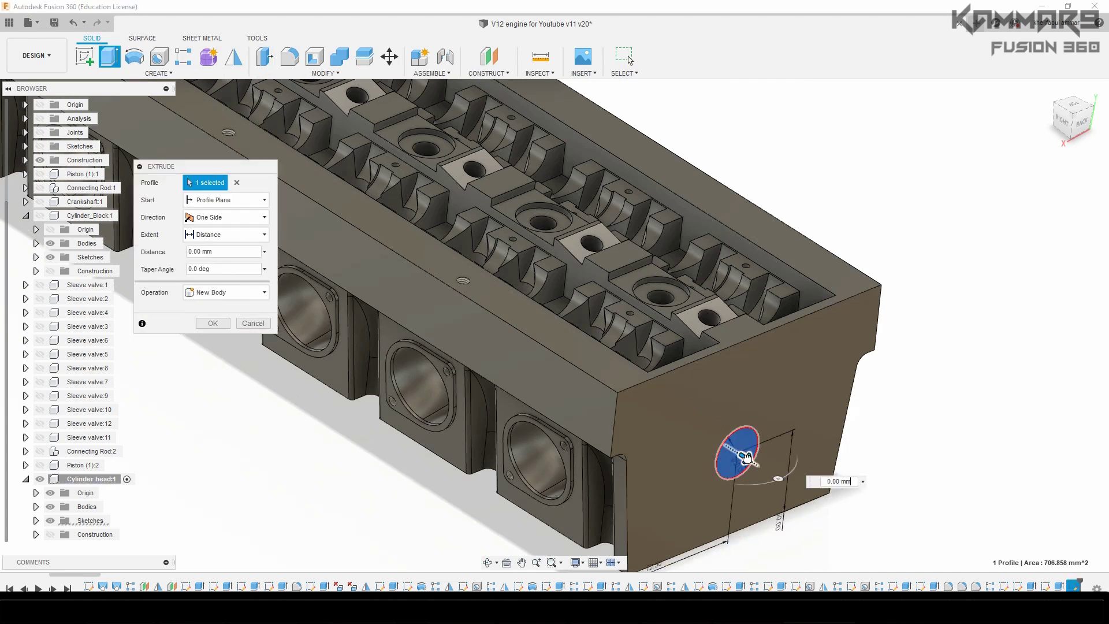
left_click_drag(734, 451, 734, 449)
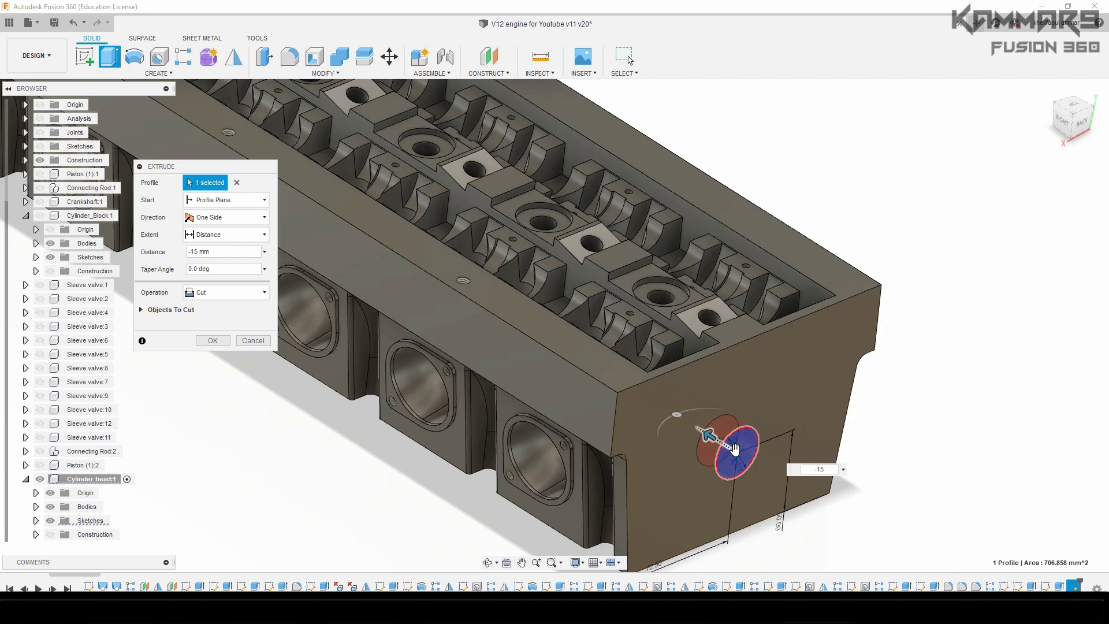
key("Return")
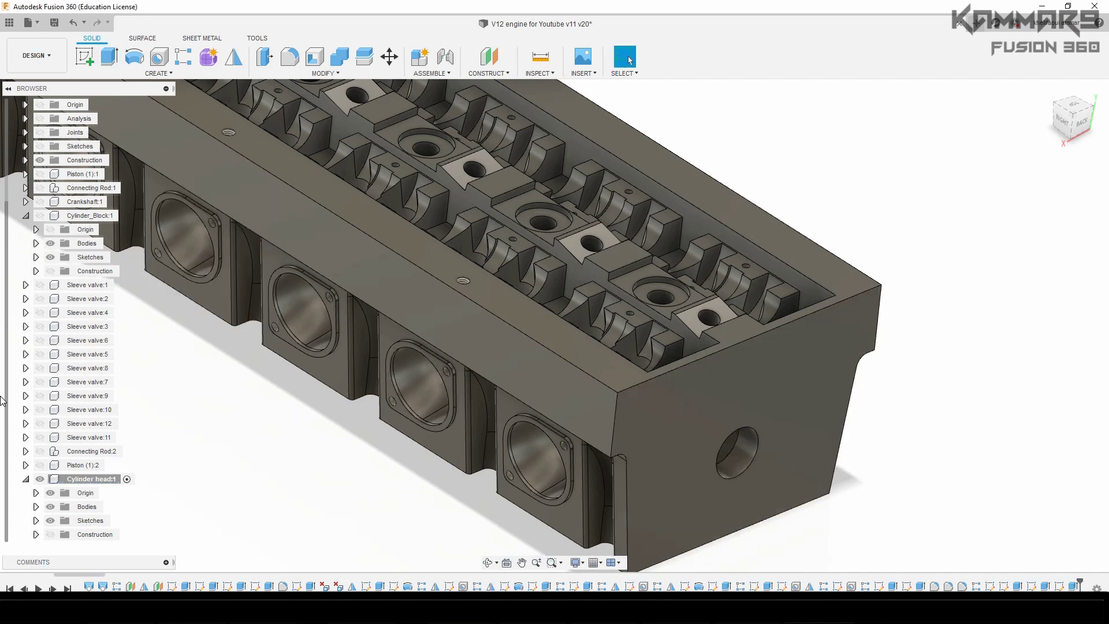
Step: Start a sketch on the circular floor of the new hole in the back end face
middle_click_drag(697, 451, 649, 417)
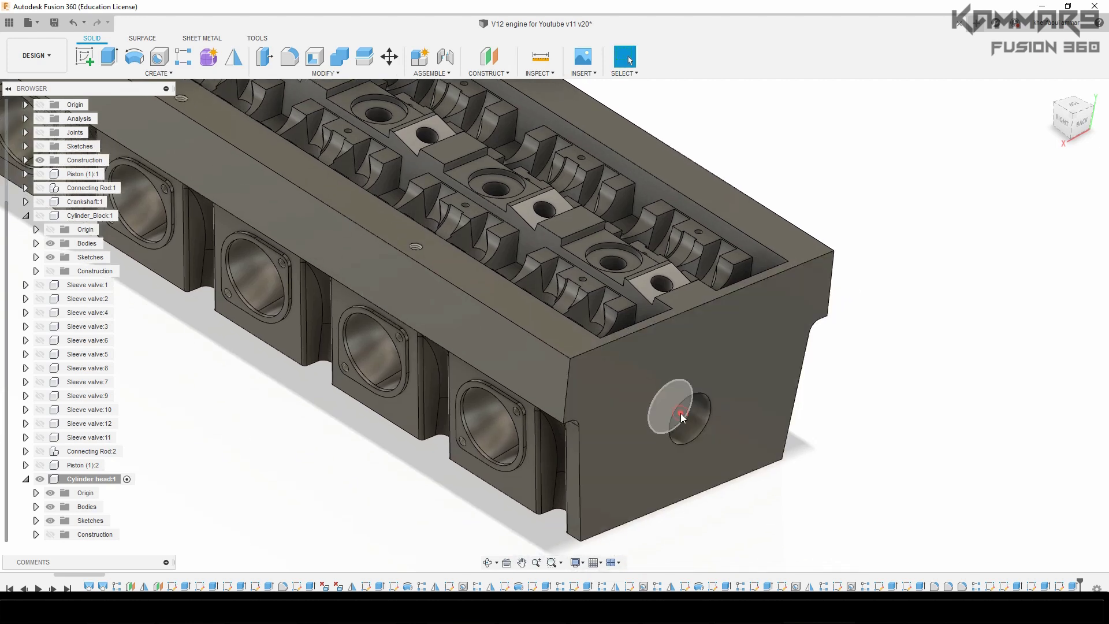
left_click(87, 58)
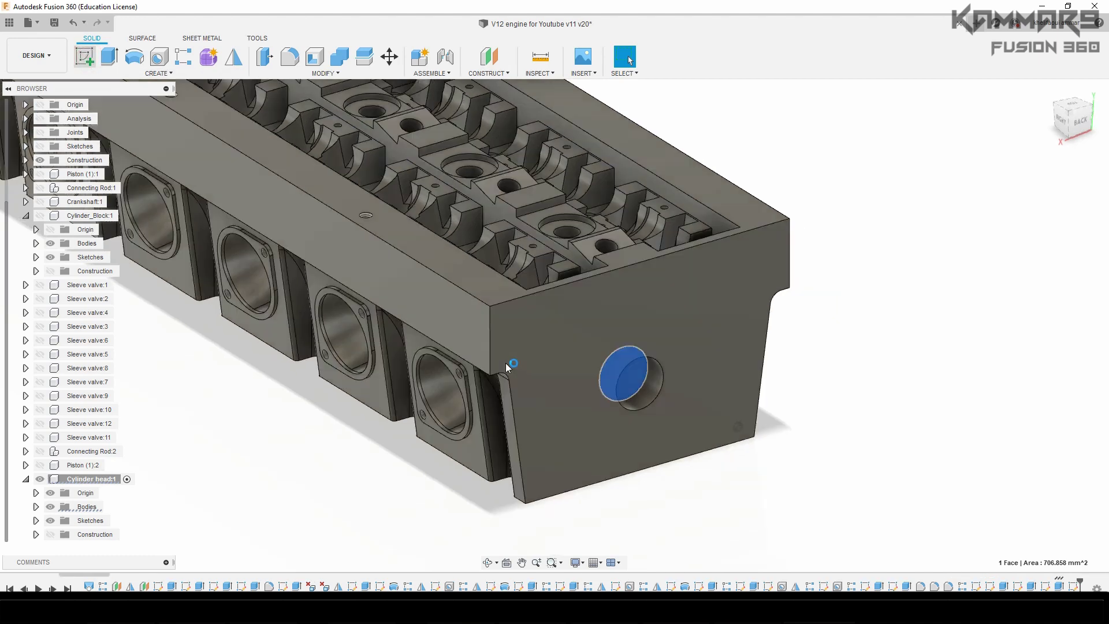
scroll(549, 317, "up", 5)
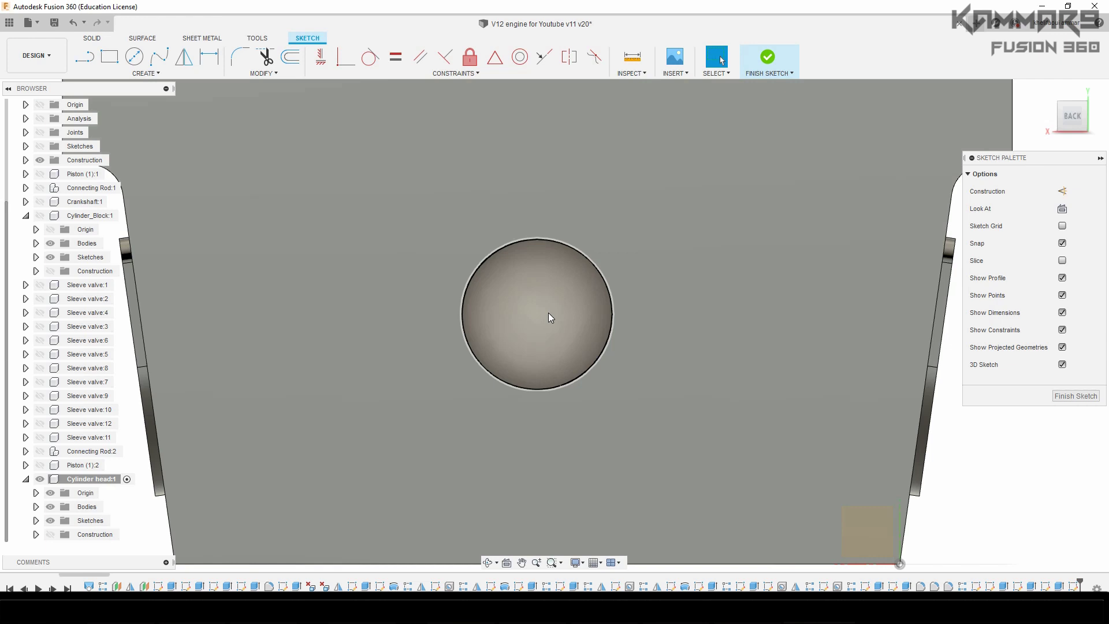
scroll(491, 428, "down", 3)
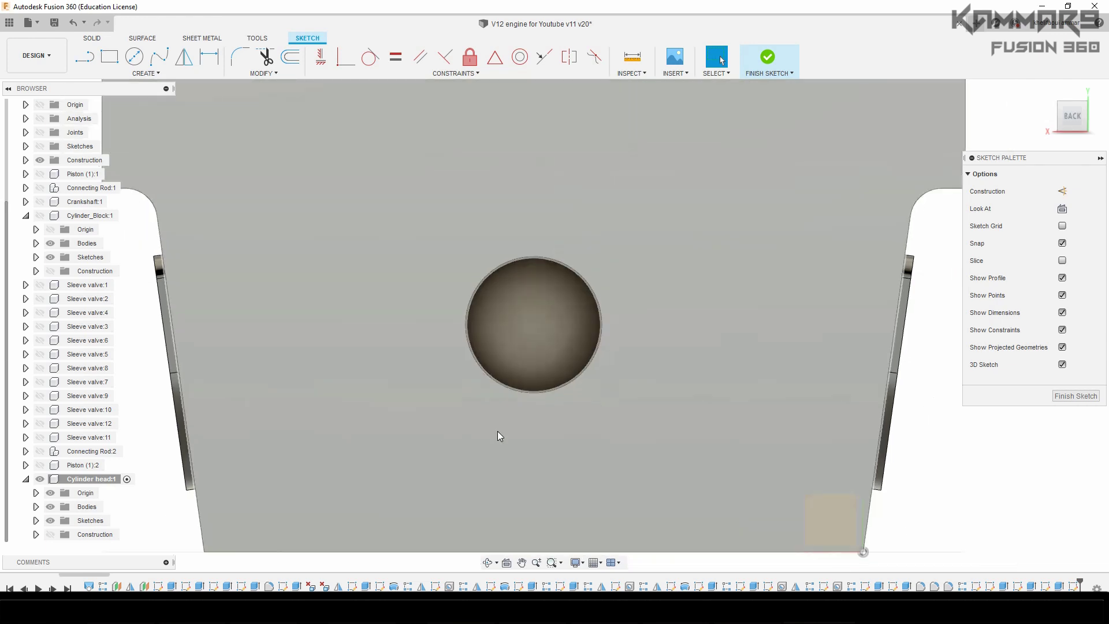
Step: Draw a 40 mm vertical line upward from the hole's centre and convert it to a construction line
key("l")
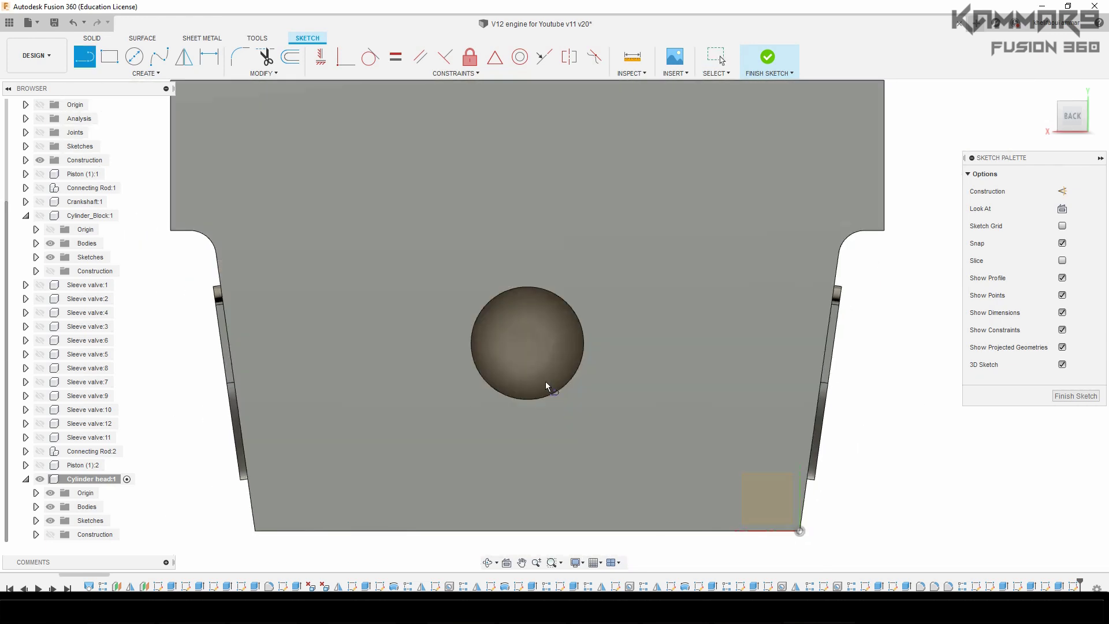
left_click(527, 346)
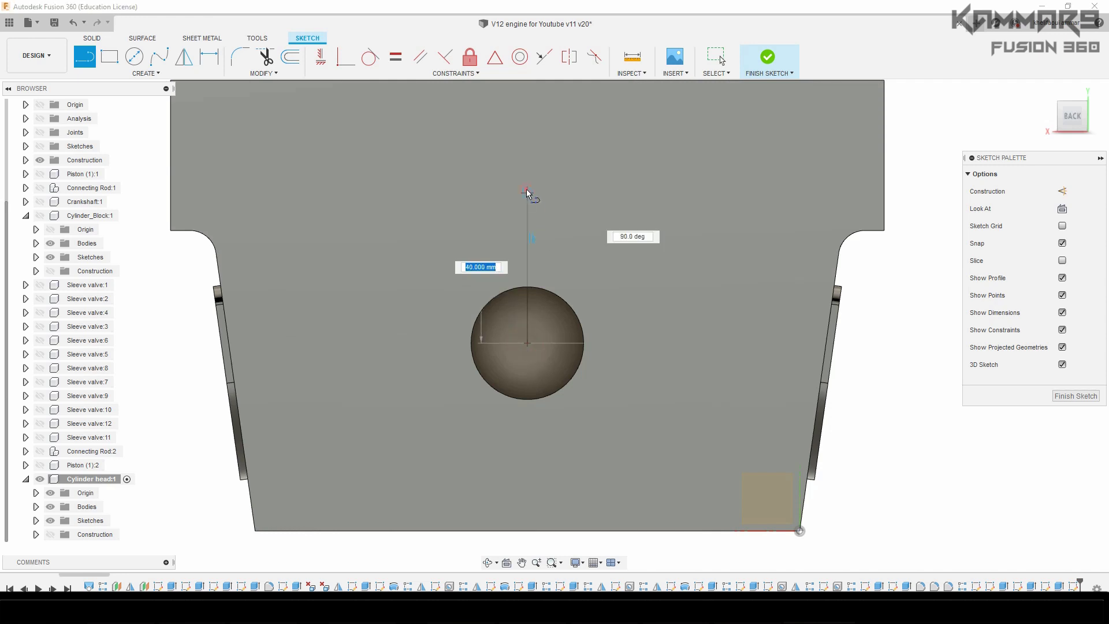
left_click(527, 193)
key("Escape")
left_click(528, 242)
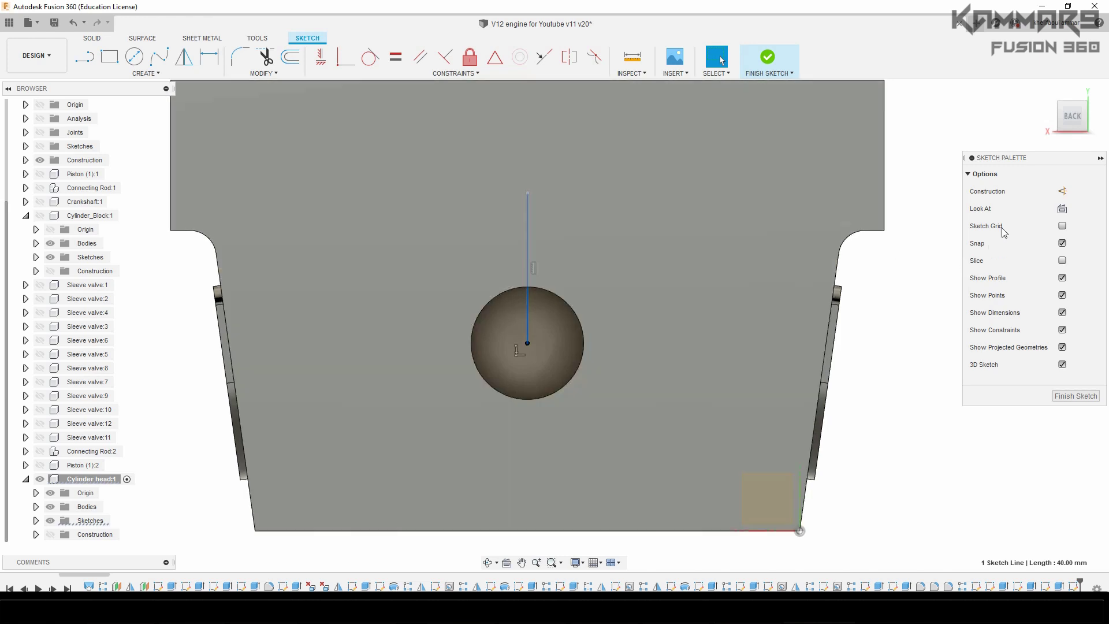
left_click(1062, 191)
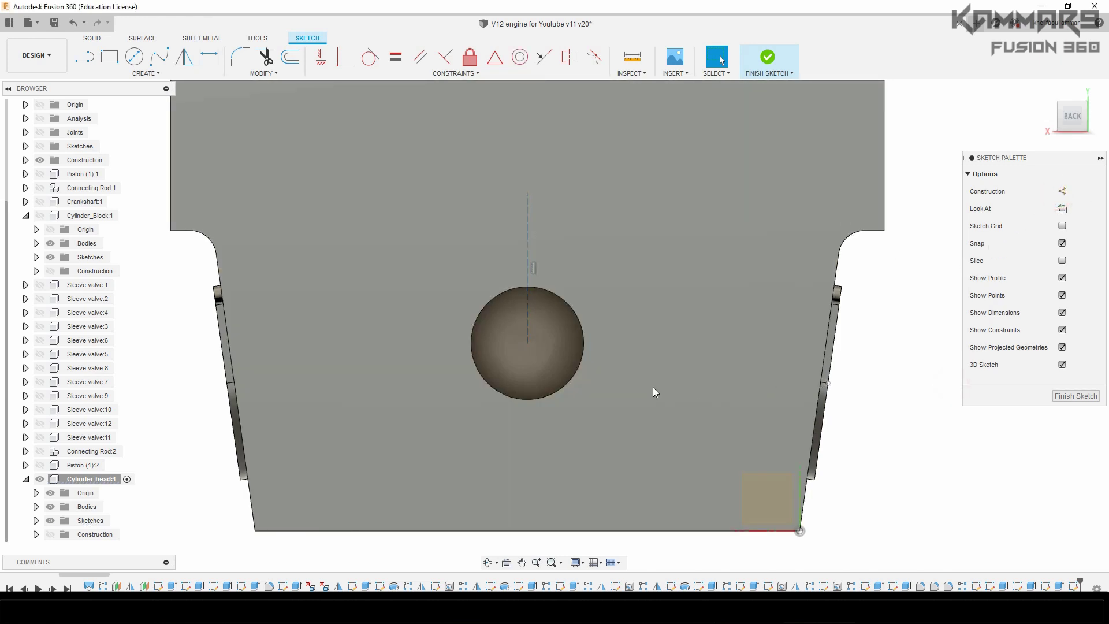
left_click(647, 380)
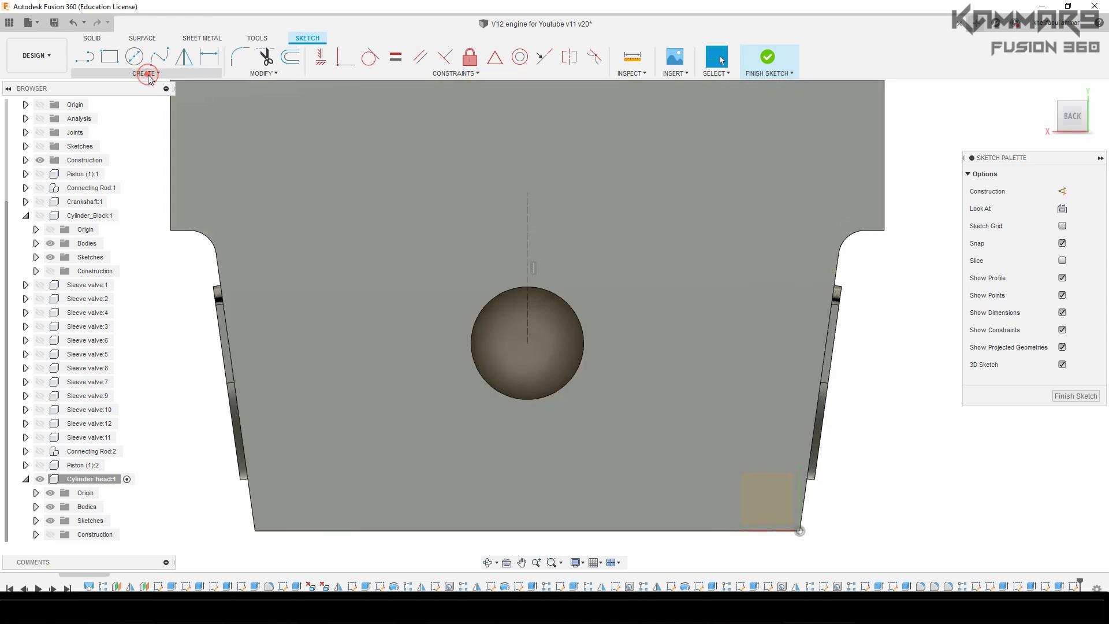
Step: Draw a tilted center point slot beside the hole and place the slot's centre on the hole's circular edge
left_click(148, 73)
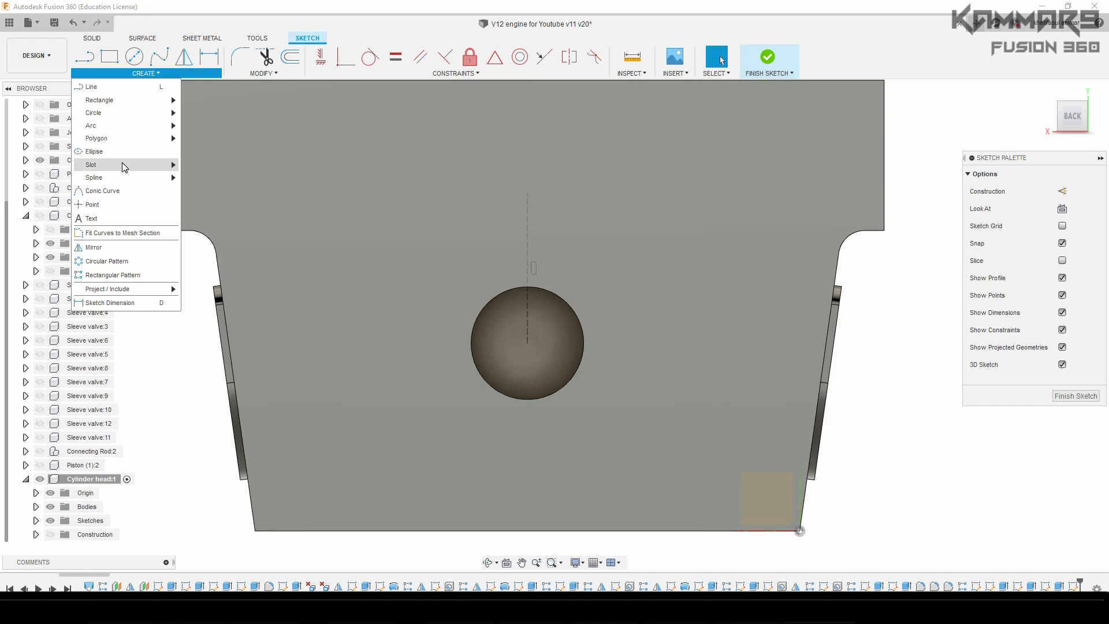
mouse_move(123, 165)
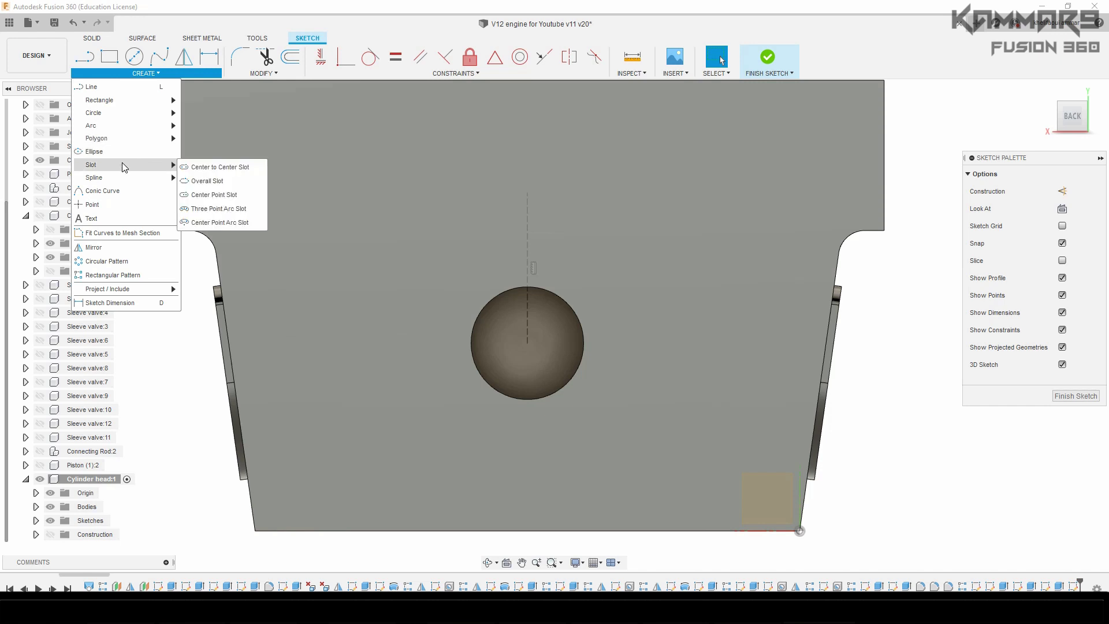
left_click(202, 197)
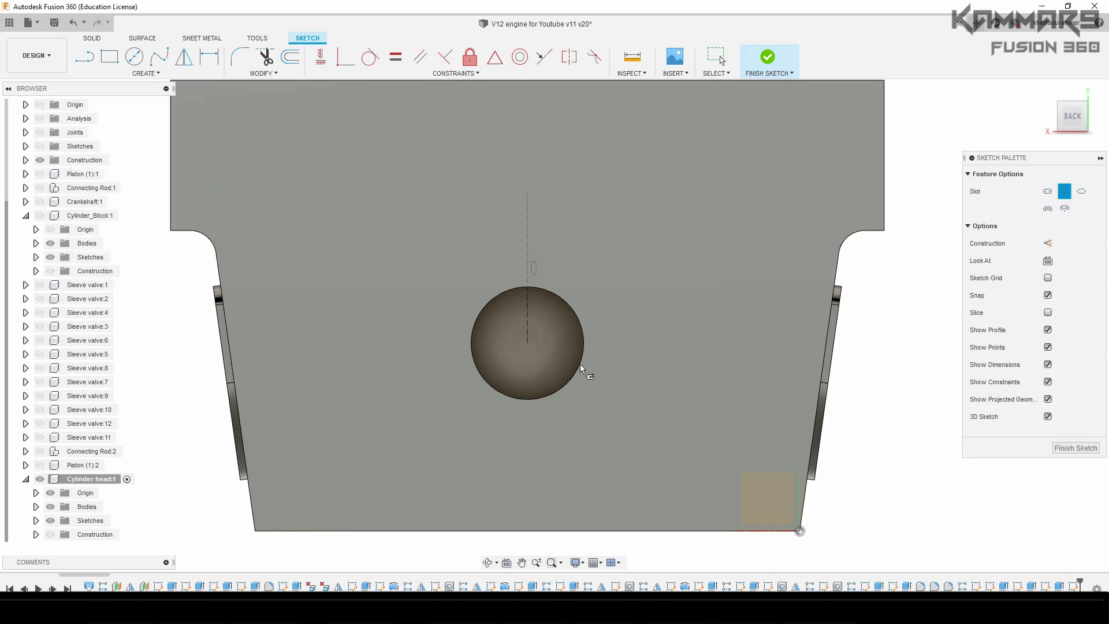
left_click(598, 371)
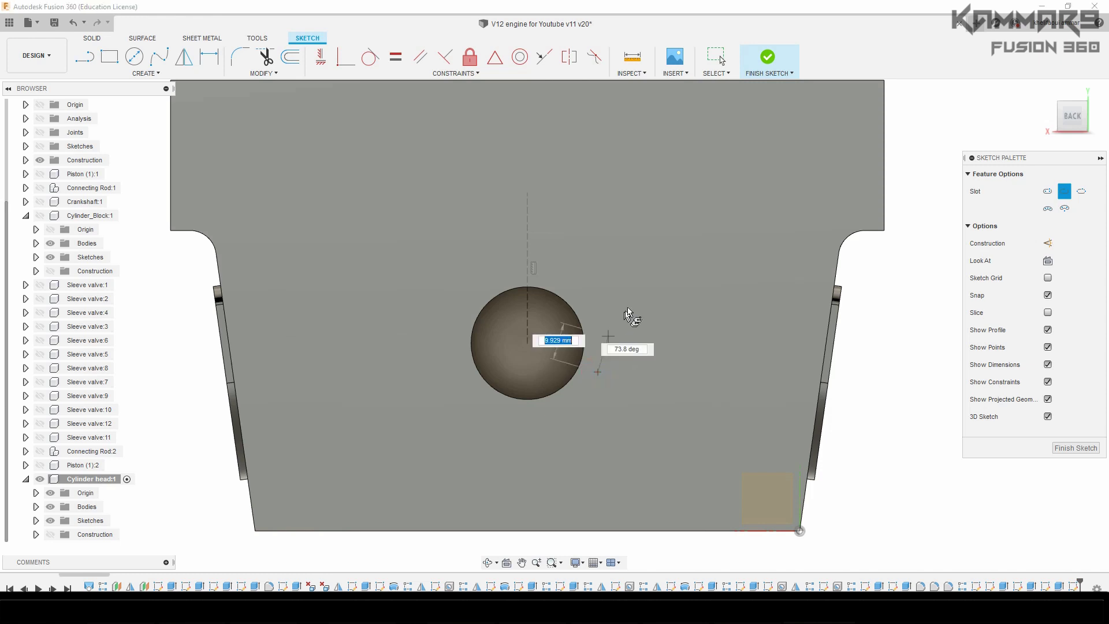
left_click(629, 275)
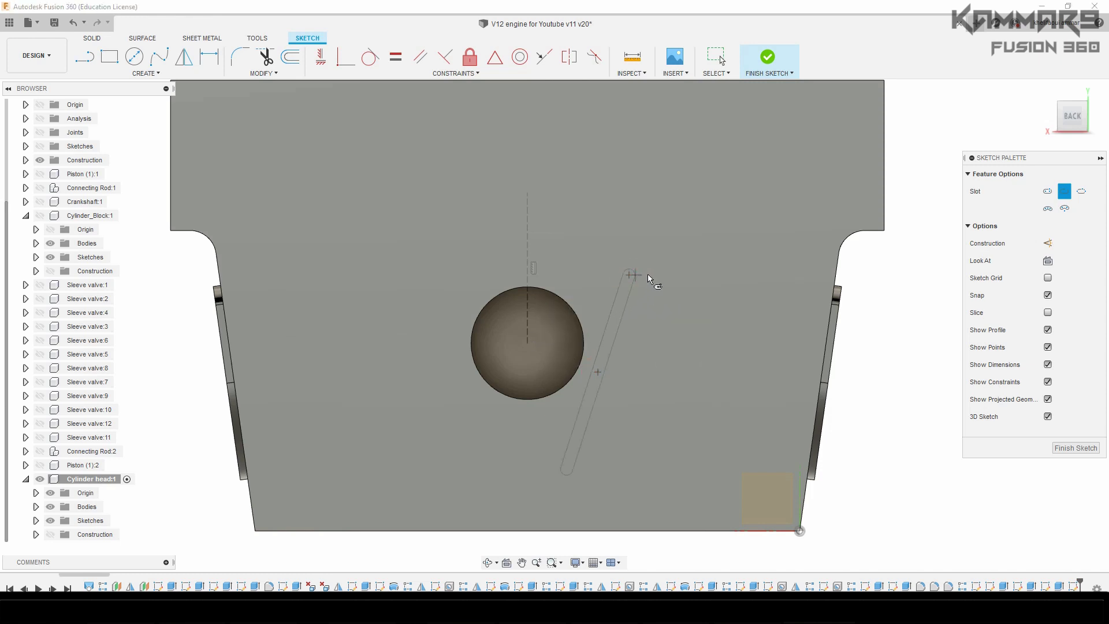
left_click(679, 379)
key("Escape")
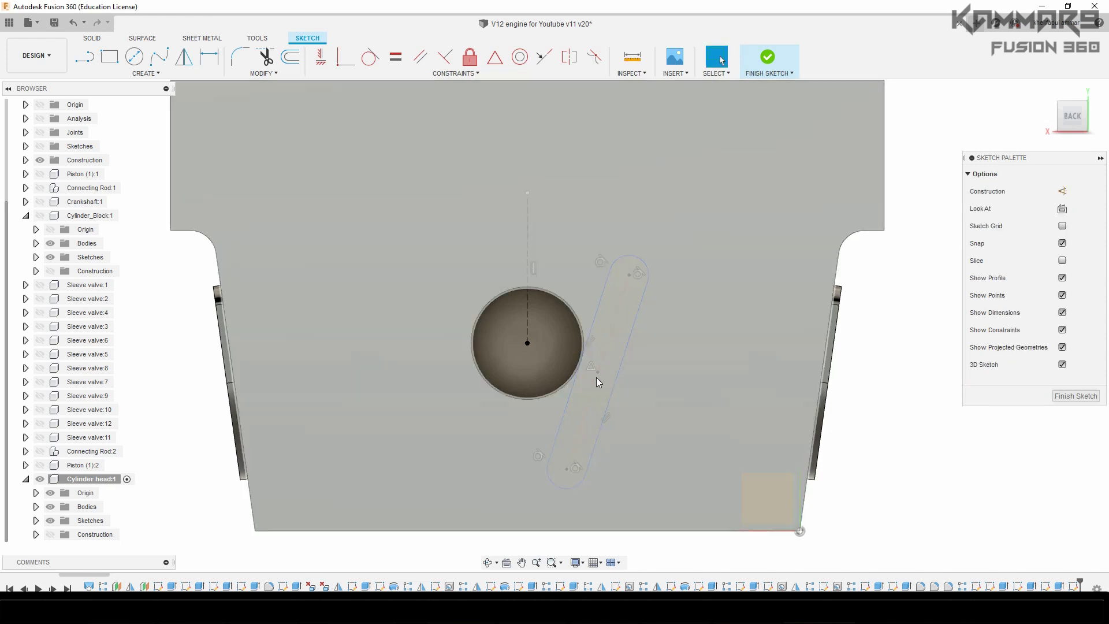
mouse_move(598, 373)
left_mouse_down()
mouse_move(601, 352)
mouse_move(582, 362)
mouse_move(610, 369)
mouse_move(580, 367)
left_mouse_up()
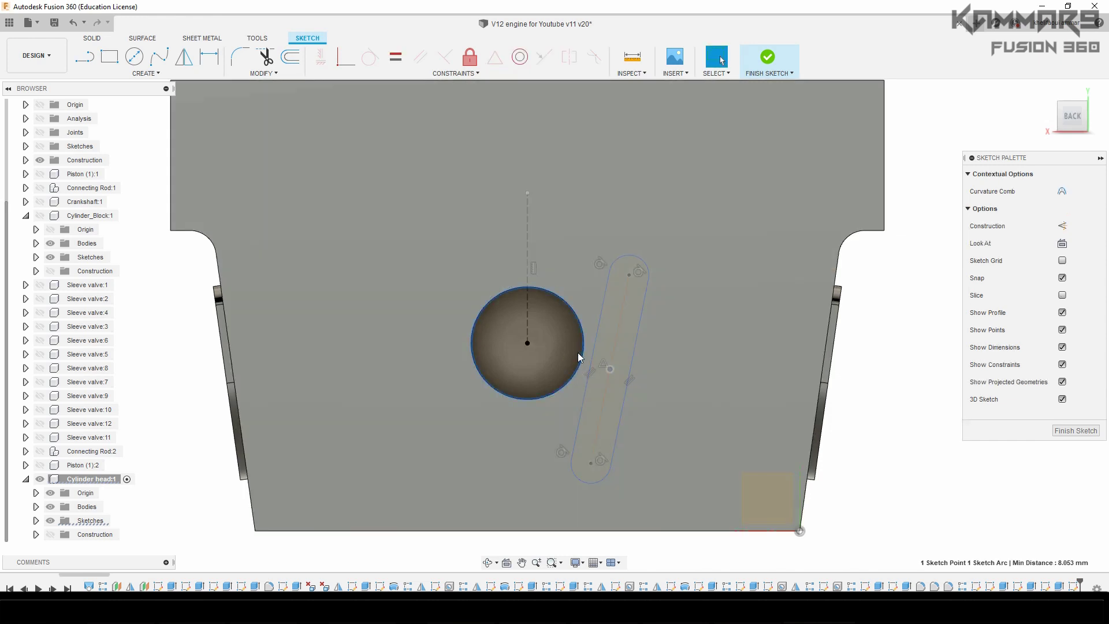
Step: Dimension the slot's centre-to-centre length as 28 mm
key("d")
left_click(573, 406)
left_click(588, 400)
type("28")
key("Return")
Step: Try several visual styles and switch the model display to wireframe with visible edges only
scroll(578, 391, "up", 2)
key("ctrl+8")
key("ctrl+7")
key("ctrl+5")
key("ctrl+4")
key("ctrl+5")
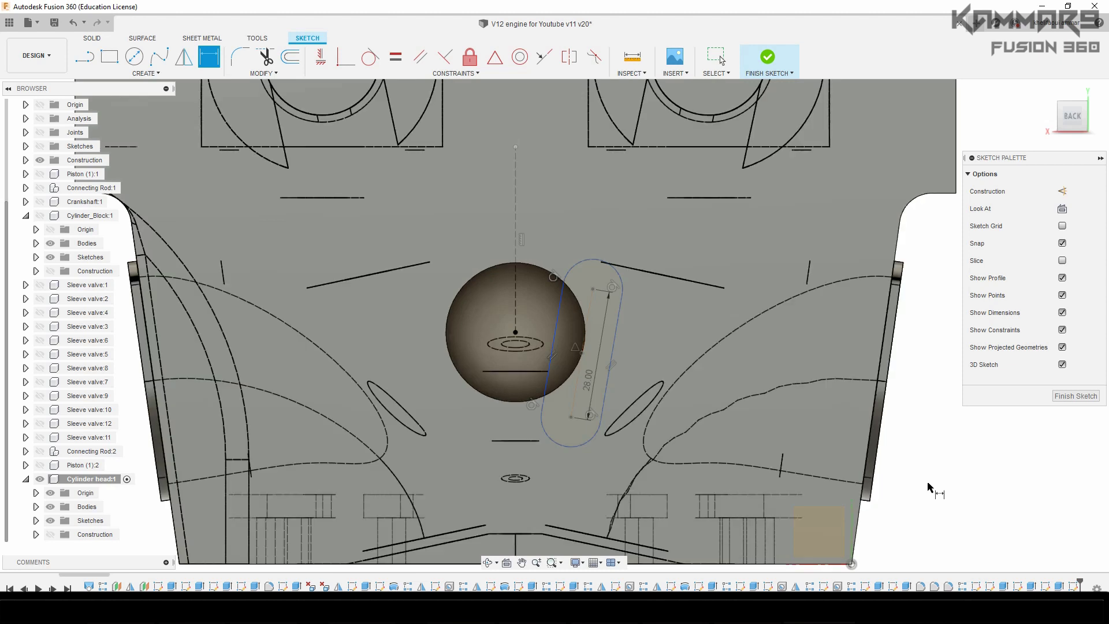
key("ctrl+9")
scroll(932, 484, "down", 1)
scroll(624, 403, "up", 2)
key("Escape")
Step: Dimension the slot's centre 45 mm vertically above the end face's bottom edge
key("d")
left_click(655, 359)
scroll(725, 359, "down", 3)
left_click(734, 476)
left_click(742, 423)
type("45")
key("Return")
Step: Dimension the slot's rounded upper end with a radius of 5 mm
scroll(713, 390, "up", 2)
left_click(747, 244)
left_click(773, 233)
type("5")
key("Return")
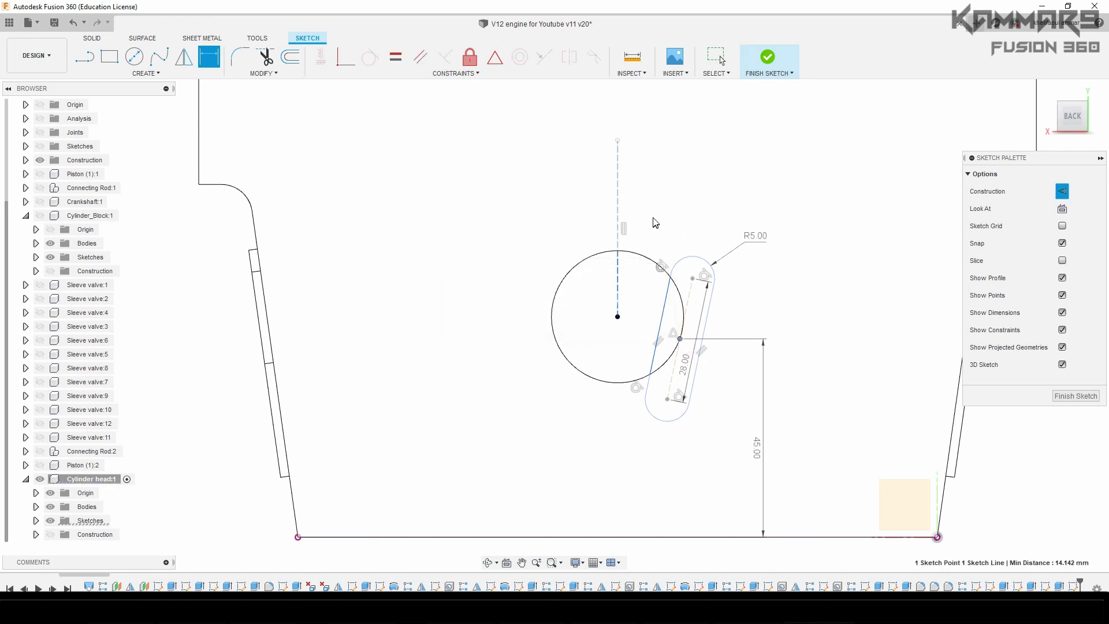
Step: Set the angle between the vertical construction line and the slot's centreline to 15 degrees
key("Escape")
left_click(679, 339)
scroll(725, 440, "down", 1)
scroll(733, 301, "up", 4)
left_click_drag(672, 292, 683, 295)
key("d")
left_click(567, 277)
left_click(671, 327)
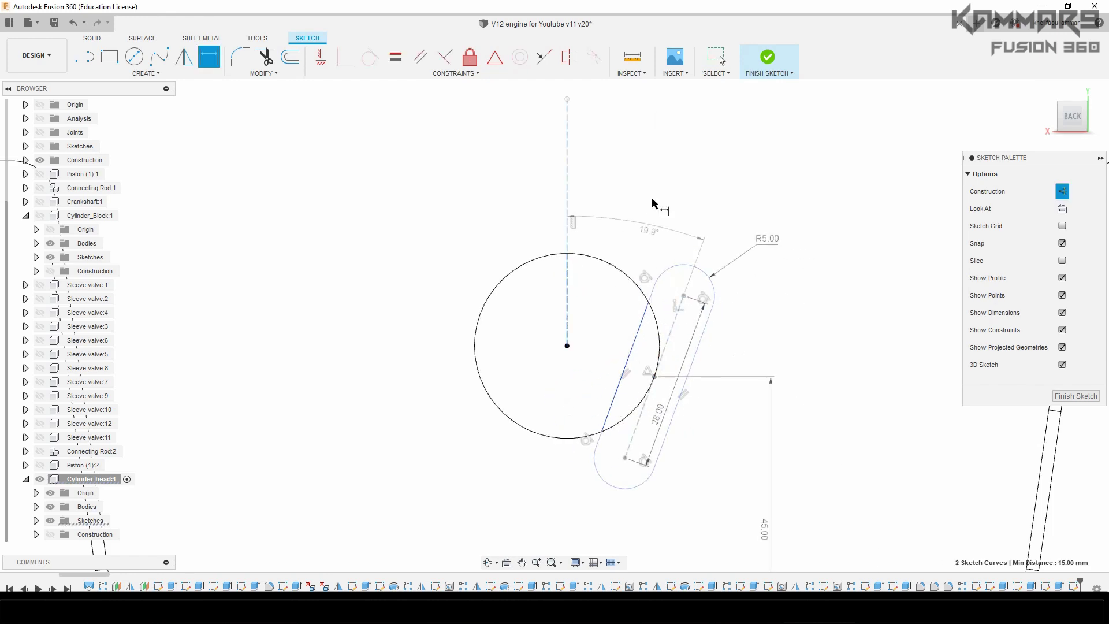
left_click(653, 202)
type("15")
key("Return")
key("Escape")
scroll(660, 495, "down", 1)
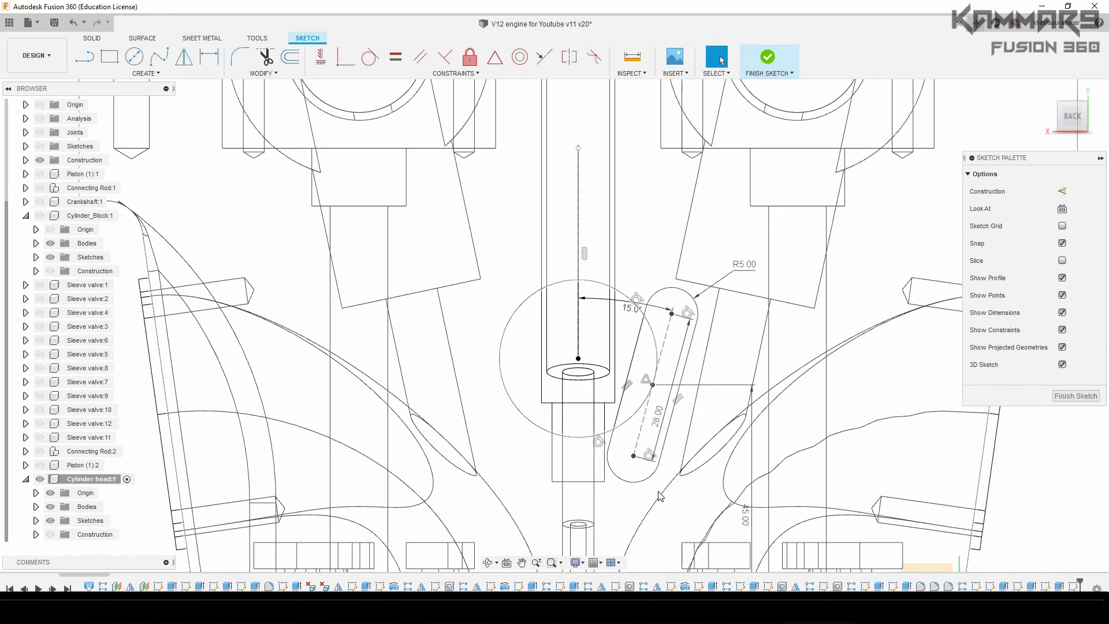
Step: Mirror the whole slot about the vertical construction line through the hole's centre
scroll(635, 503, "up", 1)
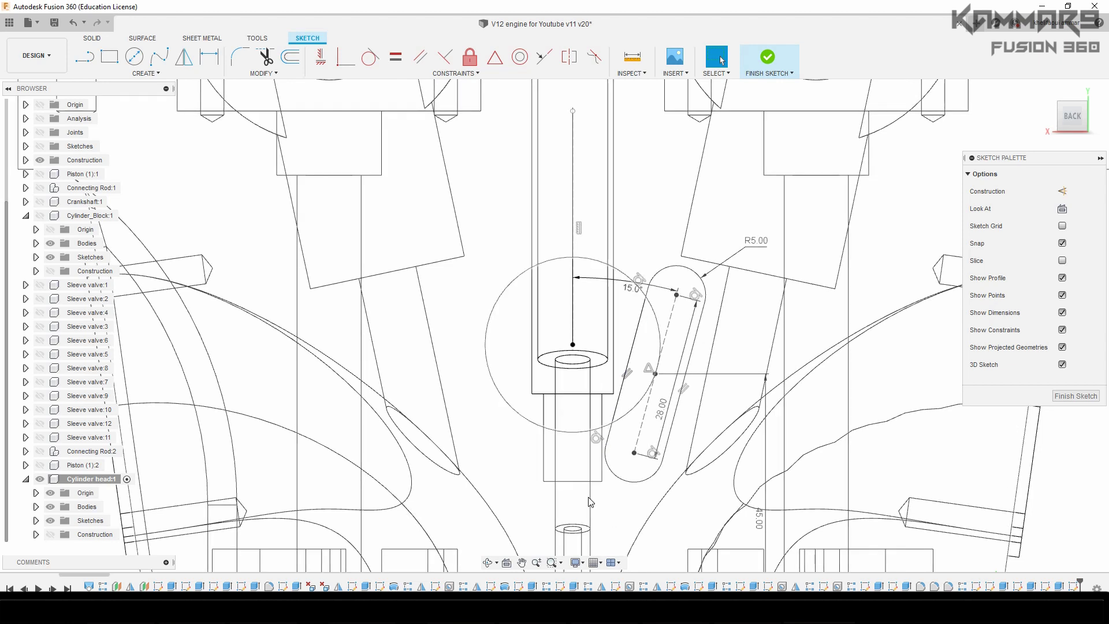
left_click(638, 227)
key("Escape")
double_click(649, 450)
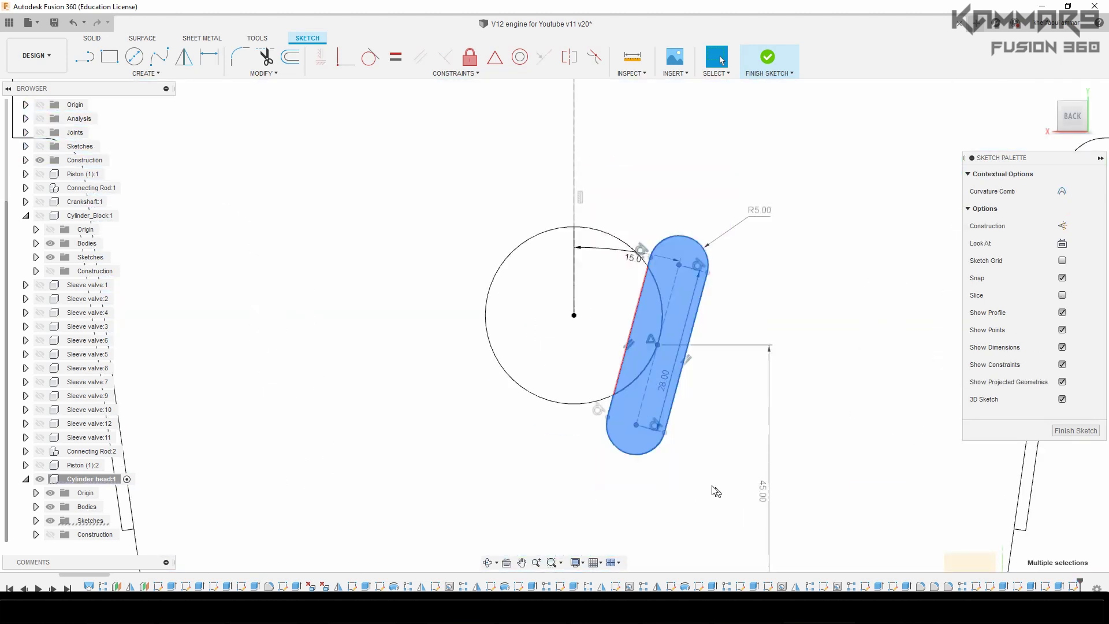
left_click(184, 56)
left_click(199, 199)
left_click(574, 289)
left_click(213, 235)
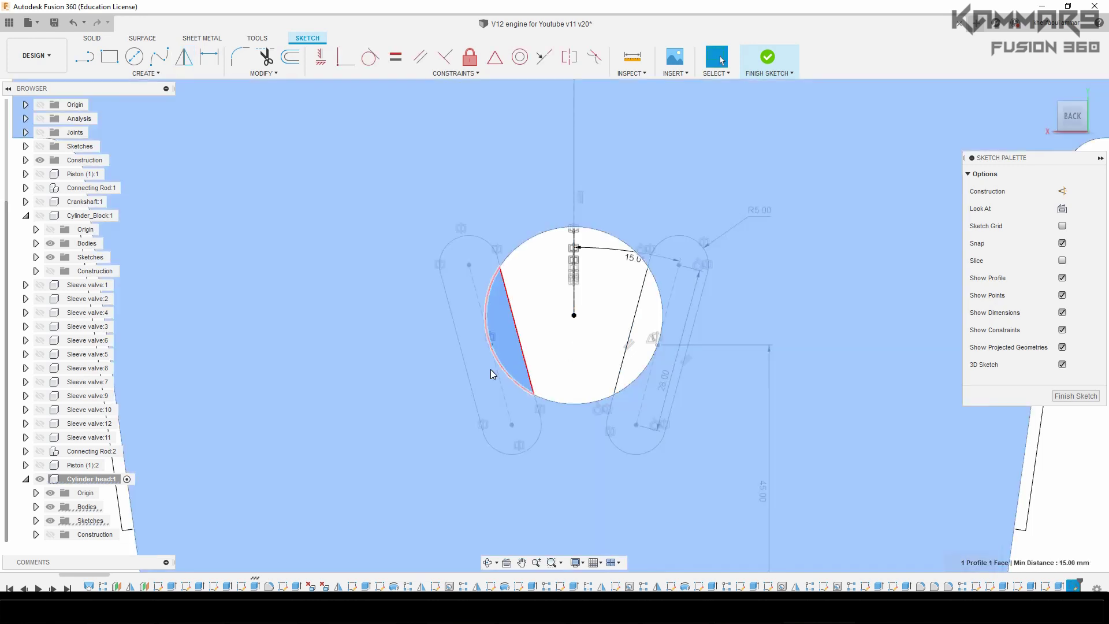
Step: Set up an extruded cut of the four profiles forming both slots, with a distance of -571 mm into the cylinder head
key("q")
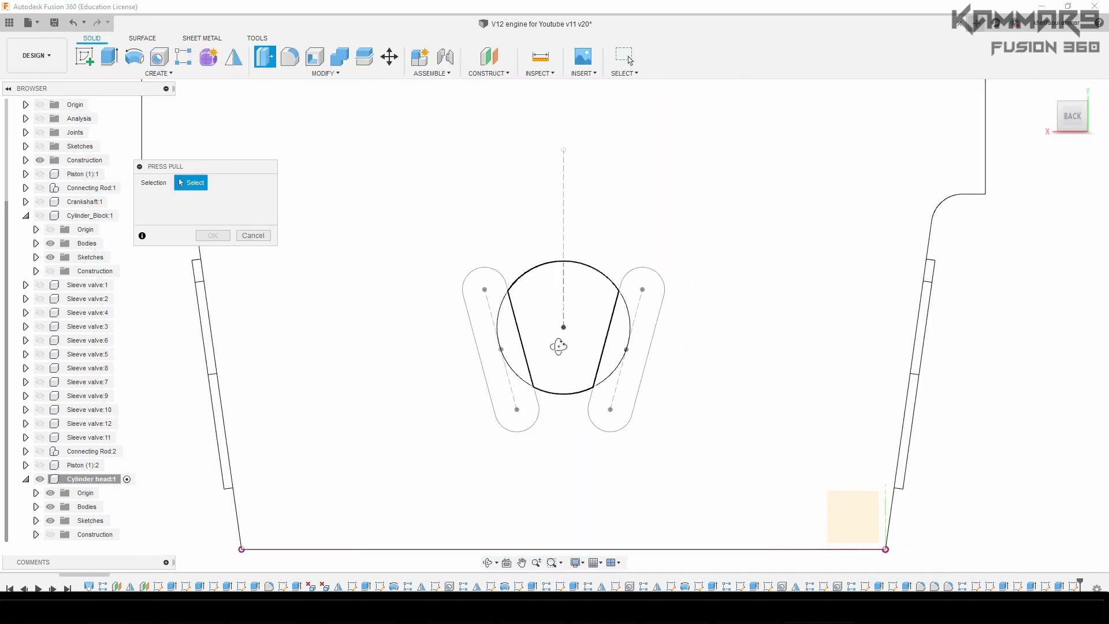
scroll(550, 370, "down", 5)
scroll(462, 534, "up", 6)
scroll(443, 554, "up", 2)
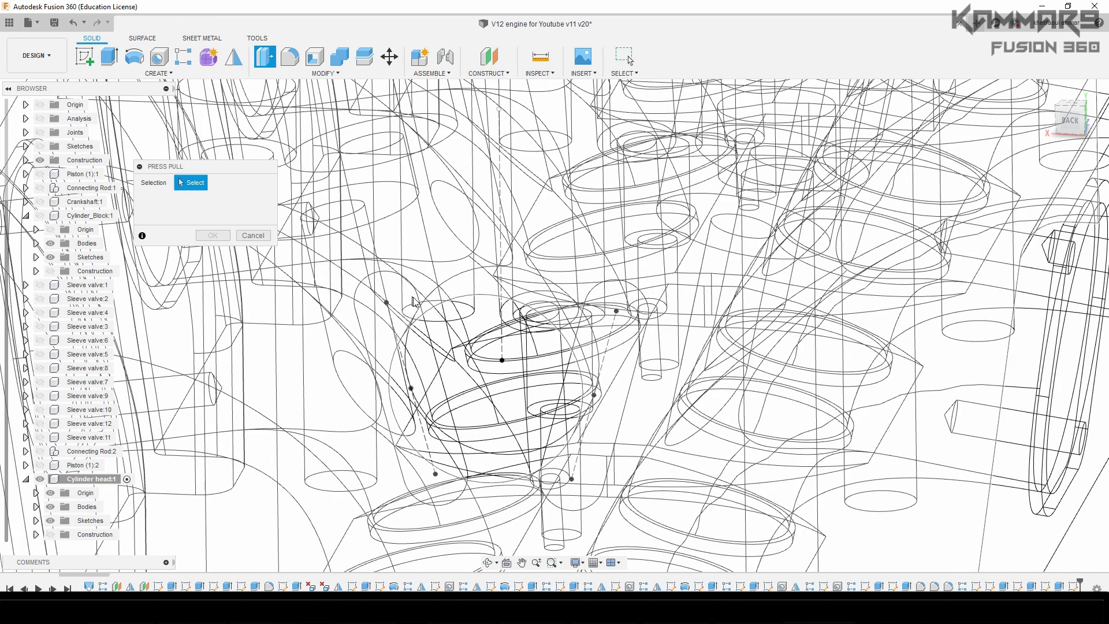
left_click(437, 370)
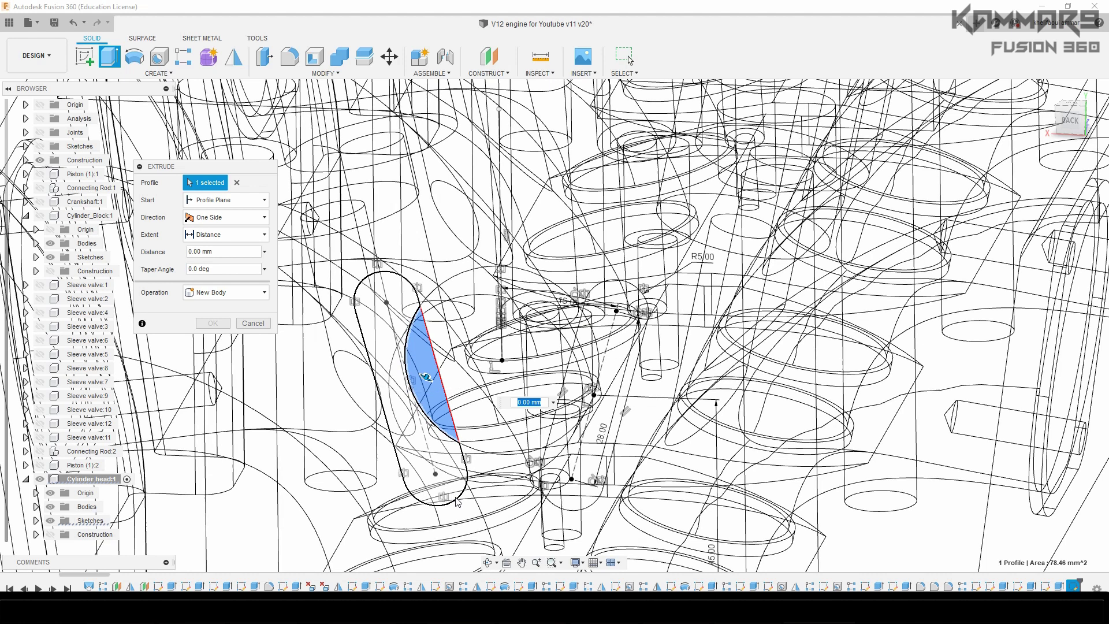
left_click(455, 496)
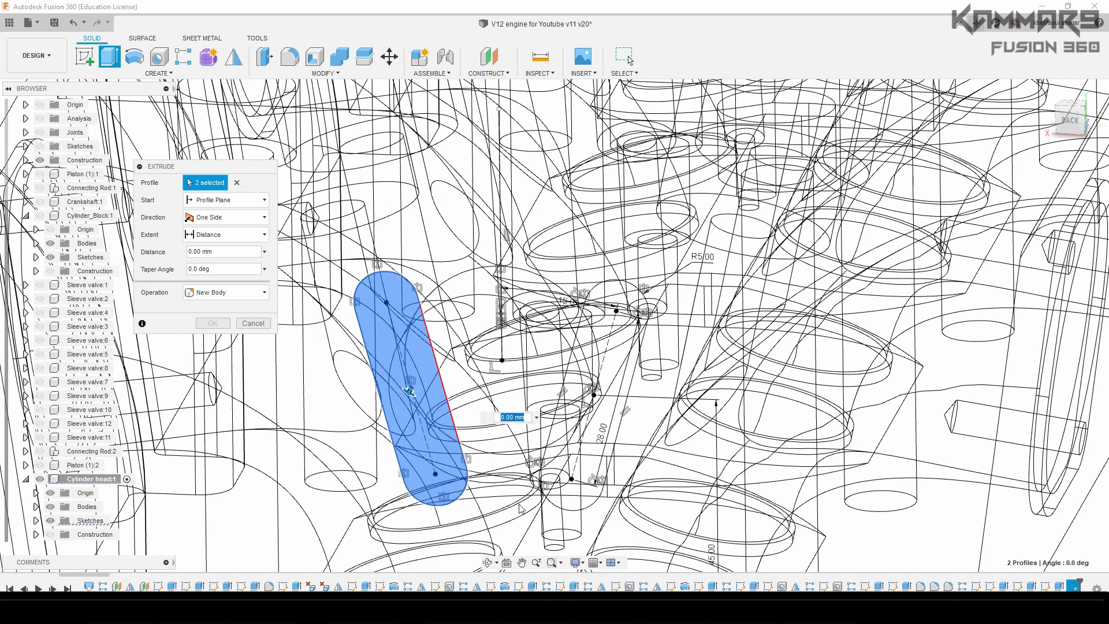
left_click(574, 513)
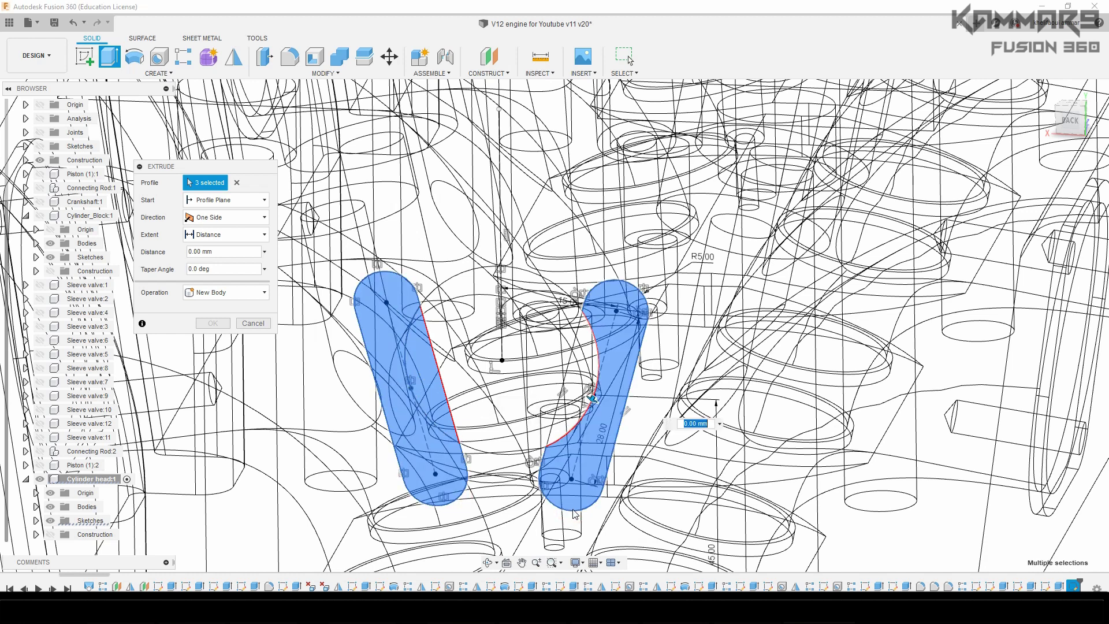
left_click(578, 407)
left_click_drag(575, 381, 652, 333)
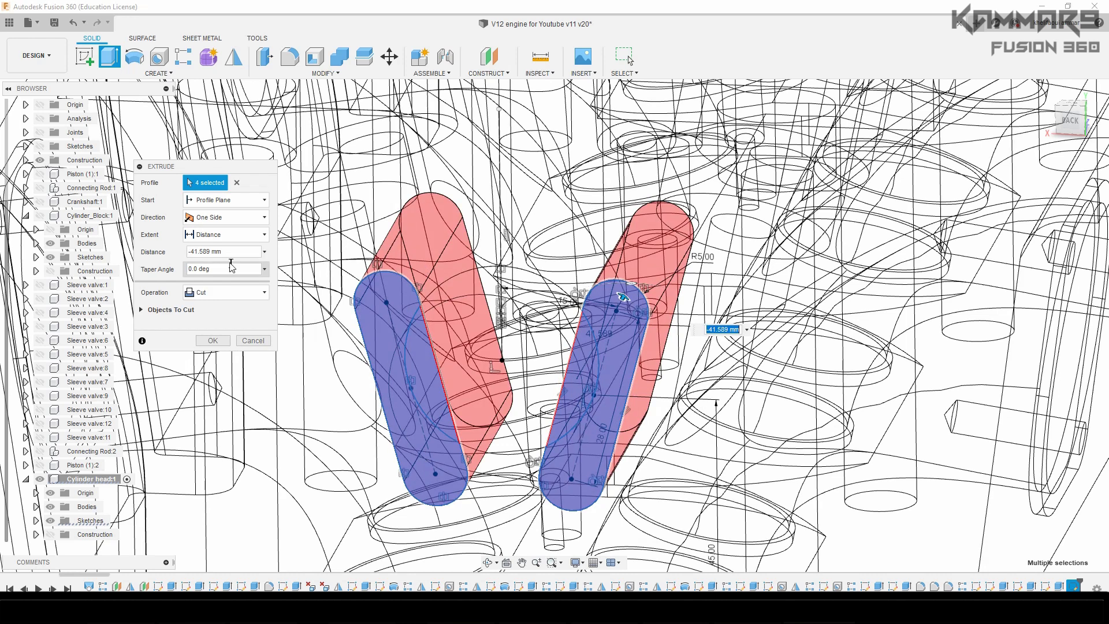
left_click(231, 252)
type("-571")
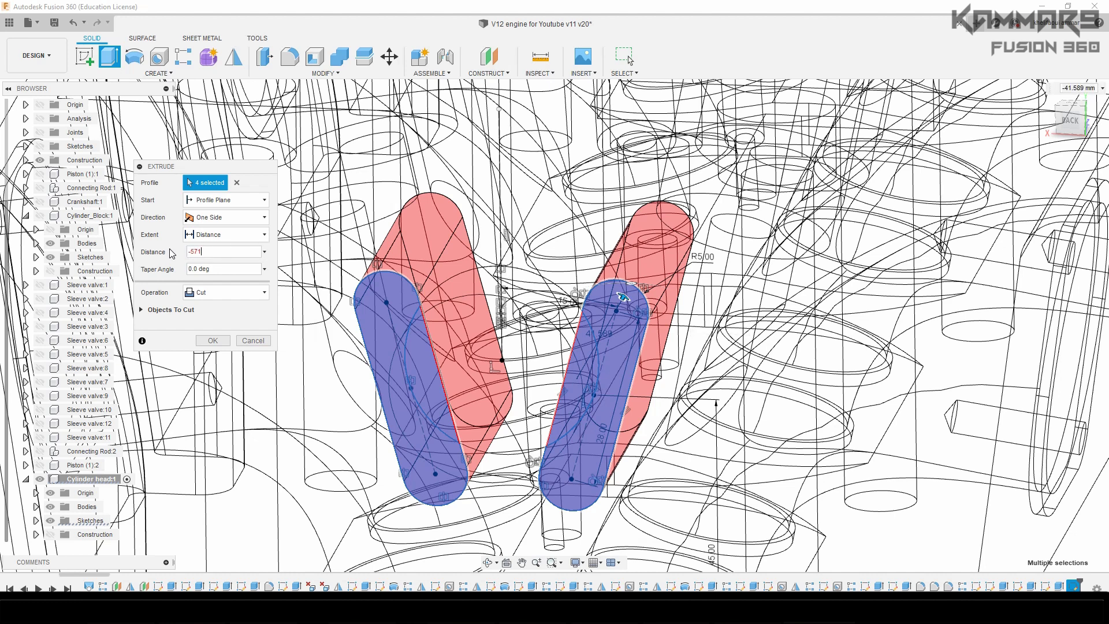
key("Tab")
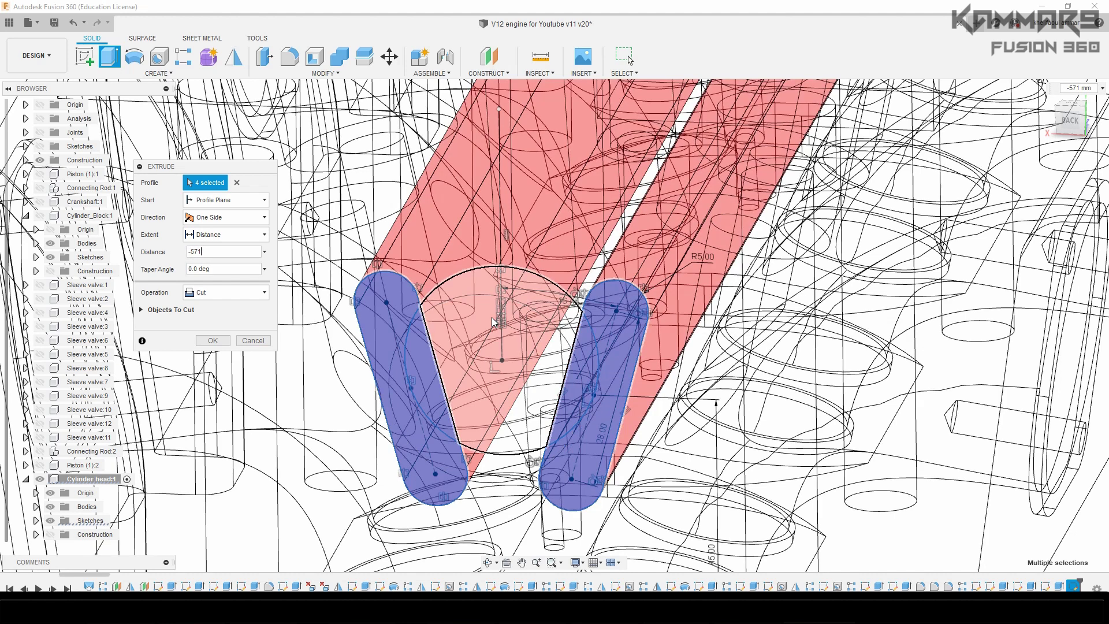
Step: Check the slot cut's reach along the cylinder head from the left side and accept the extrusion
scroll(492, 317, "down", 5)
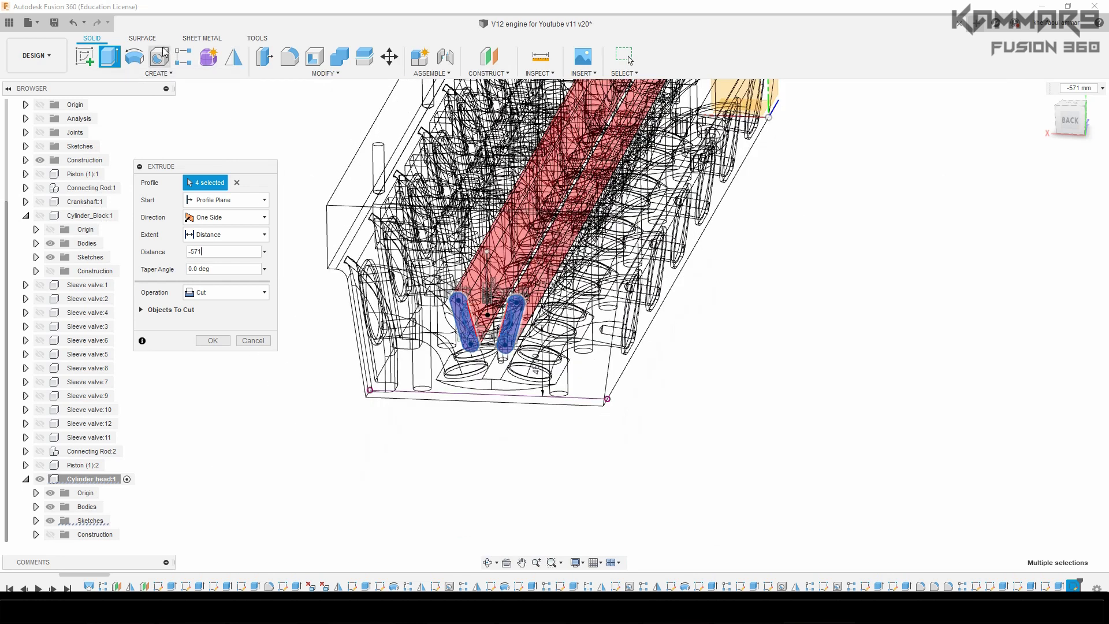
left_click(1085, 121)
left_click(1087, 122)
scroll(633, 169, "down", 3)
scroll(634, 169, "down", 2)
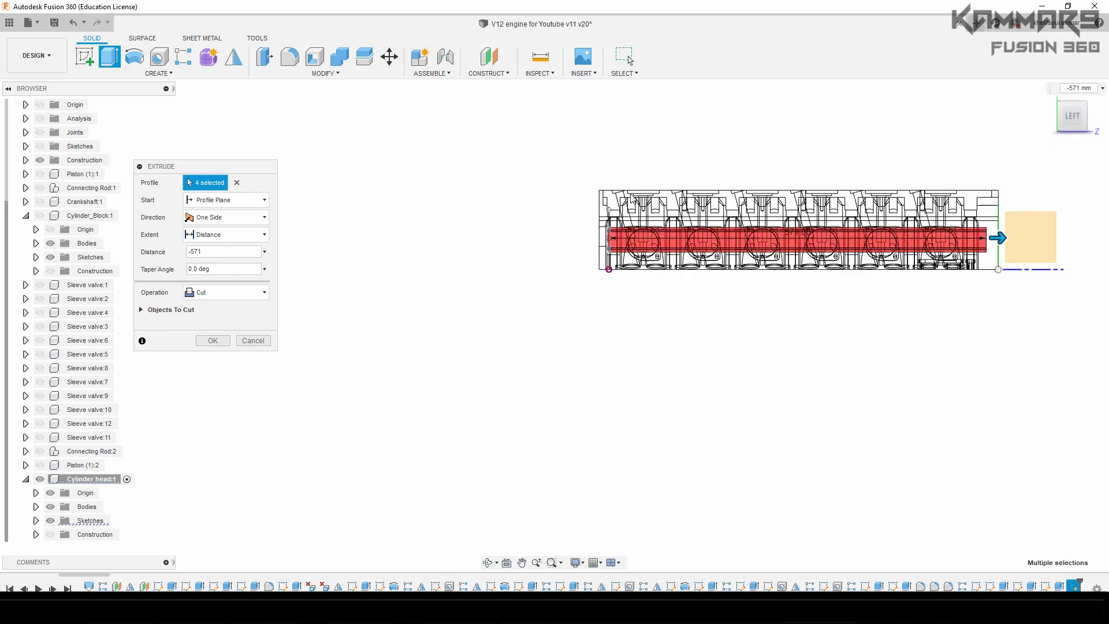
scroll(927, 237, "up", 4)
scroll(989, 257, "up", 2)
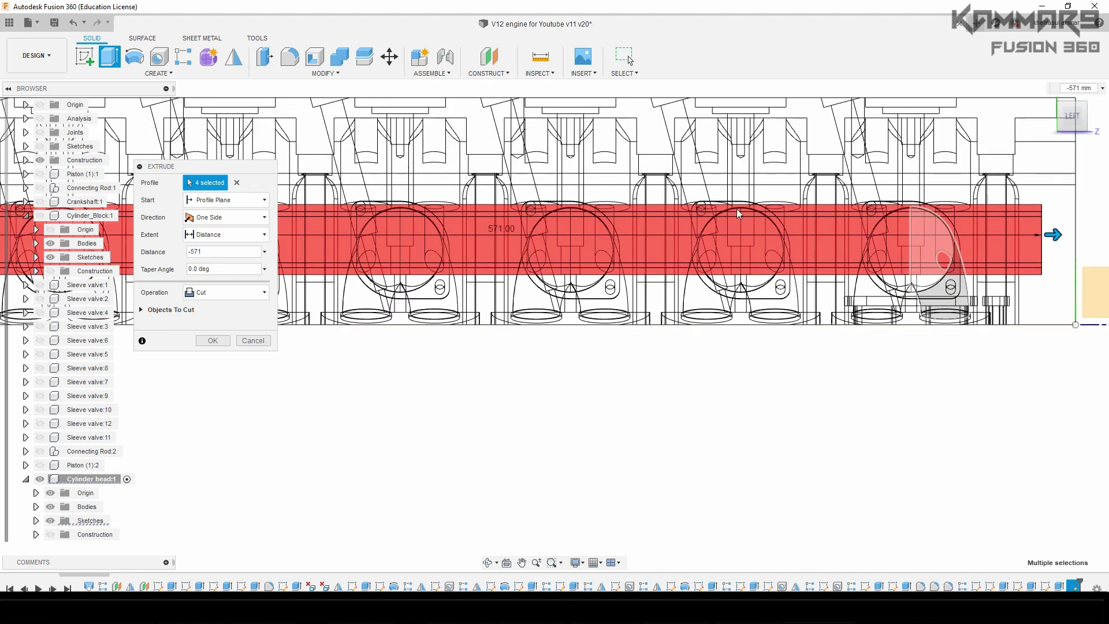
left_click(219, 341)
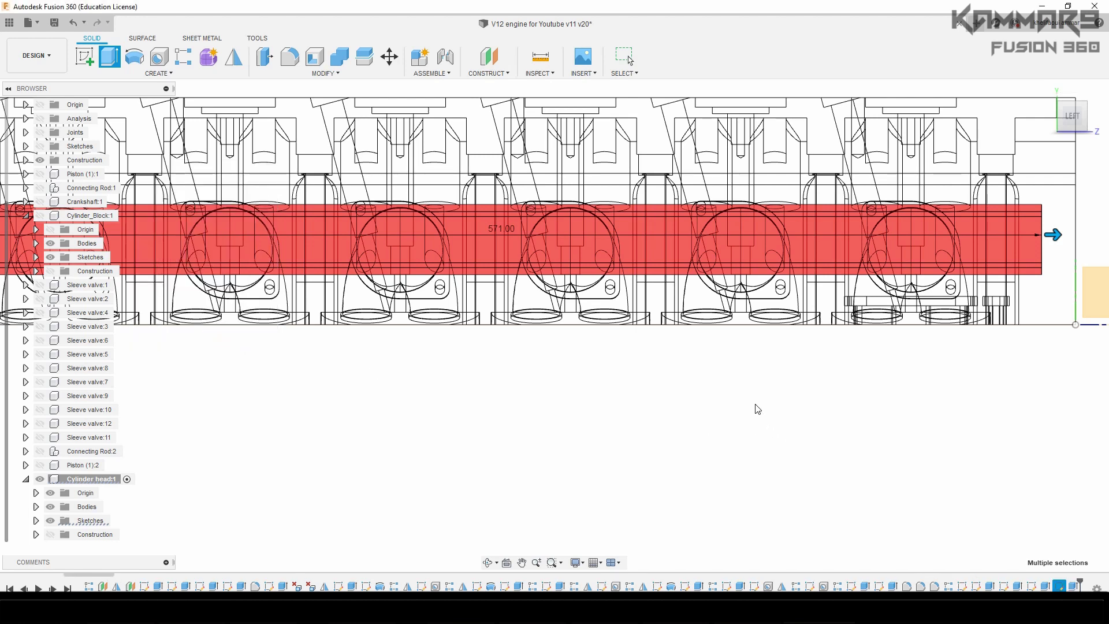
Step: Start a sketch on the cylinder head's back end face and display the model in wireframe
scroll(843, 354, "down", 5)
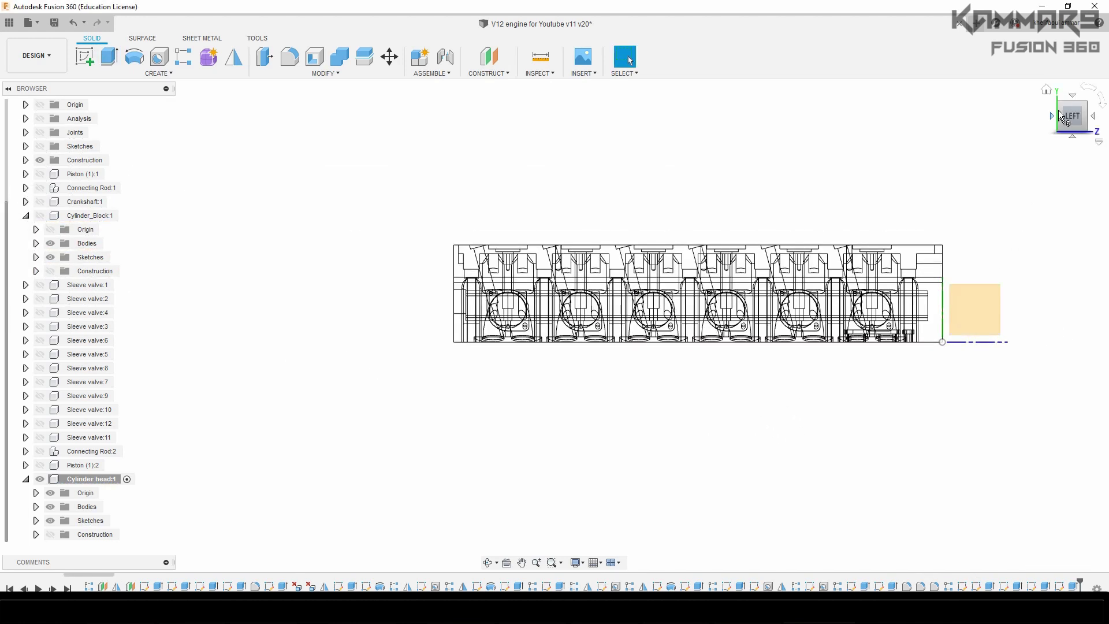
left_click(1059, 115)
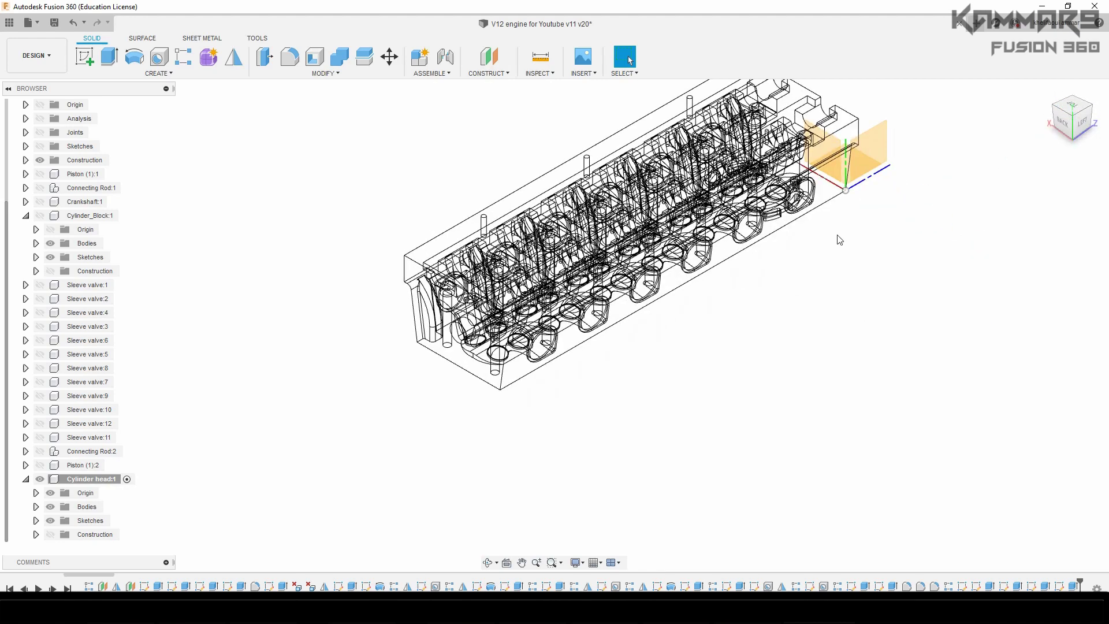
scroll(612, 231, "up", 3)
middle_click_drag(542, 343, 532, 316, "shift")
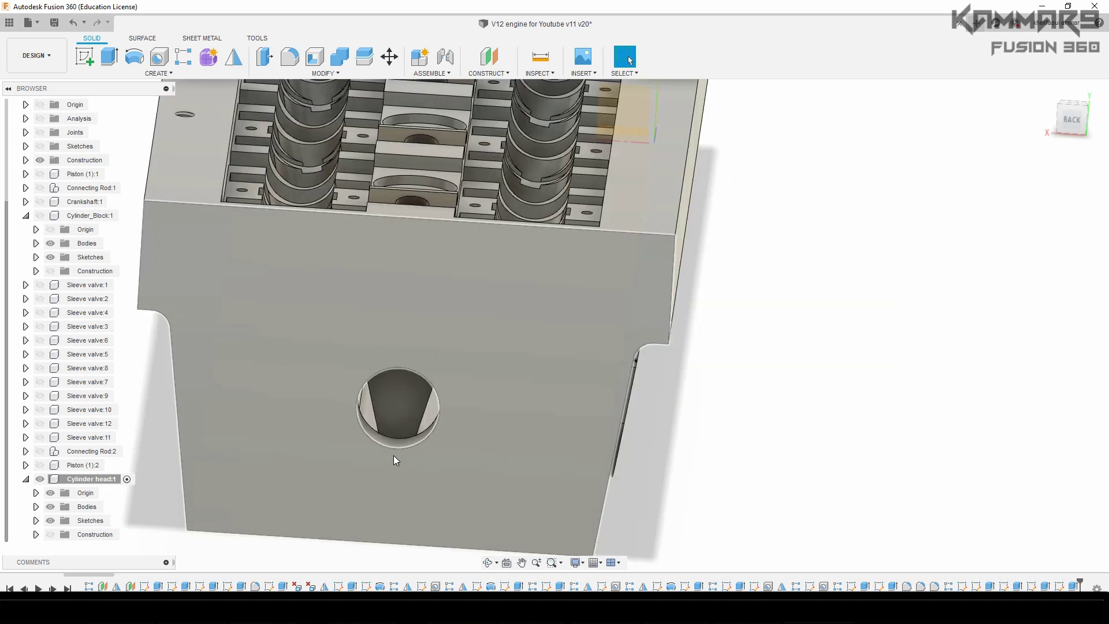
left_click(393, 455)
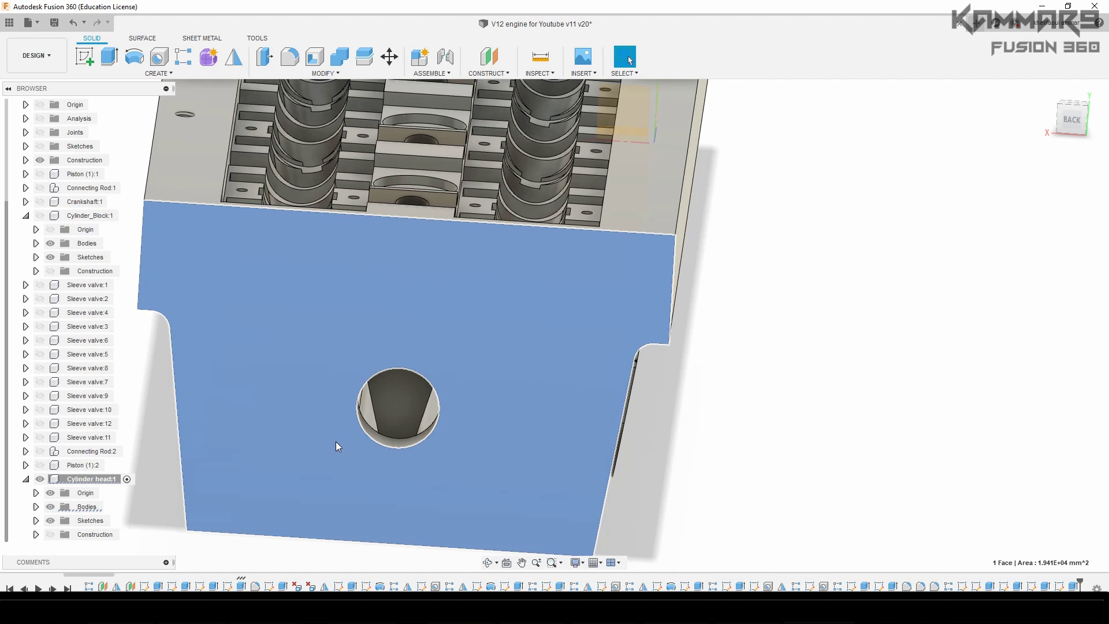
left_click(85, 59)
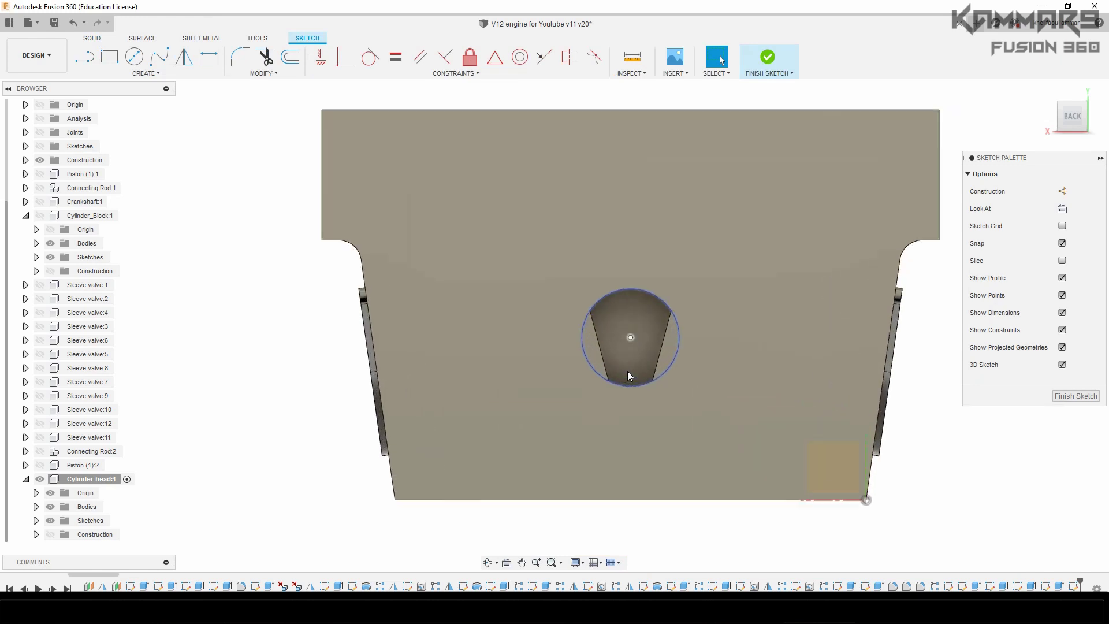
key("ctrl+7")
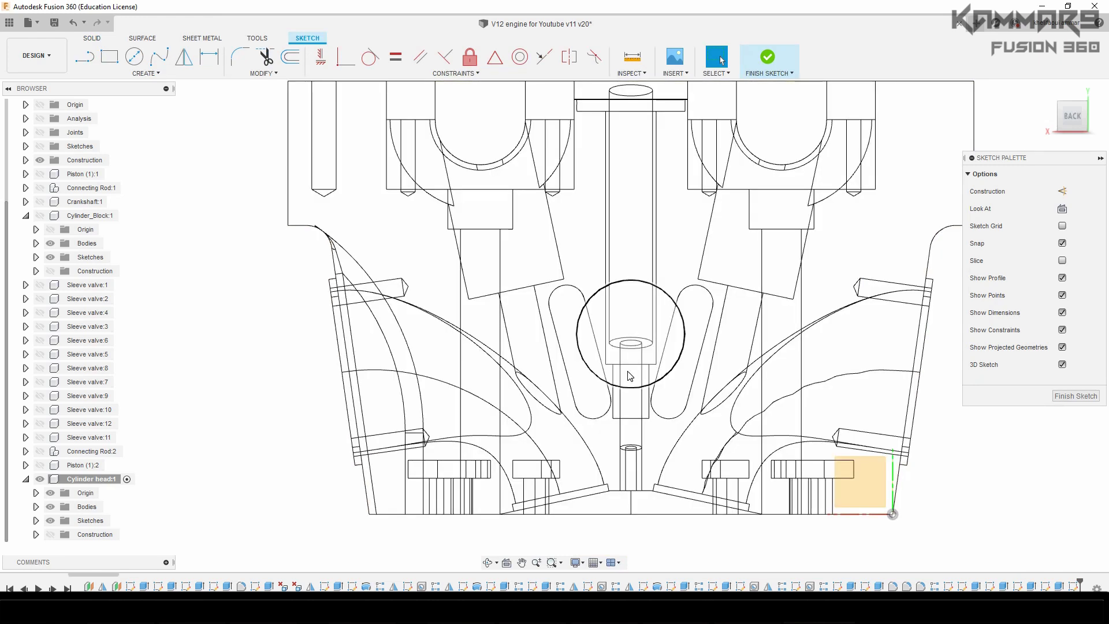
scroll(601, 390, "down", 2)
scroll(703, 460, "up", 2)
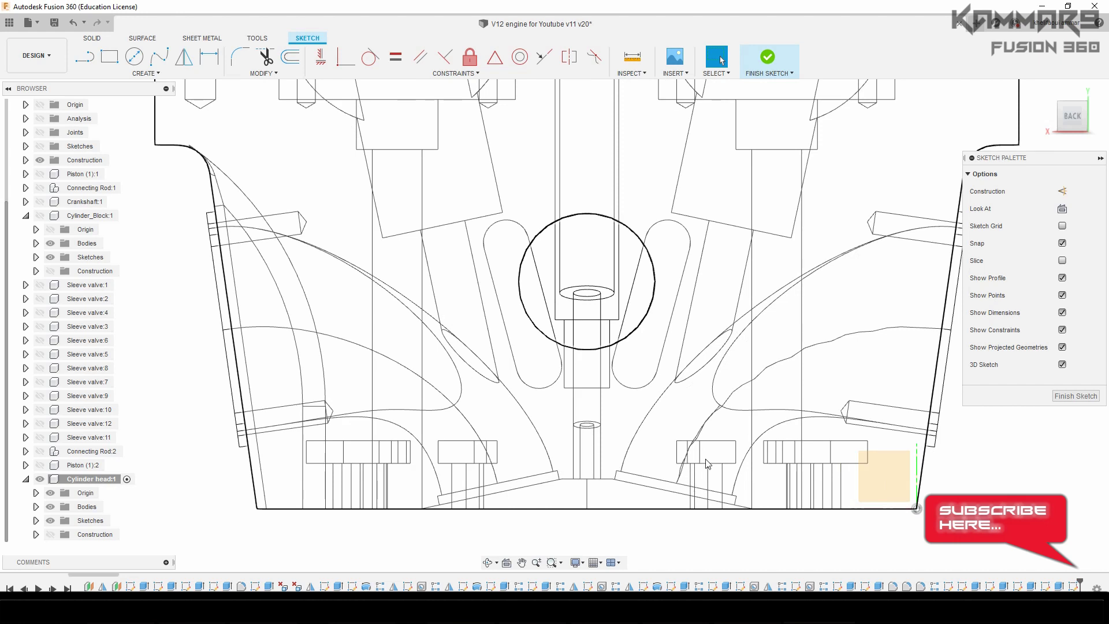
scroll(751, 456, "up", 2)
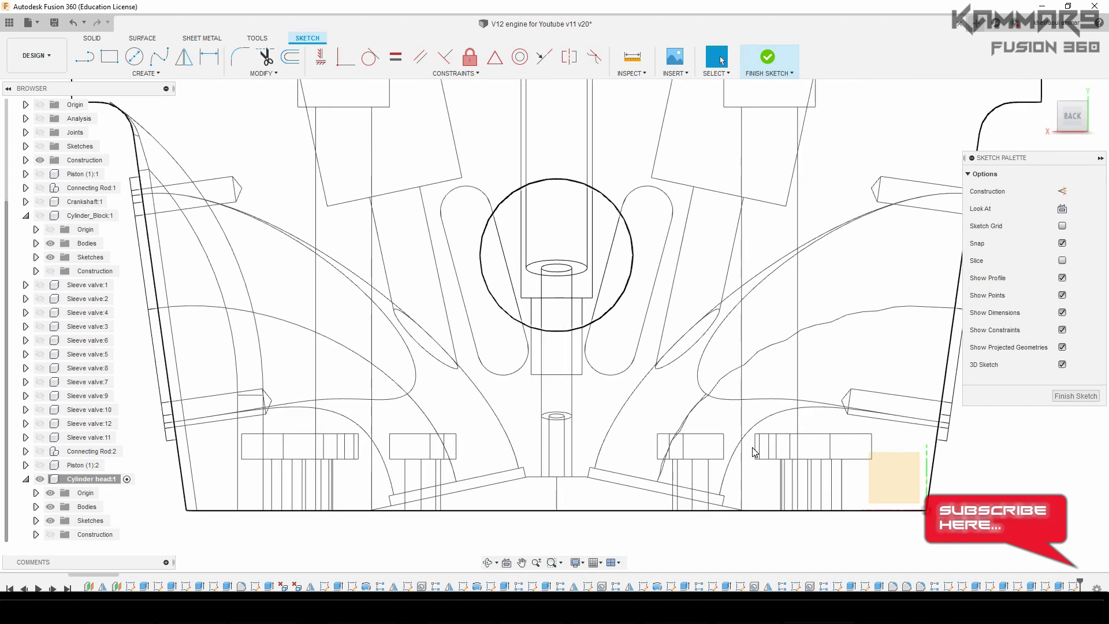
scroll(774, 457, "up", 1)
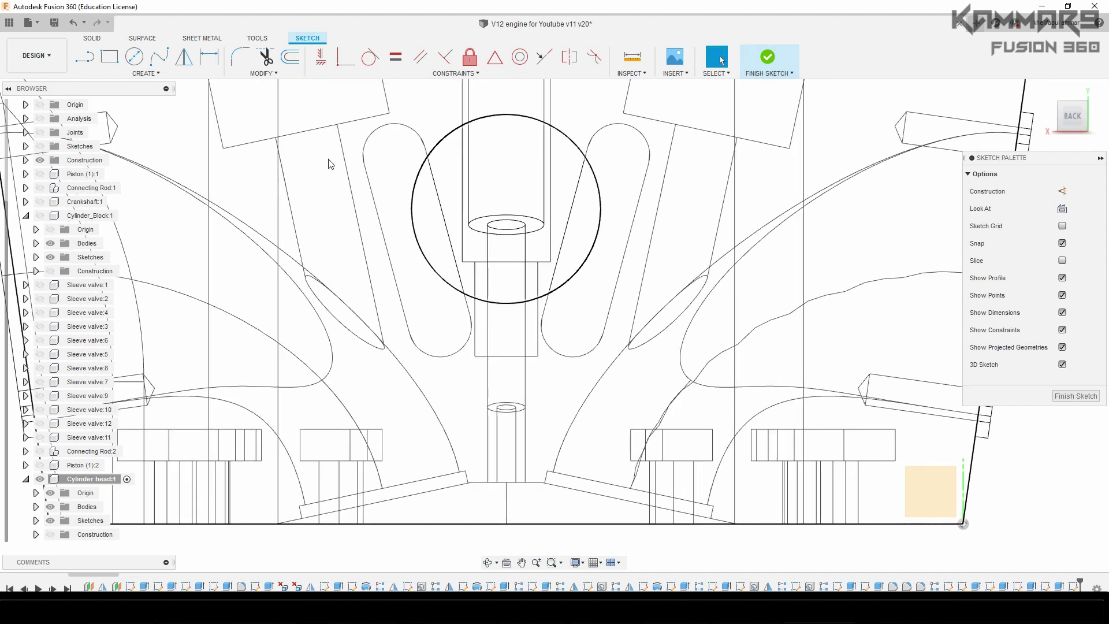
Step: Sketch a rectangle about 14 by 5 mm at the bolt recess beside the slots and delete its vertical side nearest the centre
left_click(109, 62)
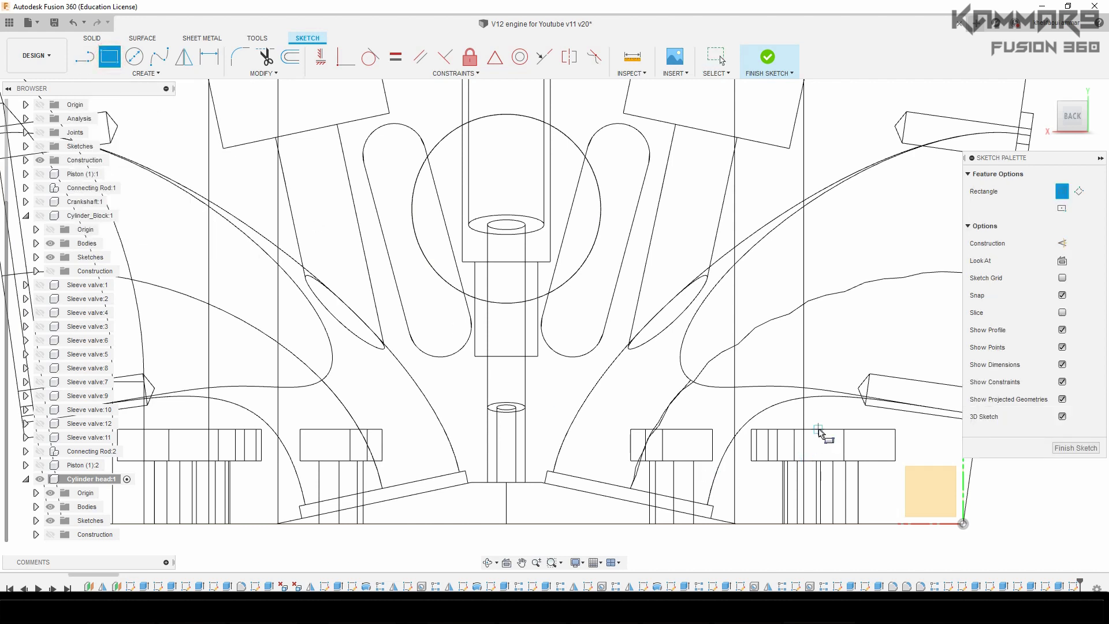
left_click(818, 429)
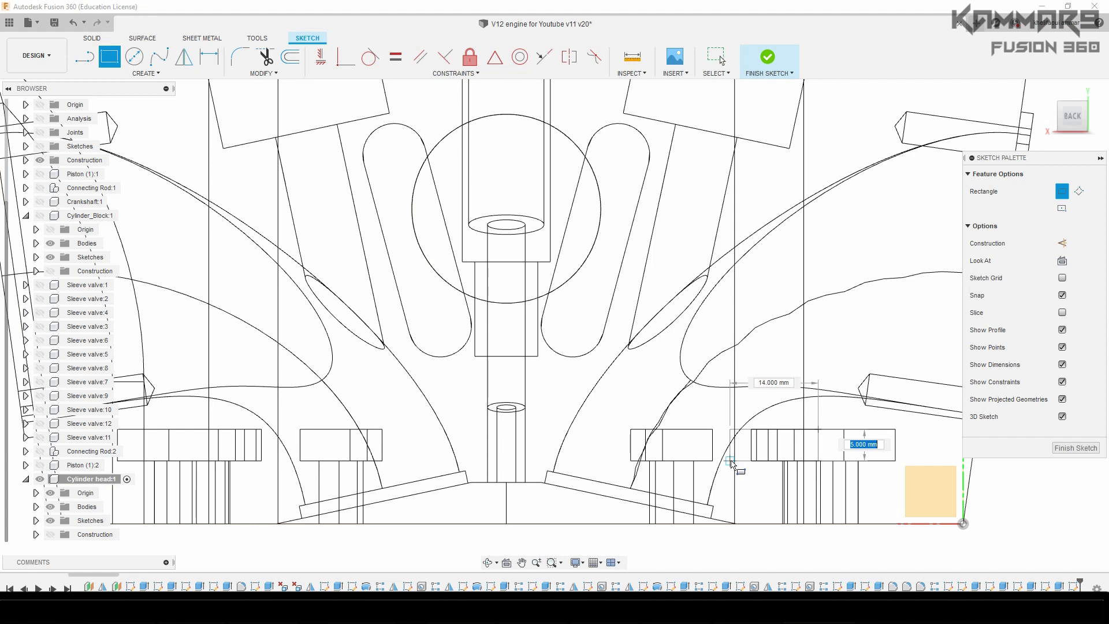
left_click(731, 462)
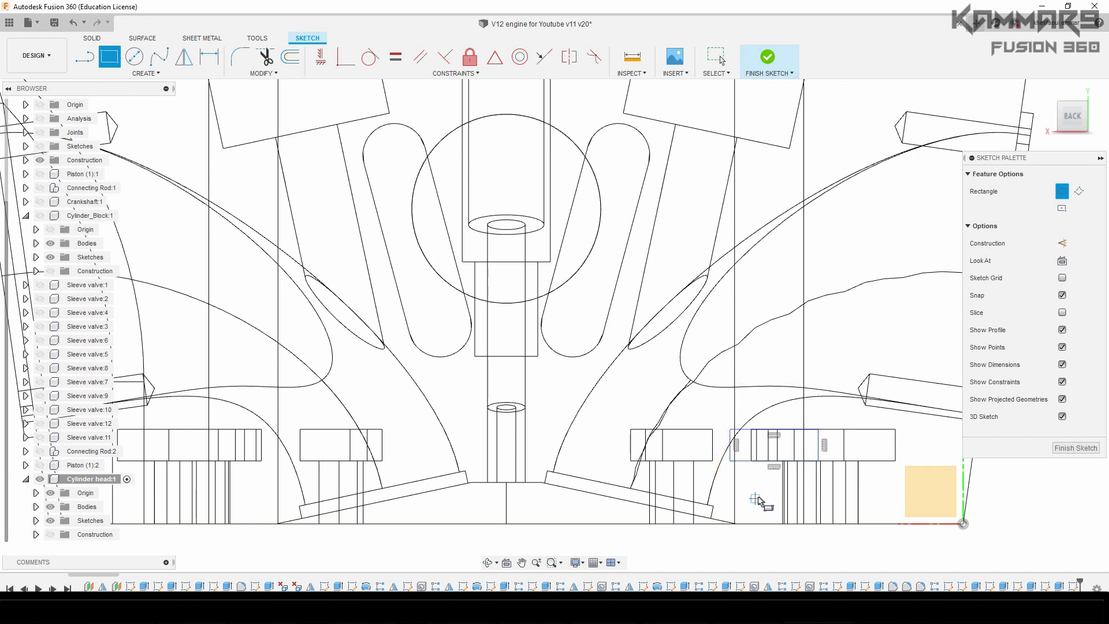
key("Escape")
left_click(730, 456)
key("Delete")
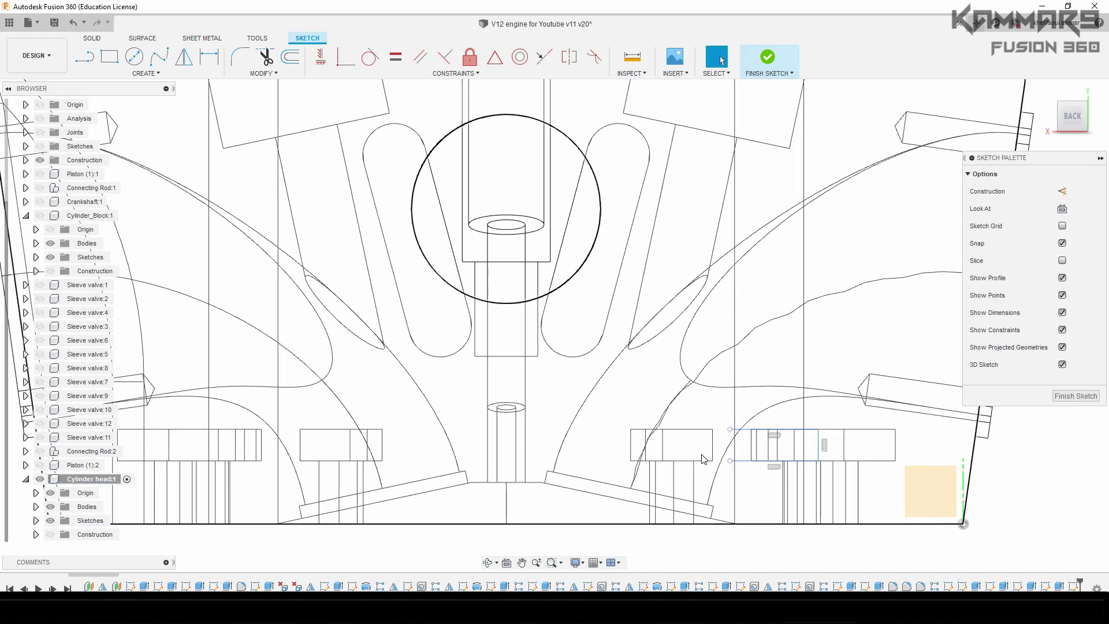
Step: Project the outline of the slot nearest the rectangle into the sketch
left_click(159, 56)
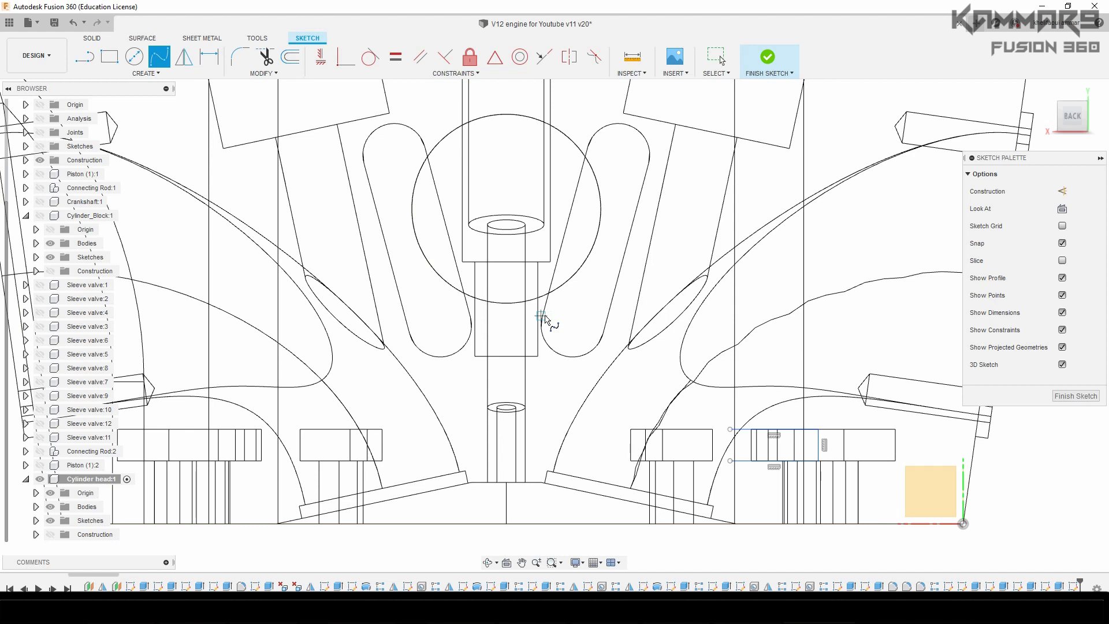
key("Escape")
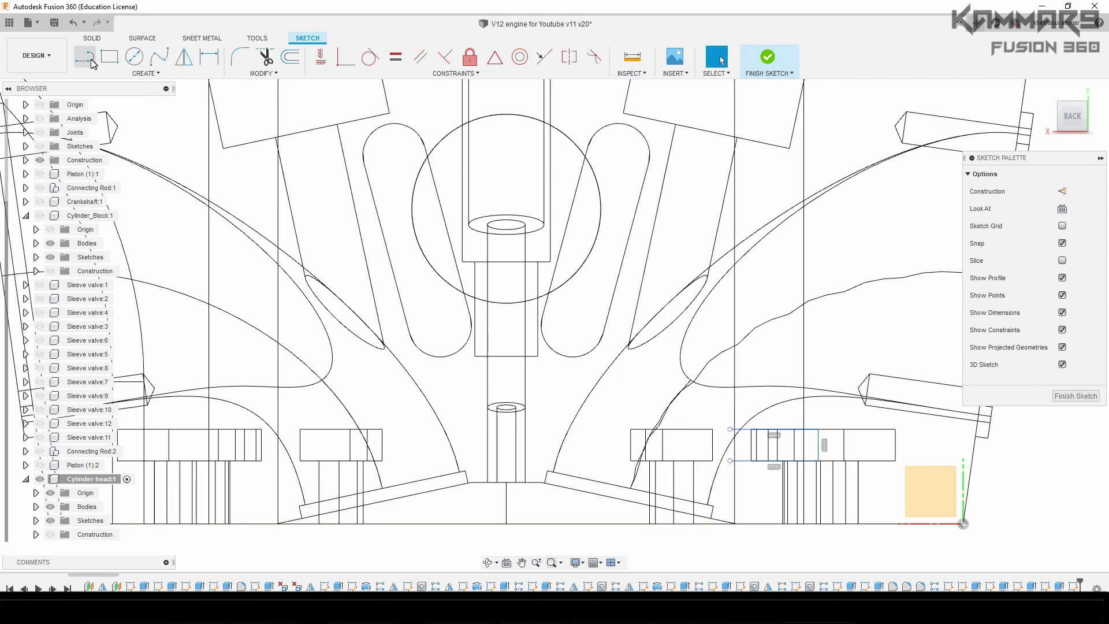
key("p")
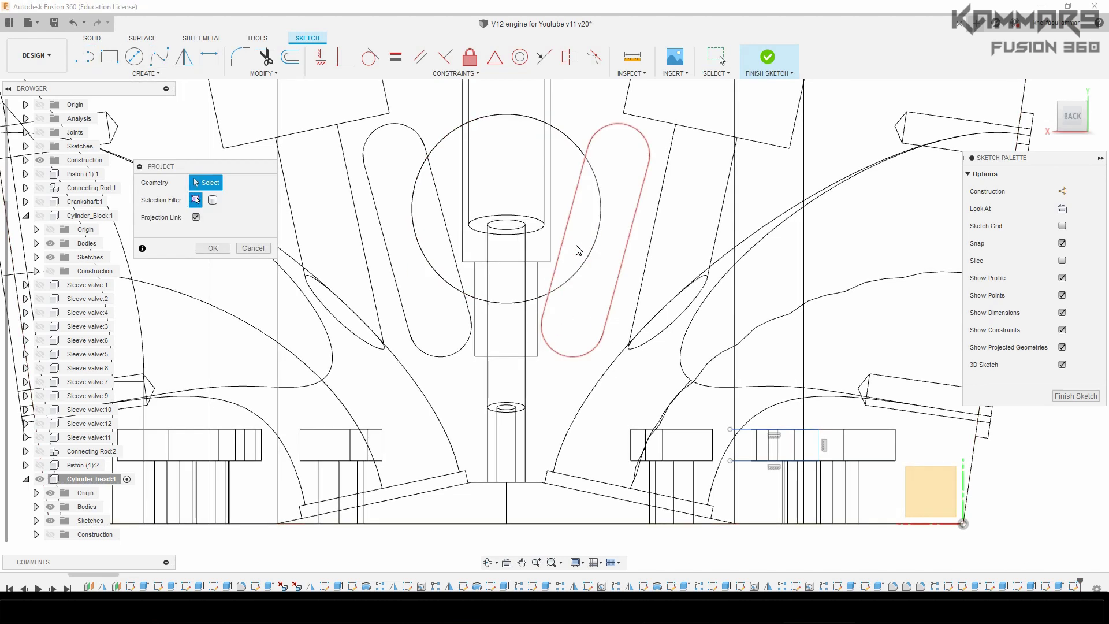
left_click(577, 248)
key("Return")
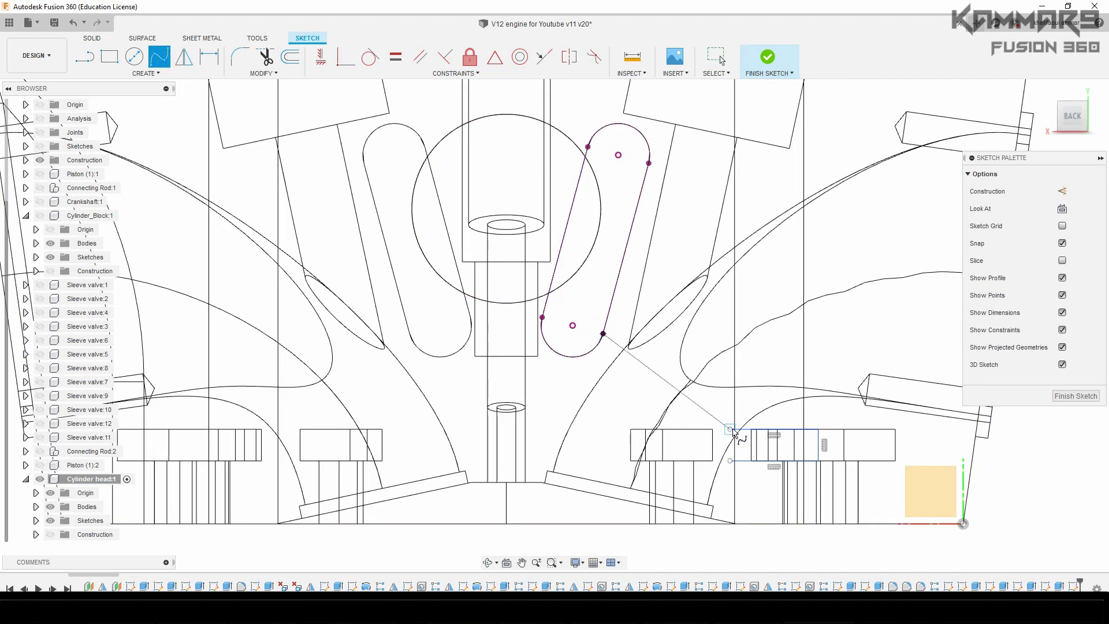
Step: Sketch two fit point splines from the lower ends of the slot's straight sides to the rectangle's open corners
left_click(542, 317)
left_click(730, 460)
left_click(713, 485)
key("Escape")
left_click_drag(711, 446, 681, 461)
left_click(650, 455)
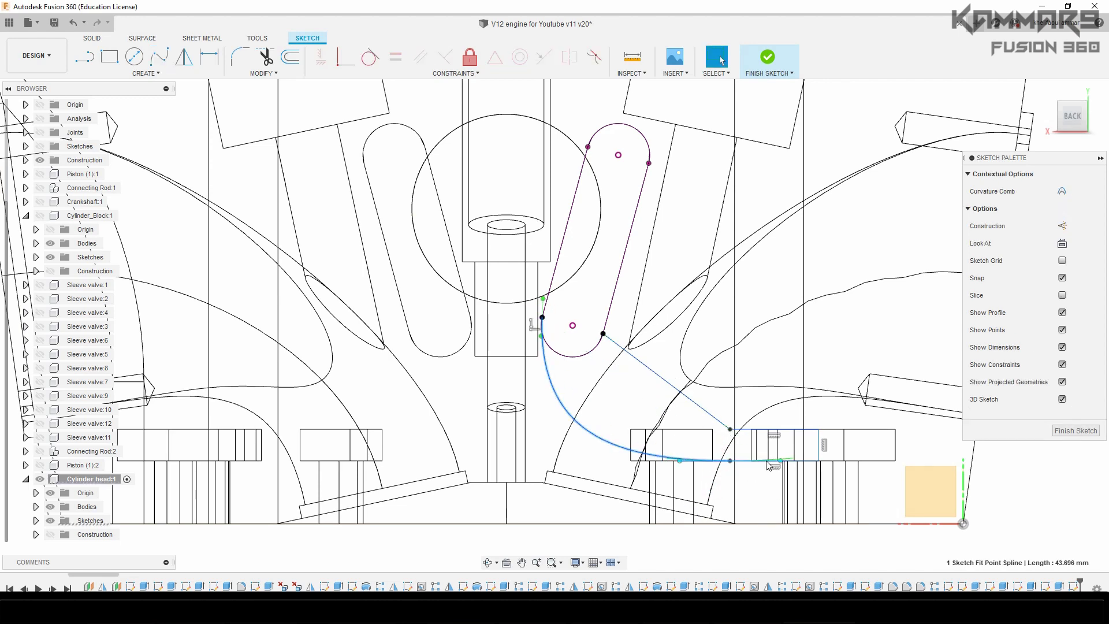
Step: Make both splines tangent to the rectangle's upper and lower edges
scroll(783, 461, "up", 1)
left_click(801, 461, "ctrl")
scroll(801, 462, "up", 4)
left_click(638, 376)
left_click(725, 387, "ctrl")
left_click(373, 59)
left_click(584, 458)
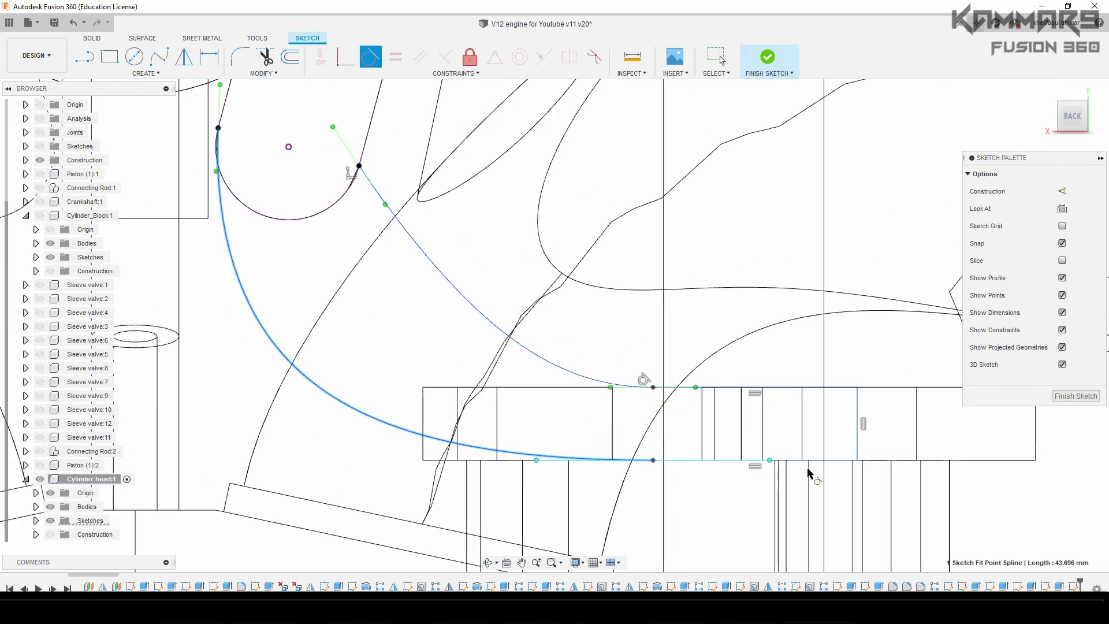
left_click(807, 462)
Step: Make both splines tangent to the projected slot's straight sides
scroll(372, 302, "down", 3)
scroll(302, 226, "up", 3)
left_click(296, 228)
left_click(303, 318)
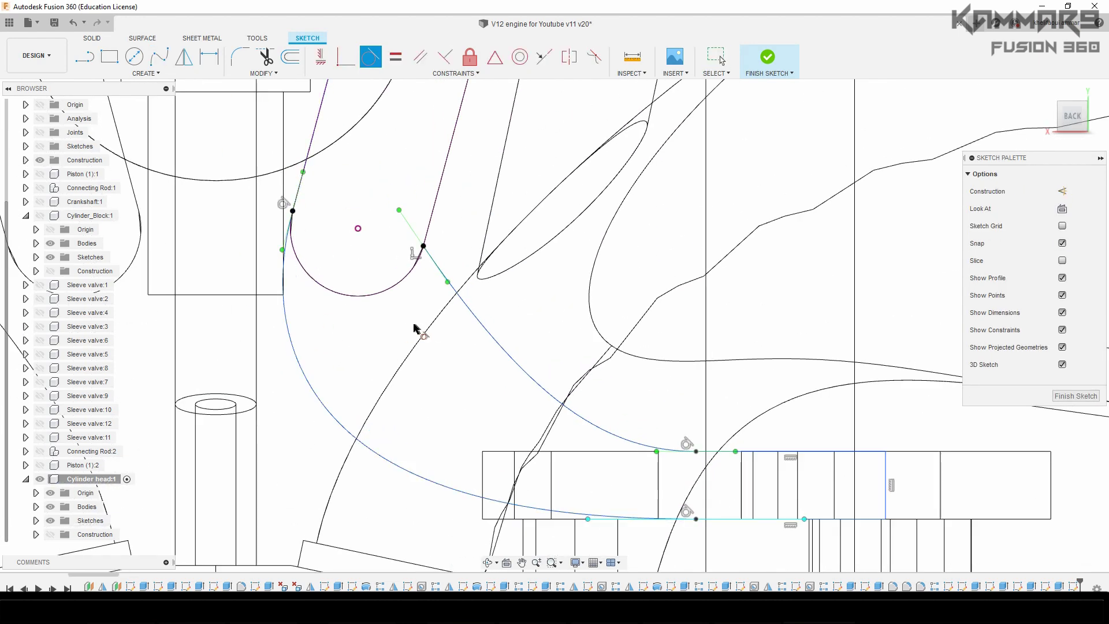
left_click(479, 323)
key("Escape")
scroll(458, 396, "down", 3)
scroll(543, 442, "up", 1)
scroll(520, 465, "up", 1)
Step: Reshape the passage by moving the lower spline's end point and the rectangle's lower outer corner
left_click(513, 465)
left_click_drag(658, 476, 565, 481)
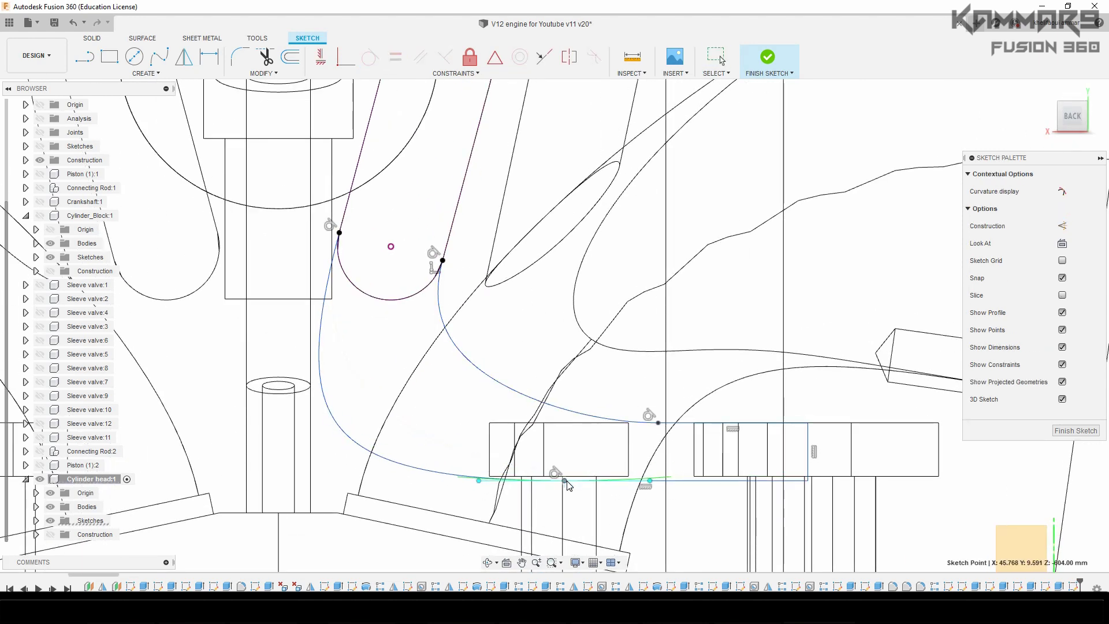
left_click(808, 480)
scroll(795, 478, "up", 8)
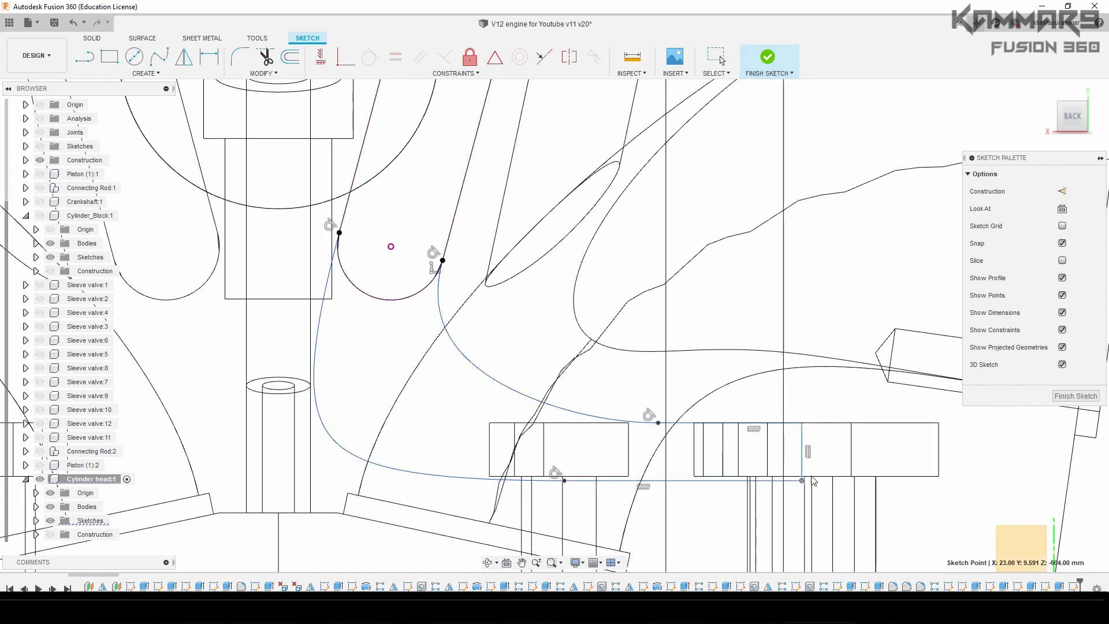
scroll(853, 478, "down", 3)
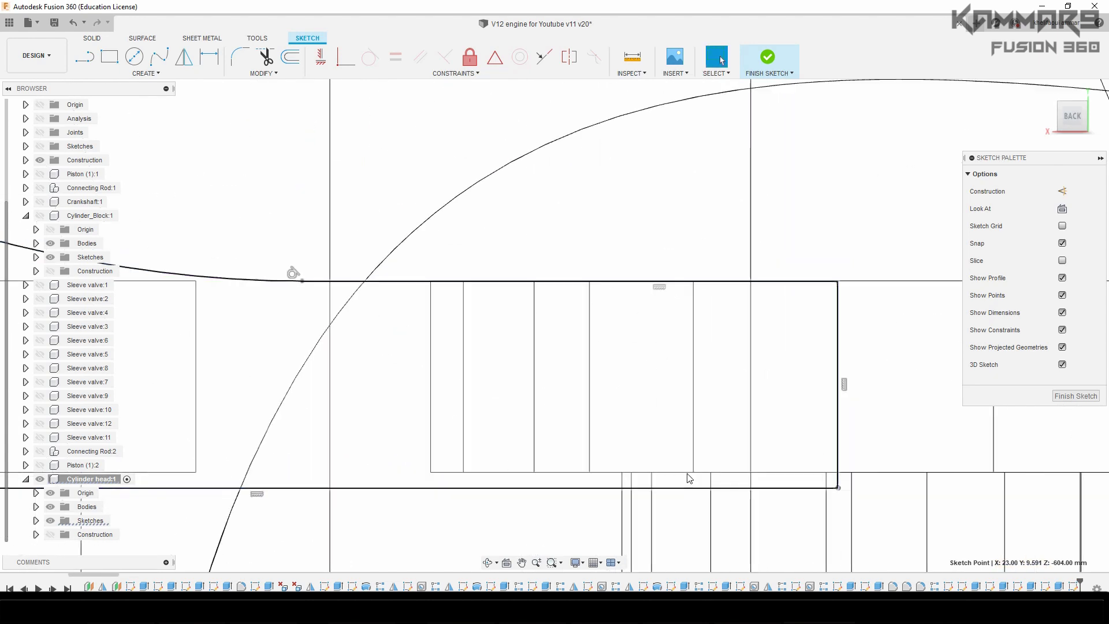
left_click(802, 484)
scroll(817, 455, "down", 4)
key("Escape")
left_click_drag(525, 463, 638, 471)
Step: Dimension the distance from the lower spline's end point to the rectangle's outer side as 15 mm
key("d")
left_click(811, 433)
left_click(628, 463)
left_click(686, 502)
type("5")
key("Return")
key("Escape")
left_click_drag(674, 462, 793, 462)
double_click(769, 495)
type("15")
key("Return")
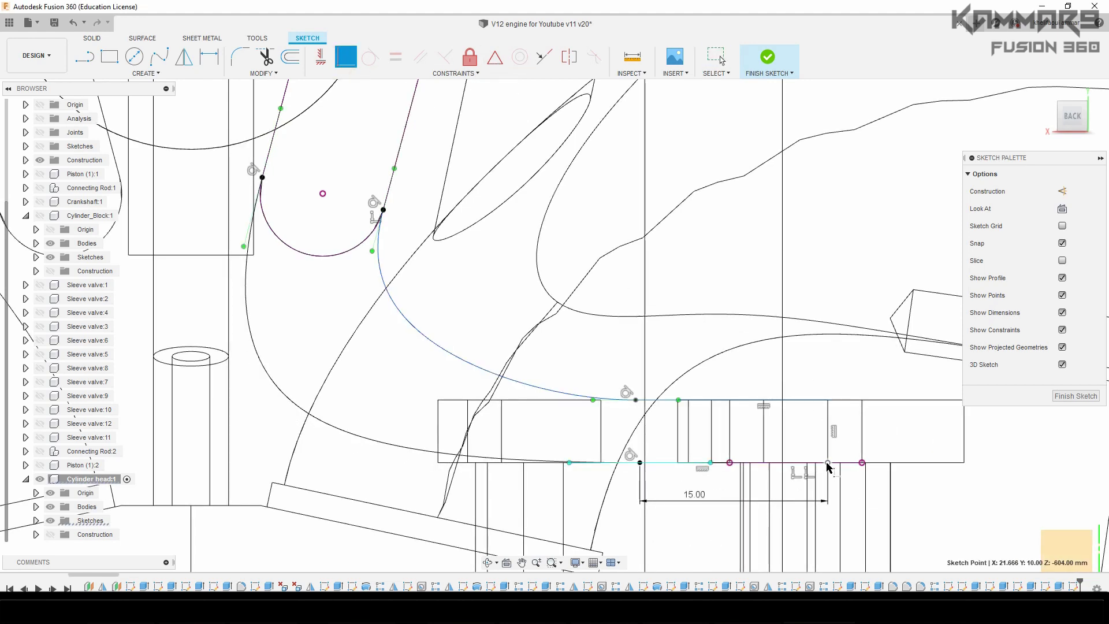
Step: Make the rectangle's lower outer corner coincident with the bolt recess's lower edge
scroll(806, 458, "up", 3)
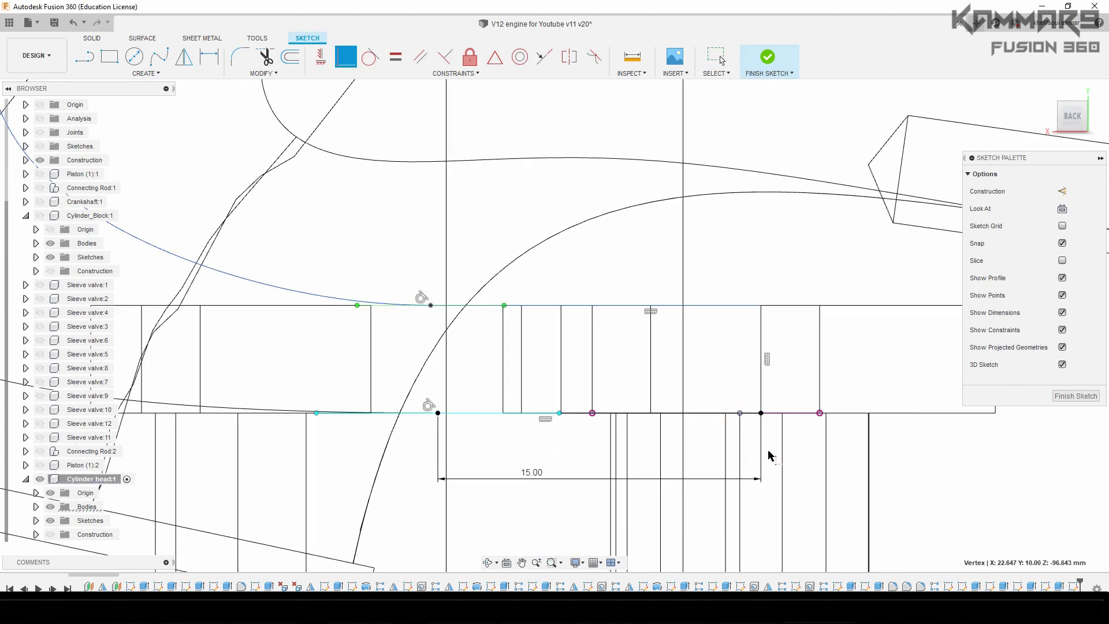
key("Escape")
scroll(771, 446, "down", 5)
scroll(384, 346, "up", 1)
scroll(383, 349, "down", 2)
scroll(385, 357, "up", 1)
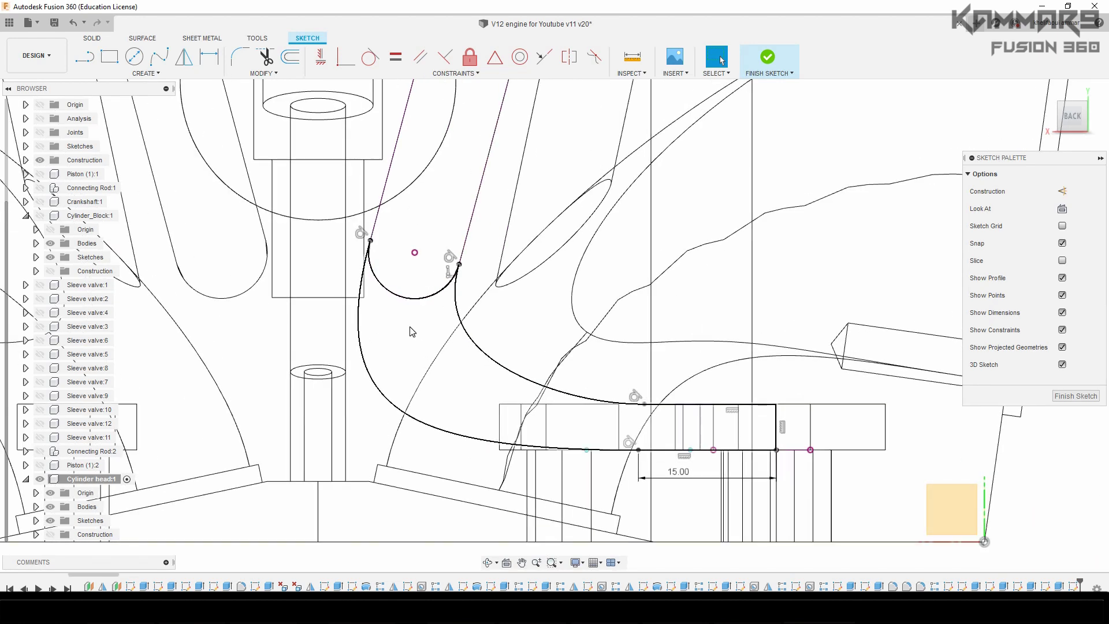
Step: Dimension the distance from the upper spline's end point to the rectangle's outer side as 15 mm
left_click(491, 360)
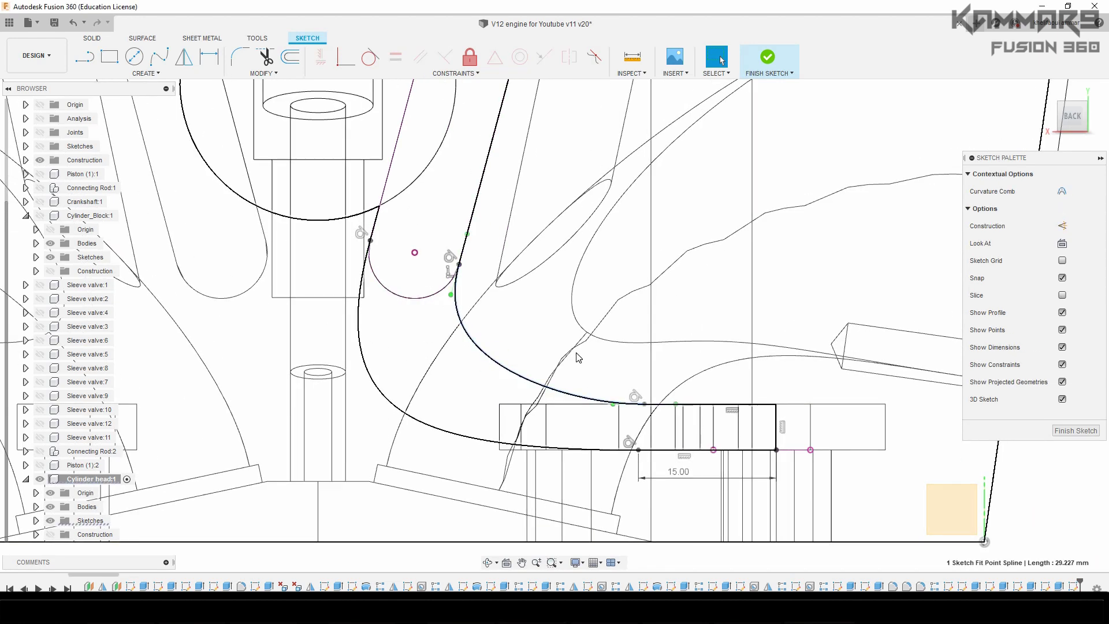
key("Escape")
scroll(604, 406, "down", 1)
scroll(493, 337, "up", 3)
key("d")
left_click(911, 465)
left_click(839, 423)
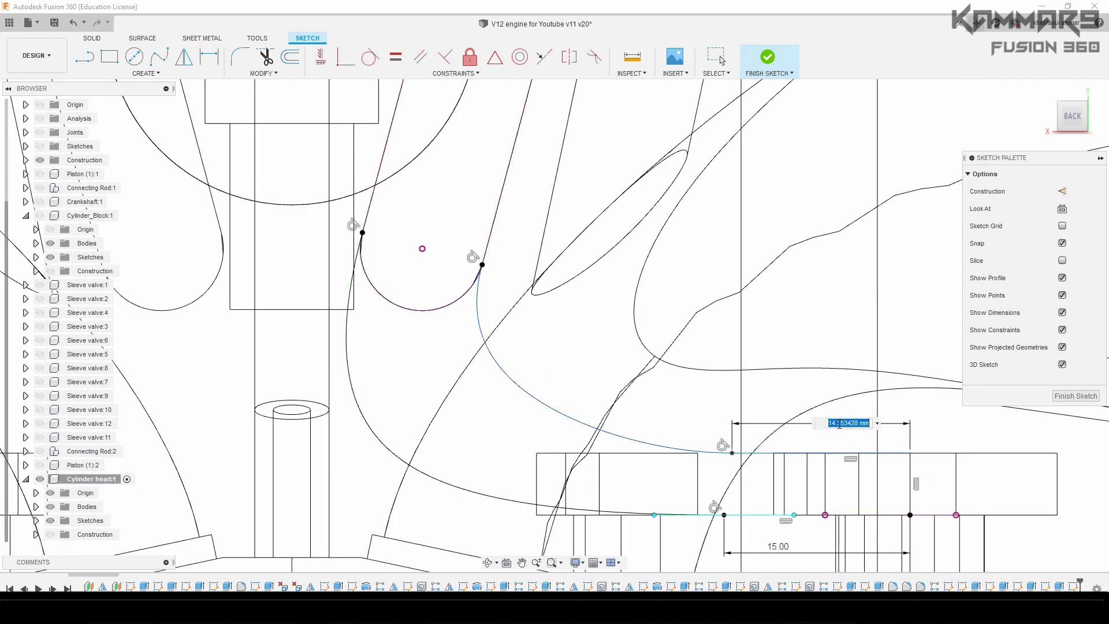
key("Return")
key("Escape")
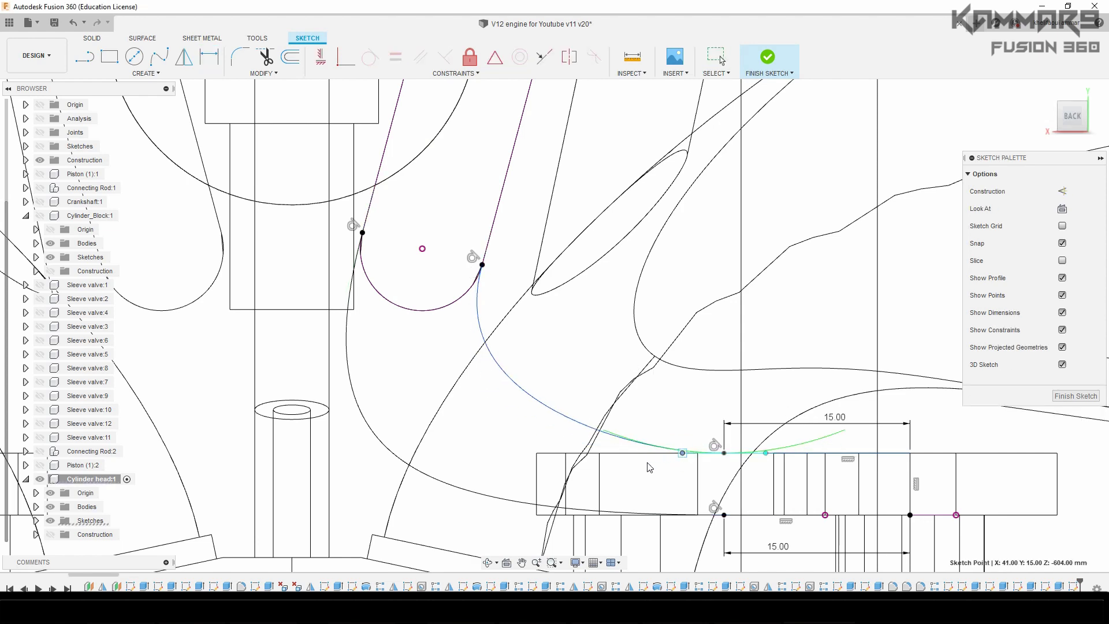
Step: Close the passage profile with a line across the slot joining the upper ends of the two splines
scroll(563, 430, "down", 4)
scroll(525, 373, "up", 4)
key("l")
left_click(463, 318)
left_click(562, 346)
key("Escape")
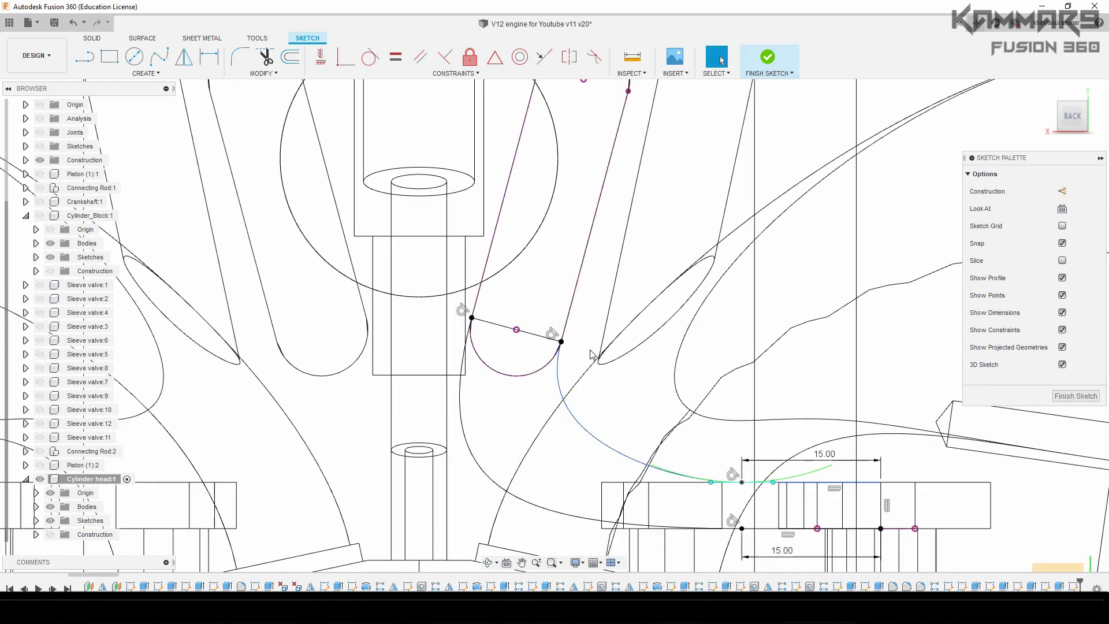
Step: Draw a vertical line up from the midpoint of the head's bottom edge and convert it to construction
scroll(566, 340, "down", 3)
double_click(544, 330)
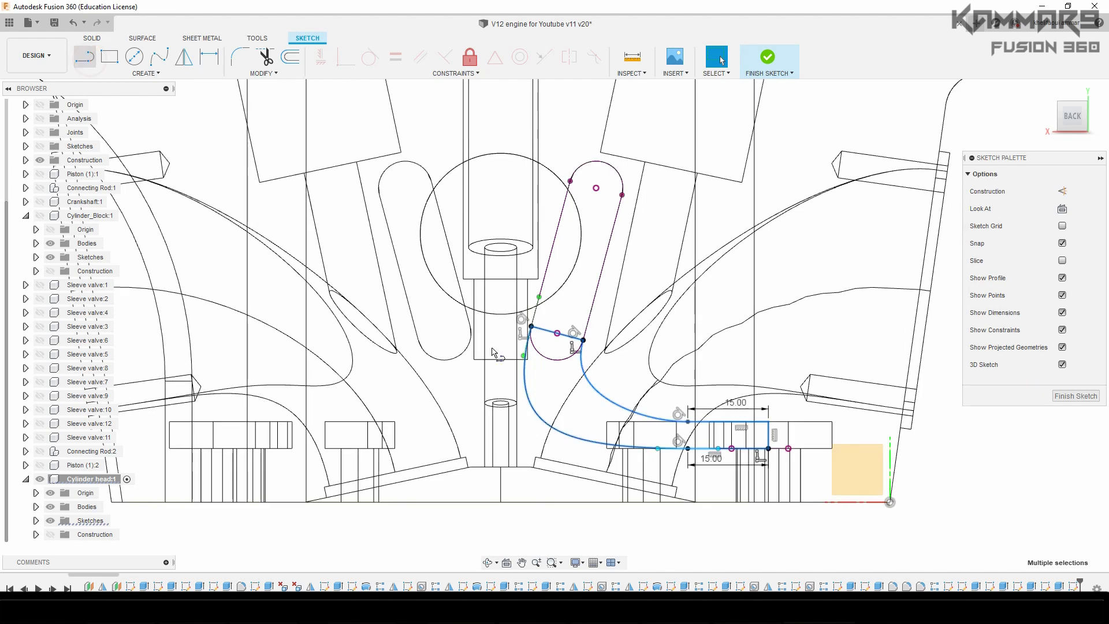
key("l")
left_click(501, 501)
left_click(501, 331)
key("Escape")
left_click(501, 370)
key("x")
Step: Mirror the closed curved passage profile about the vertical construction line
double_click(546, 330)
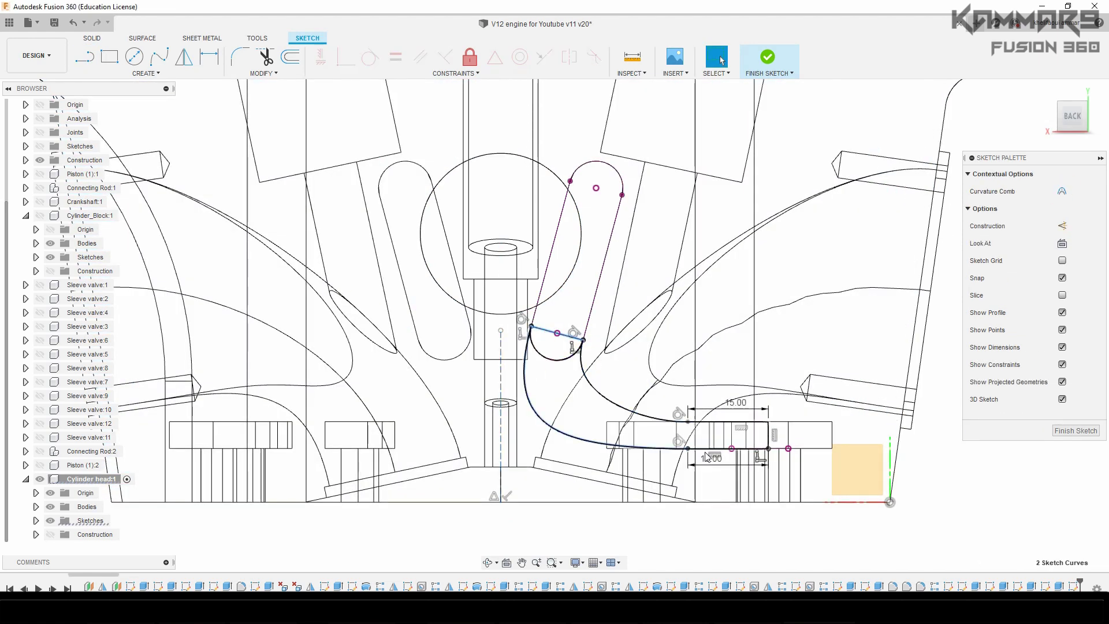
left_click(659, 420, "ctrl")
left_click(184, 56)
left_click(185, 199)
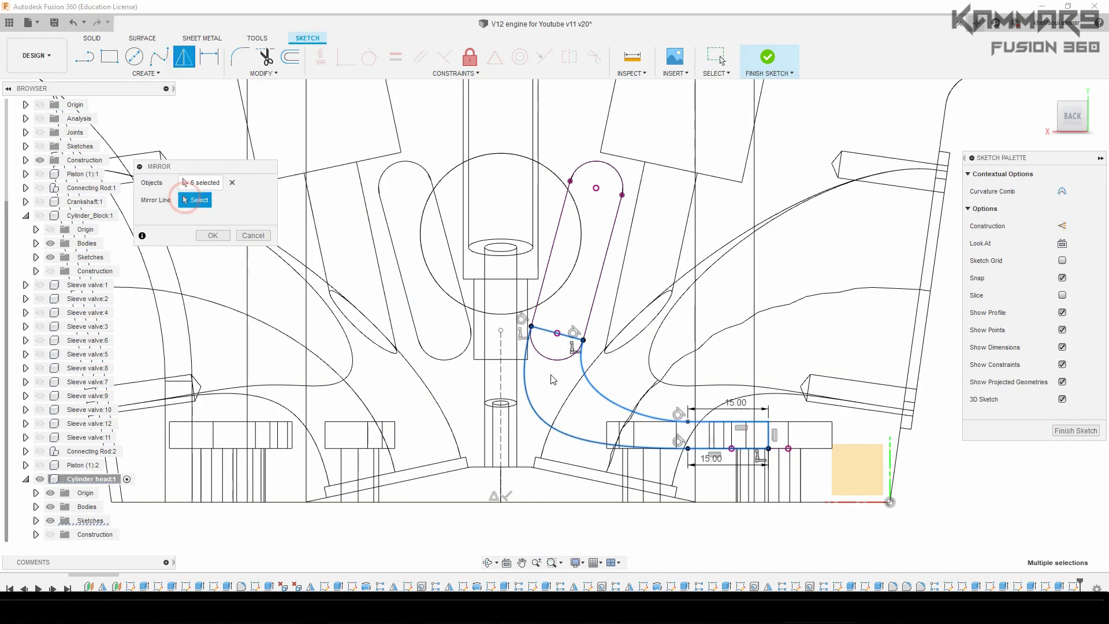
left_click(502, 373)
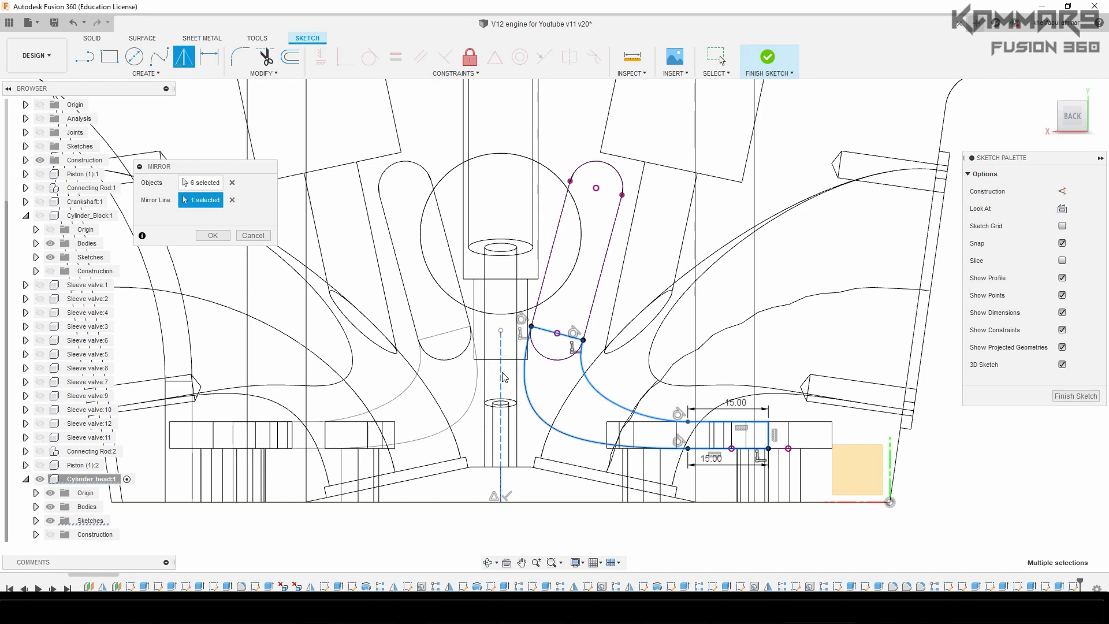
left_click(218, 236)
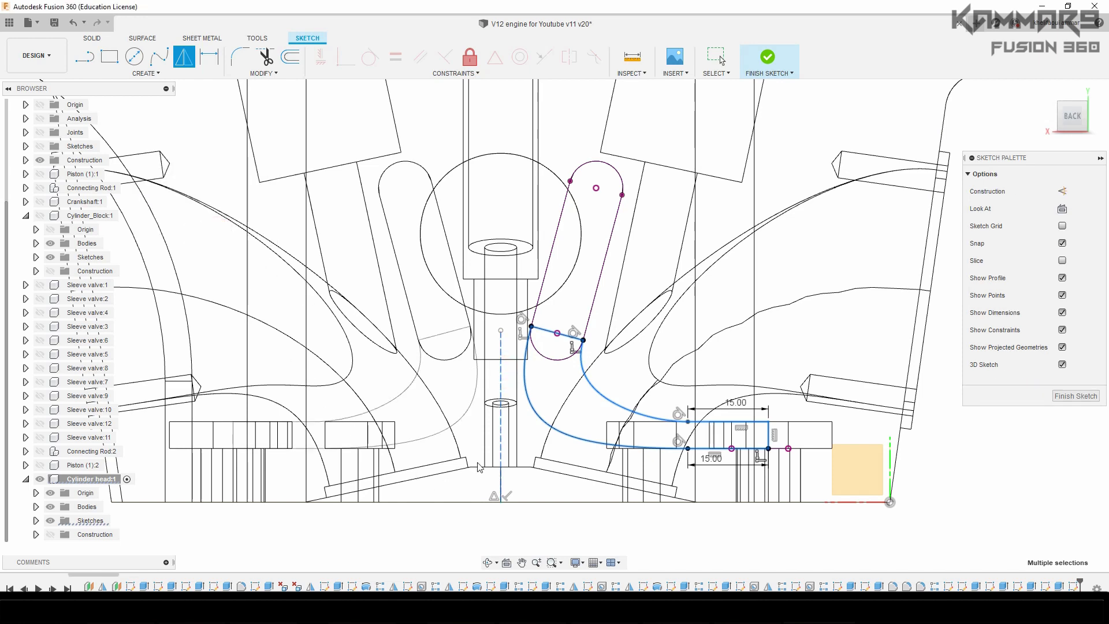
Step: Return the model to shaded display and view the cylinder head's back end face at an angle
scroll(468, 439, "down", 6)
mouse_move(532, 385)
middle_mouse_down("shift")
mouse_move(491, 401)
mouse_move(490, 414)
middle_mouse_up("shift")
scroll(489, 406, "down", 2)
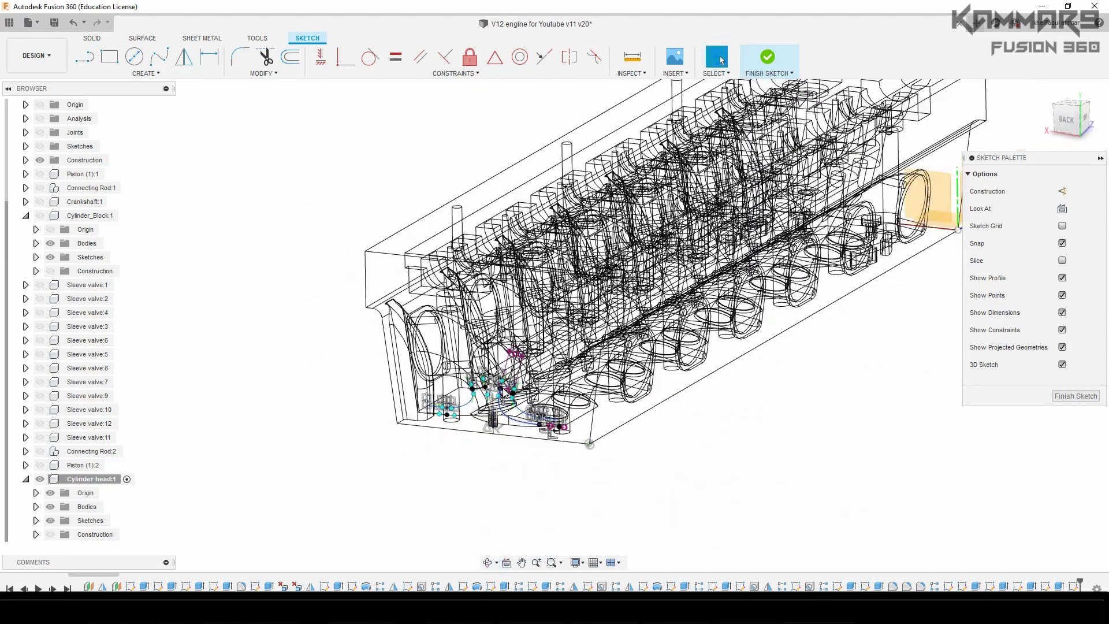
scroll(489, 405, "up", 4)
scroll(454, 462, "up", 2)
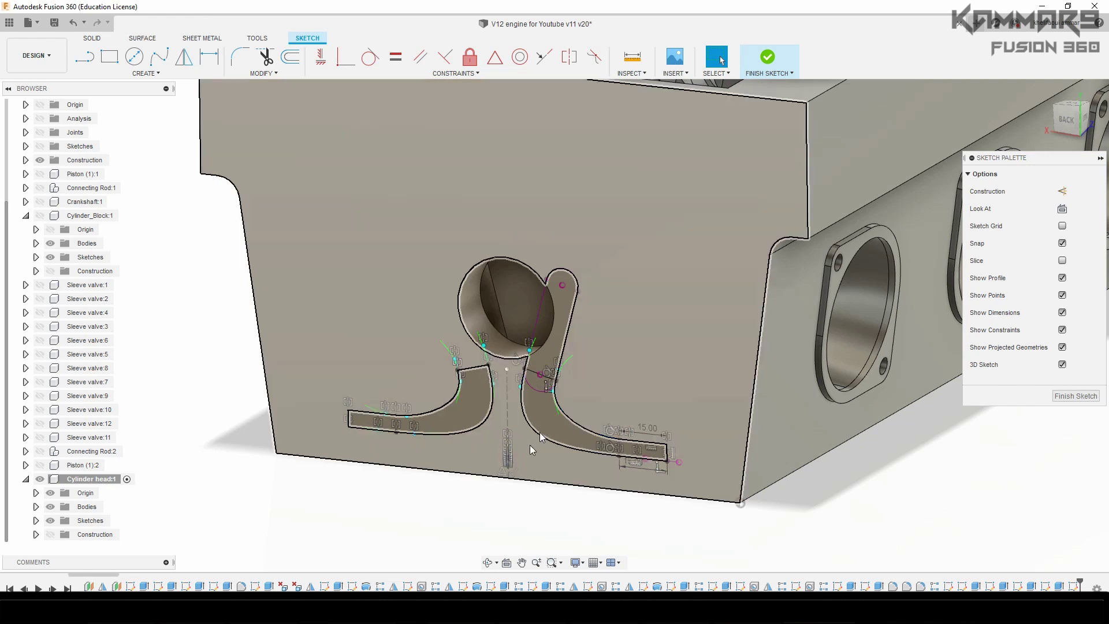
Step: Set up a cut extrusion of both mirrored curved passage profiles, starting from an offset plane at -64 mm
left_click(547, 425)
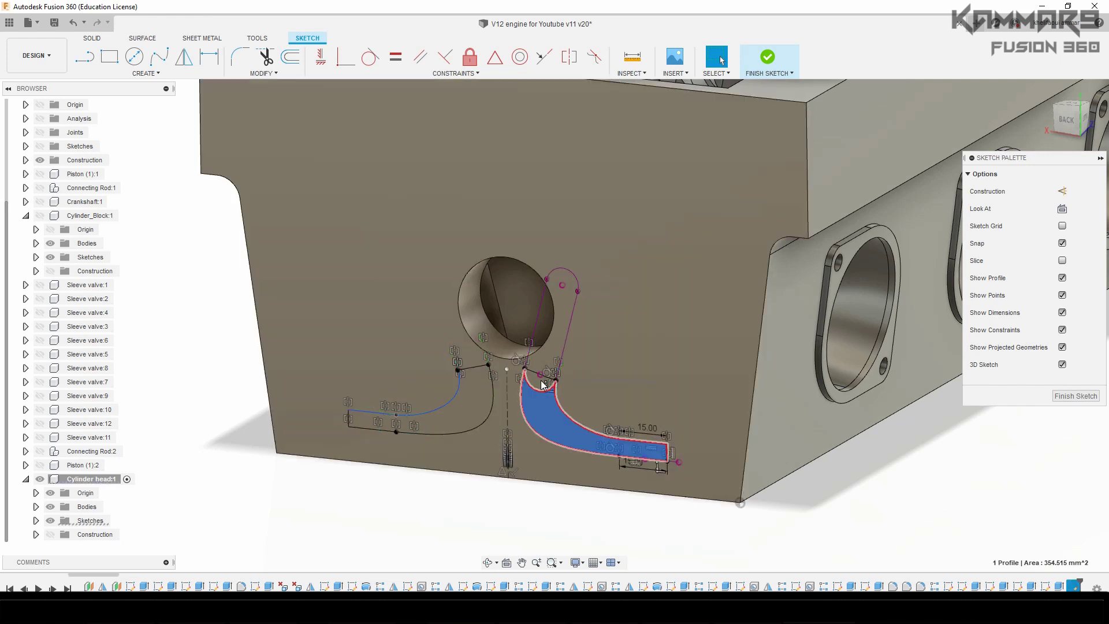
left_click(484, 390, "shift")
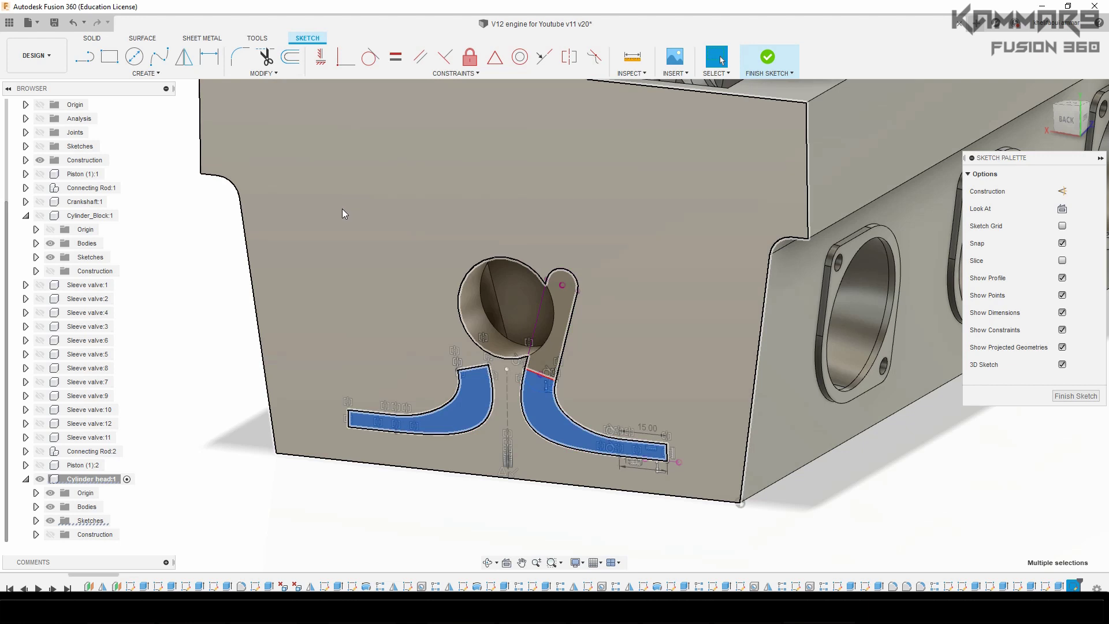
key("e")
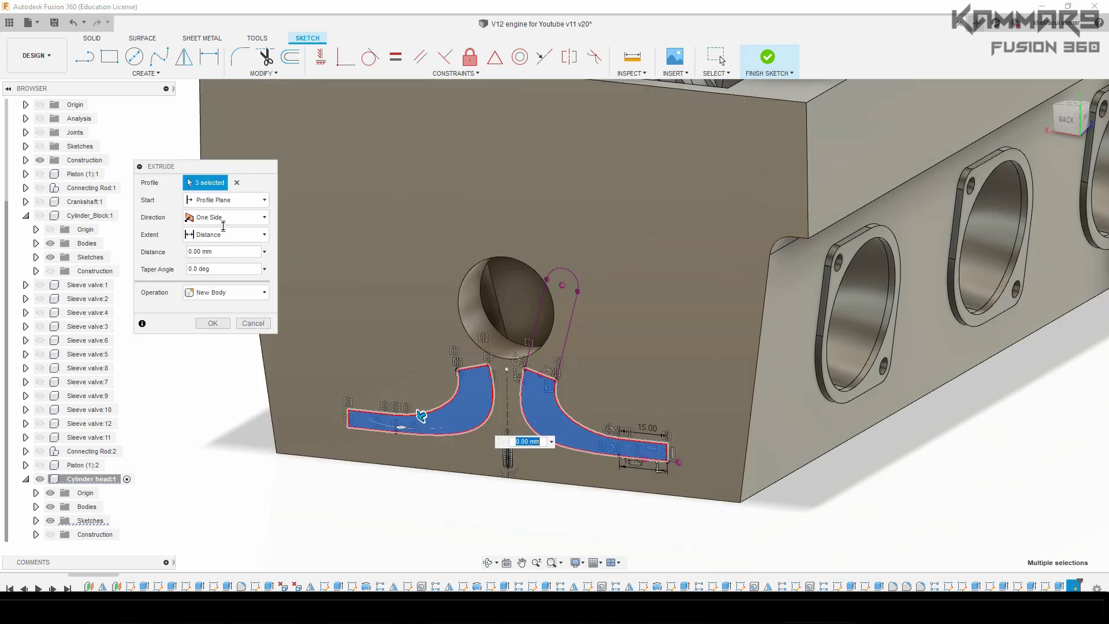
left_click(233, 200)
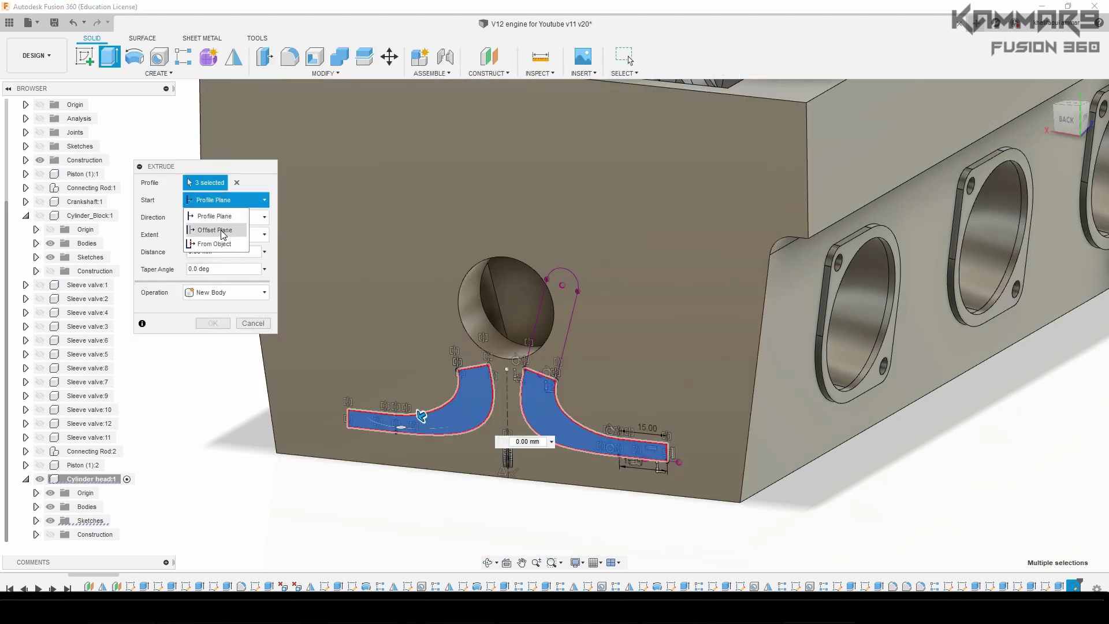
left_click(222, 230)
double_click(225, 219)
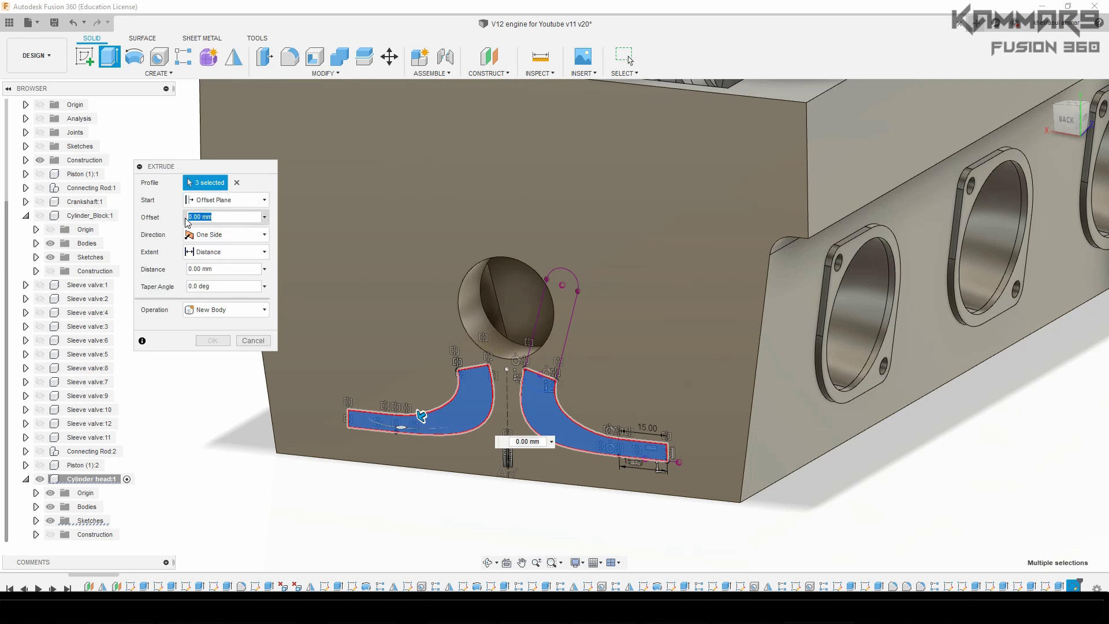
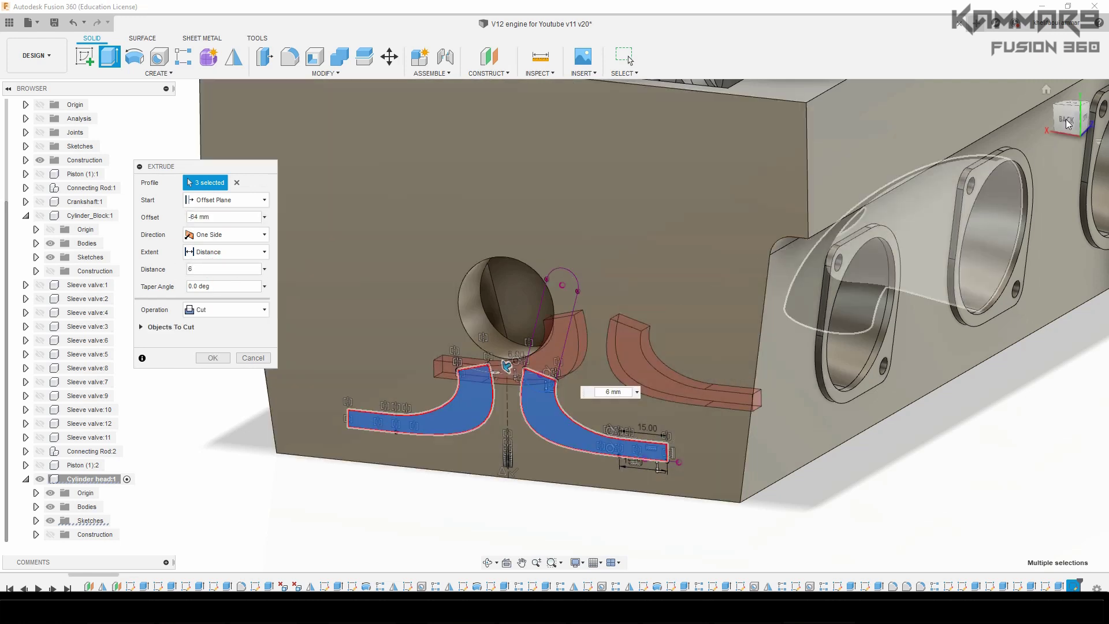
Step: Set the passage cut's distance to -6 mm, check its placement in the head and complete the extrusion
left_click(1072, 105)
scroll(595, 262, "up", 6)
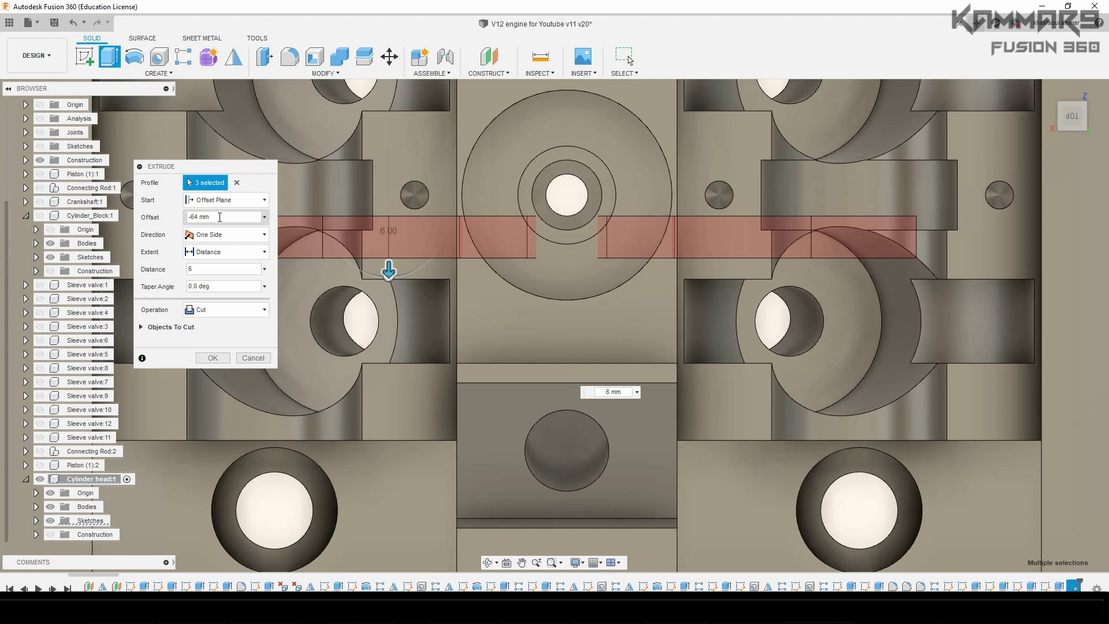
scroll(459, 323, "down", 4)
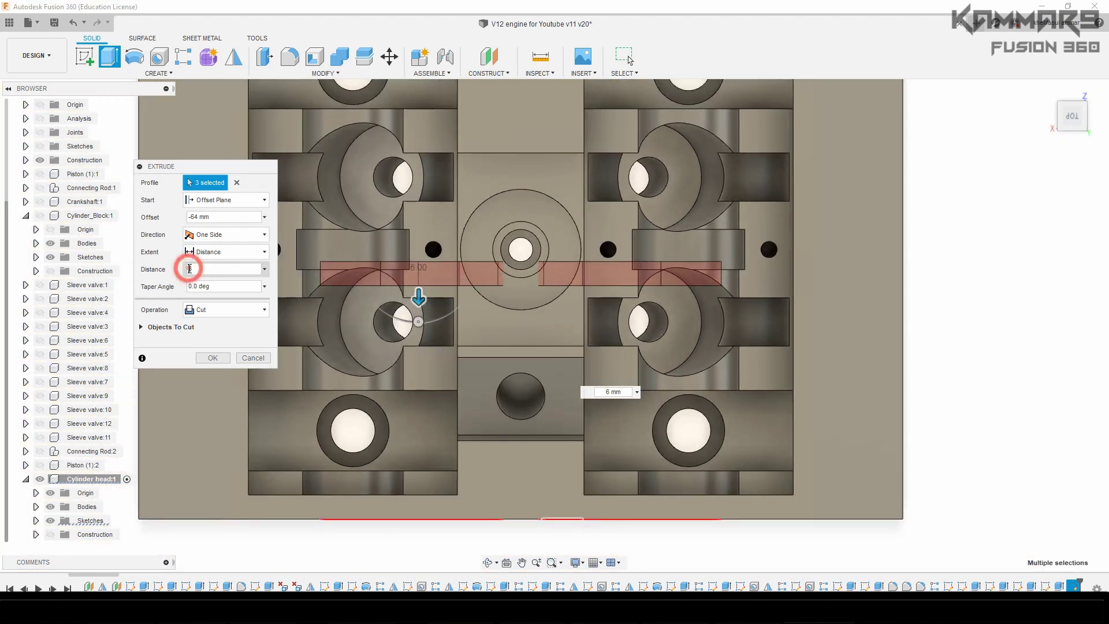
left_click(190, 269)
type("-6")
scroll(486, 248, "up", 3)
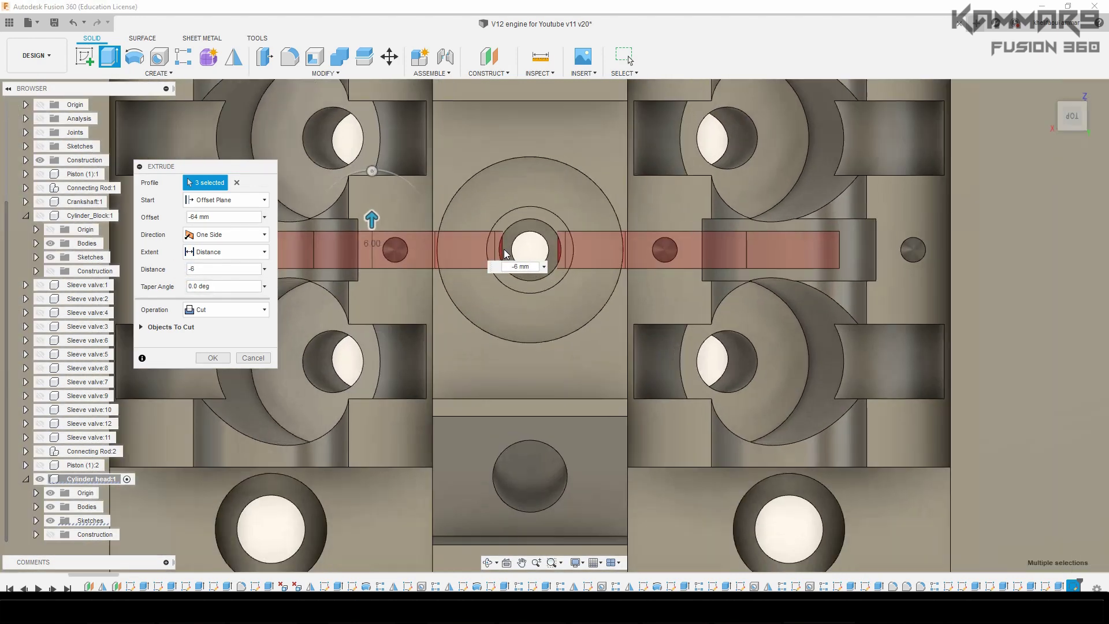
scroll(630, 272, "down", 4)
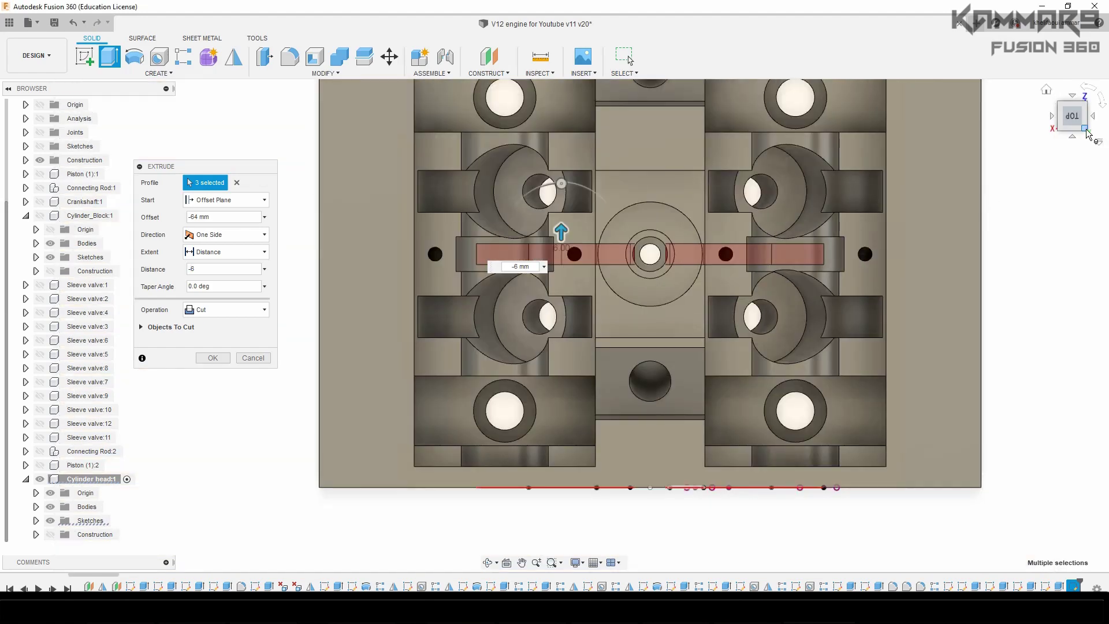
left_click(1087, 130)
middle_click_drag(569, 229, 727, 300, "shift")
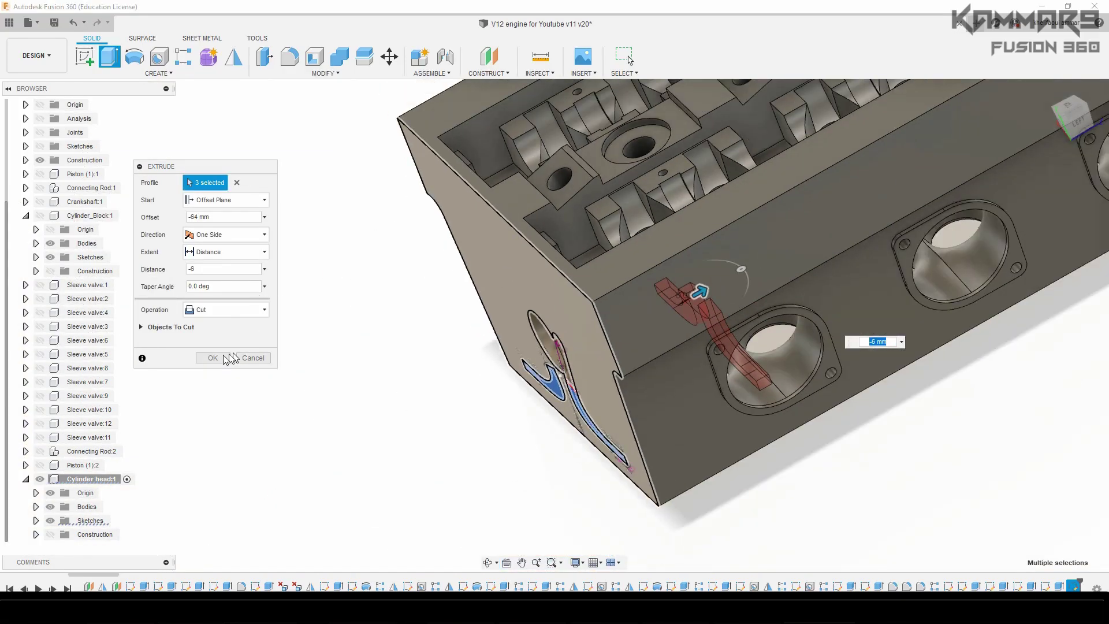
left_click(230, 357)
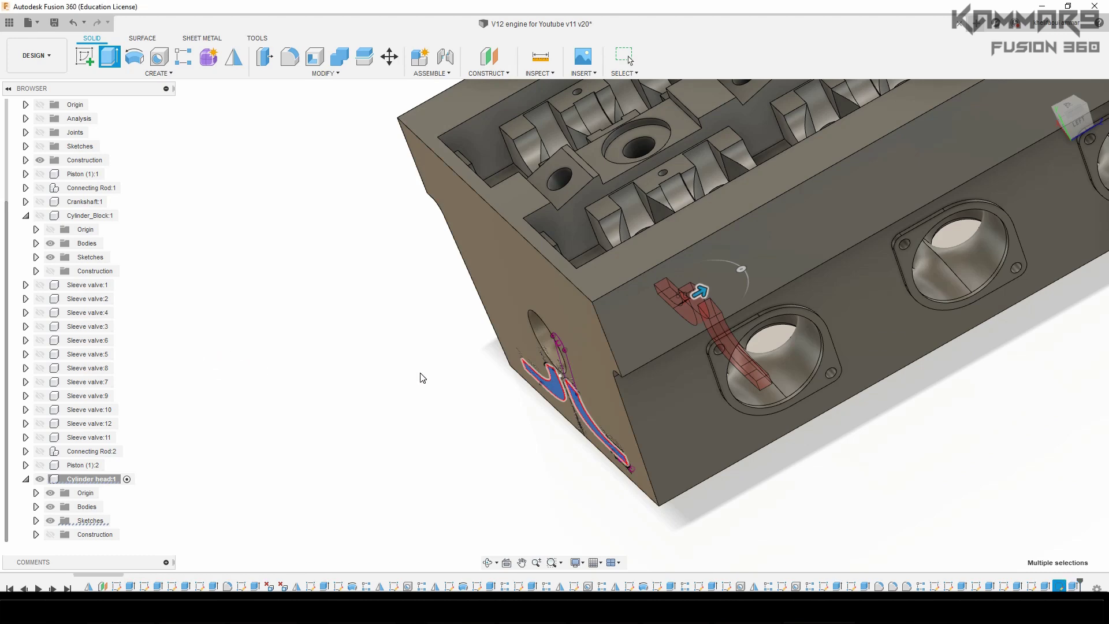
Step: Create a section analysis from the head's back end face and move the cutting plane to about -48.6 mm
middle_click_drag(466, 397, 298, 323, "shift")
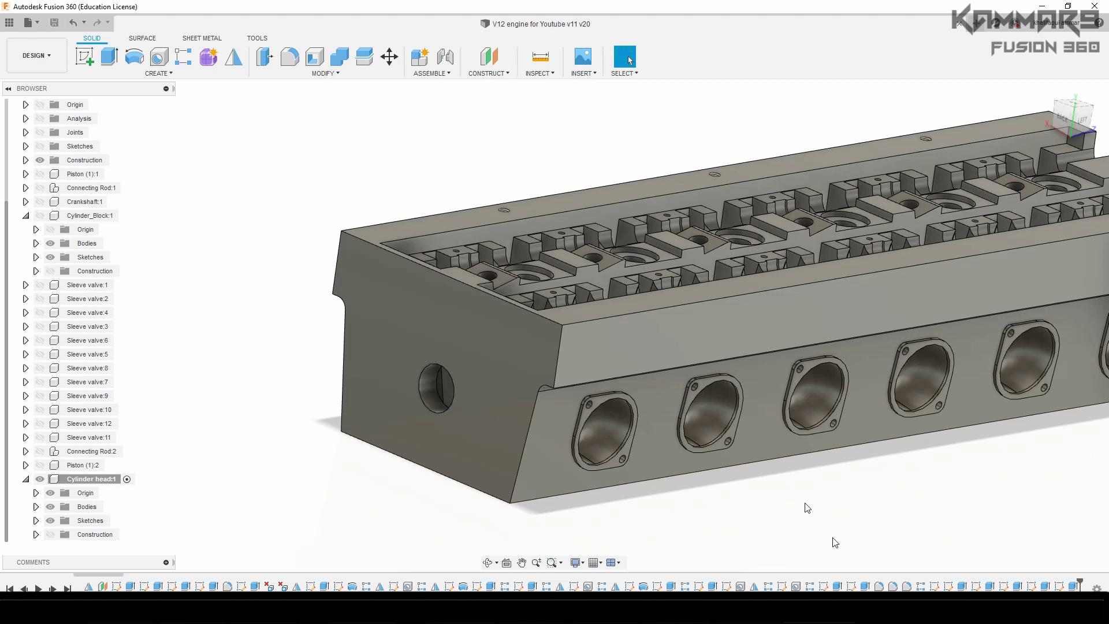
middle_click_drag(496, 431, 482, 424)
left_click(482, 424)
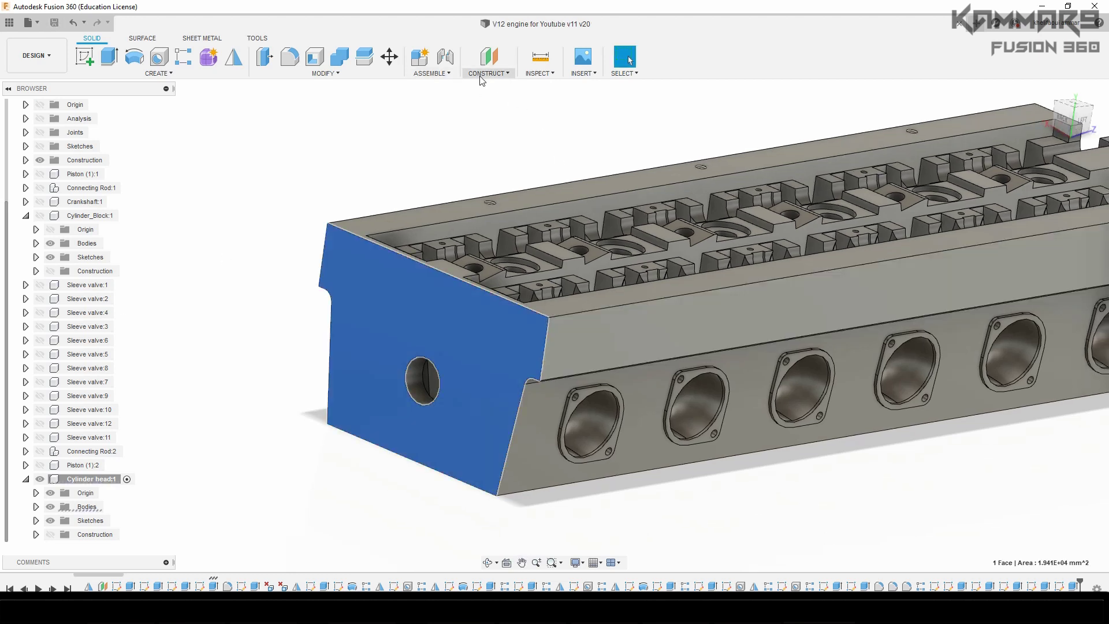
left_click(539, 69)
left_click(546, 192)
mouse_move(449, 389)
left_mouse_down()
mouse_move(450, 378)
mouse_move(504, 370)
left_mouse_up()
scroll(520, 352, "up", 5)
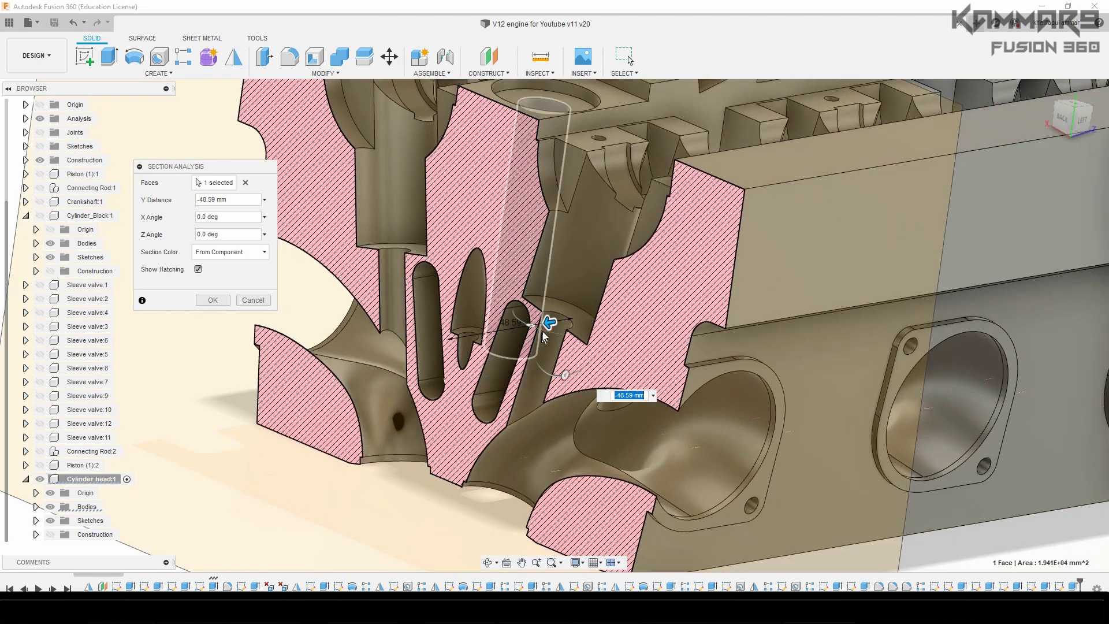
Step: Move the section plane through about -64 mm and -77 mm to examine the curved passages, then discard the analysis
left_click_drag(549, 323, 590, 325)
scroll(496, 402, "up", 5)
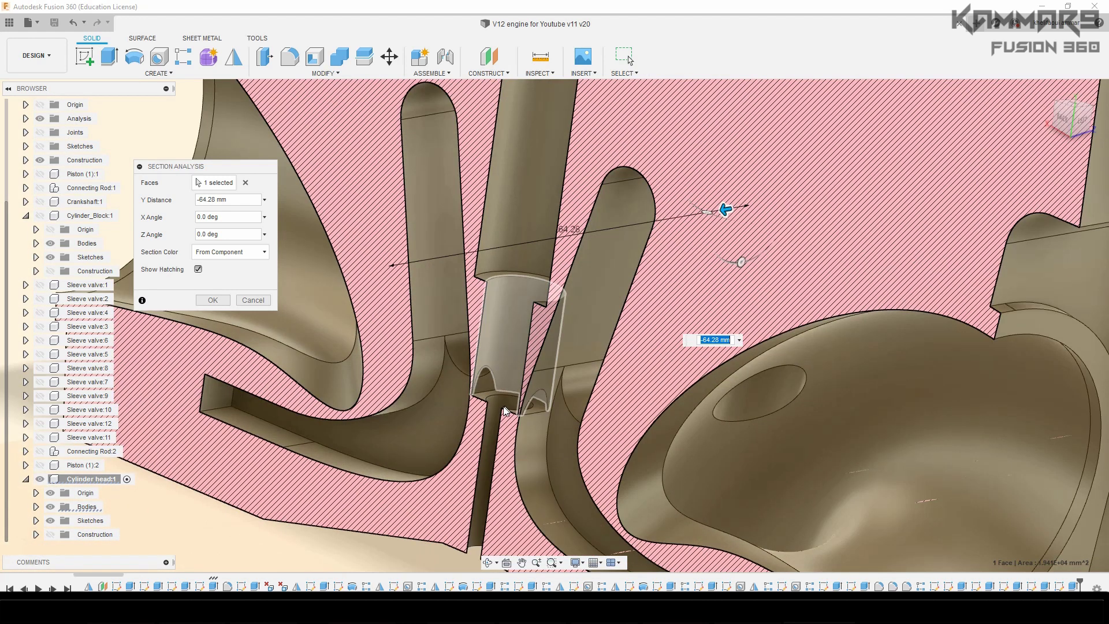
scroll(505, 412, "down", 5)
left_click_drag(615, 290, 652, 289)
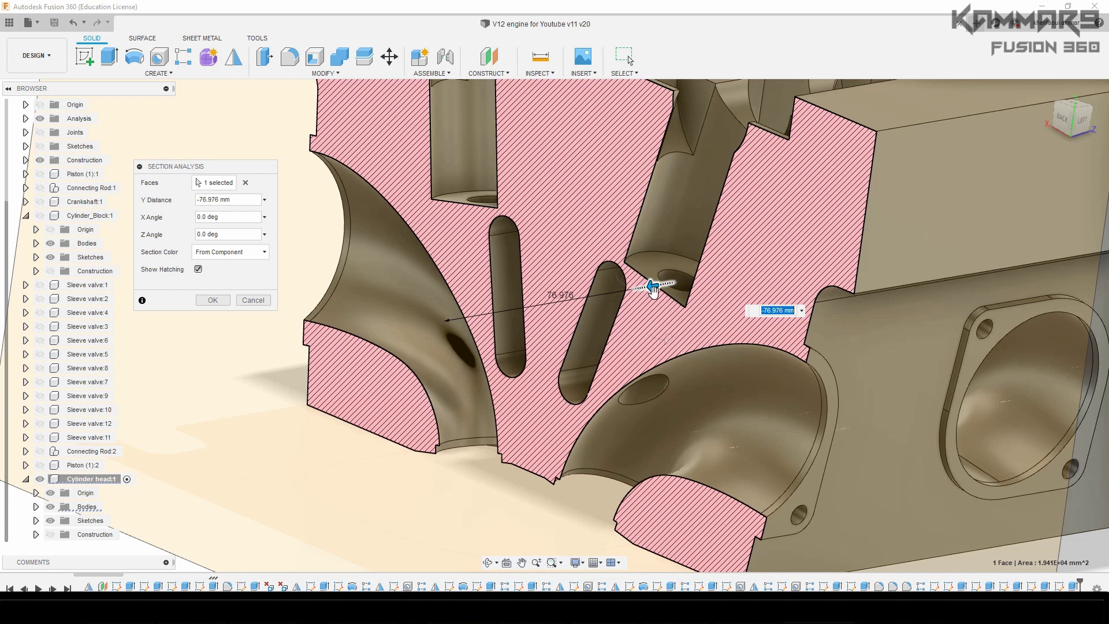
left_click(254, 300)
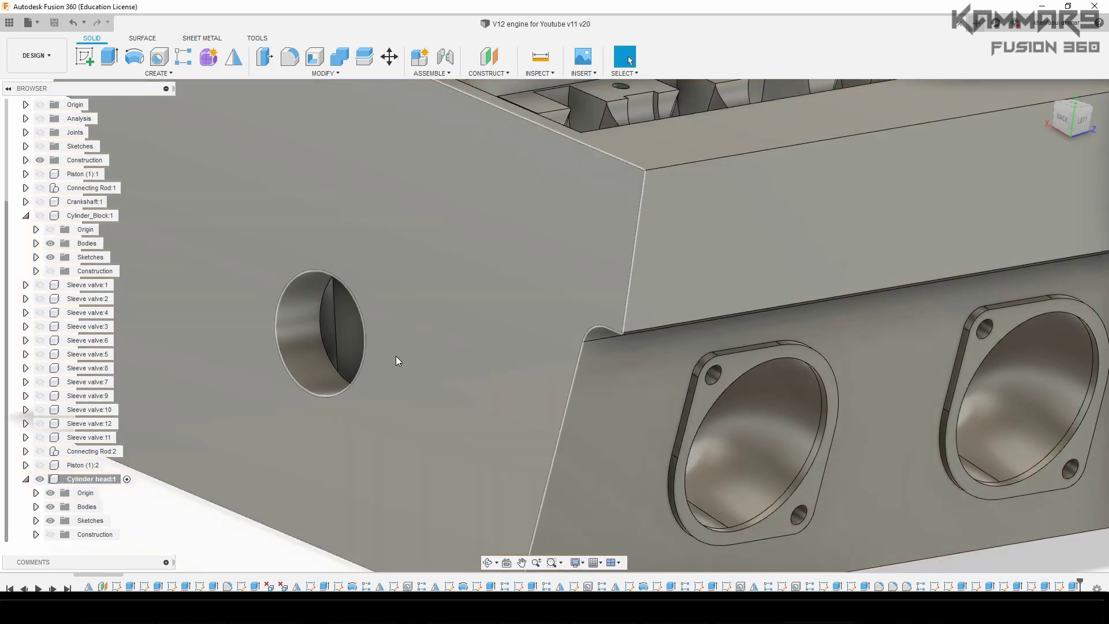
Step: Reopen the curved passage sketch on the back end face for editing and display the model in wireframe
scroll(847, 583, "down", 7)
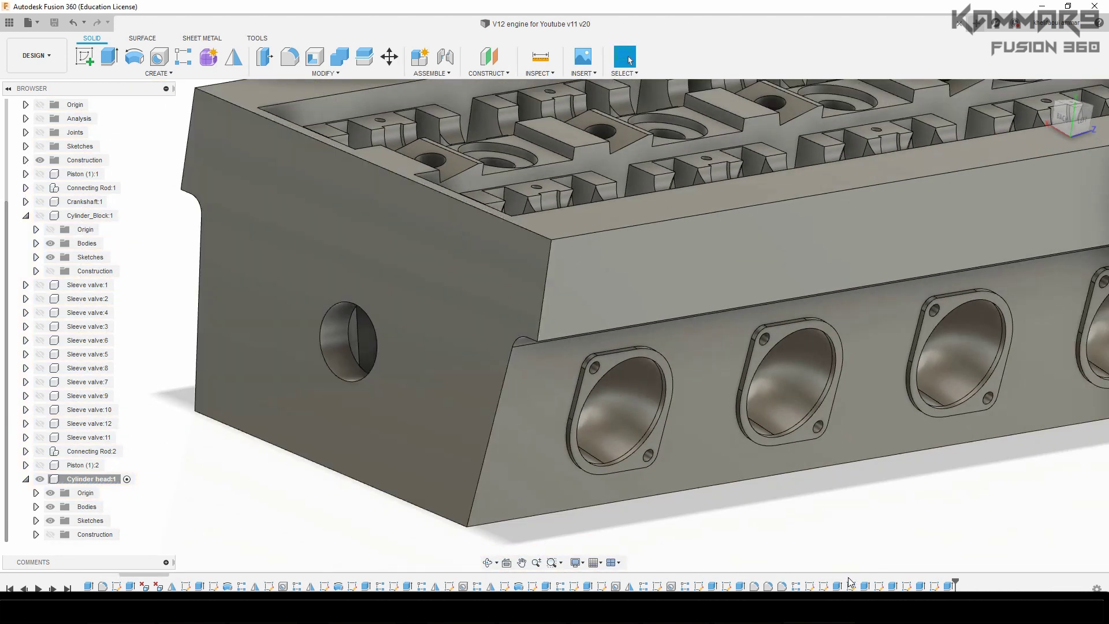
left_click(769, 586)
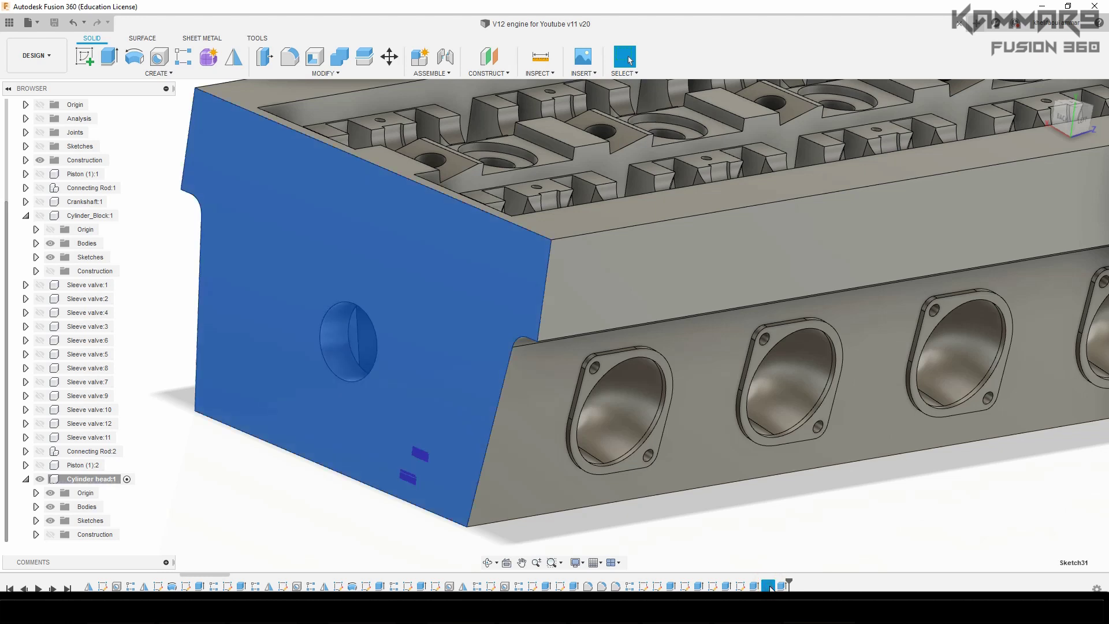
right_click(770, 586)
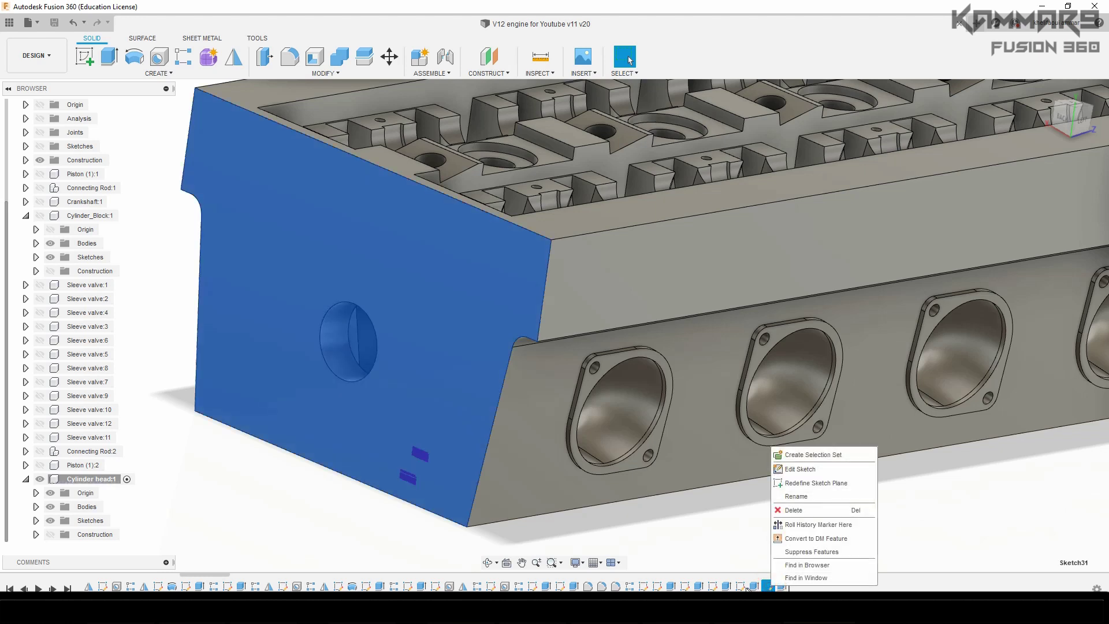
left_click(782, 587)
left_click(782, 586)
left_click(770, 587)
right_click(769, 586)
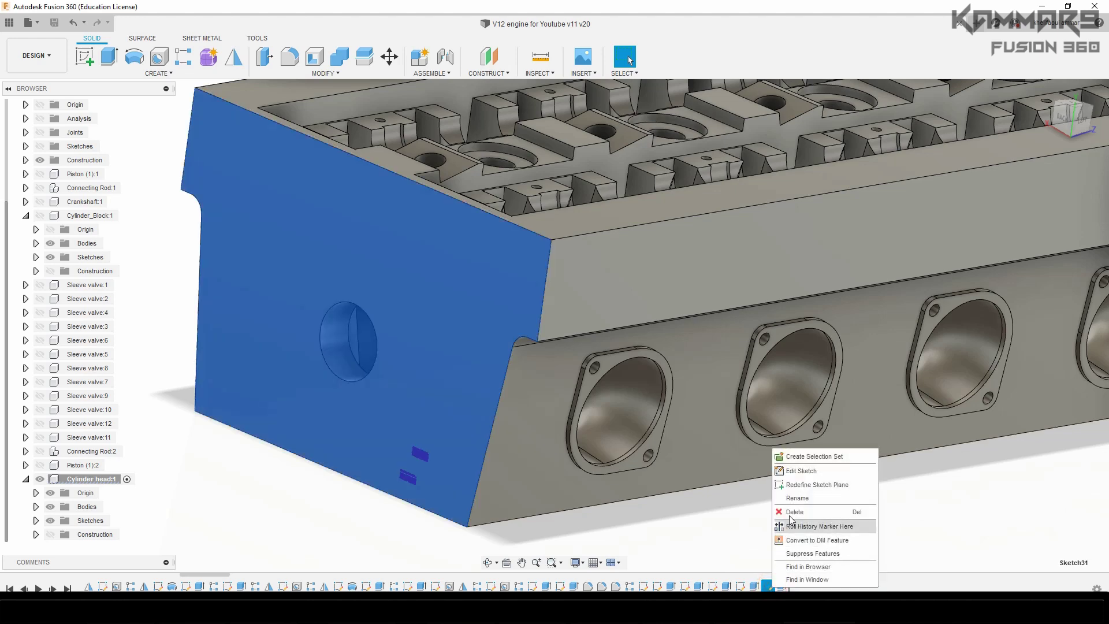
left_click(795, 475)
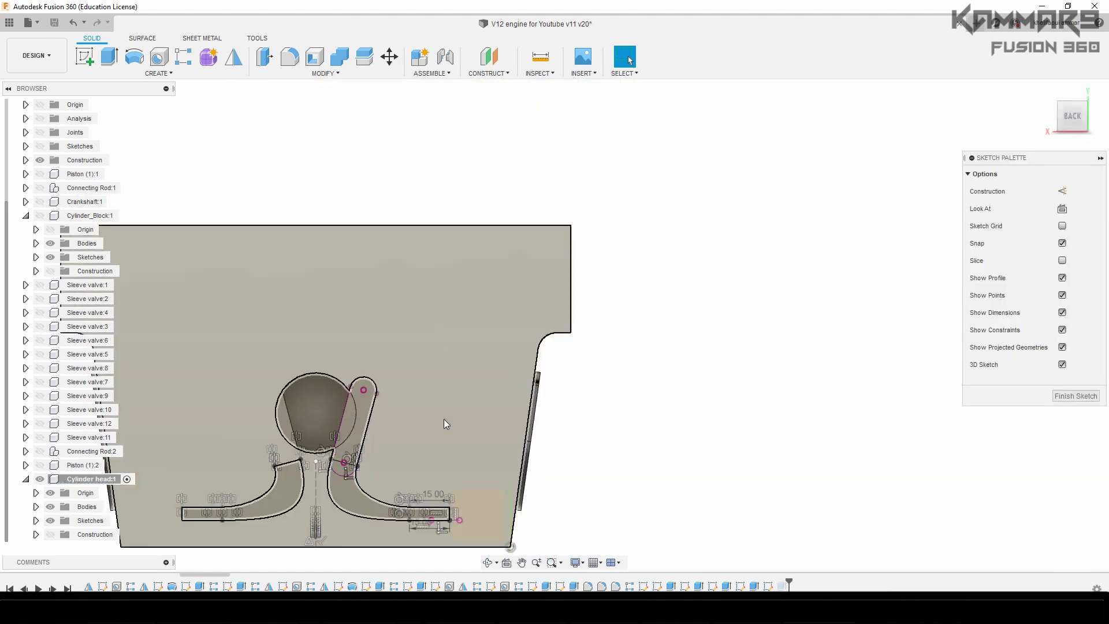
scroll(352, 485, "up", 5)
left_click(797, 452)
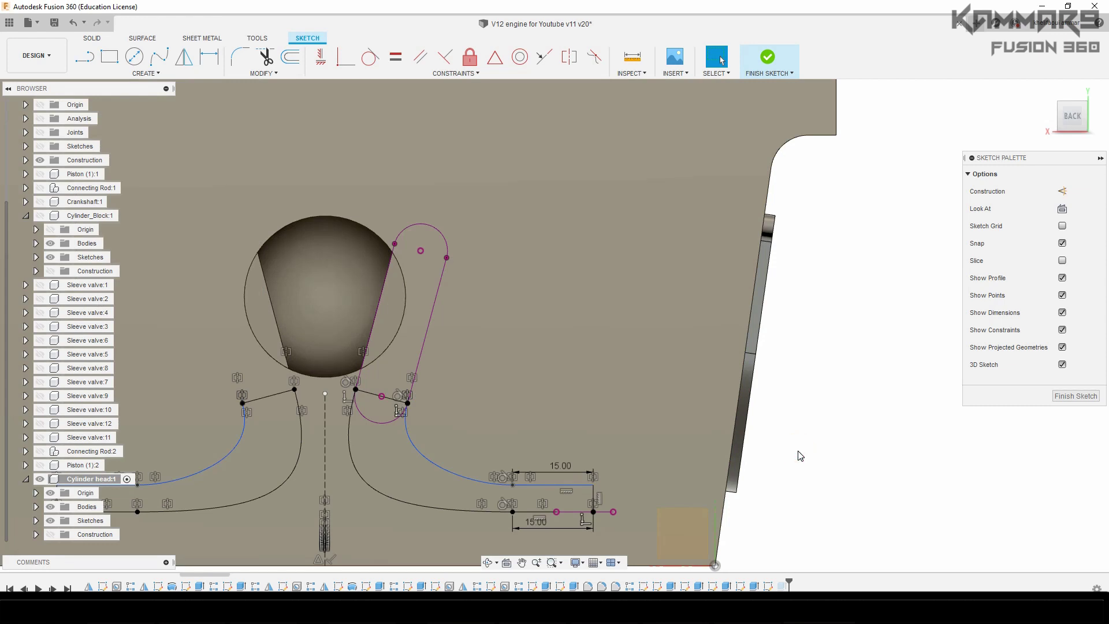
key("ctrl+7")
scroll(317, 439, "up", 2)
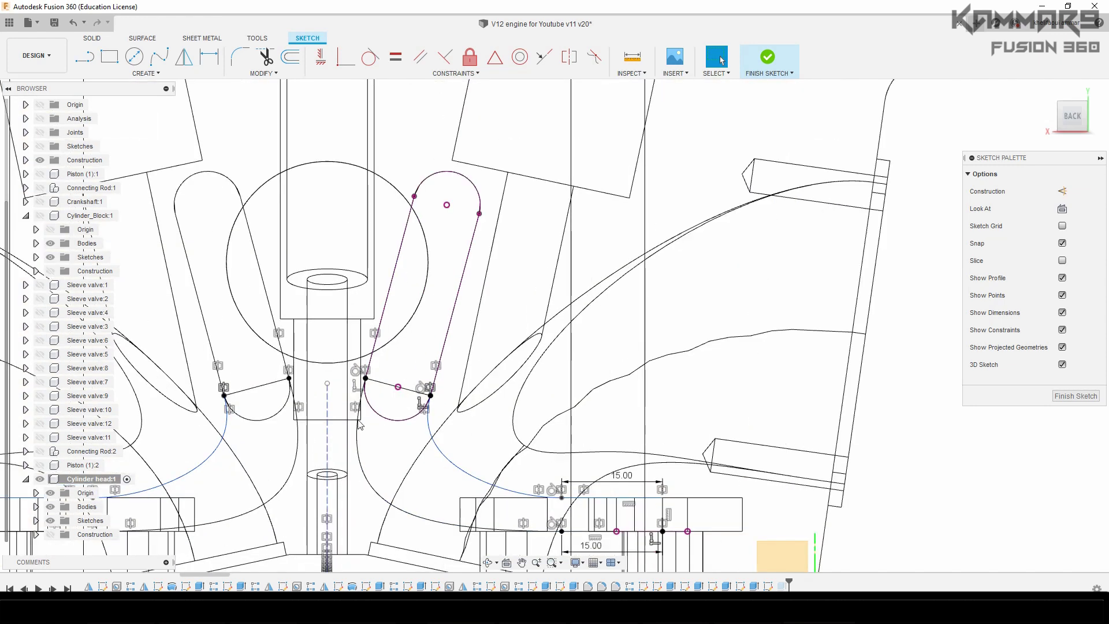
Step: Reshape the lower spline of the curved passage by adjusting the tangent handles at both of its ends
scroll(365, 429, "up", 10)
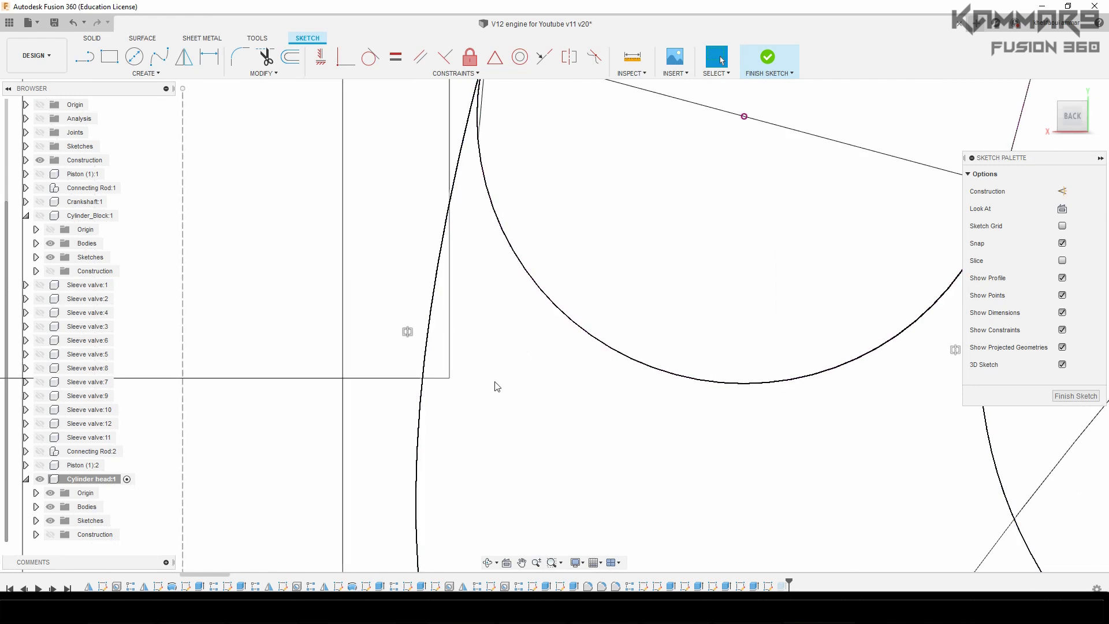
scroll(386, 352, "down", 8)
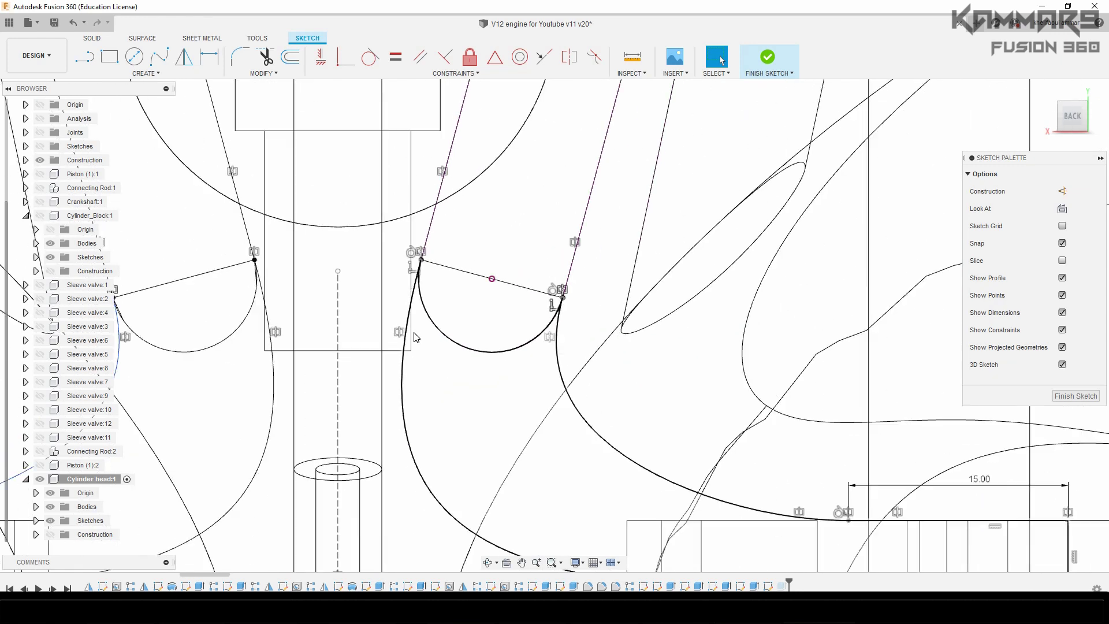
scroll(416, 364, "up", 3)
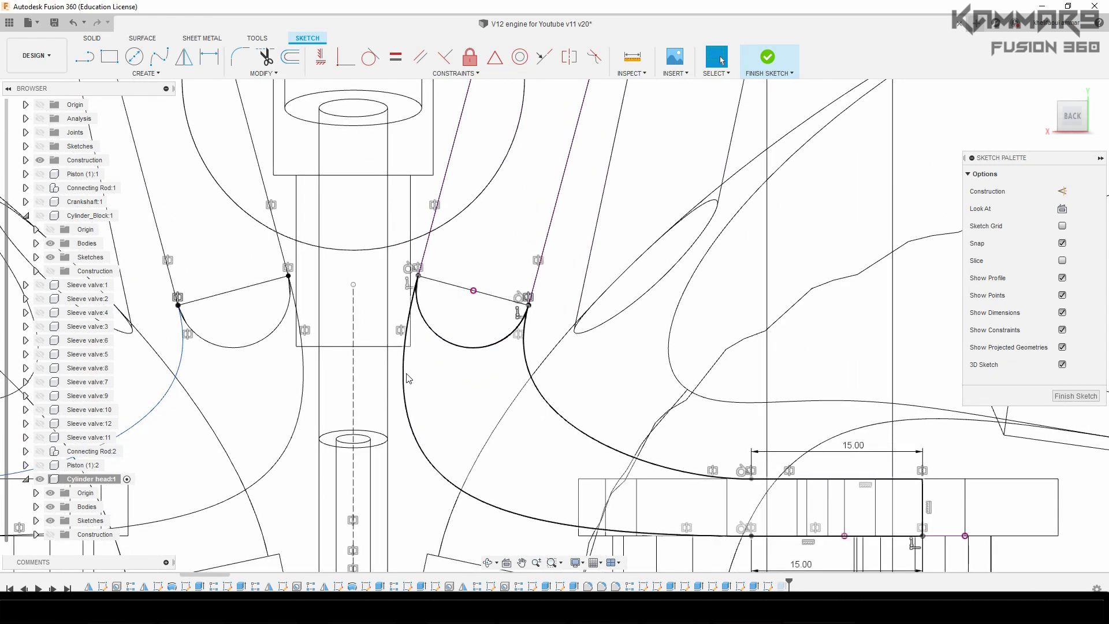
left_click(405, 377)
left_click_drag(403, 341, 415, 309)
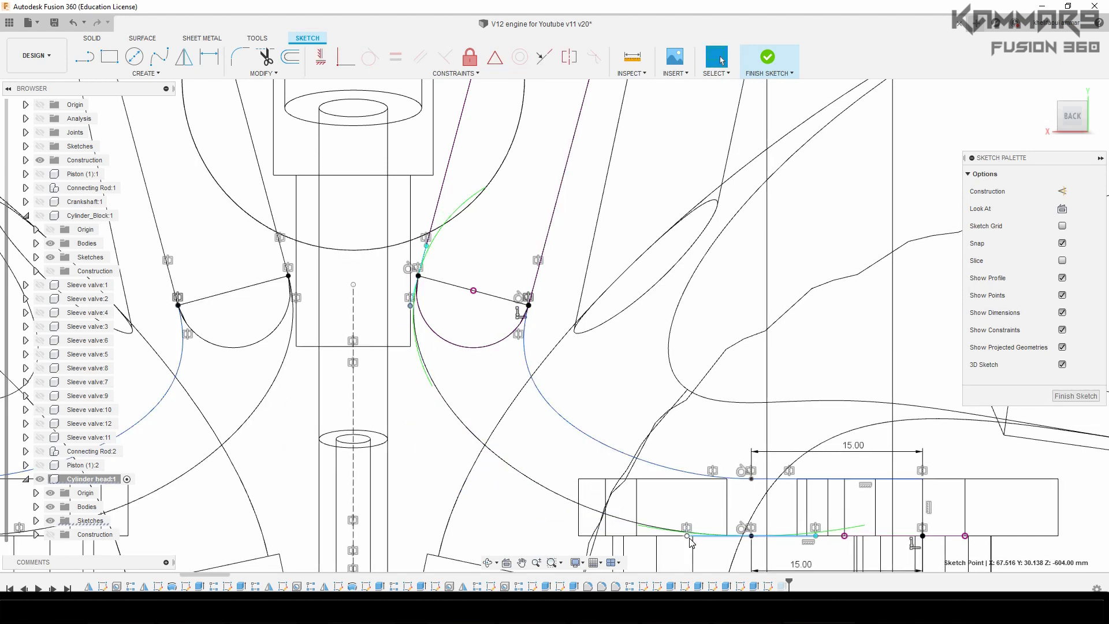
left_click_drag(671, 539, 692, 538)
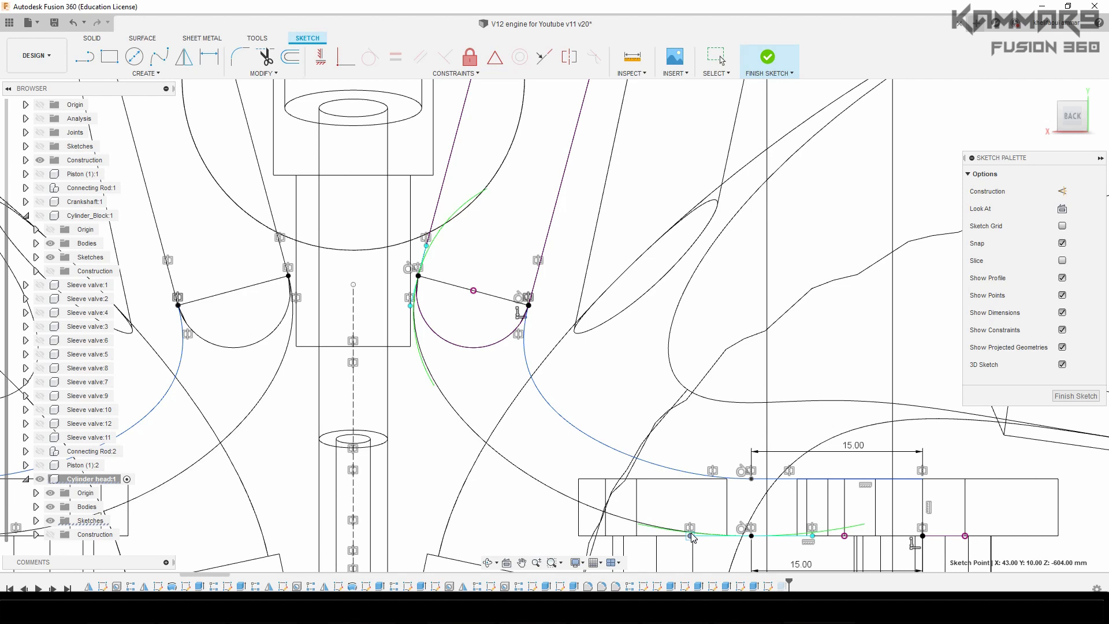
scroll(430, 299, "up", 5)
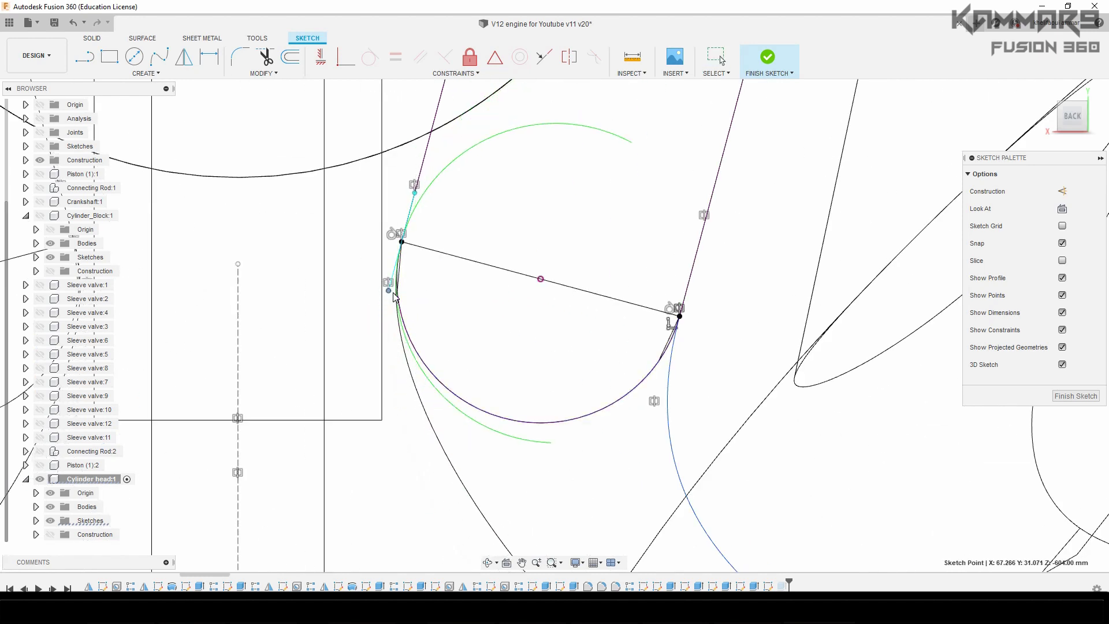
scroll(391, 298, "down", 3)
Step: Shorten the tangent handle at the lower end of the passage's upper spline and finish the sketch
left_click(571, 426)
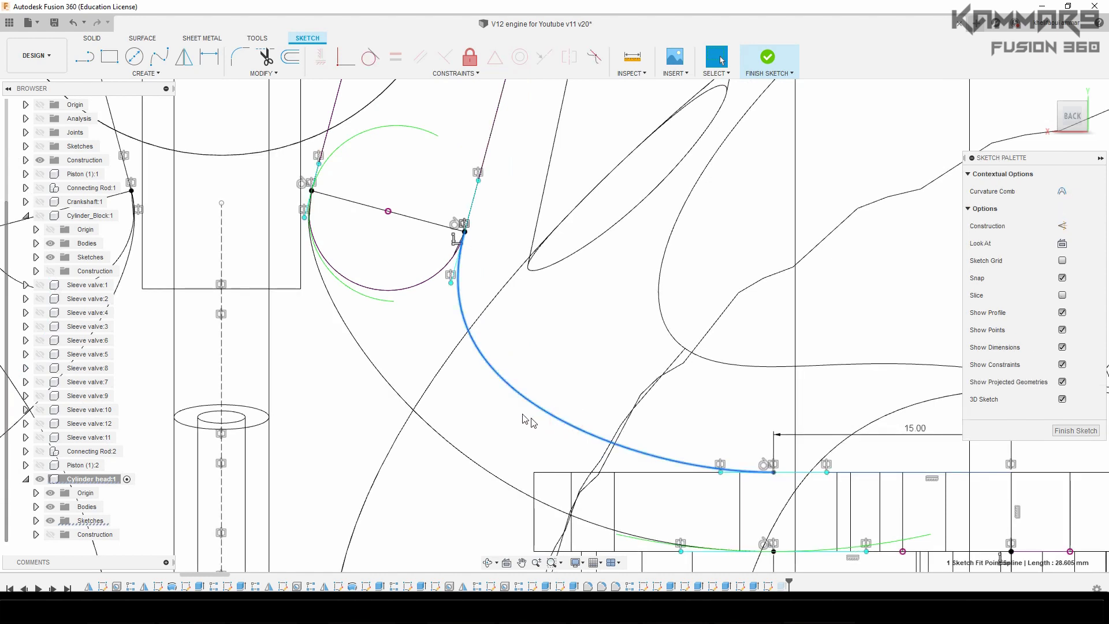
left_click_drag(730, 475, 739, 475)
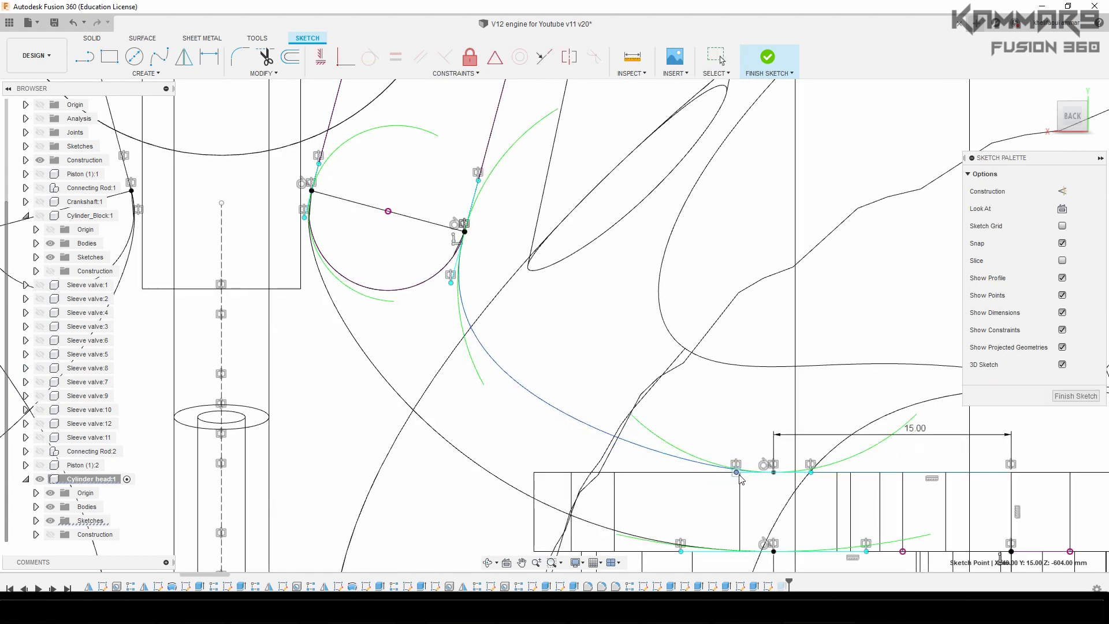
scroll(624, 412, "down", 6)
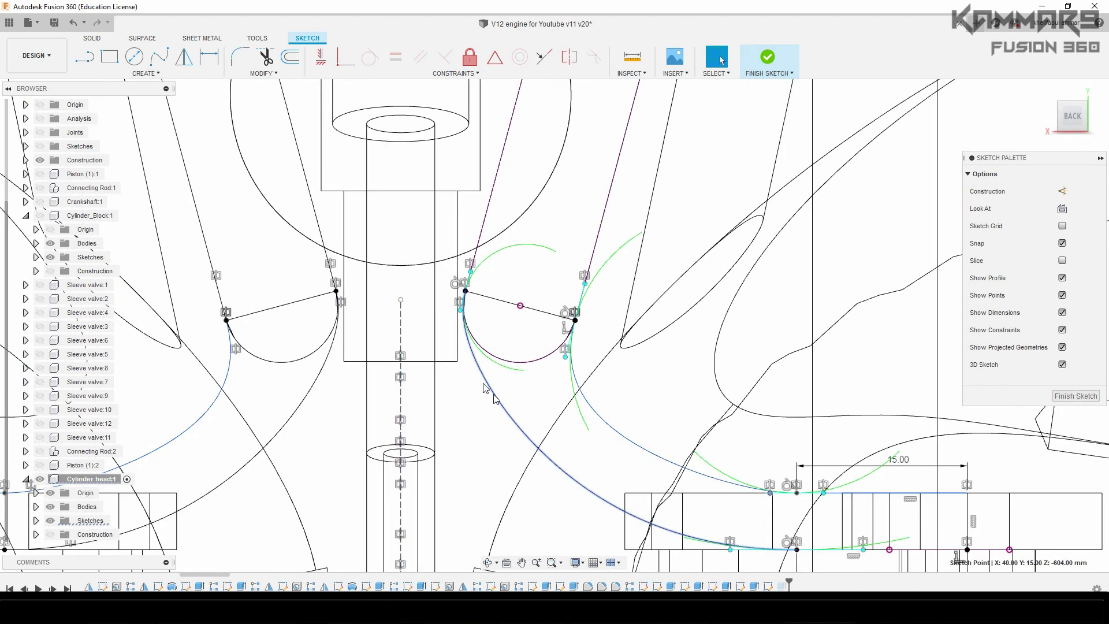
left_click(1063, 397)
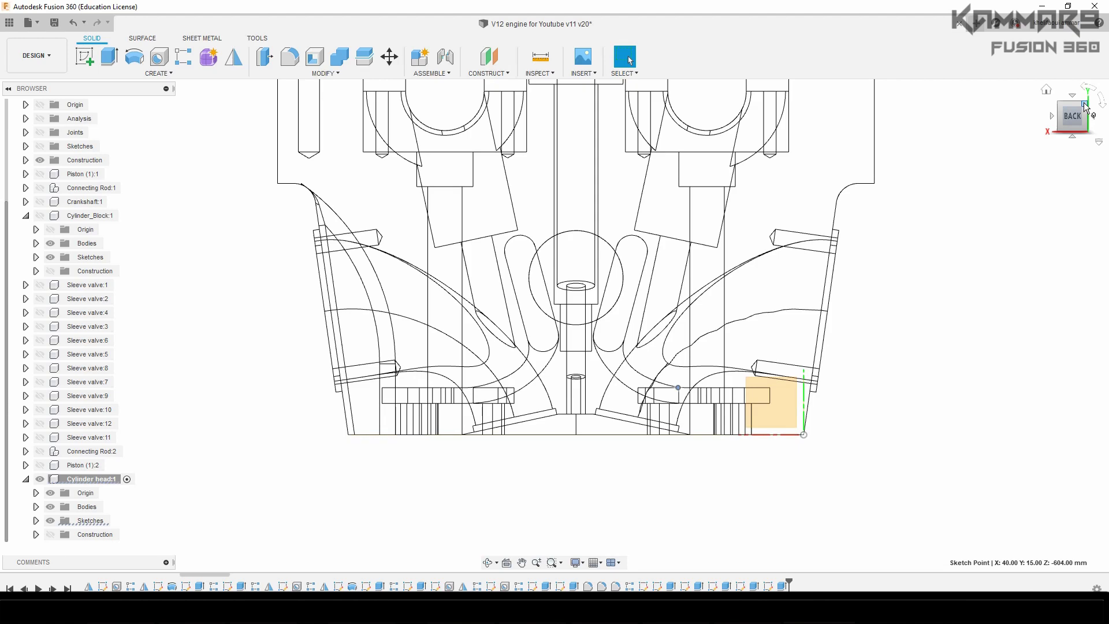
Step: Run a section analysis from the back end face to about -75 mm to examine the reshaped passages, then discard it
left_click(1058, 113)
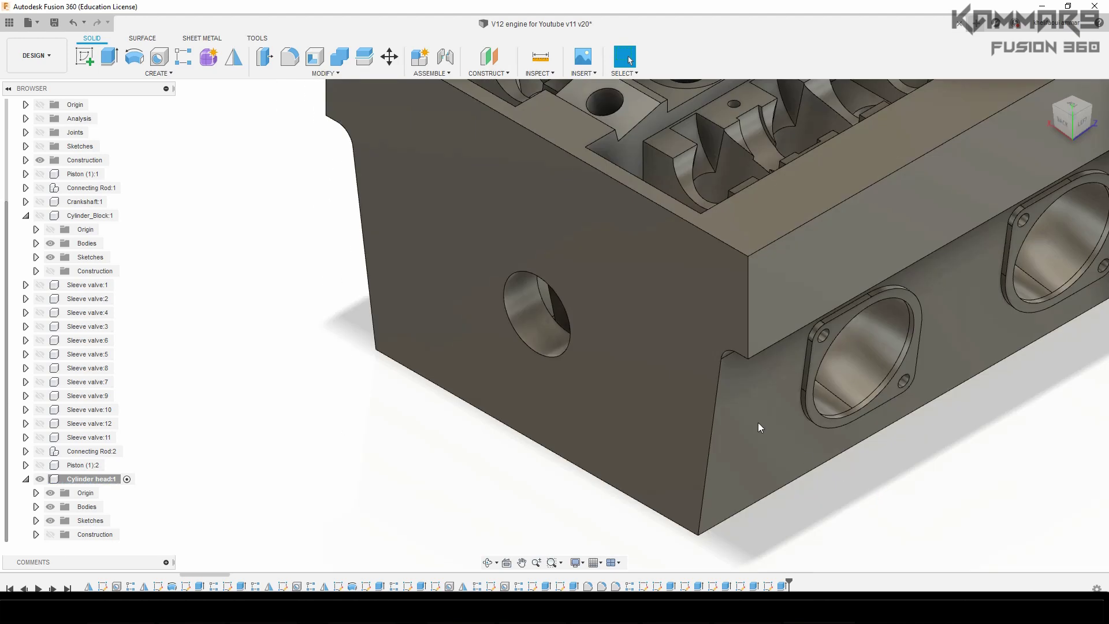
left_click(525, 220)
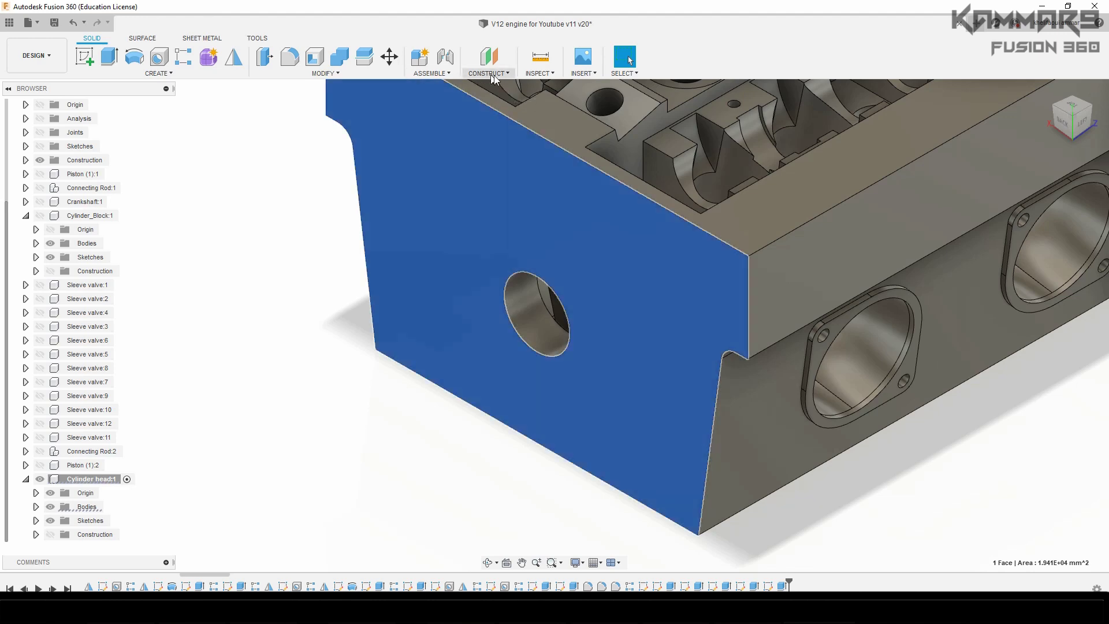
left_click(540, 73)
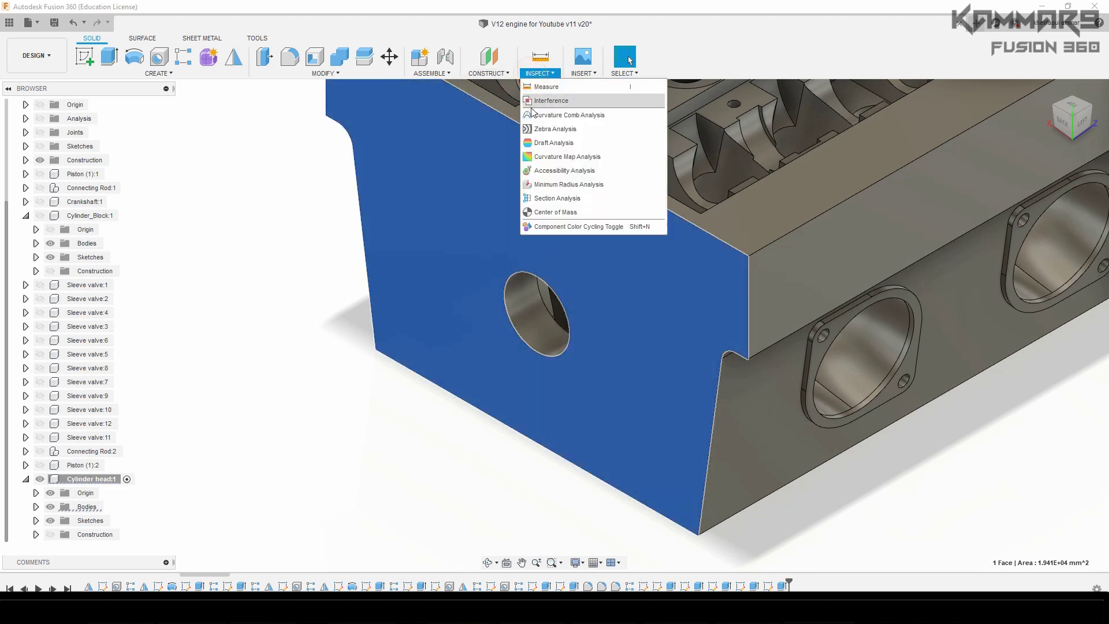
left_click(556, 198)
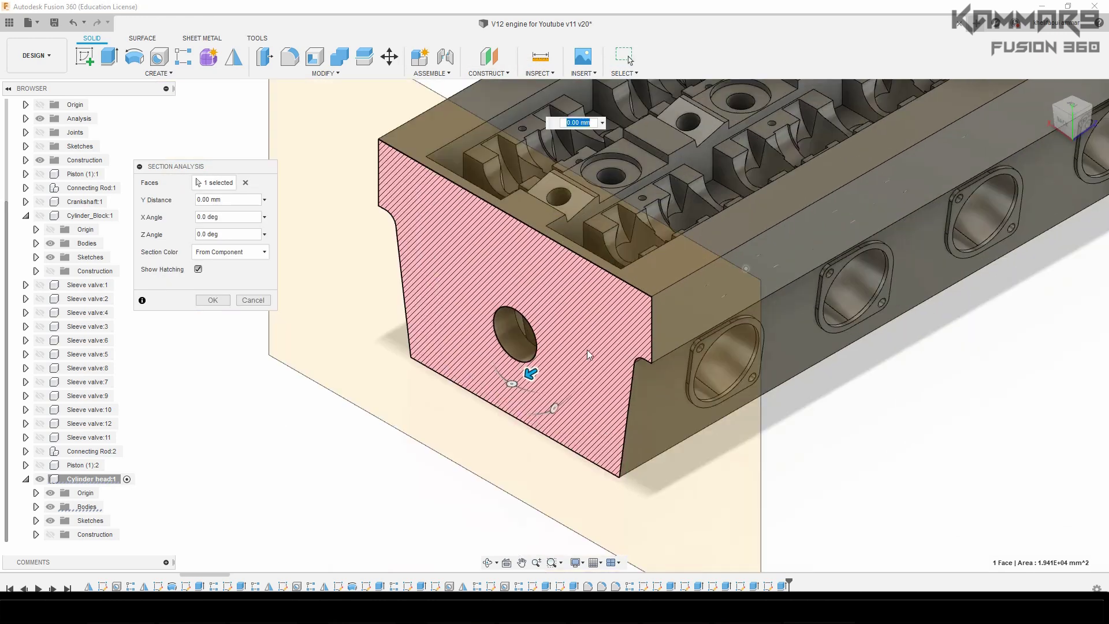
left_click_drag(530, 374, 642, 306)
scroll(620, 287, "up", 5)
middle_click_drag(664, 294, 710, 251)
scroll(711, 252, "up", 3)
left_click_drag(768, 277, 837, 238)
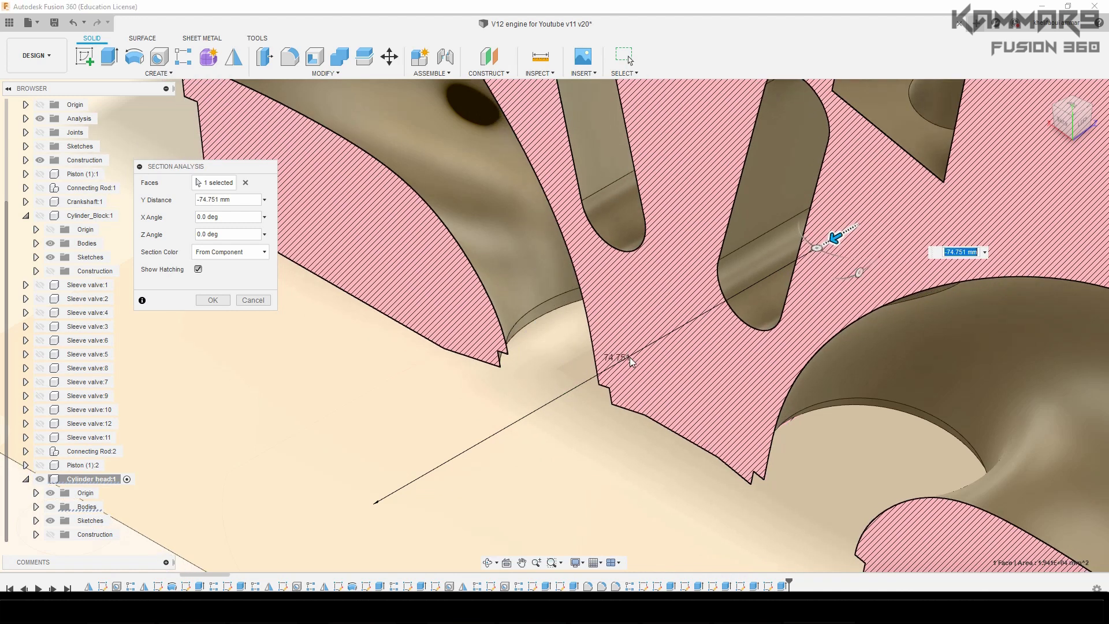
scroll(619, 362, "down", 10)
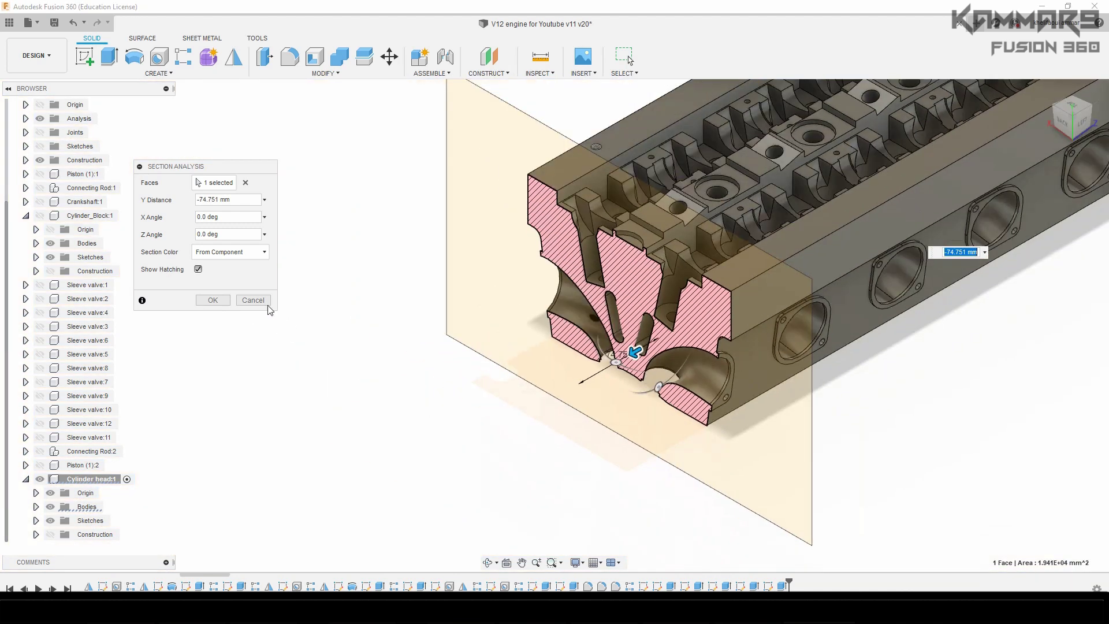
left_click(263, 303)
left_click(353, 401)
Step: Set up a rectangular pattern of the two coolant-port cuts around the frontmost cylinder, directed along the head's length axis
scroll(433, 434, "down", 5)
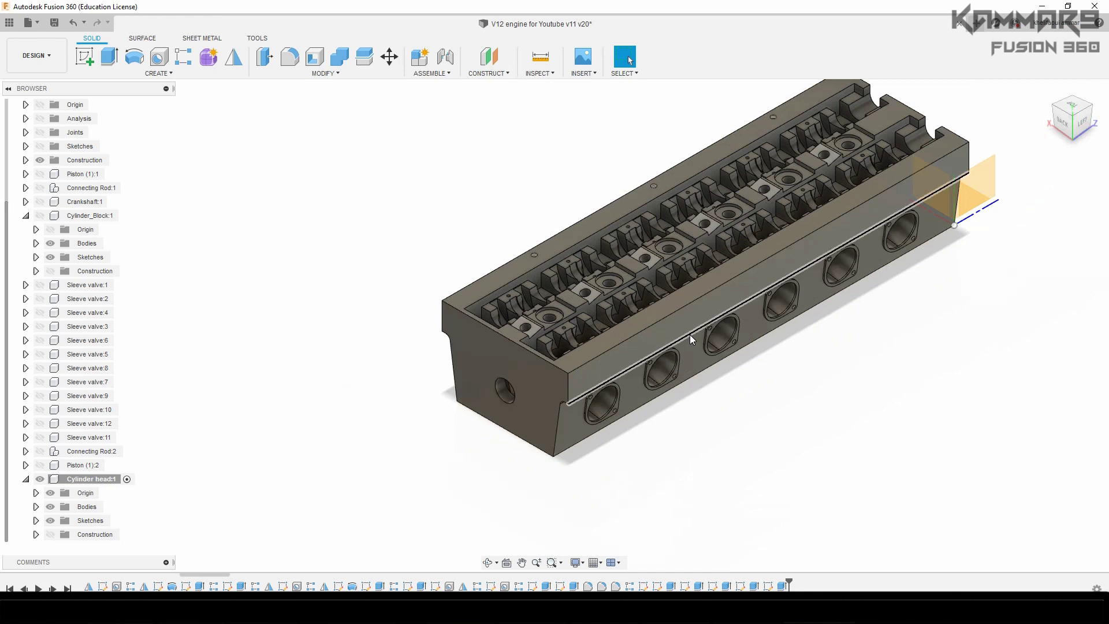
scroll(691, 336, "up", 3)
left_click(783, 587)
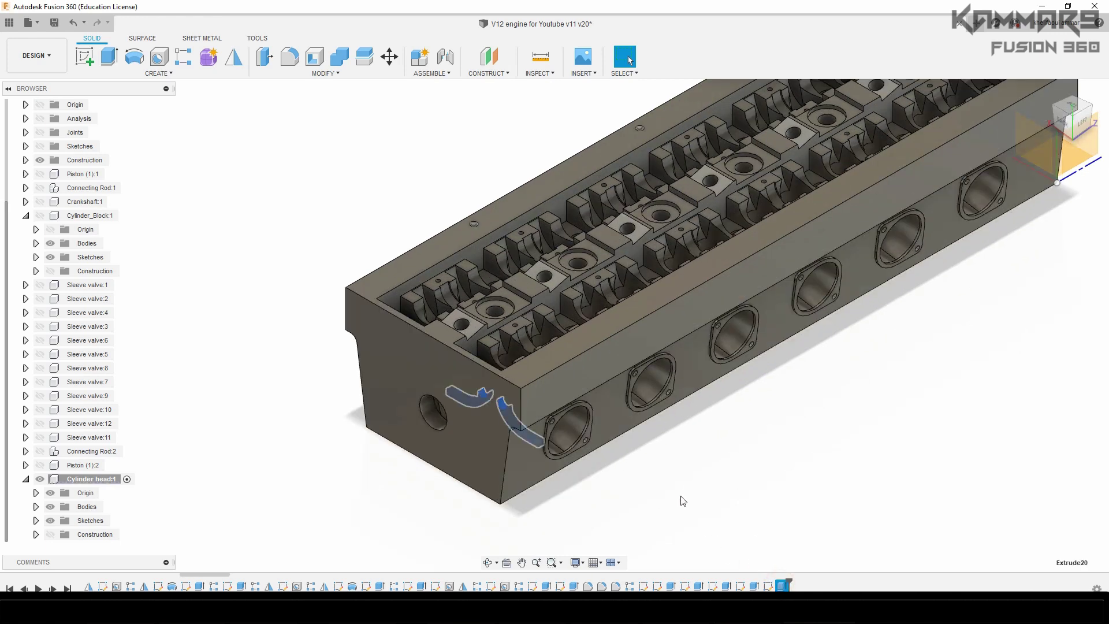
left_click(708, 528)
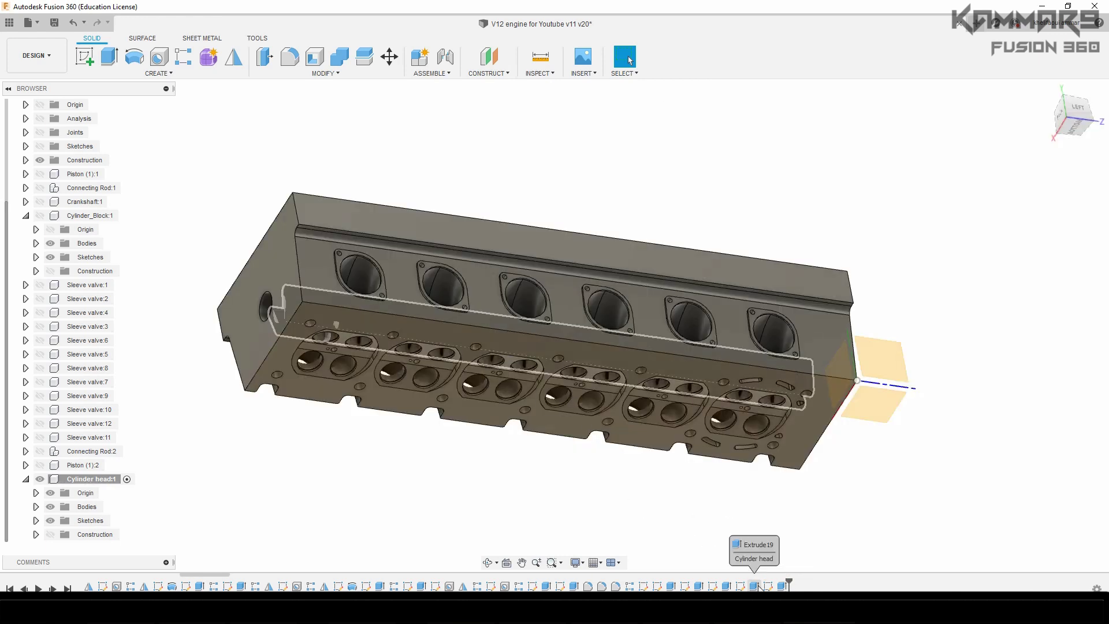
left_click(699, 586)
left_click(671, 586, "ctrl")
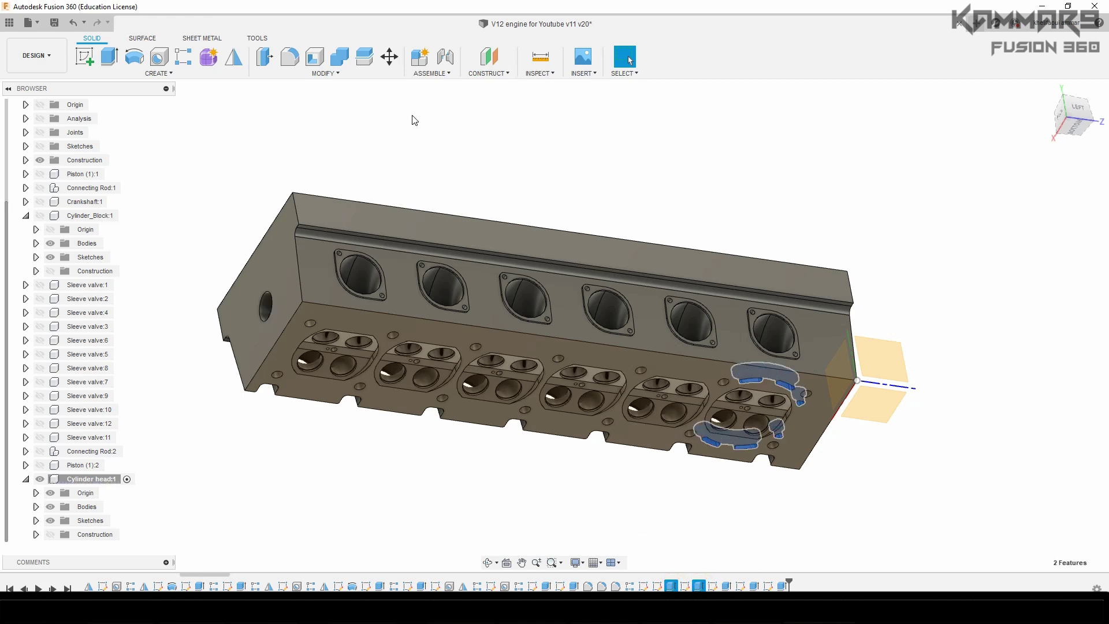
left_click(184, 57)
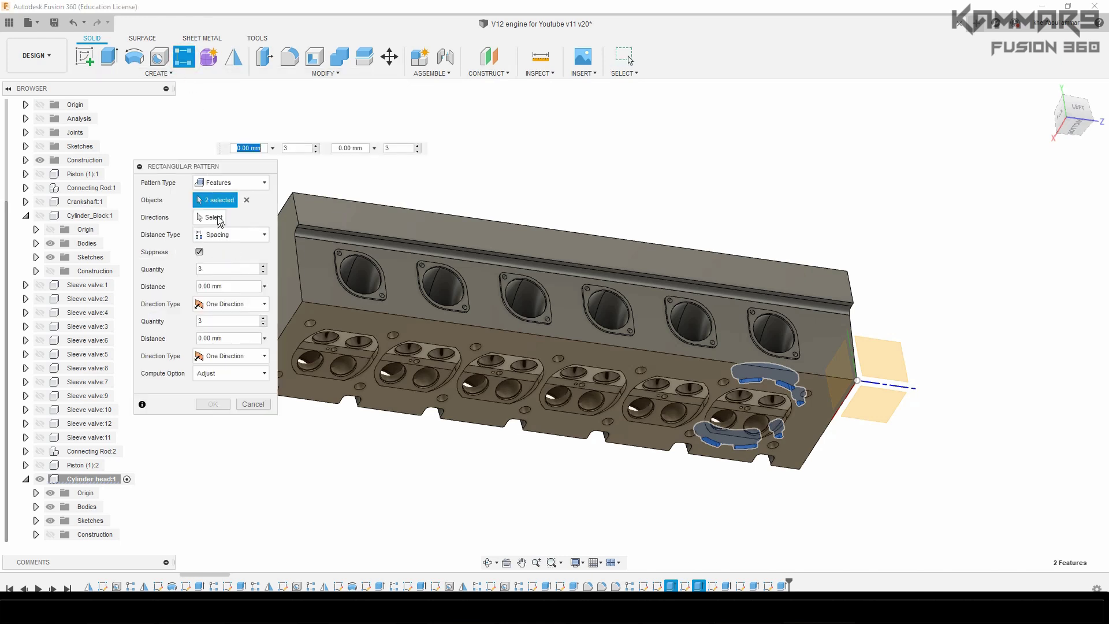
left_click(210, 217)
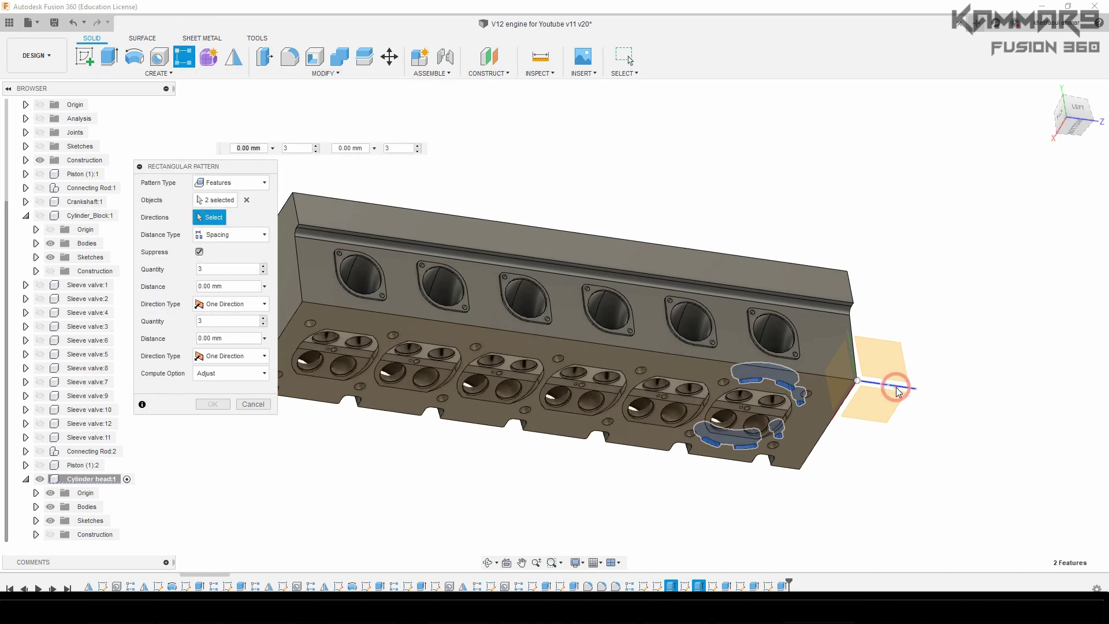
left_click(892, 386)
left_click_drag(764, 411, 619, 390)
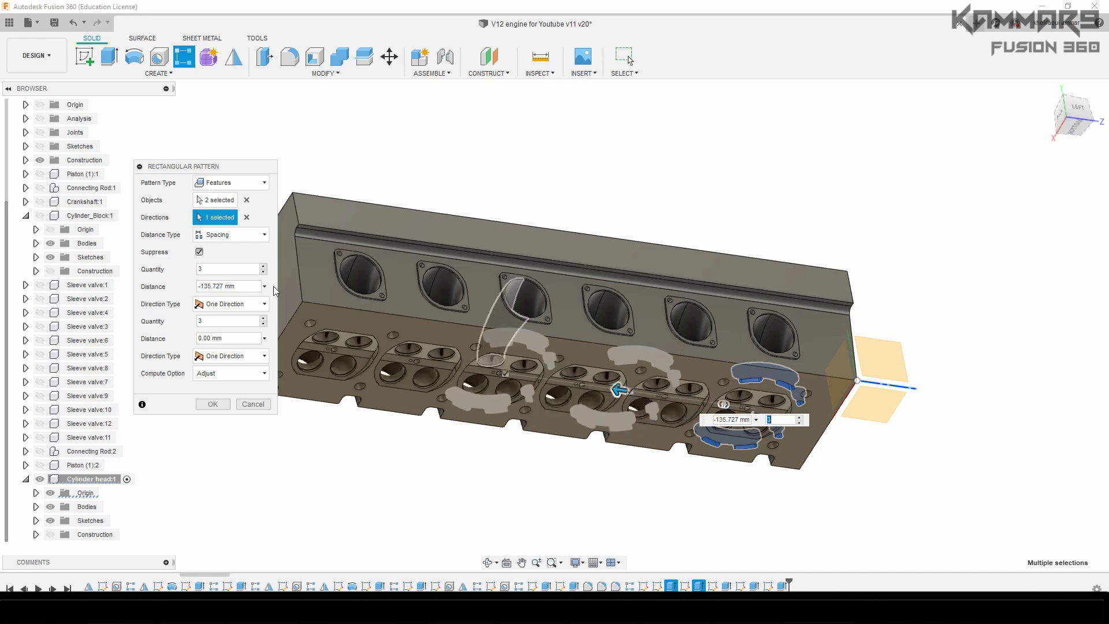
Step: Set the pattern spacing to -90 mm and try a quantity of 7, checking the preview on the head's underside
left_click(197, 271)
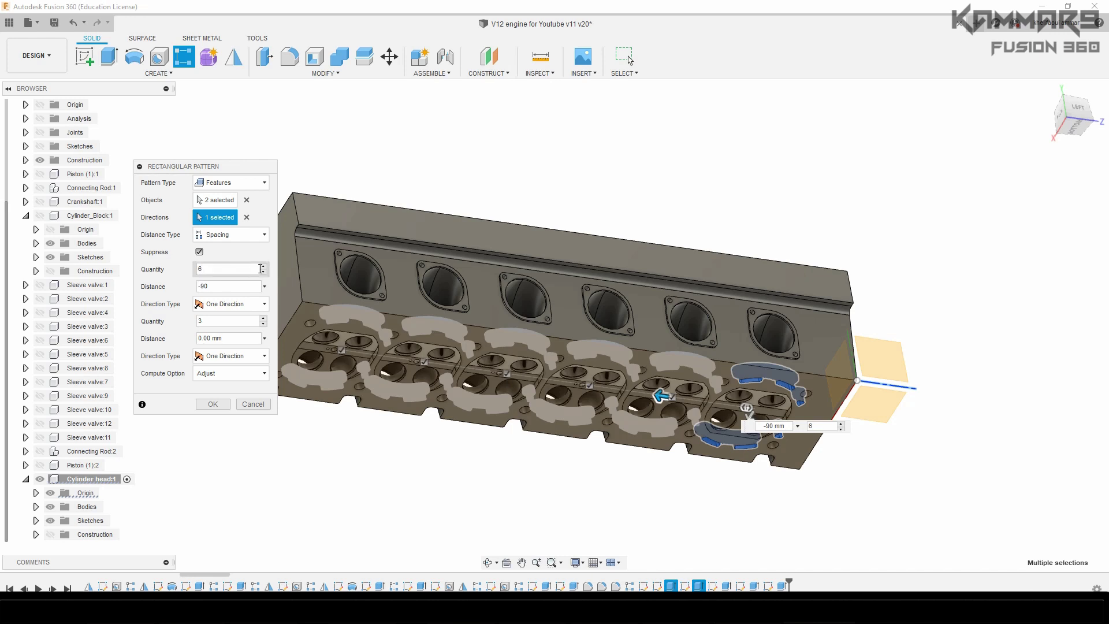
scroll(589, 491, "down", 2)
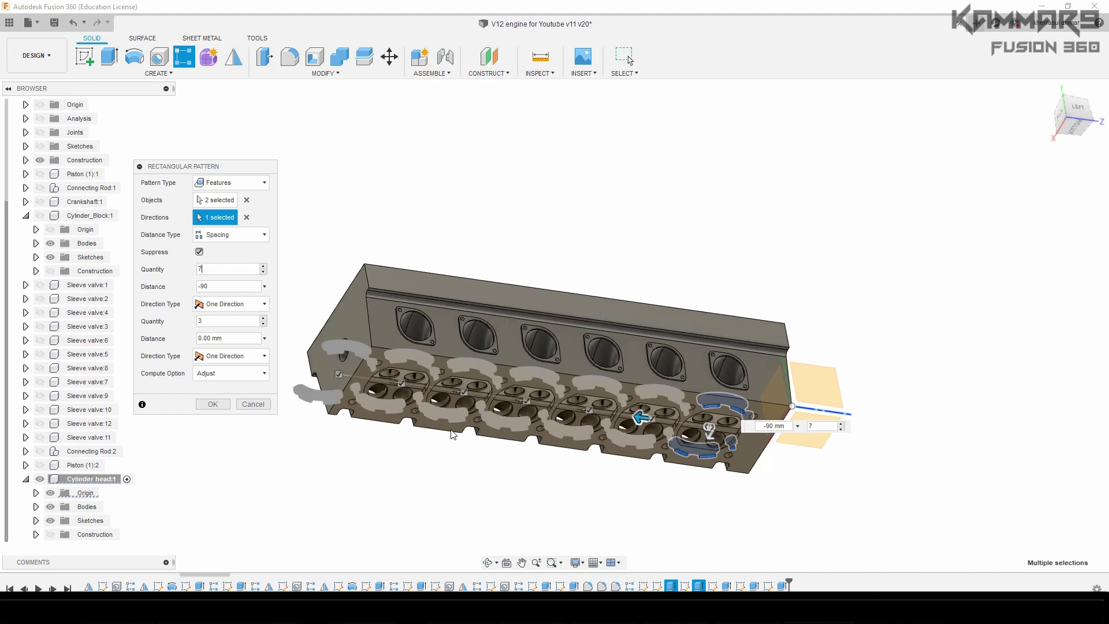
middle_click_drag(406, 391, 342, 325, "shift")
scroll(349, 312, "up", 2)
scroll(349, 311, "up", 4)
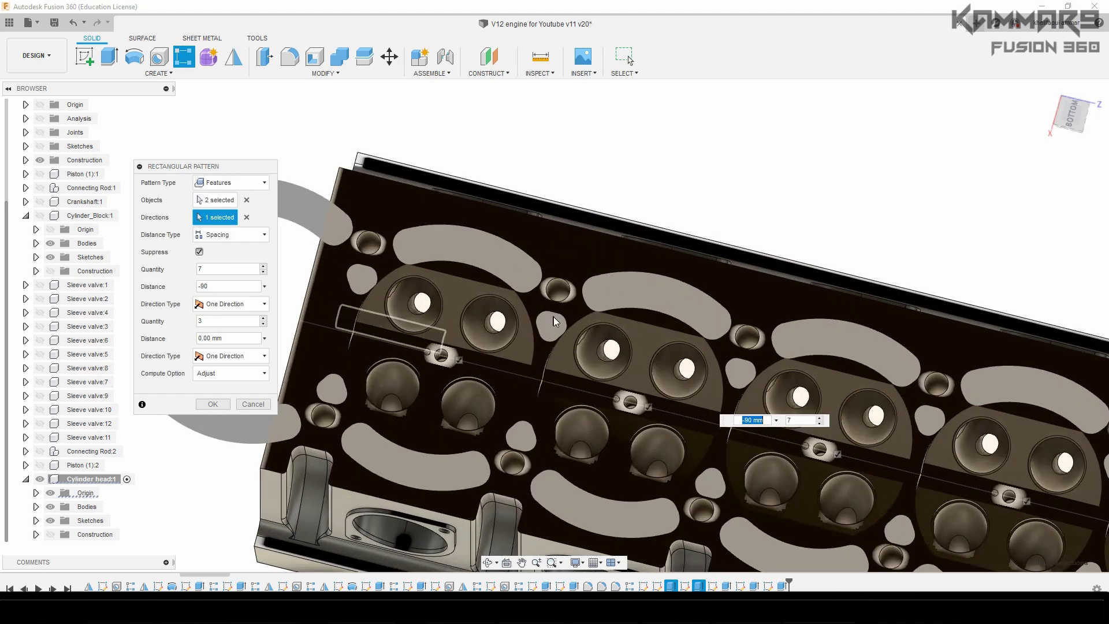
scroll(549, 315, "down", 4)
middle_click_drag(587, 355, 547, 377, "shift")
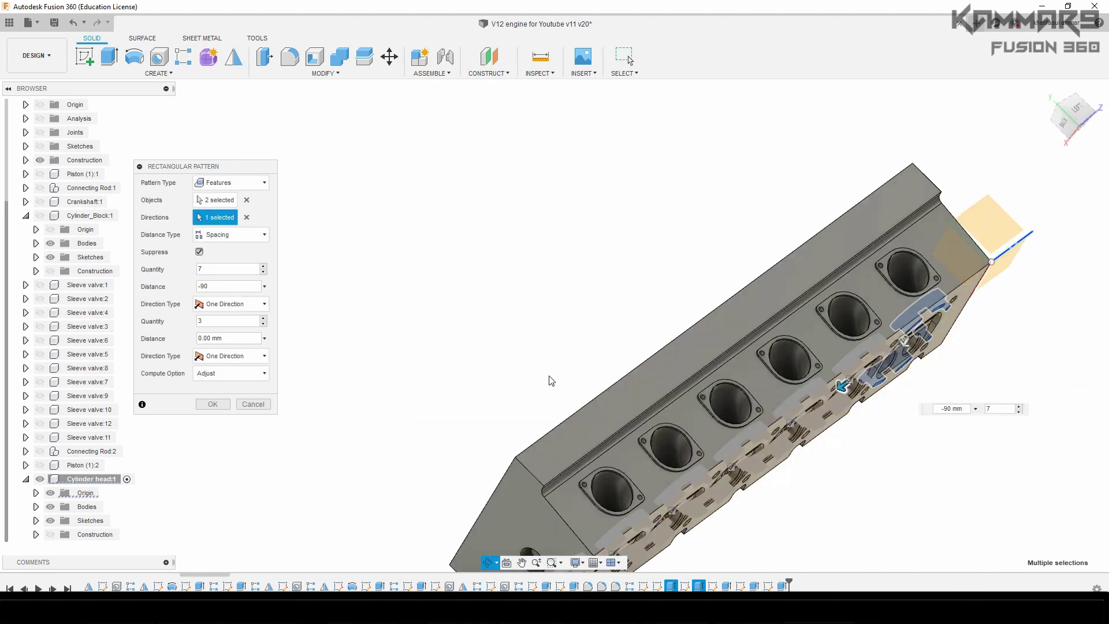
scroll(568, 403, "down", 3)
Step: Set the coolant-port pattern's quantity to 6 and create the pattern
left_click(263, 272)
scroll(335, 312, "down", 2)
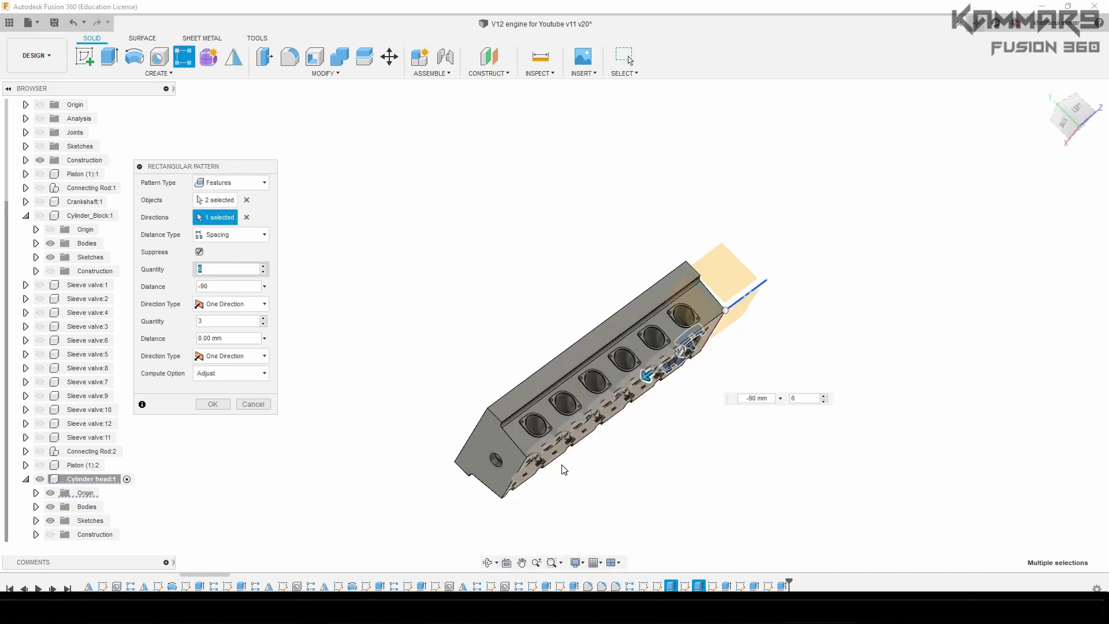
scroll(564, 467, "up", 2)
left_click_drag(501, 378, 536, 426, "shift")
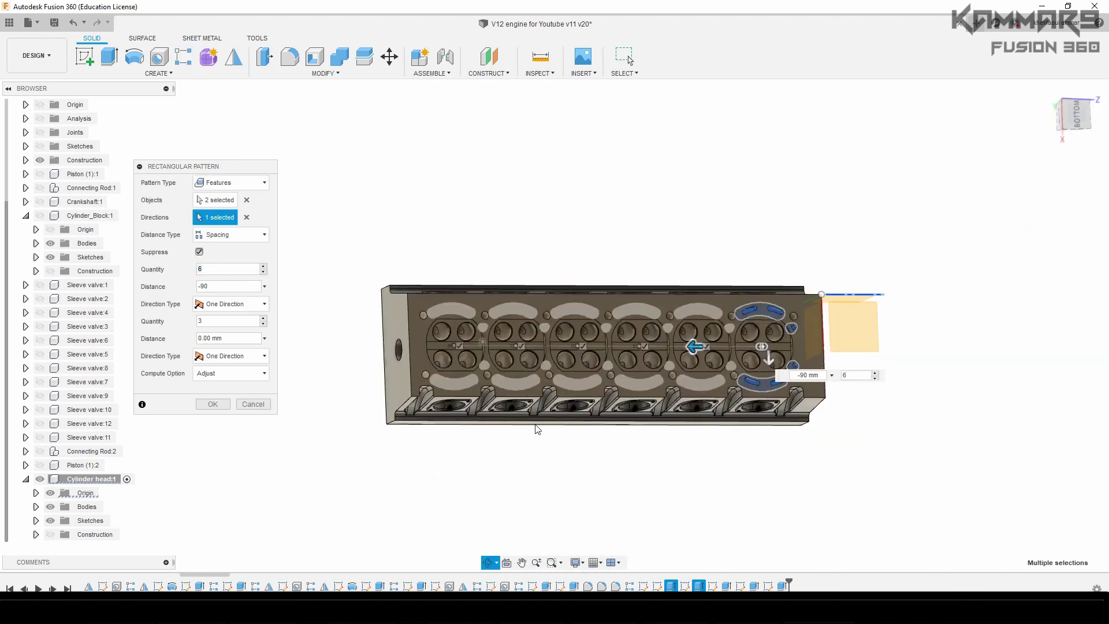
left_click(212, 404)
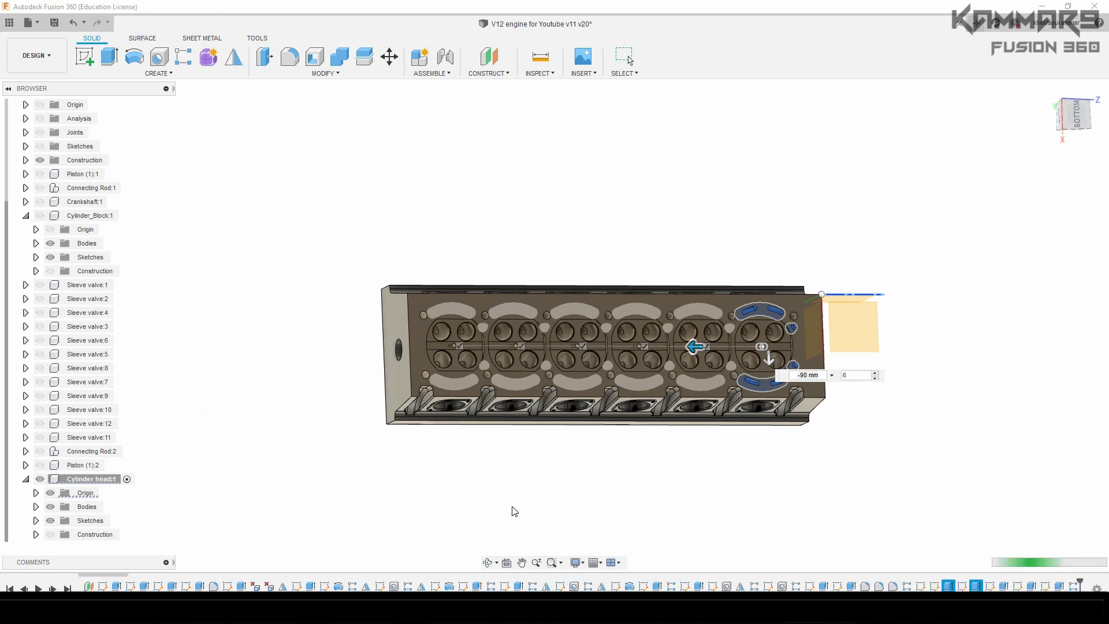
Step: Pattern the curved branch passage cut along the head's length axis with a quantity of 6 at 90 mm spacing
scroll(549, 513, "up", 4)
left_click(183, 56)
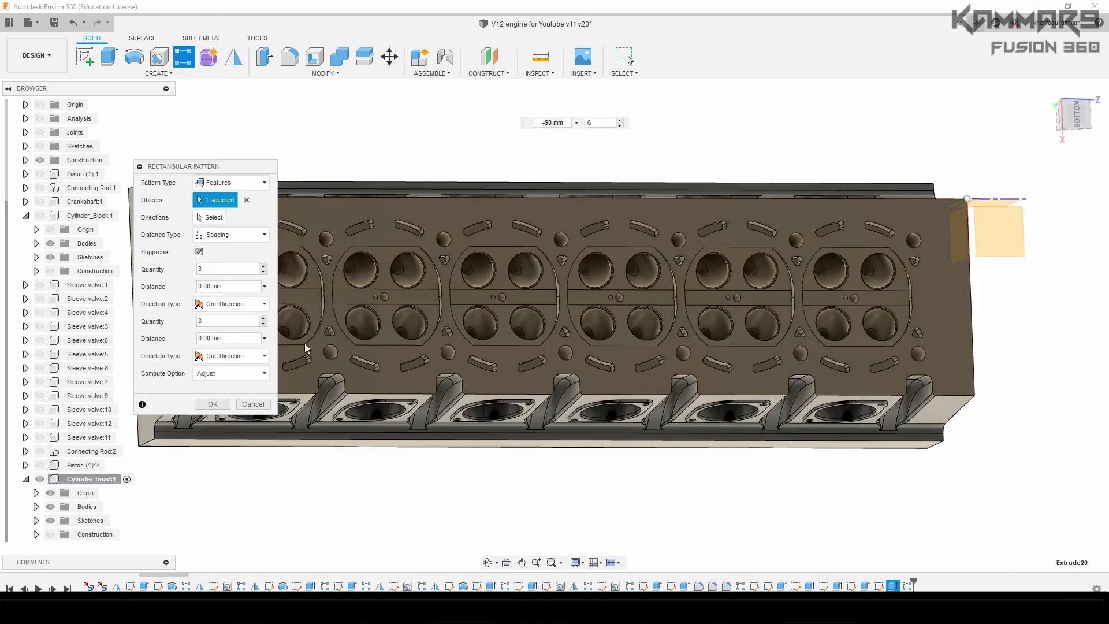
left_click_drag(217, 171, 242, 172)
left_click(255, 139)
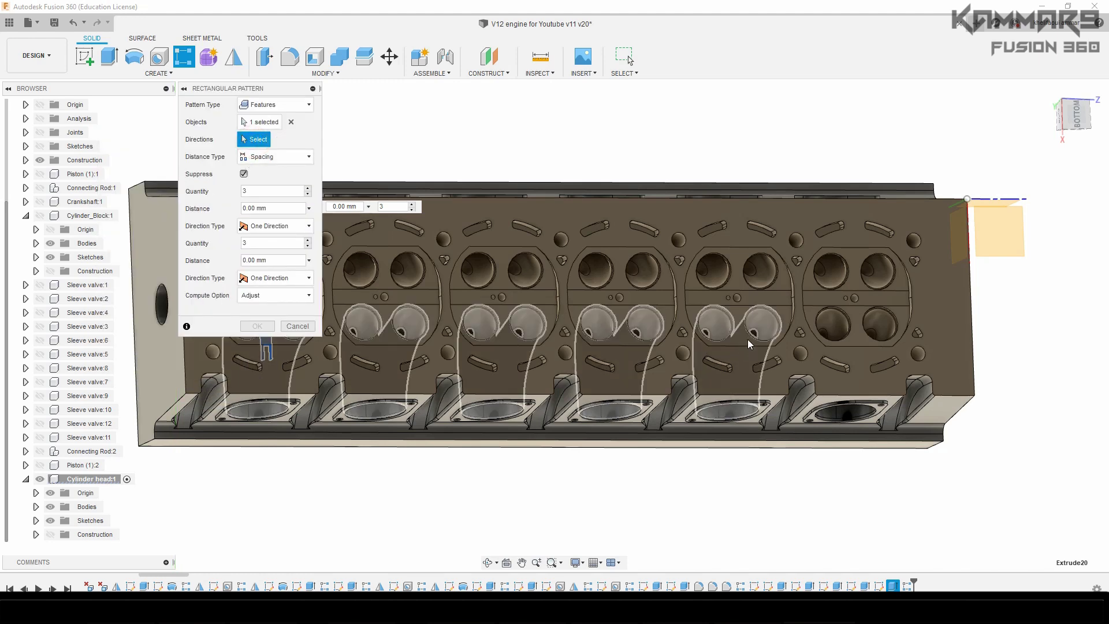
left_click(1006, 200)
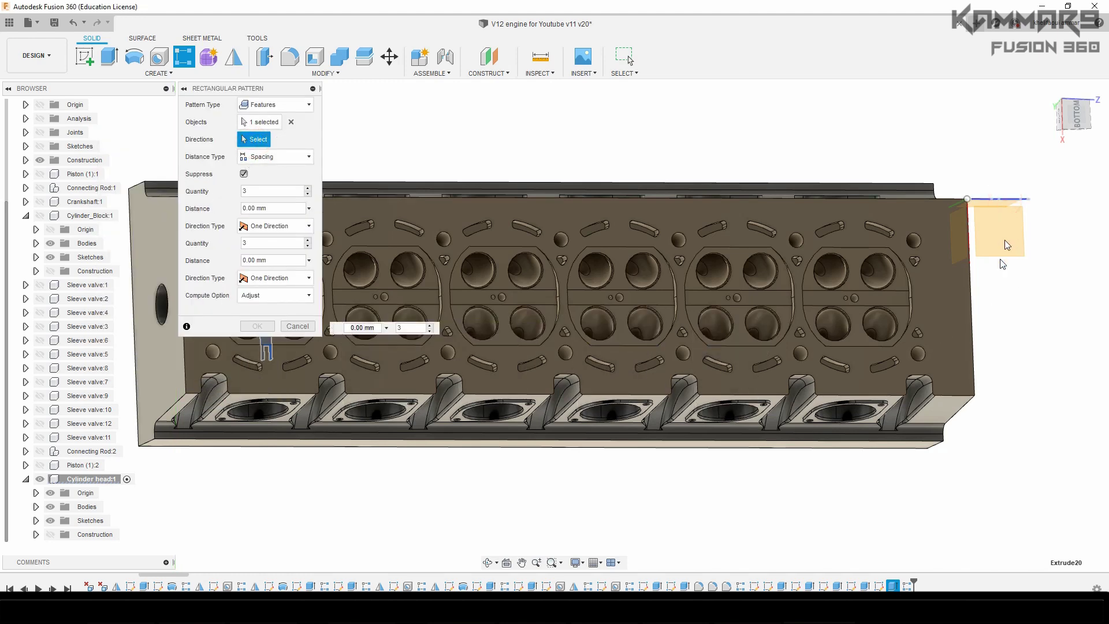
scroll(823, 435, "down", 3)
scroll(598, 378, "up", 1)
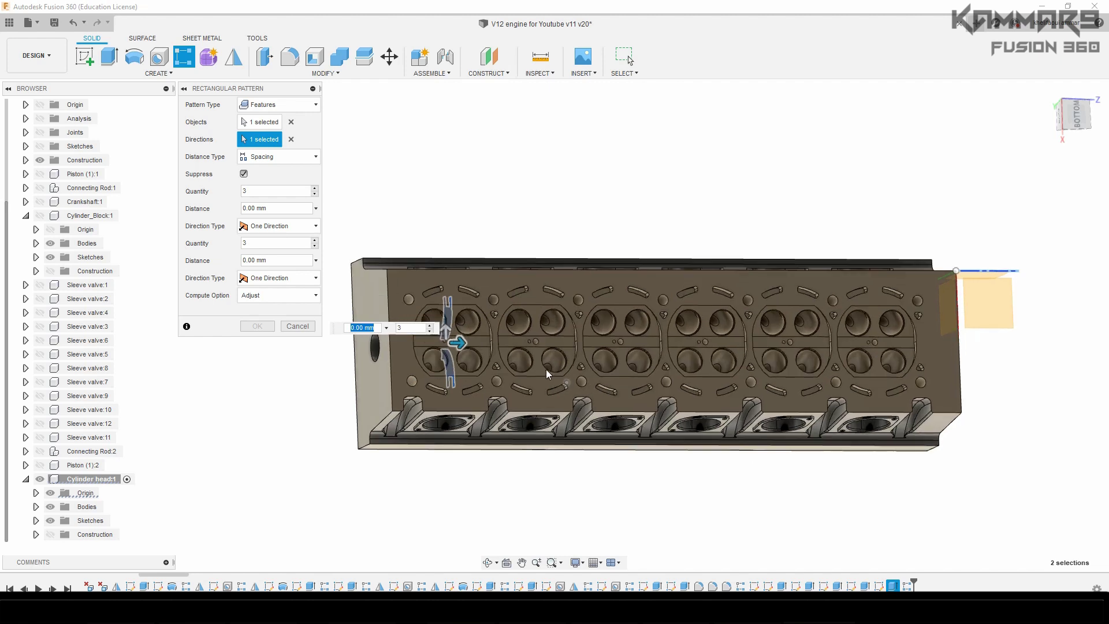
left_click_drag(457, 344, 529, 344)
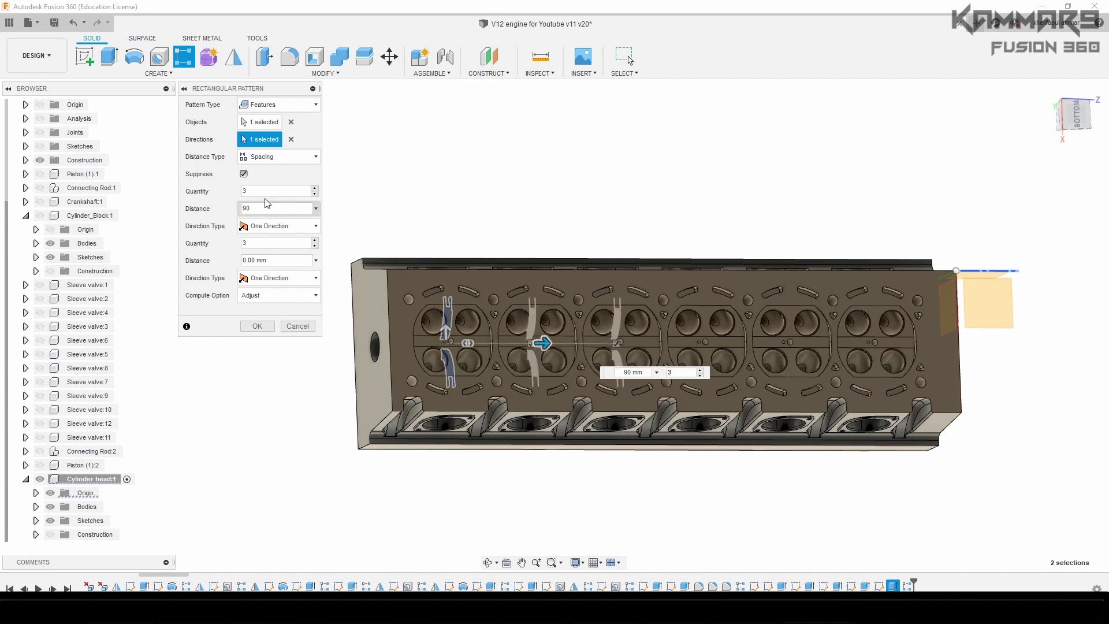
left_click(315, 189)
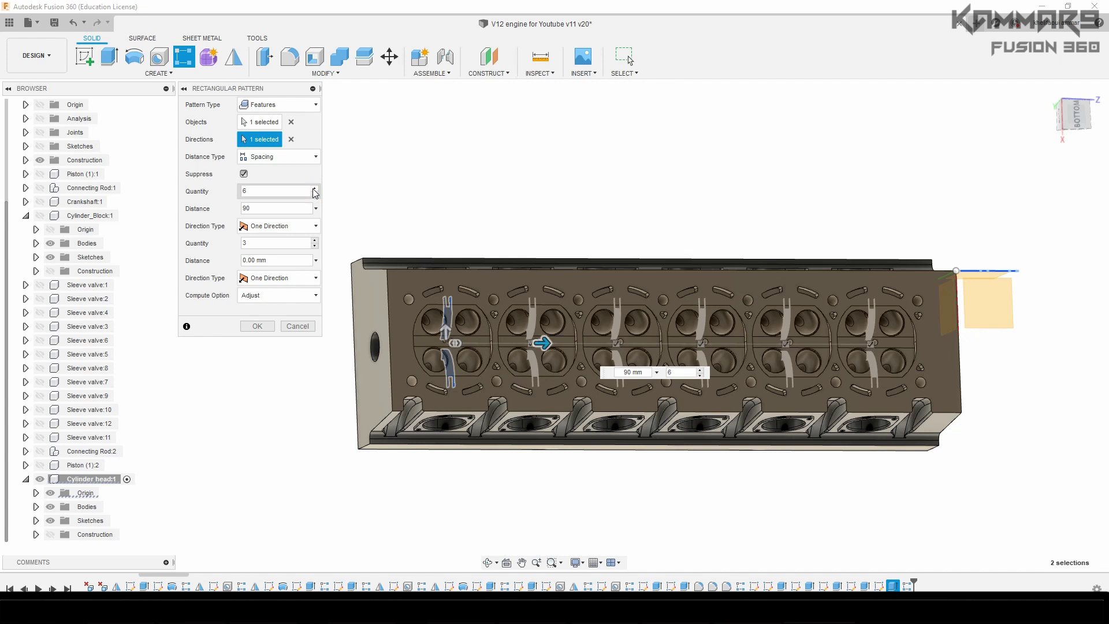
left_click(257, 326)
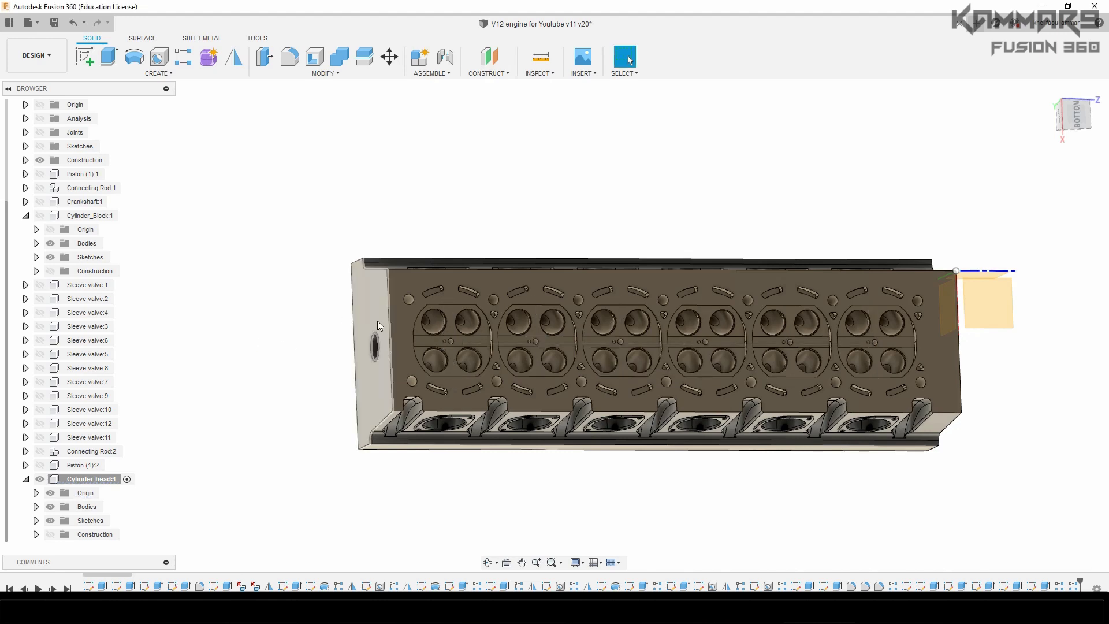
Step: Start a new sketch on the front end face of the cylinder head
middle_click_drag(368, 301, 1, 391, "shift")
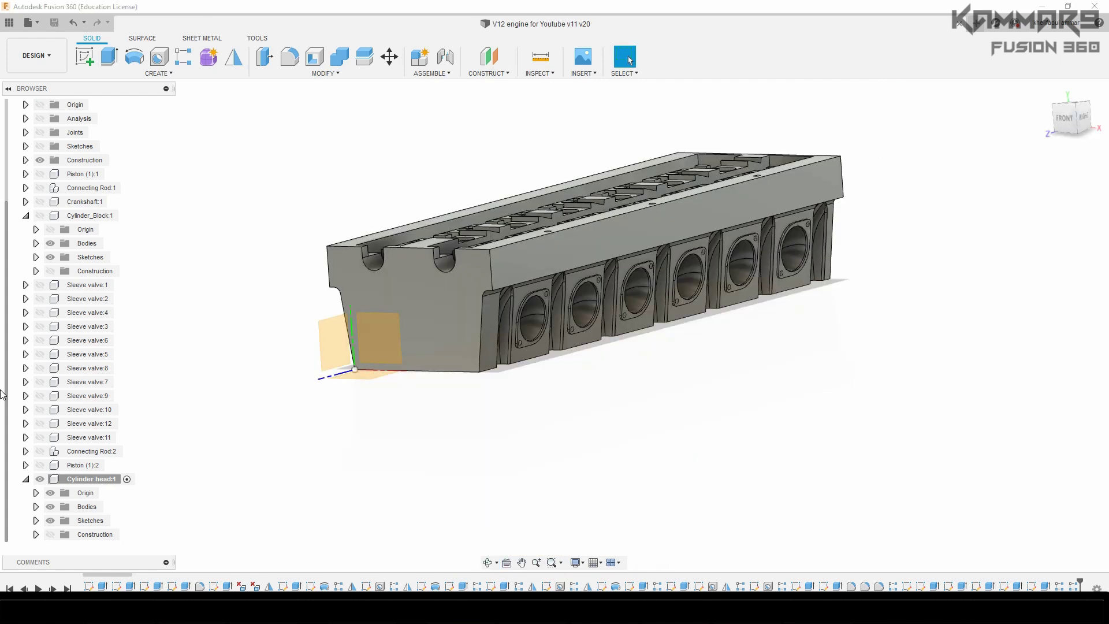
middle_click_drag(451, 404, 475, 411)
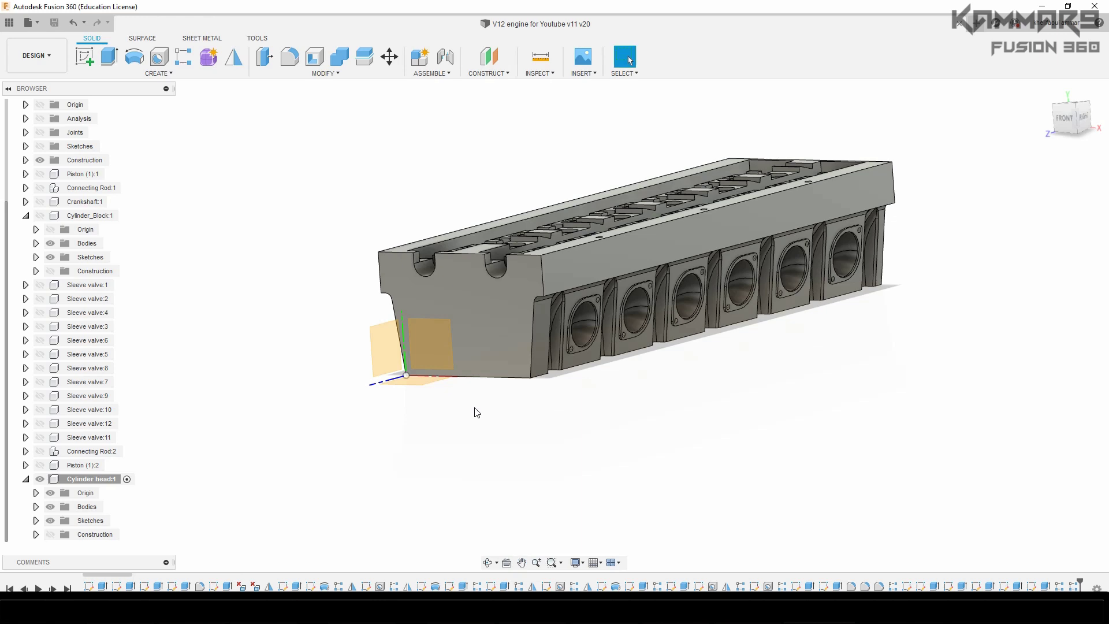
middle_click_drag(470, 317, 493, 310, "shift")
left_click(345, 249)
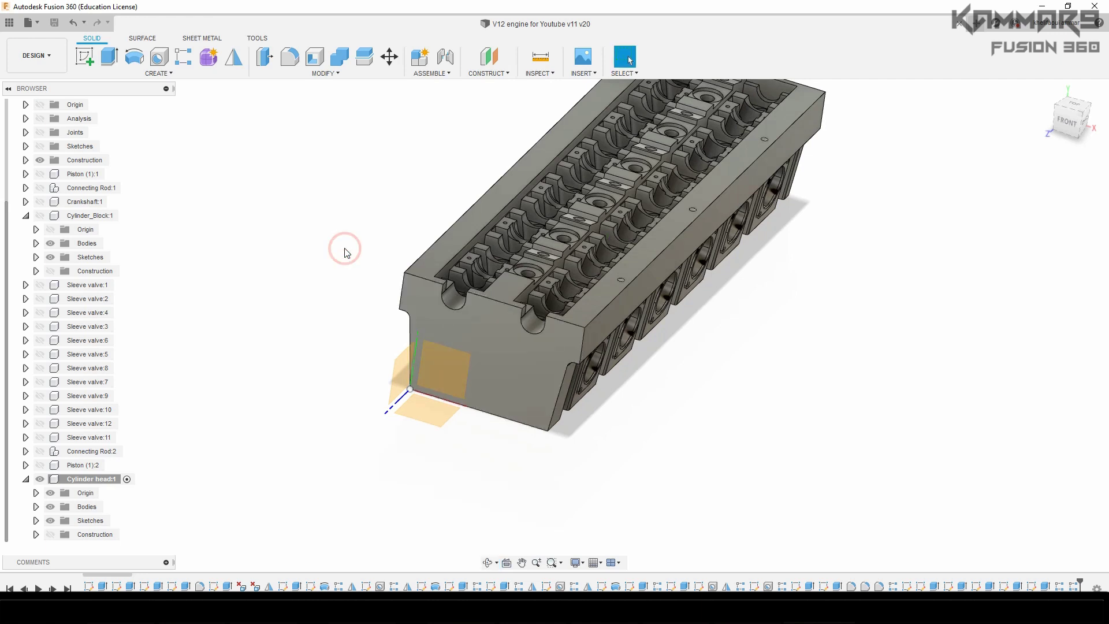
left_click(494, 348)
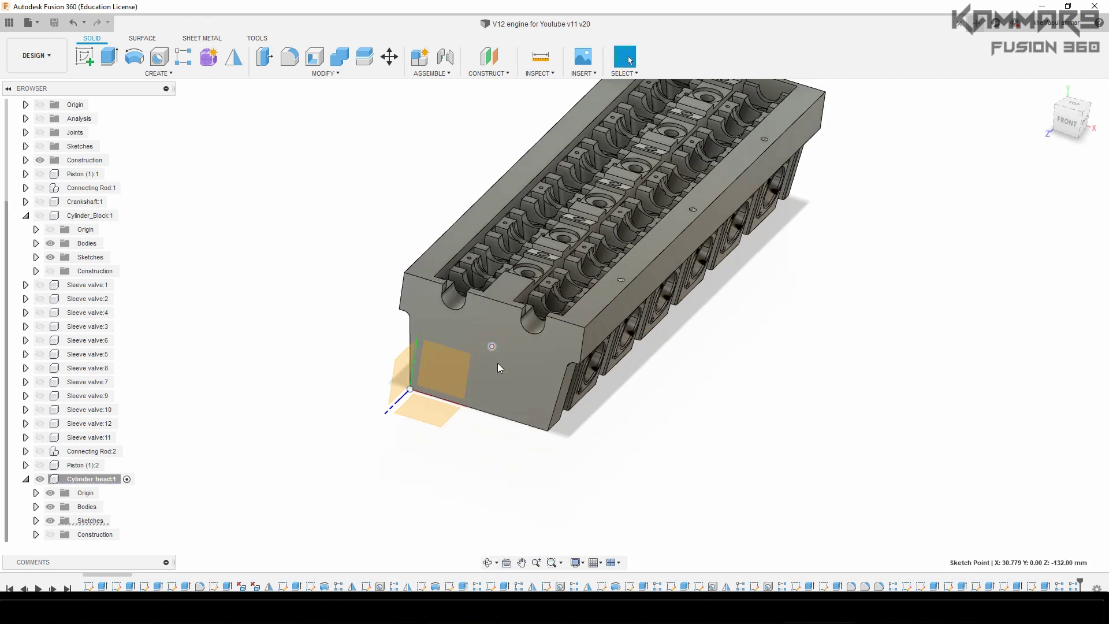
left_click(497, 363)
left_click(494, 386)
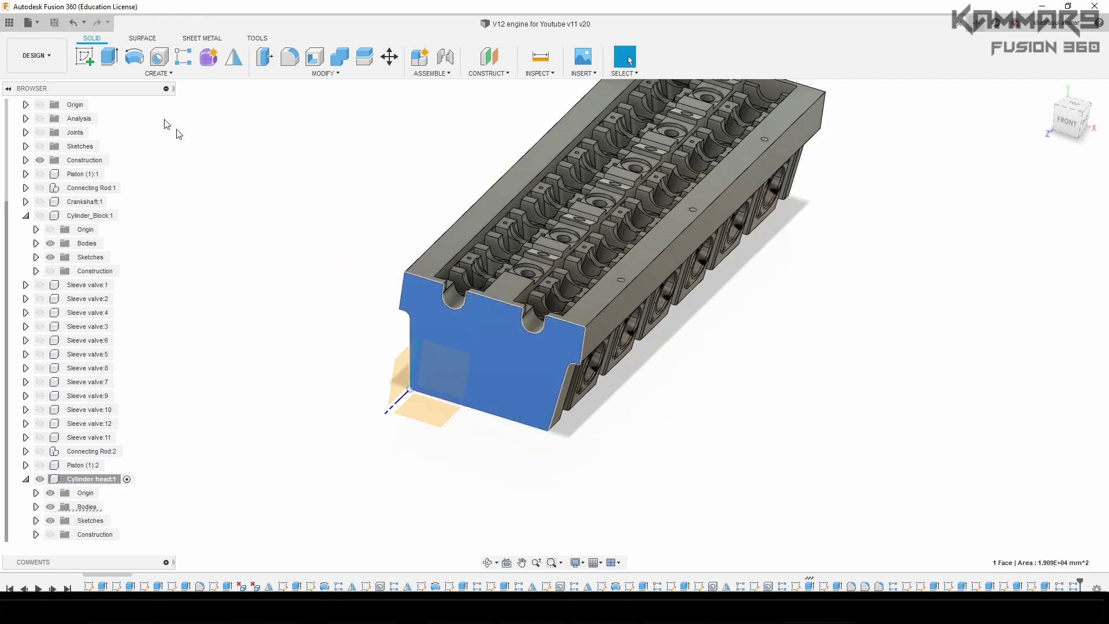
left_click(87, 64)
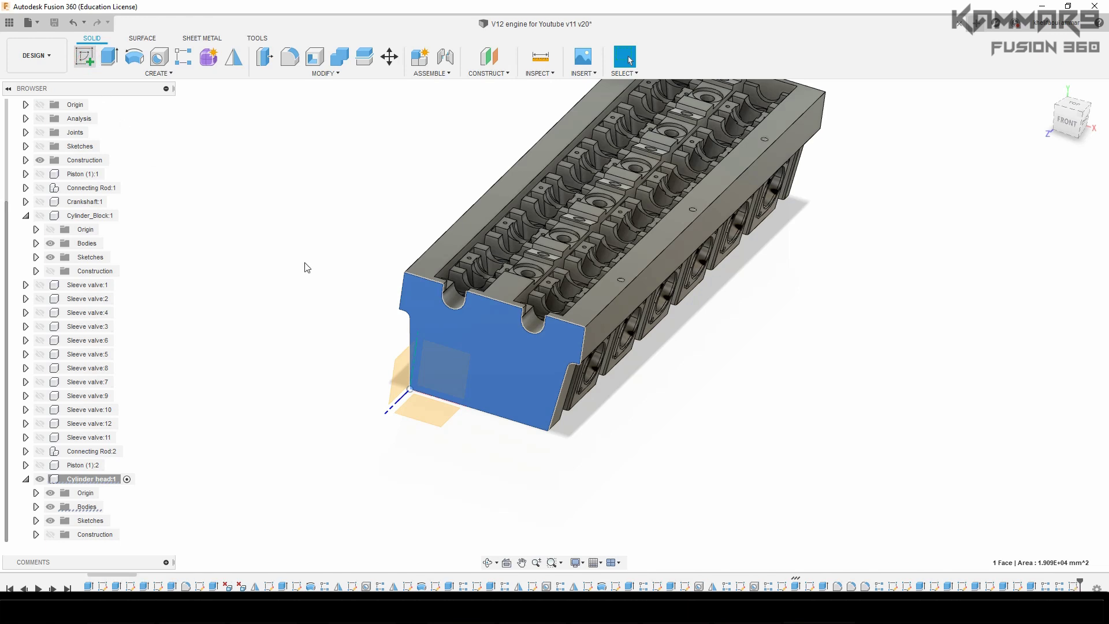
scroll(605, 366, "up", 5)
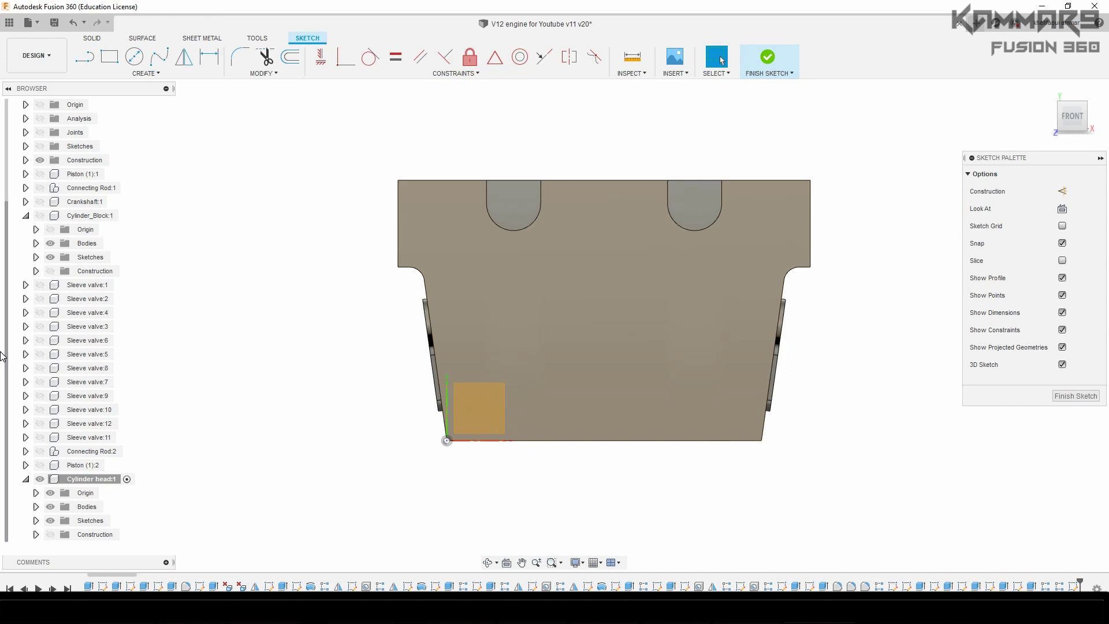
Step: Sketch three small separate circles on the lower half of the front end face
key("c")
scroll(552, 385, "up", 2)
left_click(730, 435)
left_click(745, 328)
left_click(757, 339)
Step: Dimension the leftmost circle on the front end face with a diameter of 3 mm
key("d")
left_click(508, 371)
left_click(519, 332)
type("3")
key("Return")
Step: Constrain the other two circles to be equal in size to the dimensioned 3 mm circle
left_click(453, 379)
left_click(722, 410, "ctrl")
left_click(805, 328, "ctrl")
left_click(396, 56)
key("Escape")
scroll(687, 452, "up", 1)
left_click(416, 536)
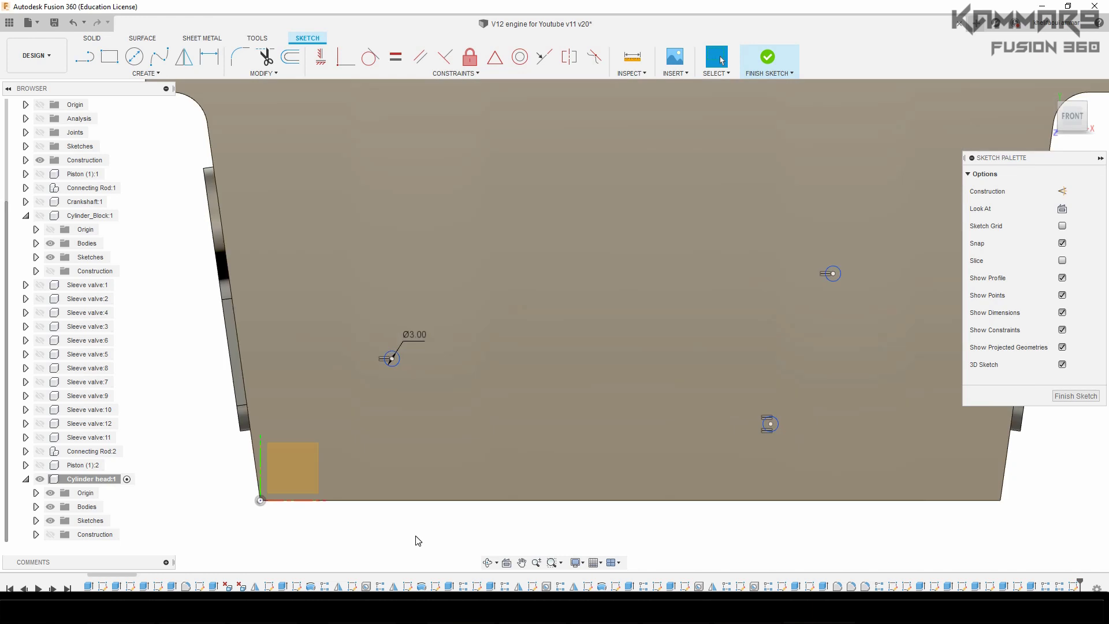
Step: Dimension the leftmost circle's centre 20 mm above the face's bottom edge and 5 mm horizontally from its lower-left corner
key("d")
left_click(381, 500)
left_click(392, 359)
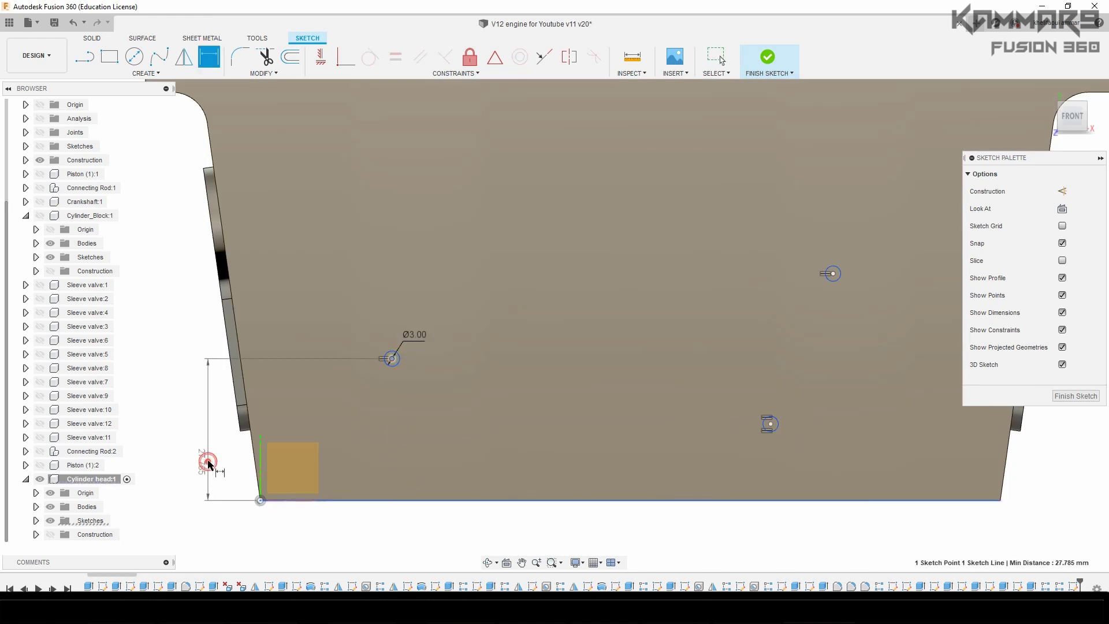
left_click(202, 463)
type("20")
key("Return")
left_click(392, 398)
left_click(260, 500)
left_click(340, 542)
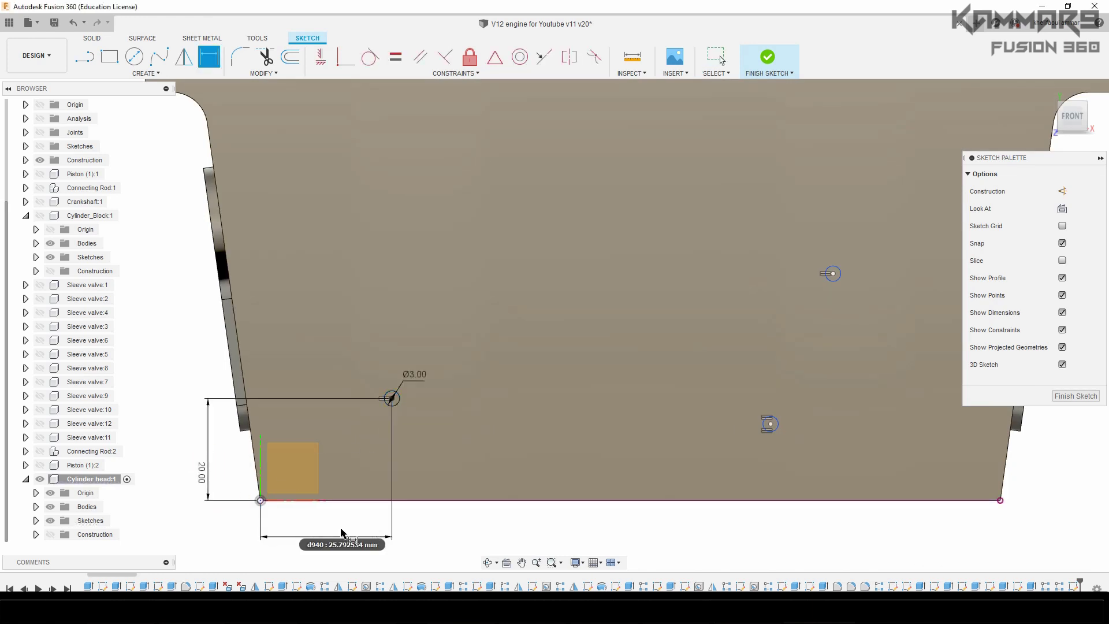
type("5")
key("Return")
Step: Position the lower-right circle 93.077 mm horizontally from the leftmost circle and 16 mm above the bottom edge
left_click(285, 398)
left_click(771, 424)
left_click(513, 532)
type("93.0")
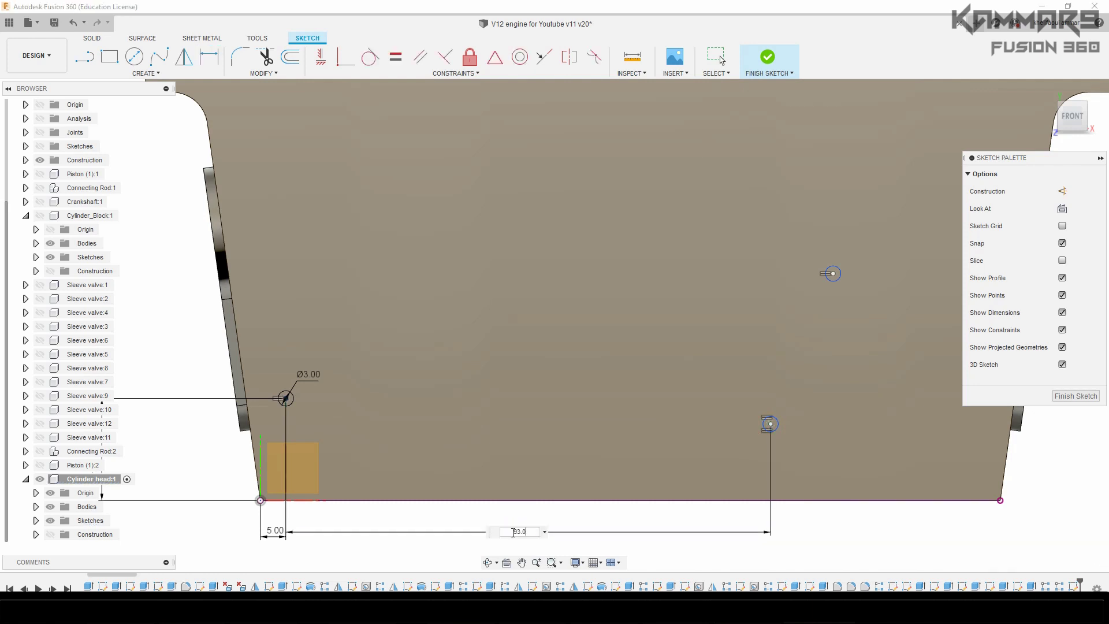
type("77")
key("Return")
left_click(761, 424)
left_click(706, 500)
left_click(800, 470)
type("16")
key("Return")
Step: Position the upper-right circle 43 mm above the bottom edge and 106.153 mm horizontally from the leftmost circle
left_click(832, 274)
left_click(844, 501)
left_click(889, 406)
type("43")
key("Return")
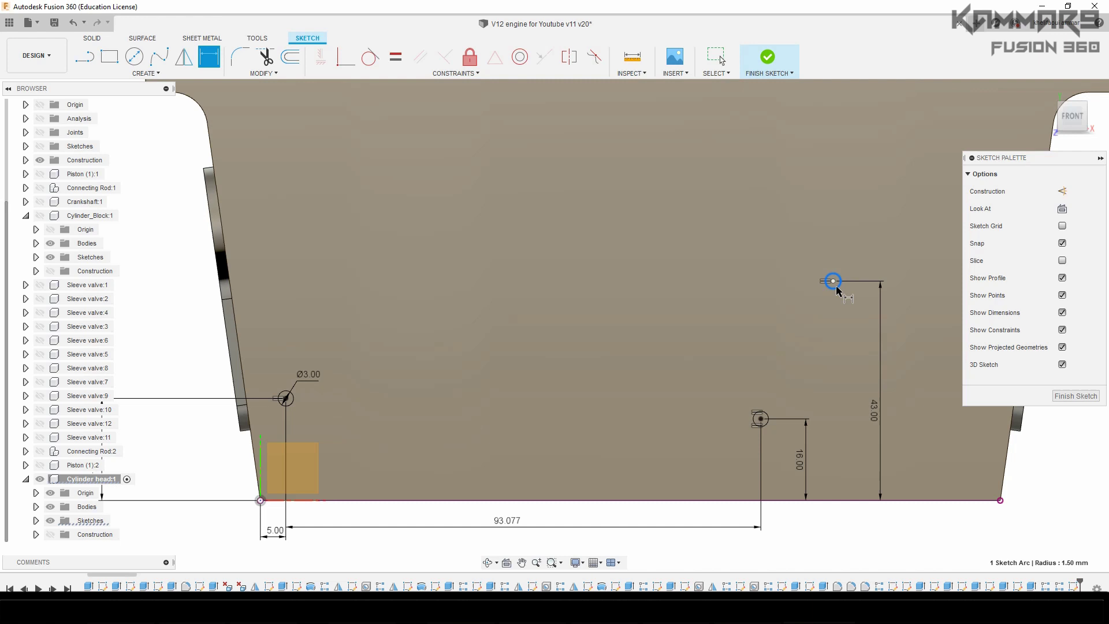
left_click(643, 239)
type("106.153")
key("Return")
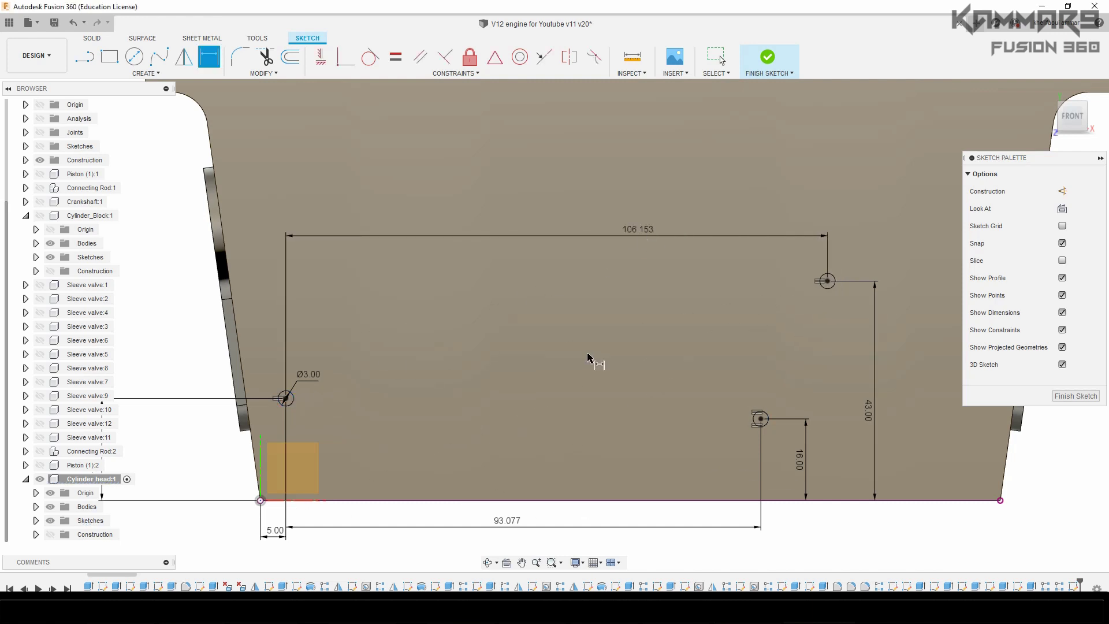
Step: Draw lines joining the centres of the three circles into a closed triangle
left_click(90, 68)
left_click(286, 398)
left_click(760, 419)
left_click(828, 282)
left_click(286, 398)
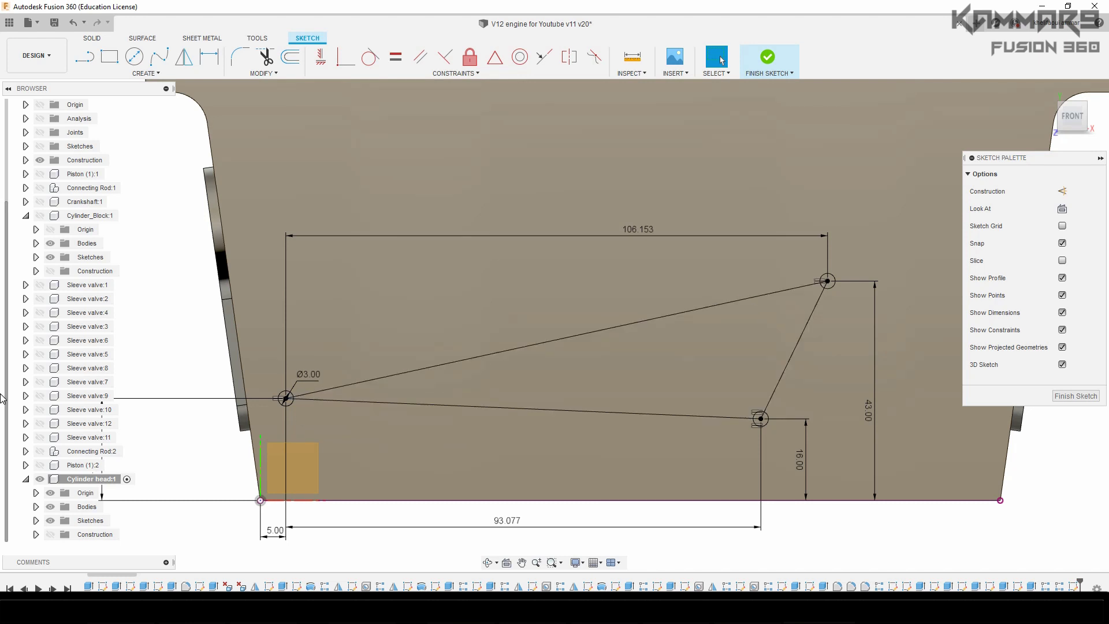
Step: Offset the leftmost 3 mm circle outward, with the offset distance set to 3.5 mm
left_click(293, 407)
key("o")
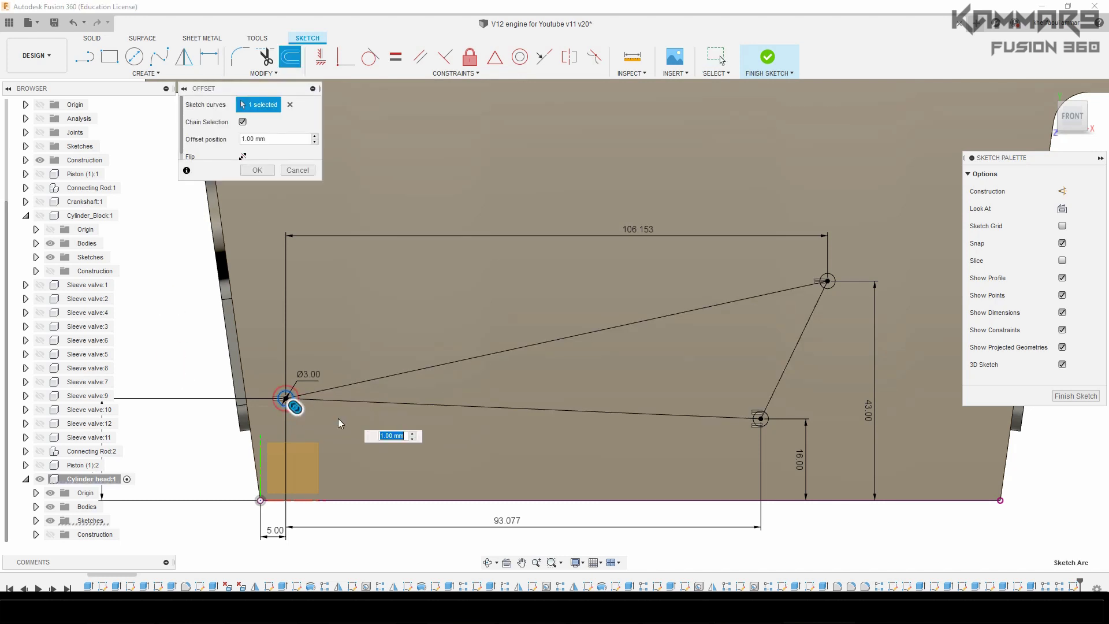
type("5")
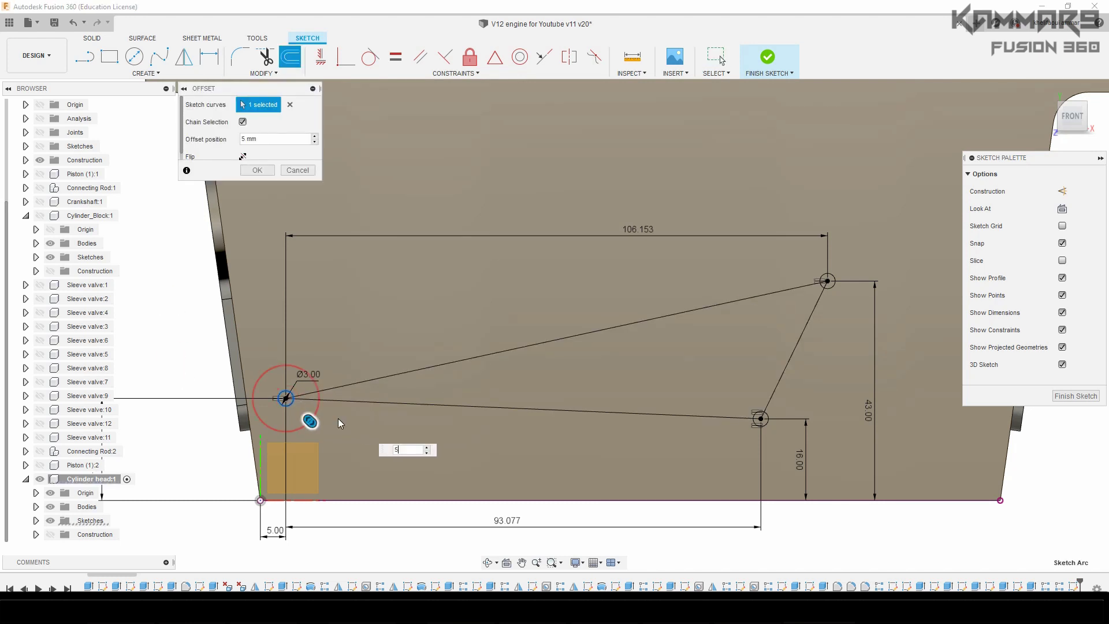
key("Return")
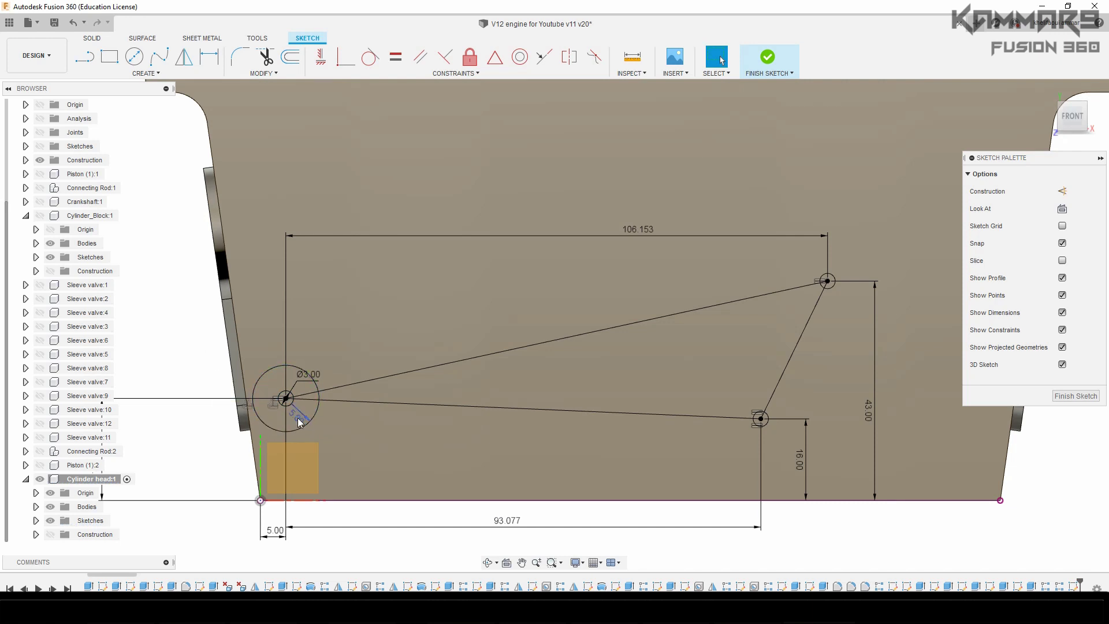
double_click(297, 416)
type("3.5")
key("Return")
Step: Offset the upper-right and lower-right 3 mm circles outward by 3.5 mm each
key("o")
left_click(833, 288)
type("3.5")
key("Return")
left_click(766, 421)
type("o3.5")
key("Return")
Step: Offset the triangle's long upper line by 1 mm to both sides
key("o")
left_click(448, 366)
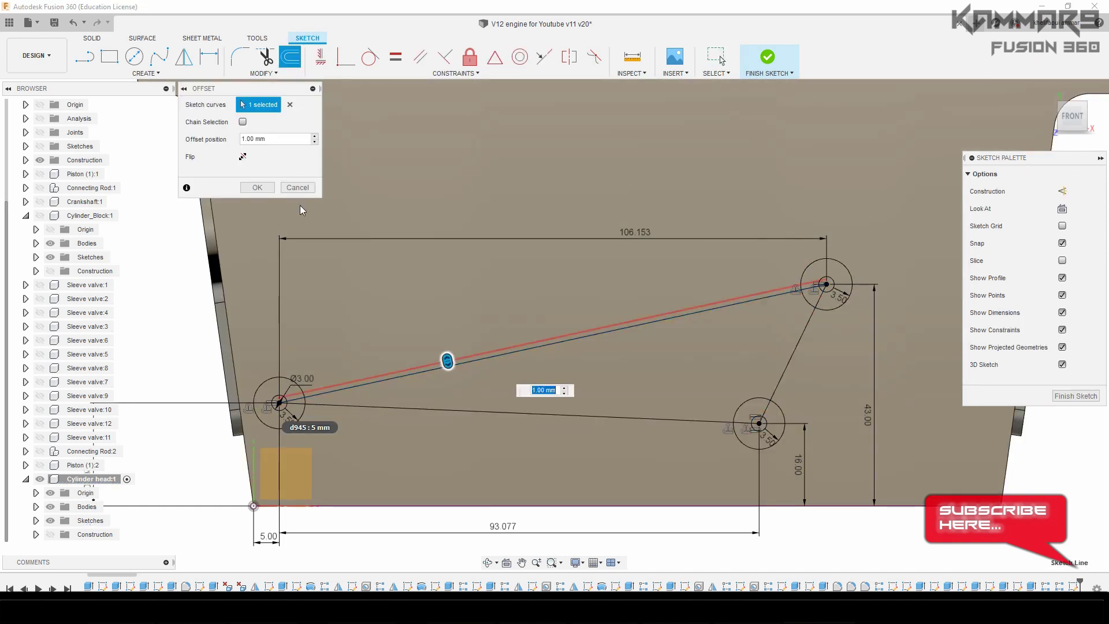
left_click(275, 140)
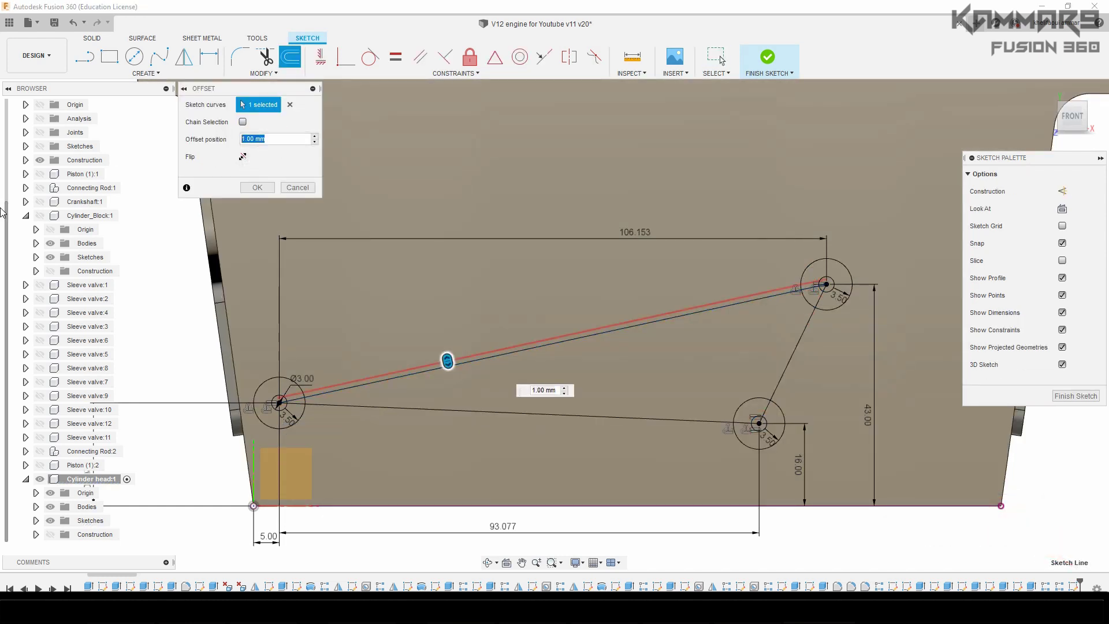
key("Return")
key("o")
left_click(477, 358)
key("Return")
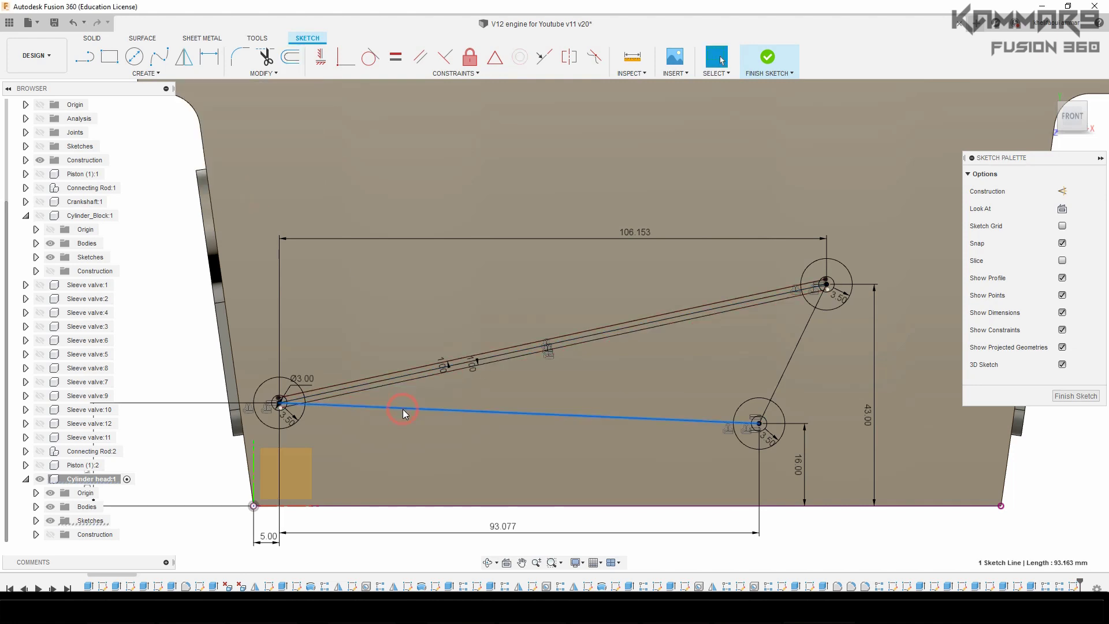
Step: Offset the triangle's lower line and short right-hand line by 1 mm to both sides
key("o")
left_click(425, 415)
key("Return")
left_click(787, 367)
key("o")
left_click(253, 189)
Step: Start an extrusion from the front-face sketch, picking the left ring and the adjoining strip profiles while leaving the 3 mm hole unselected
key("q")
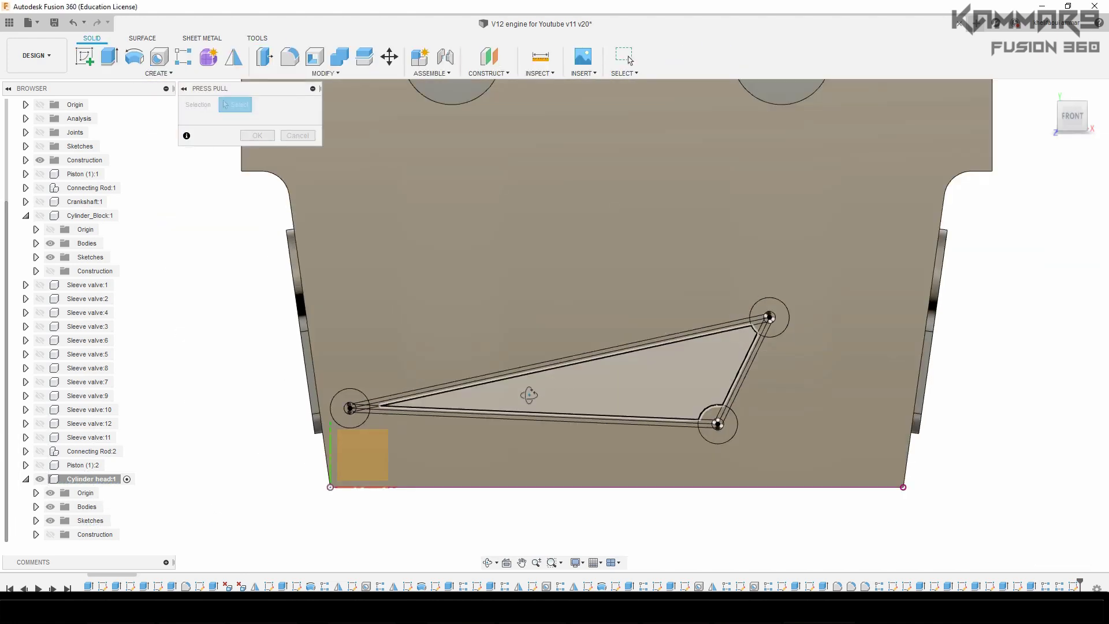
scroll(480, 540, "up", 8)
left_click(762, 522)
scroll(215, 419, "up", 4)
left_click(214, 421)
left_click(393, 404)
left_click(396, 385)
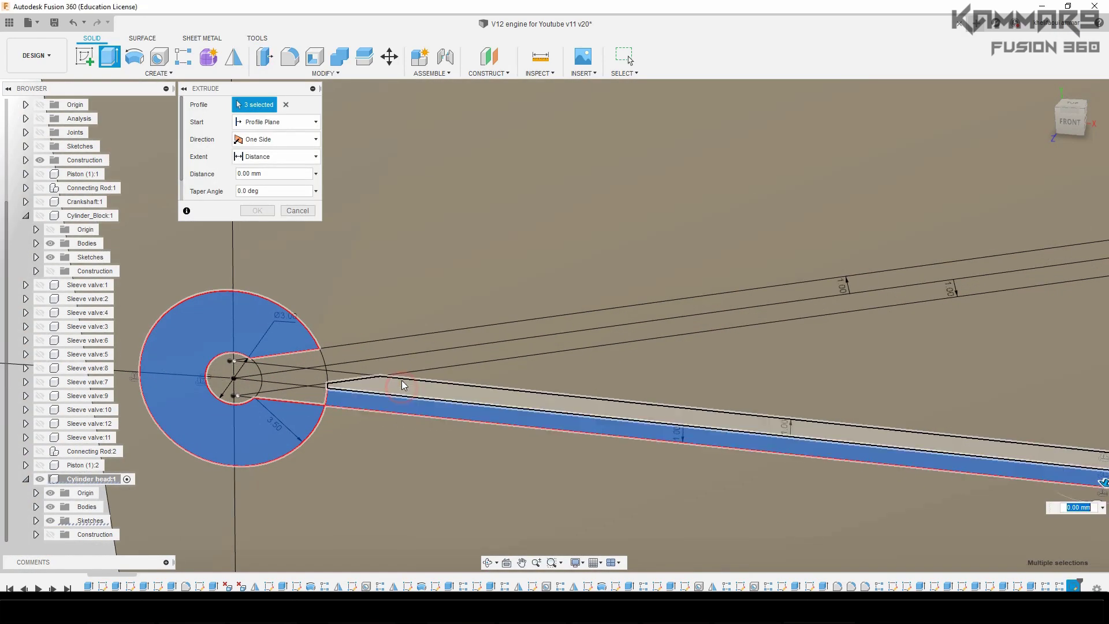
left_click(400, 364)
left_click(399, 347)
scroll(265, 366, "up", 4)
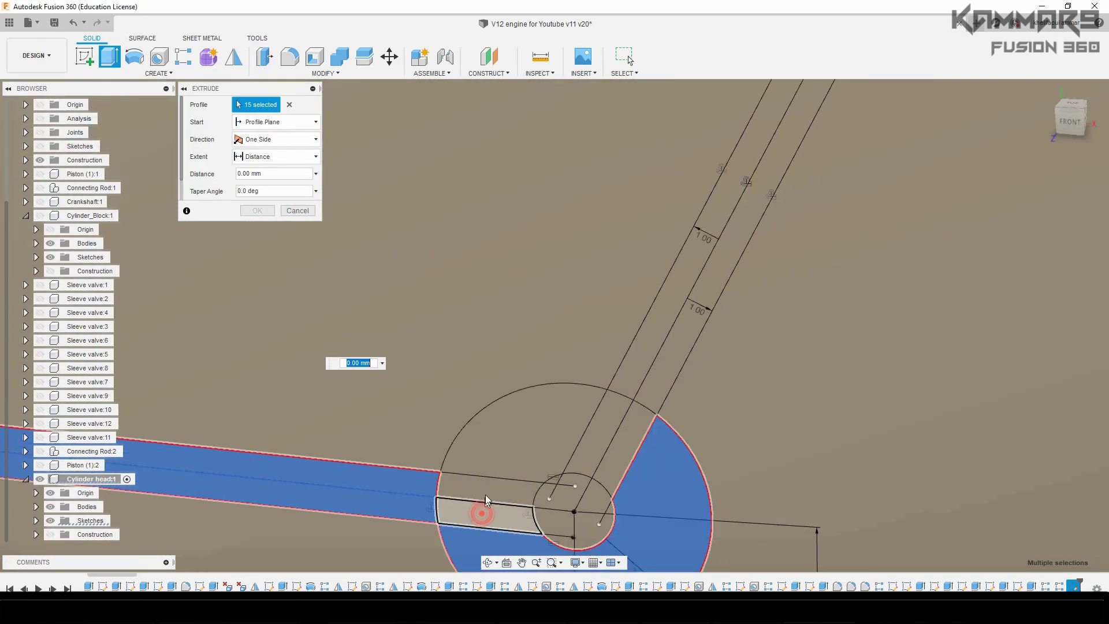
Step: Add the lower-right ring's remaining regions and the short connecting strip to the extrusion profiles, excluding the centre hole
left_click(487, 492)
left_click(523, 437)
left_click(628, 429)
left_click(606, 419)
left_click(629, 383)
left_click(657, 381)
scroll(659, 376, "down", 5)
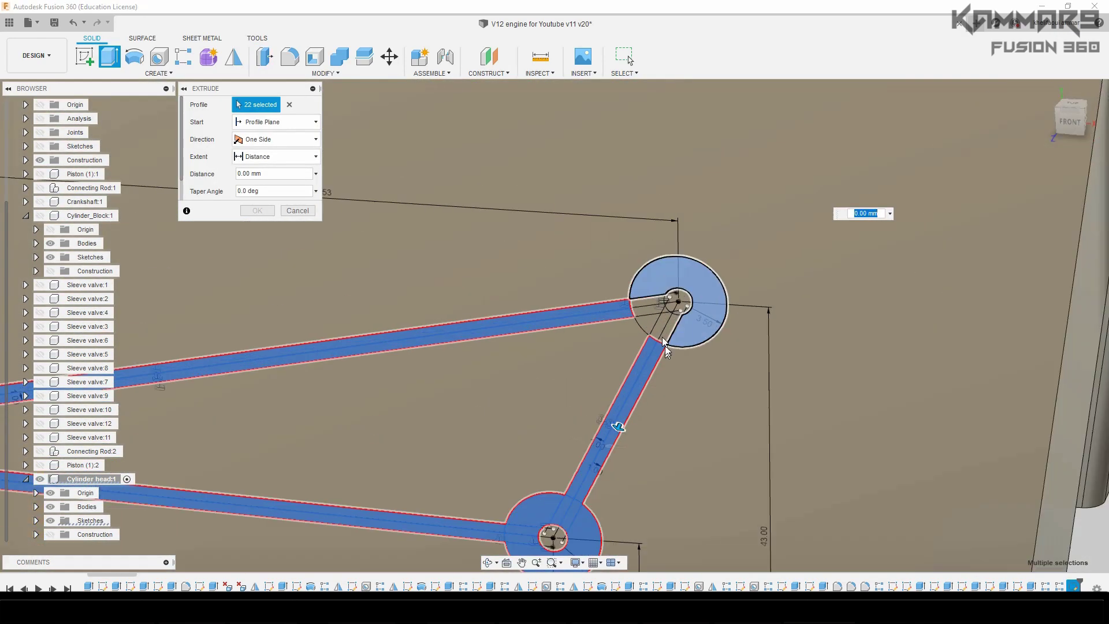
Step: Add the remaining regions of the upper-right and left rings, and extrude all the ring and strip profiles by 8 mm
scroll(659, 338, "up", 5)
left_click(678, 326)
left_click(680, 259)
scroll(678, 260, "down", 10)
scroll(306, 372, "up", 6)
left_click(308, 359)
left_click_drag(267, 174, 218, 175)
type("8")
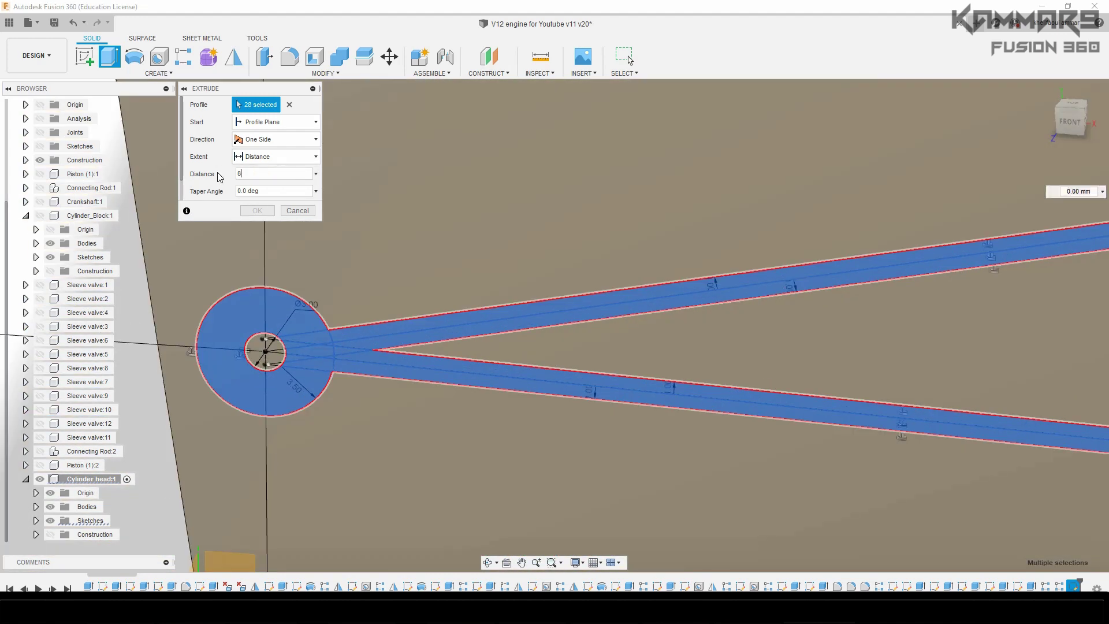
scroll(447, 273, "down", 4)
scroll(447, 272, "down", 2)
left_click(257, 210)
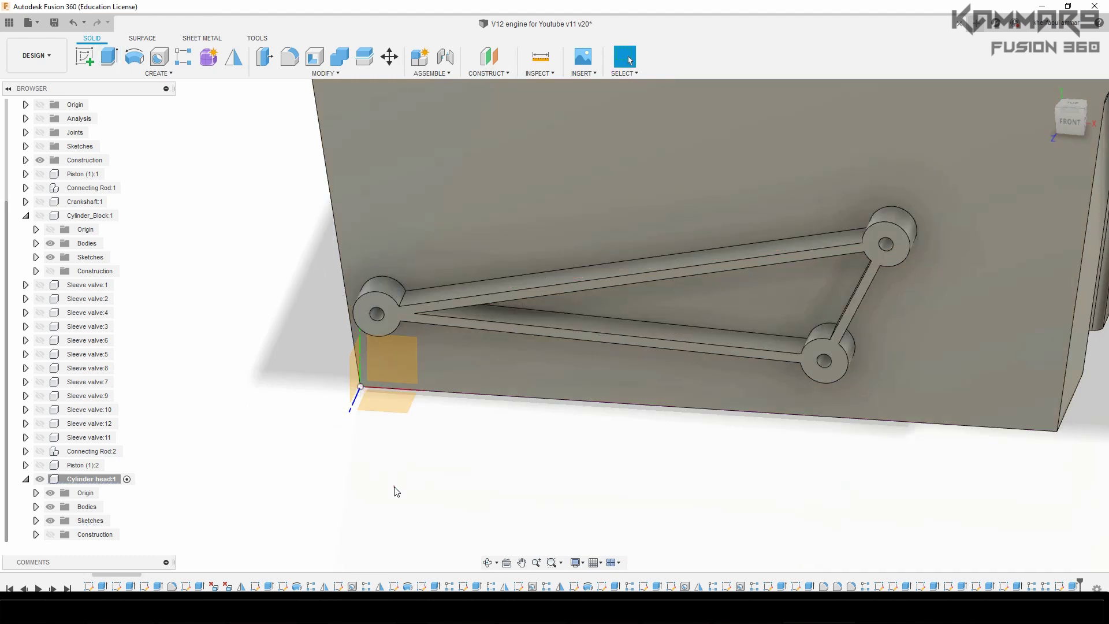
Step: Examine the extruded bosses and connecting ribs on the cylinder head's front face from several angles
scroll(448, 446, "down", 6)
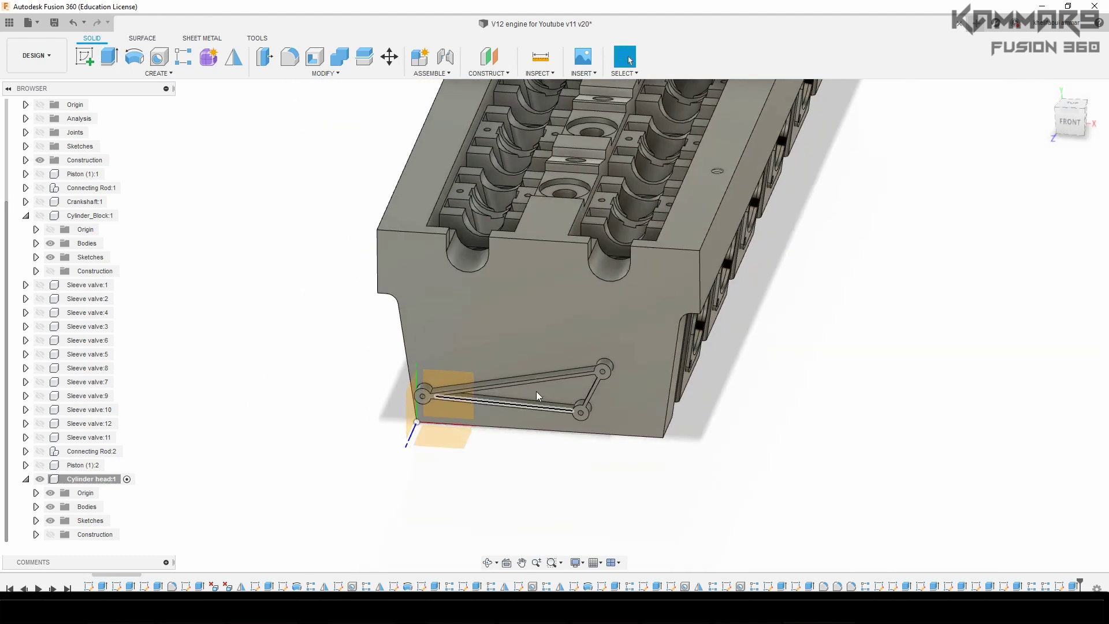
middle_click_drag(527, 377, 519, 371, "shift")
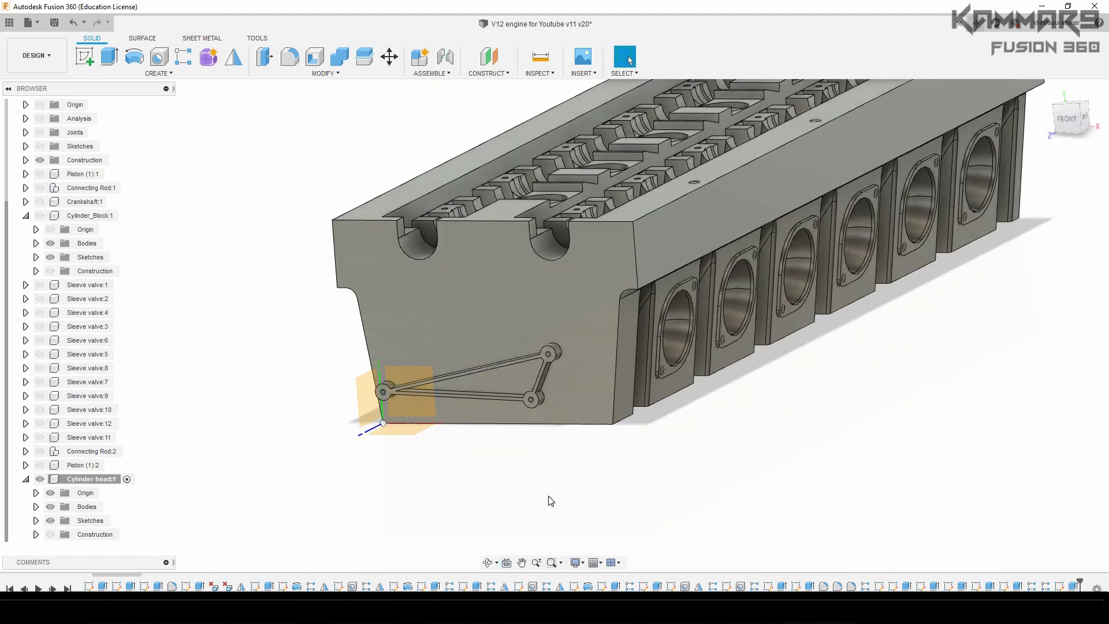
scroll(439, 399, "up", 8)
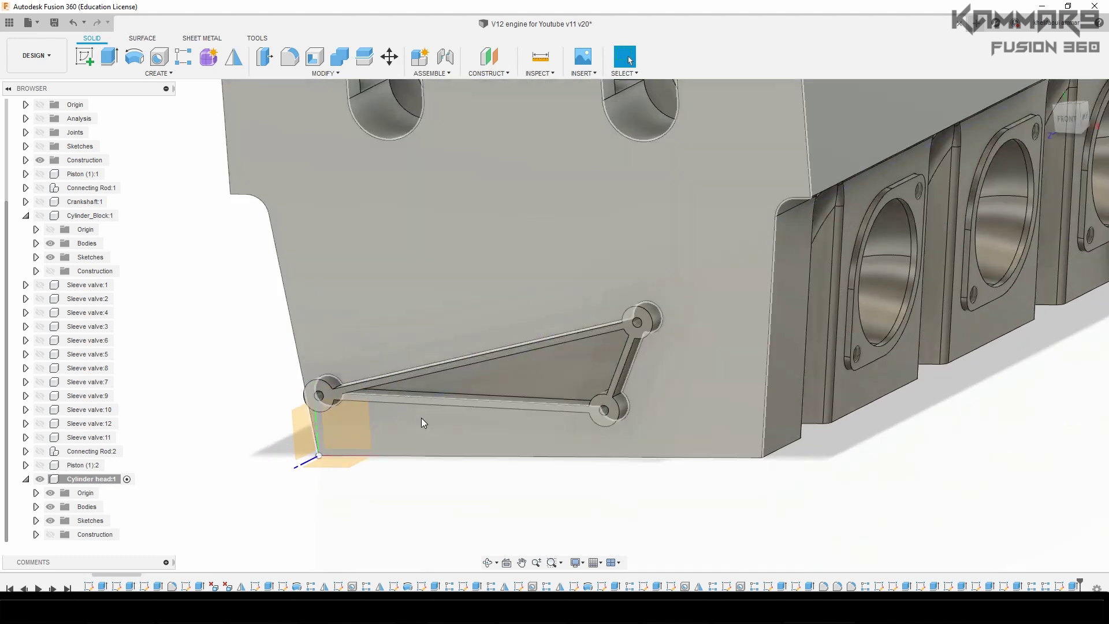
scroll(488, 463, "down", 5)
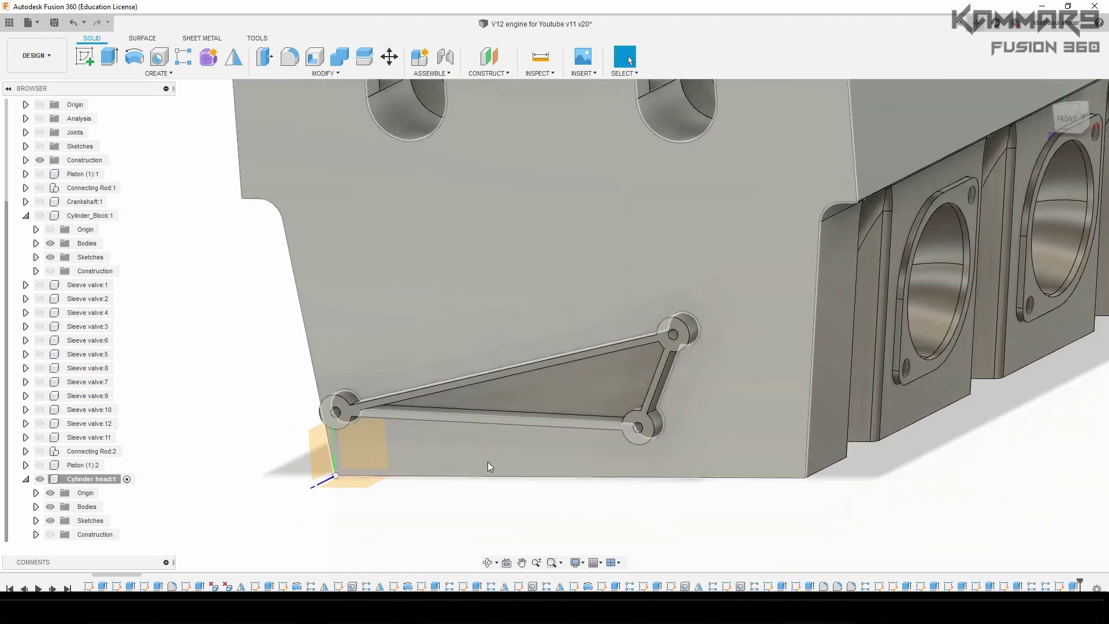
middle_click_drag(537, 400, 562, 446, "shift")
scroll(562, 449, "down", 4)
scroll(619, 510, "down", 5)
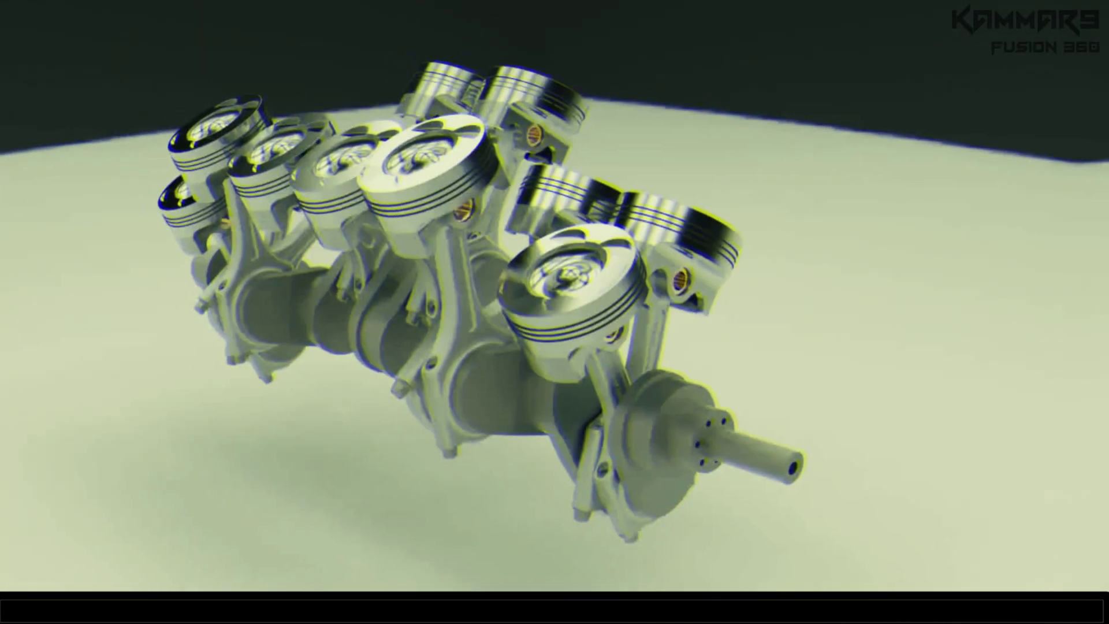